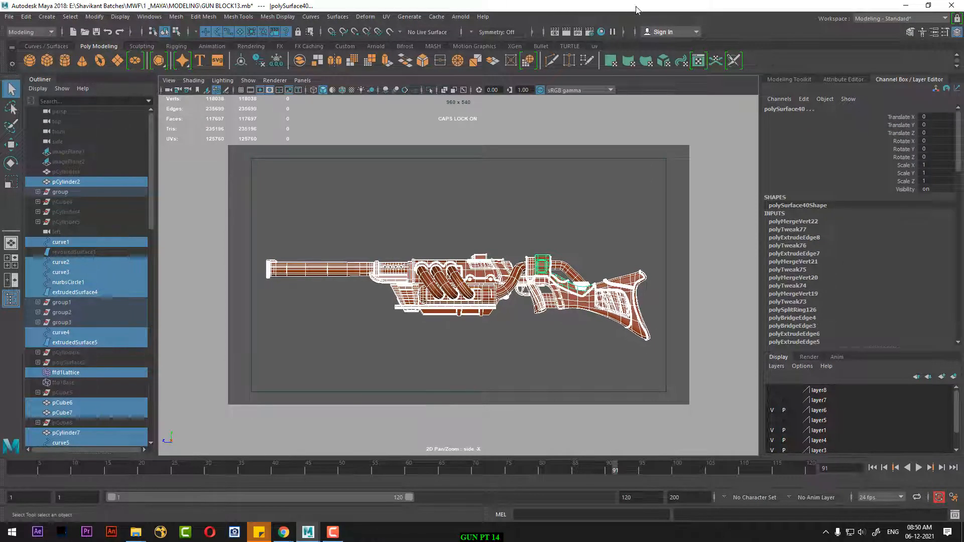
- Set the render image size to 1920 by 1080 pixels, keeping persp as the renderable camera
click(591, 32)
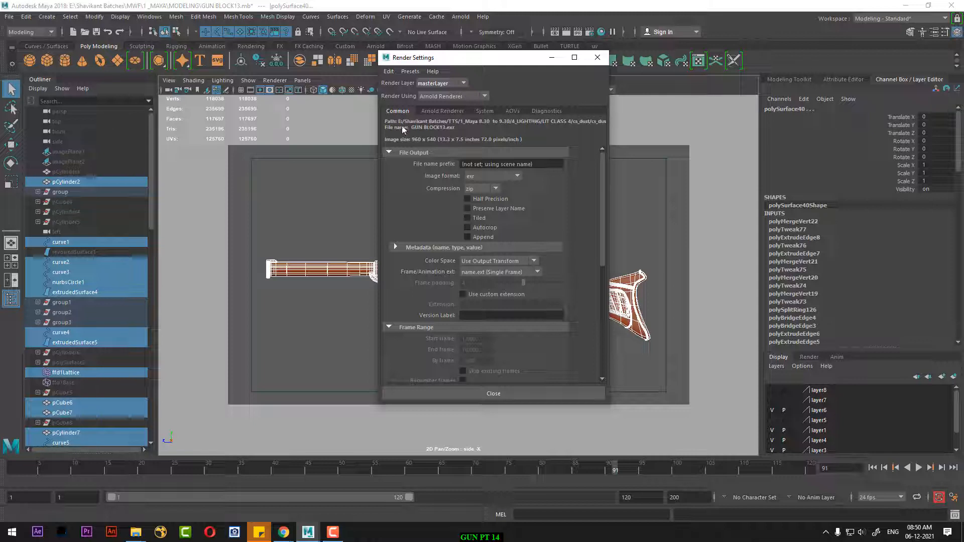
scroll(410, 275, down, 4)
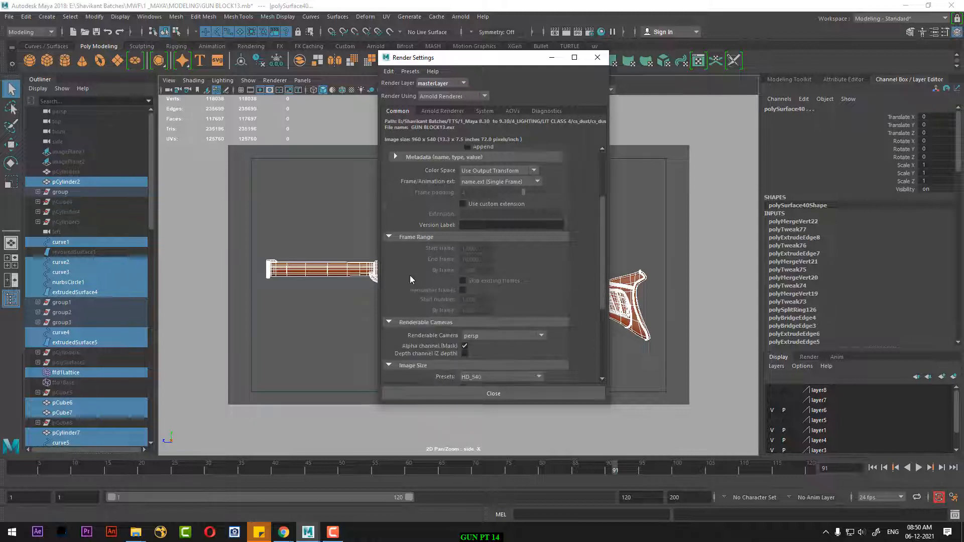
click(525, 307)
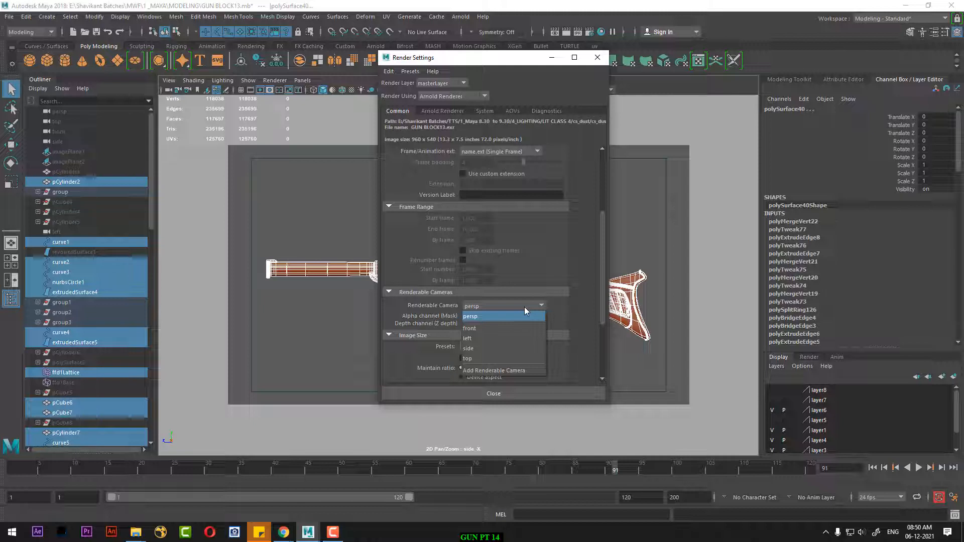
click(524, 307)
drag(599, 291, 604, 338)
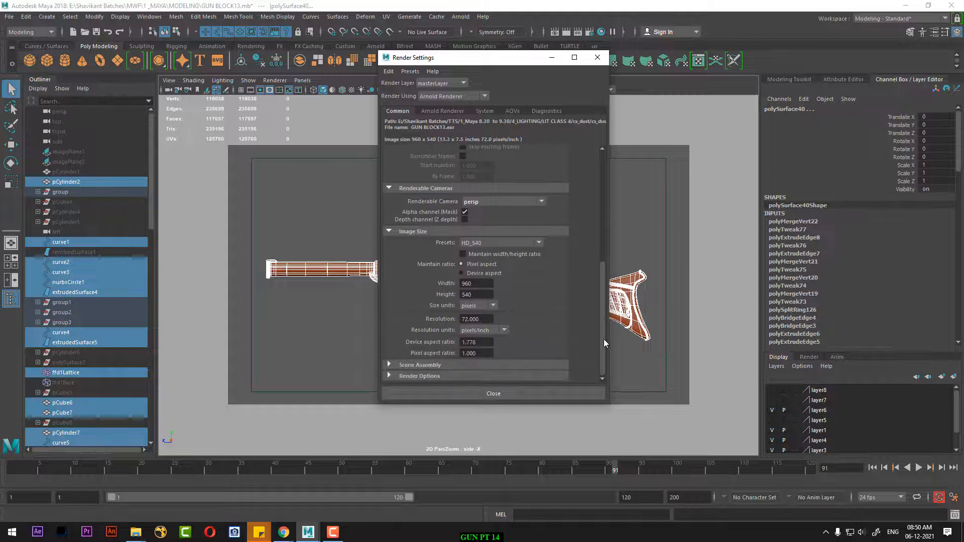
click(476, 283)
text(1920)
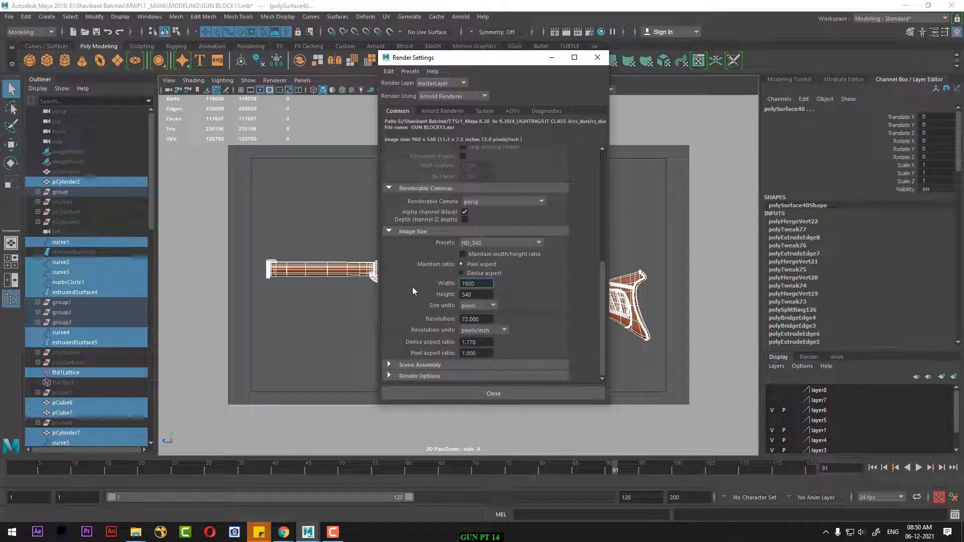
key(Tab)
text(1080)
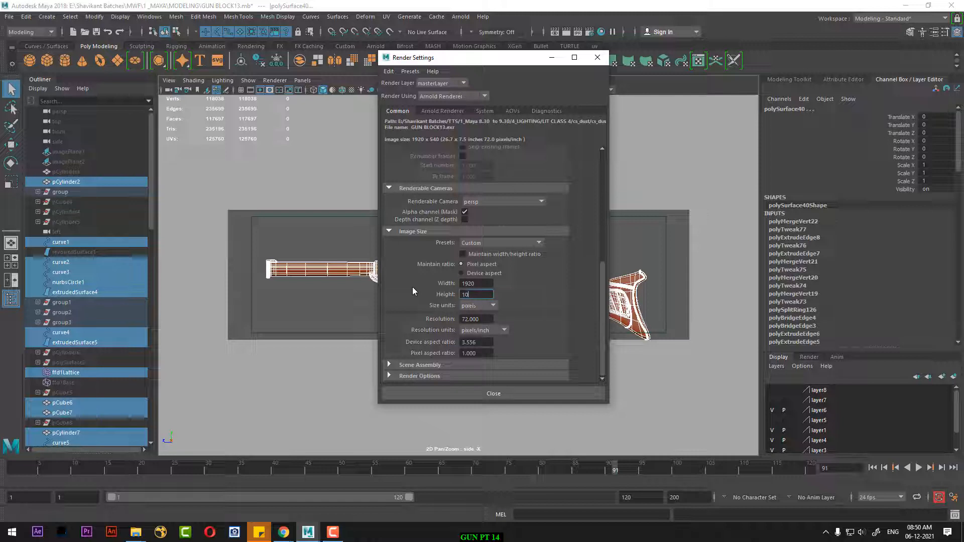
key(Return)
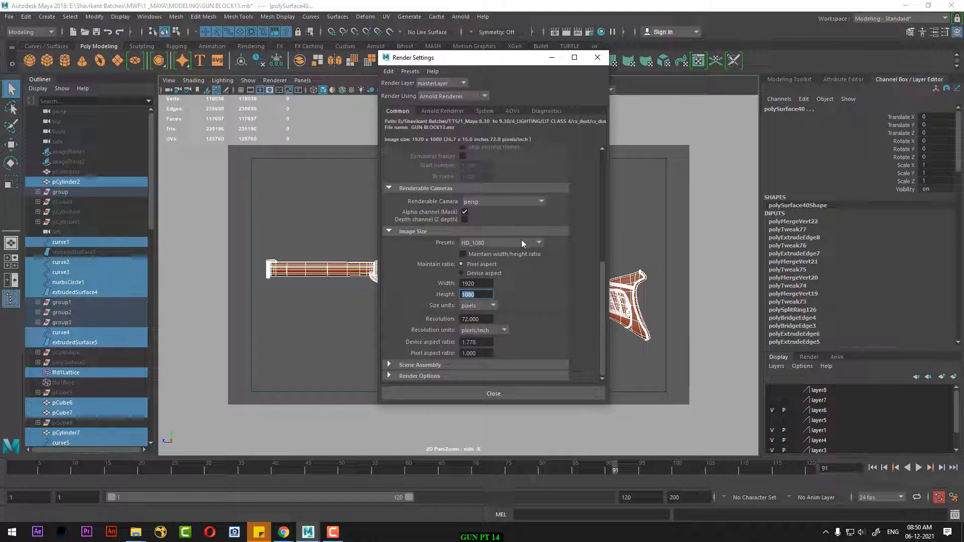
click(494, 245)
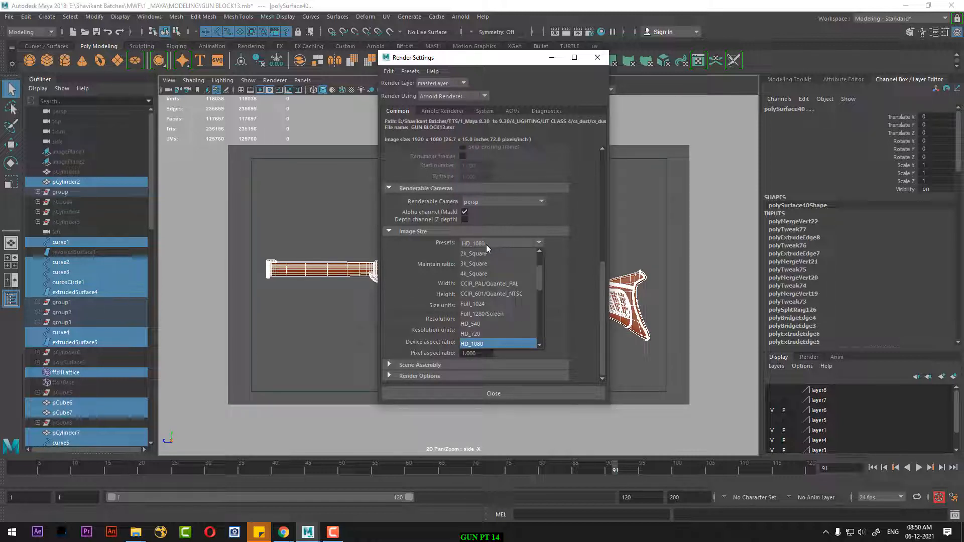
click(486, 244)
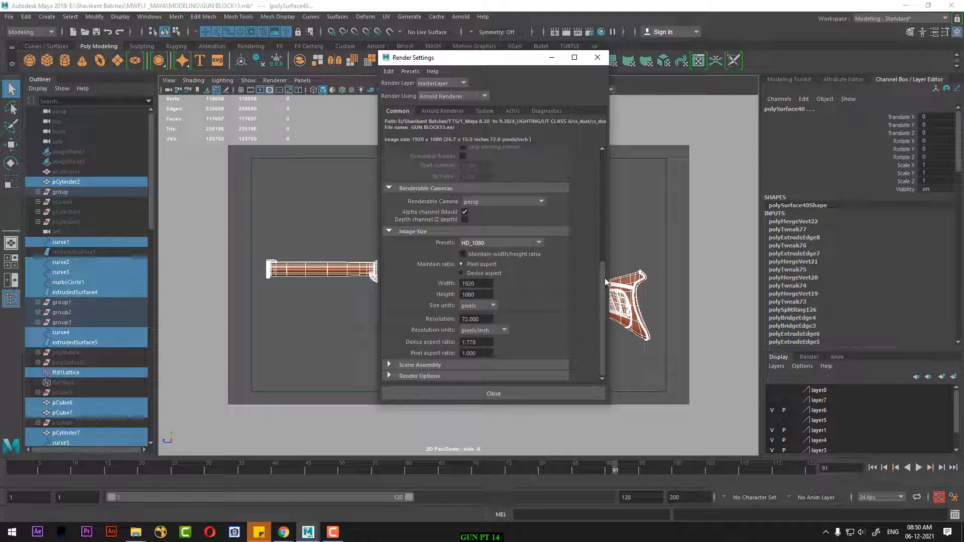
- Set the Arnold Camera (AA), Diffuse, Specular and Transmission samples to 5 and close the render settings
click(444, 110)
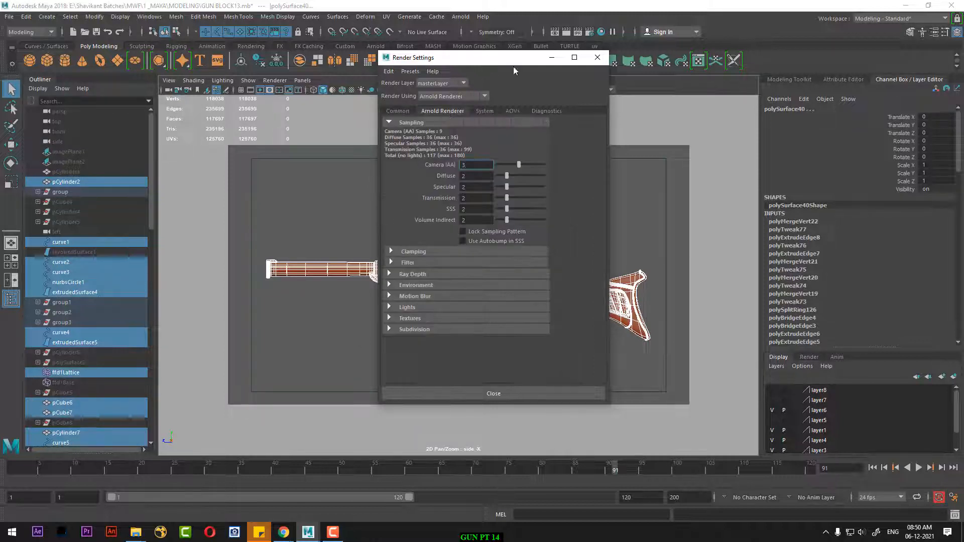
drag(514, 66, 703, 71)
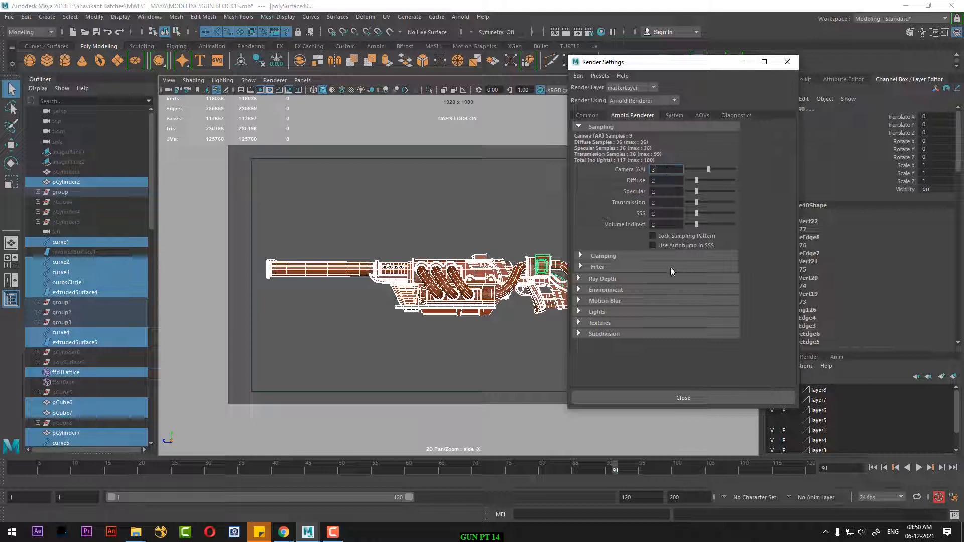
key(Return)
text(5)
key(Tab)
text(5)
key(Tab)
text(5)
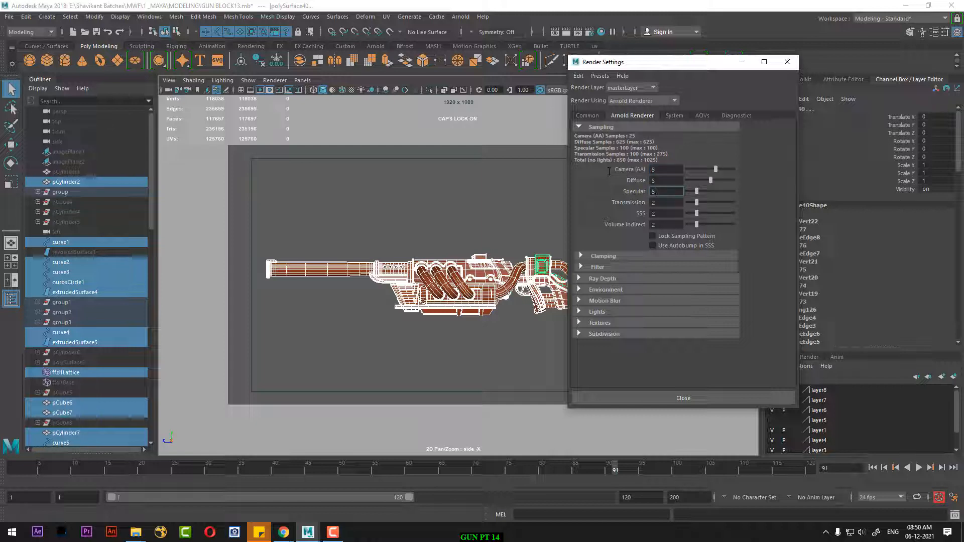
key(Tab)
text(5)
key(Return)
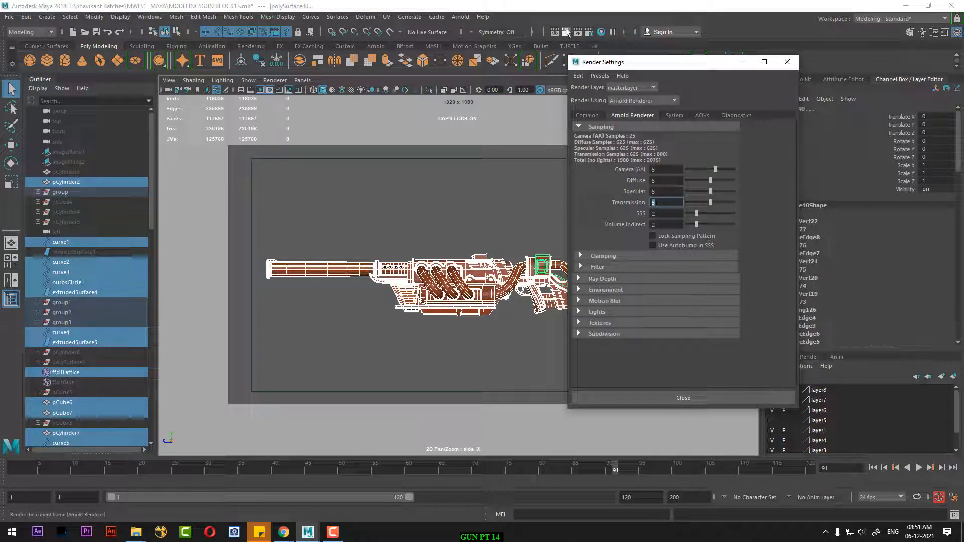
click(787, 62)
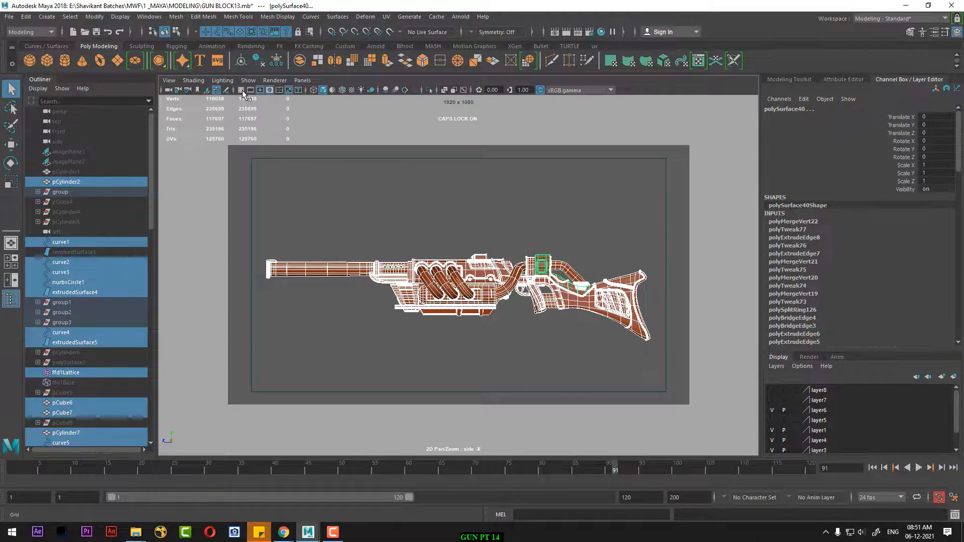
- Center the gun in the side view's frame using the field chart and render the current frame
click(279, 91)
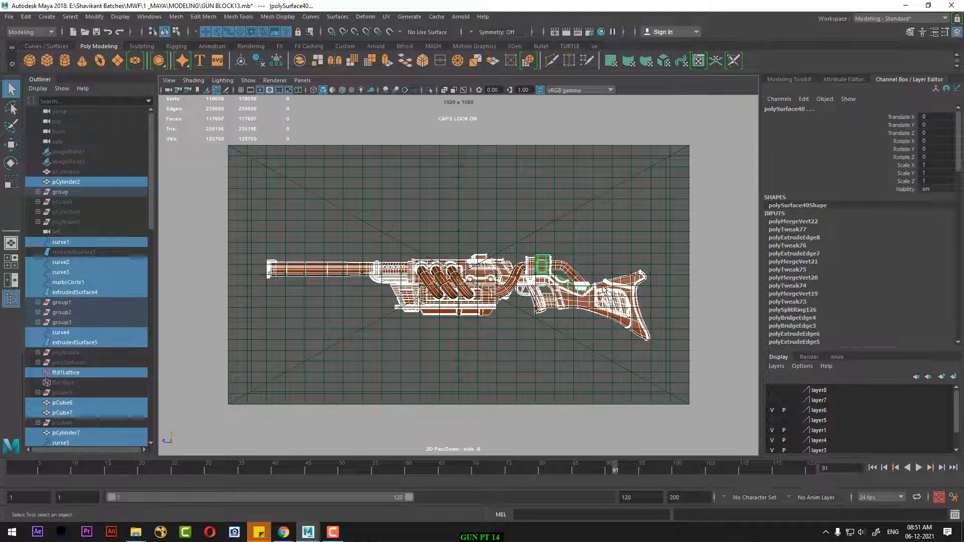
alt+middle_drag(589, 288, 592, 289)
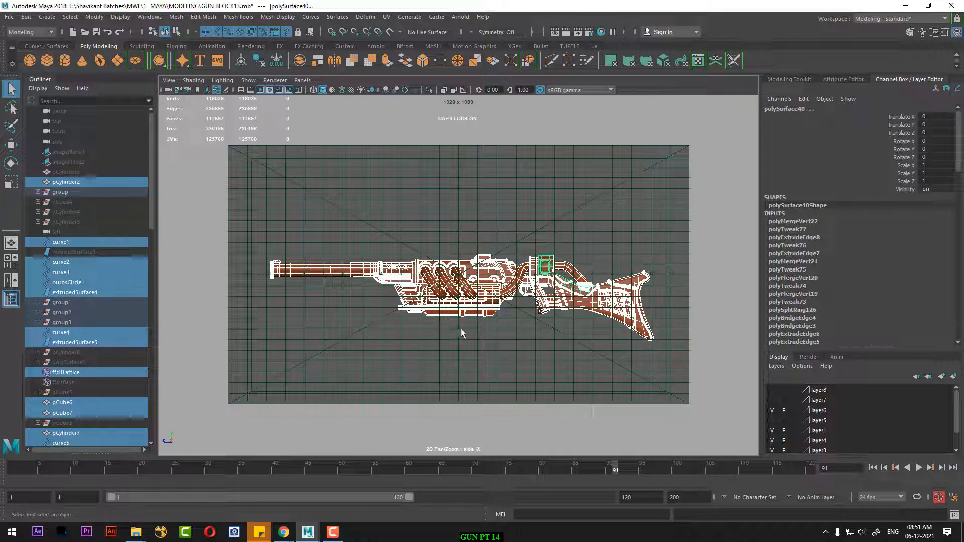
alt+middle_drag(471, 307, 472, 298)
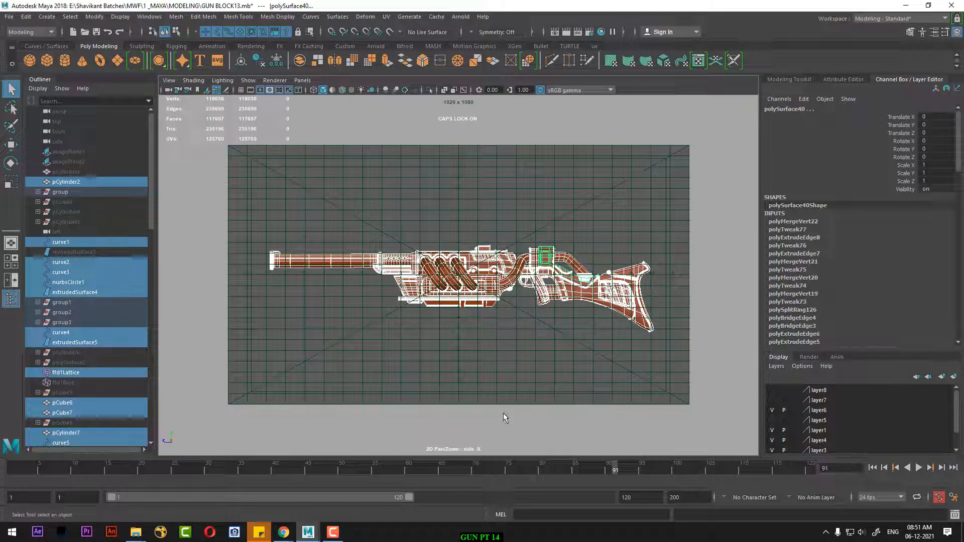
click(566, 32)
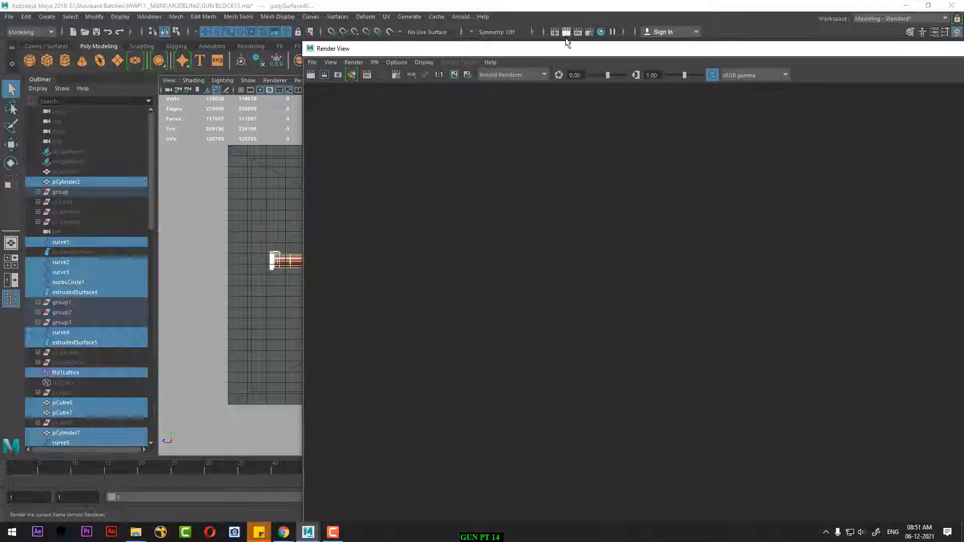
click(333, 532)
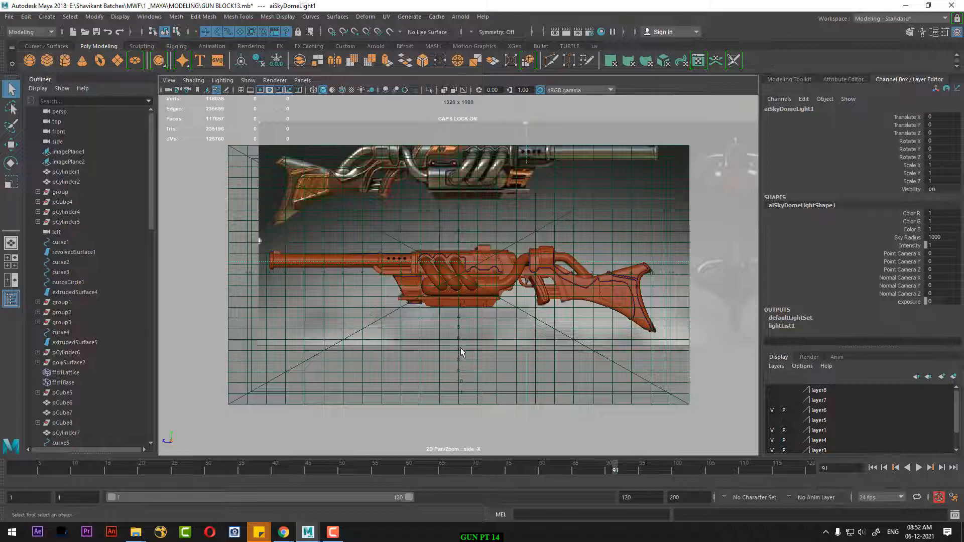
- Hide the REF display layer so the reference images are left out of the side view
scroll(807, 411, down, 2)
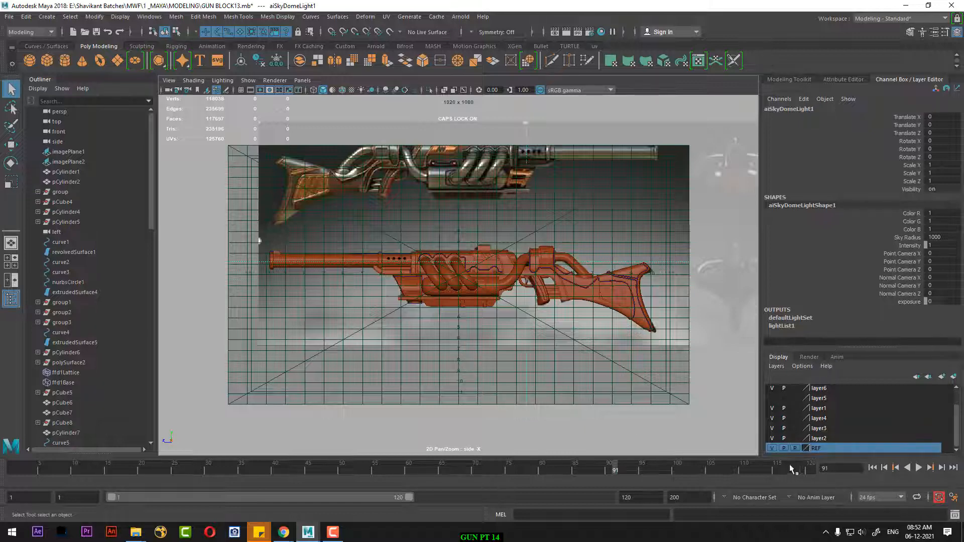
click(772, 448)
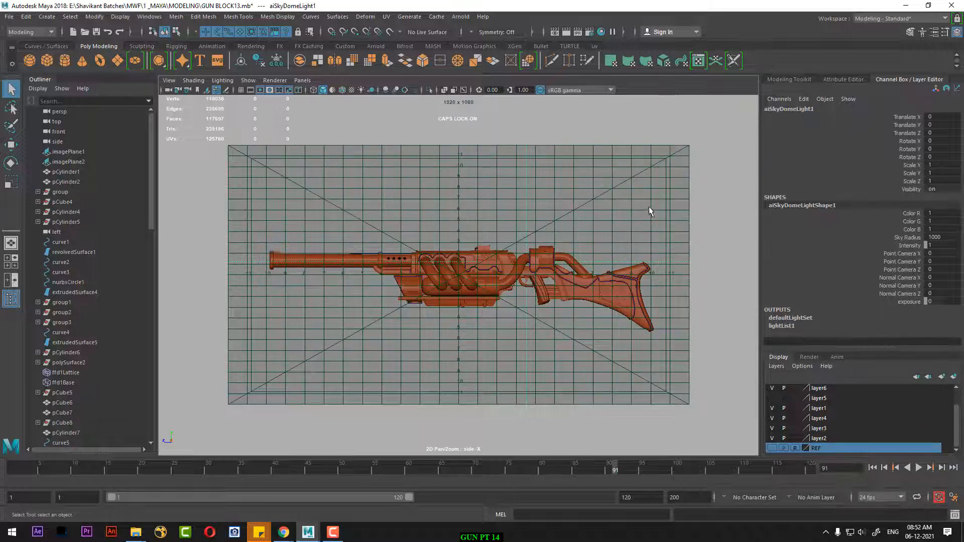
click(461, 17)
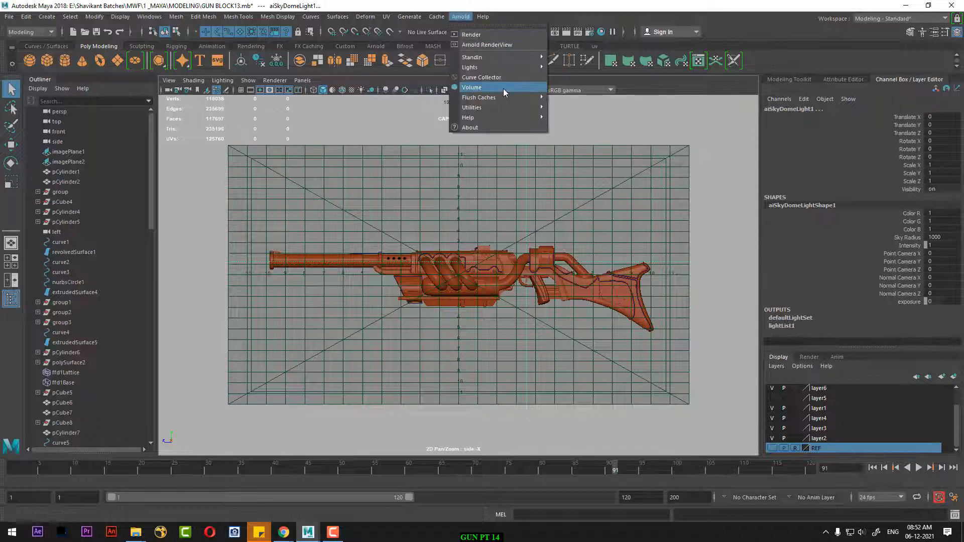
mouse_move(510, 70)
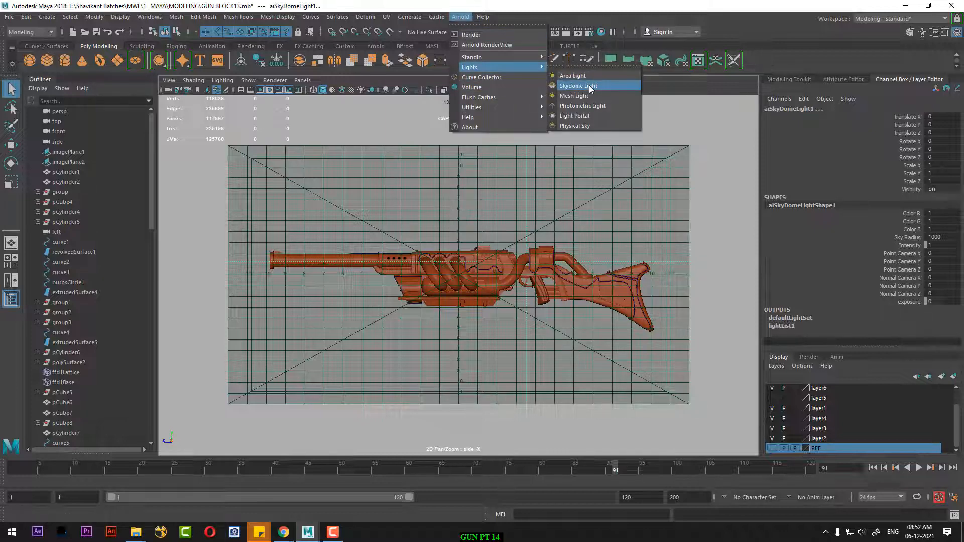
click(654, 164)
- Render the current frame of the gun with Arnold and start saving the rendered image
click(568, 34)
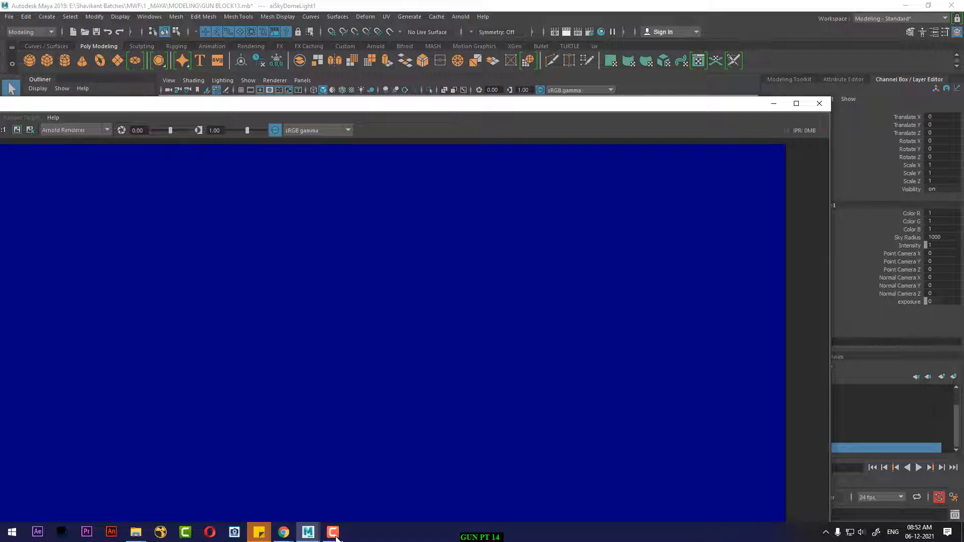
click(333, 533)
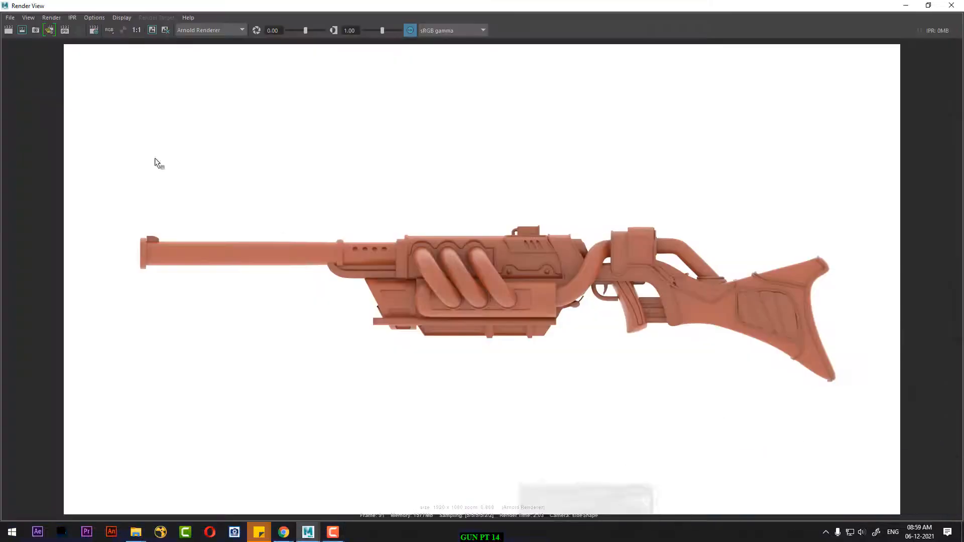
click(9, 18)
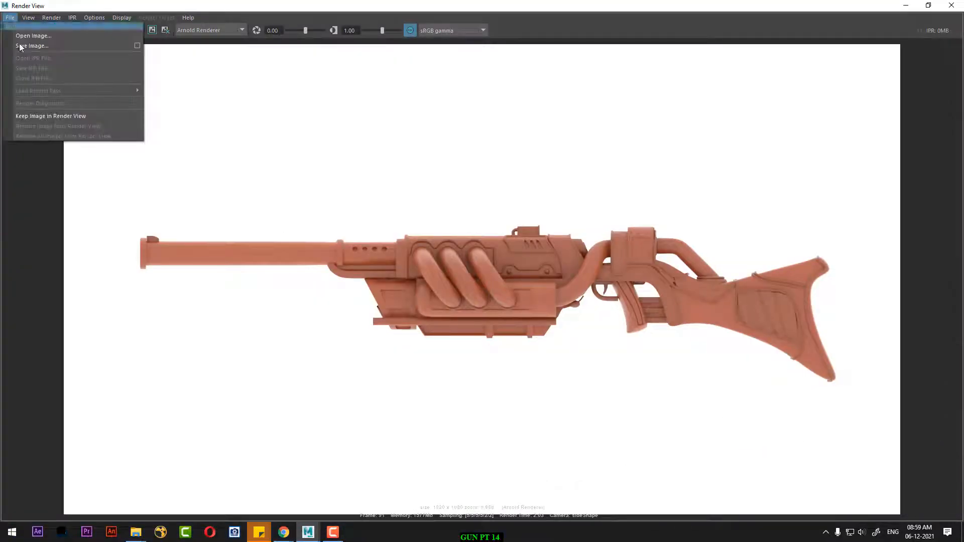
click(23, 44)
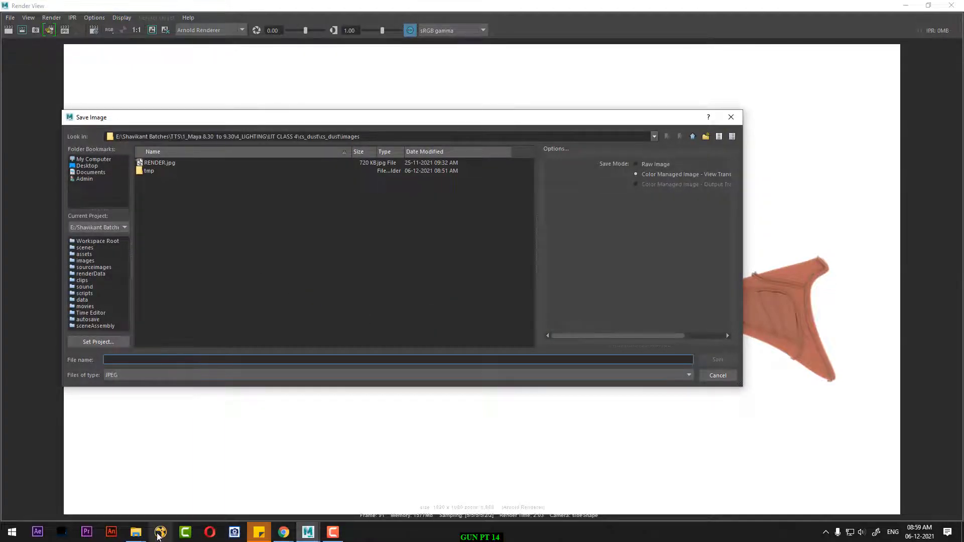
- Switch to File Explorer, create a folder named RENDER inside the MODELING folder, and open it
click(139, 535)
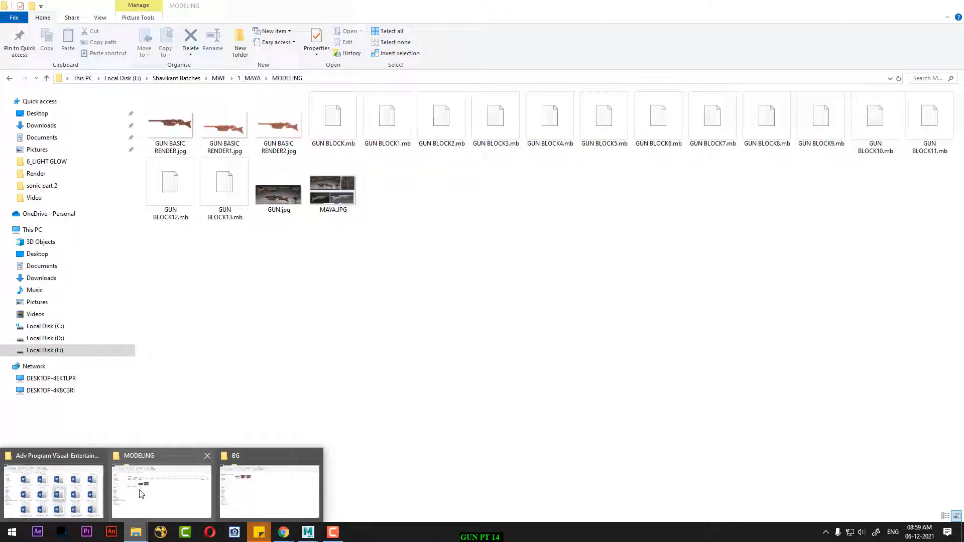
click(163, 491)
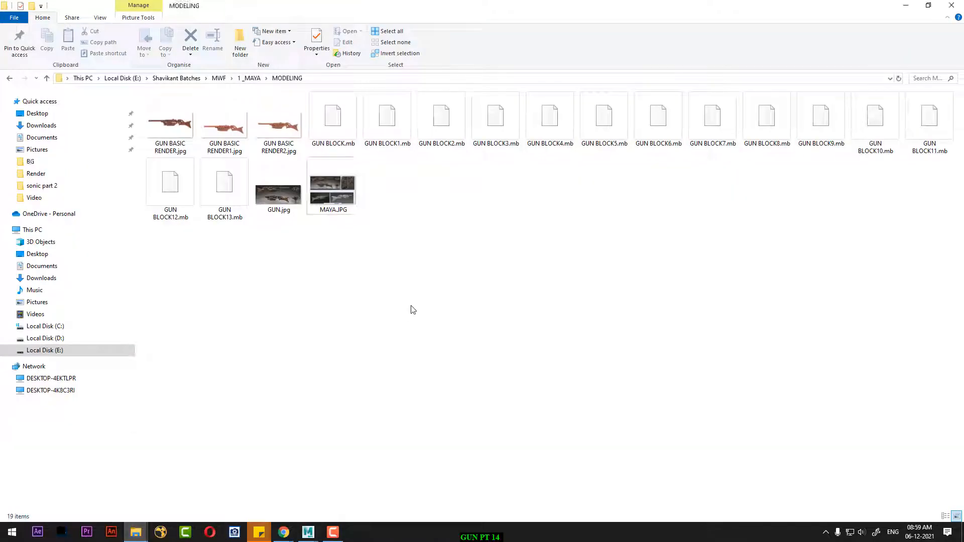
right_click(393, 257)
mouse_move(490, 378)
click(533, 378)
text(RENDER)
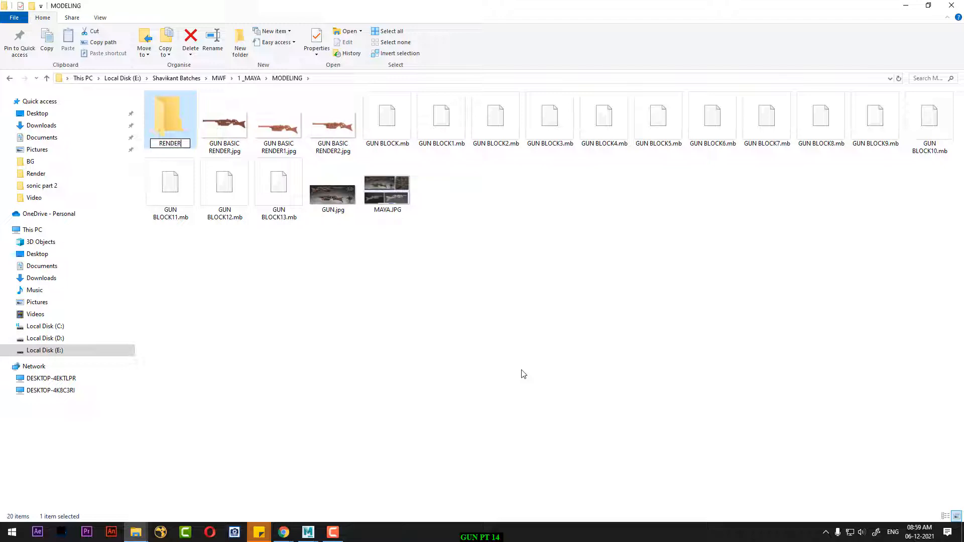
key(Return)
key(Return)
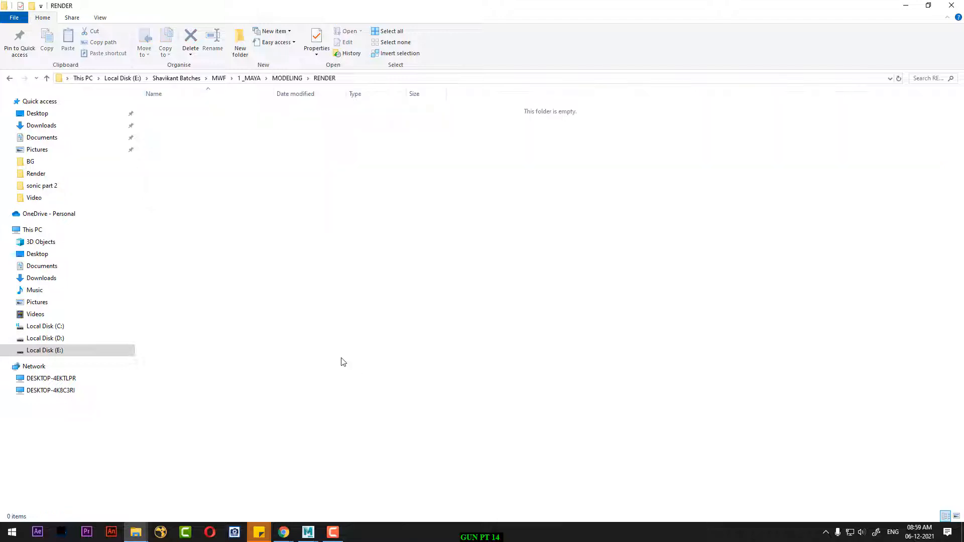
- Copy the RENDER folder's path into the image save dialog and save the render there as a JPEG named GUN 1
click(392, 82)
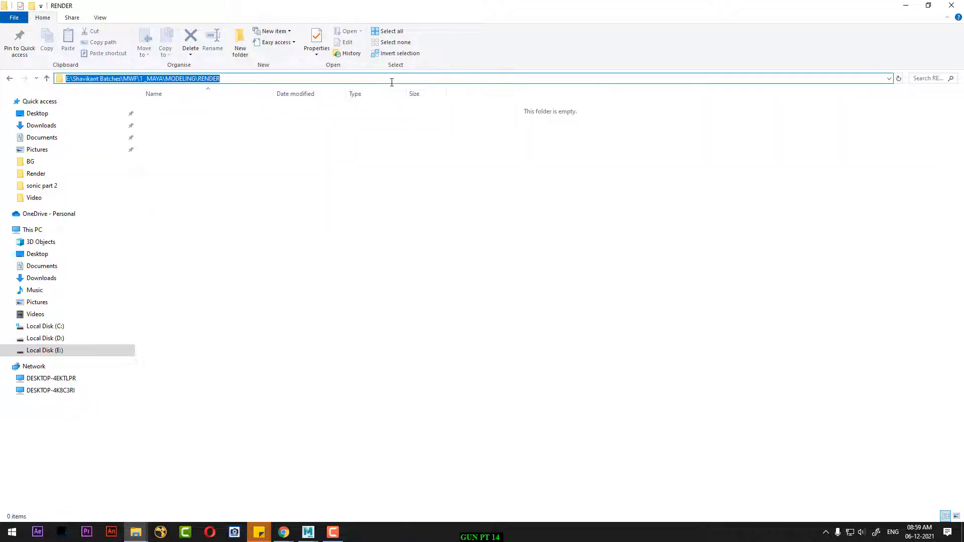
click(905, 6)
text(E:\Shavikant Batches\MWF\1_MAYA\MODELING\RENDER)
key(Return)
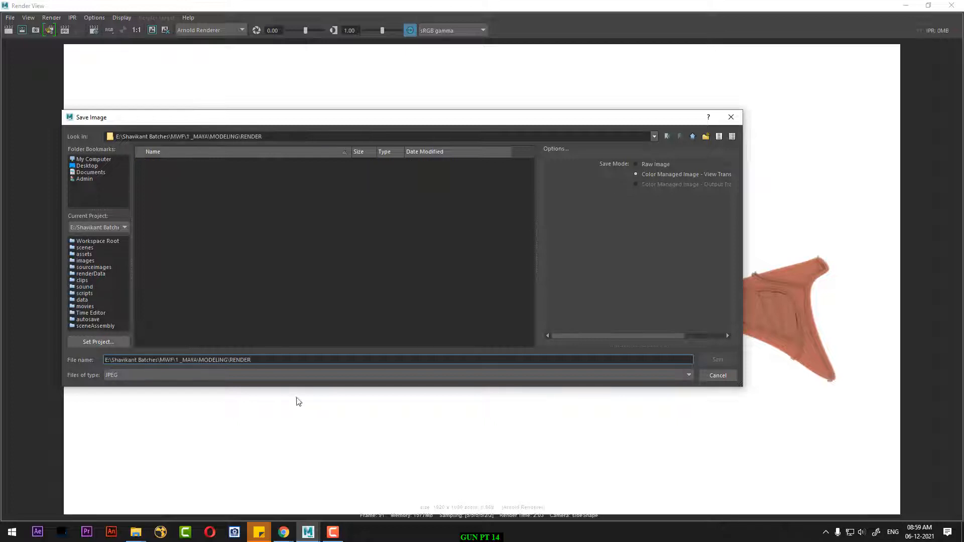
drag(154, 361, 2, 383)
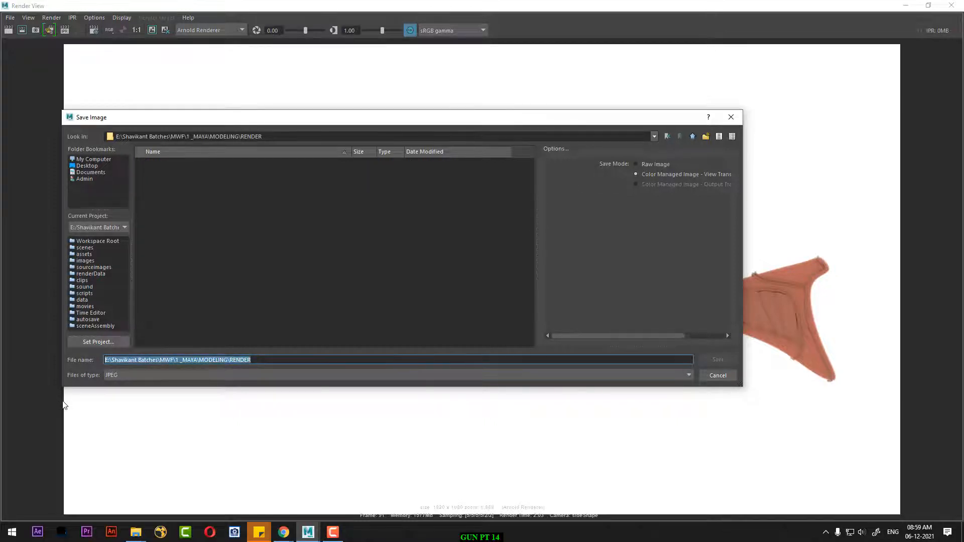
text(GUN 1)
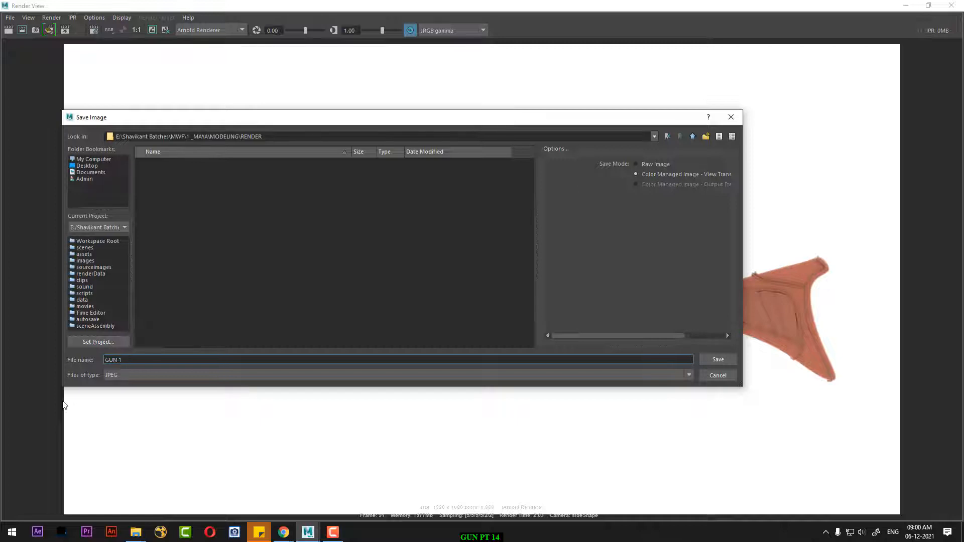
key(Return)
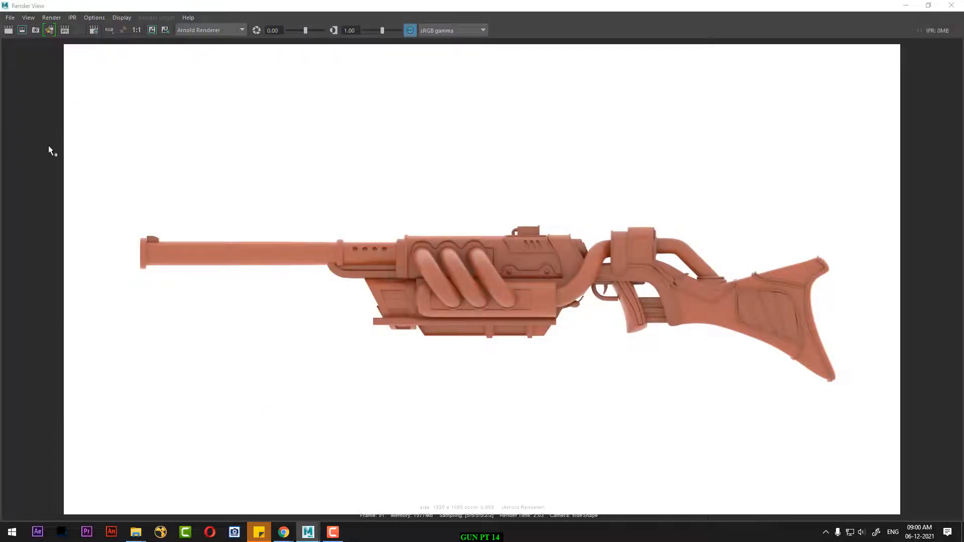
- Check the color-managed save mode in the image save options and compare the render with color management off and on
click(10, 18)
click(138, 44)
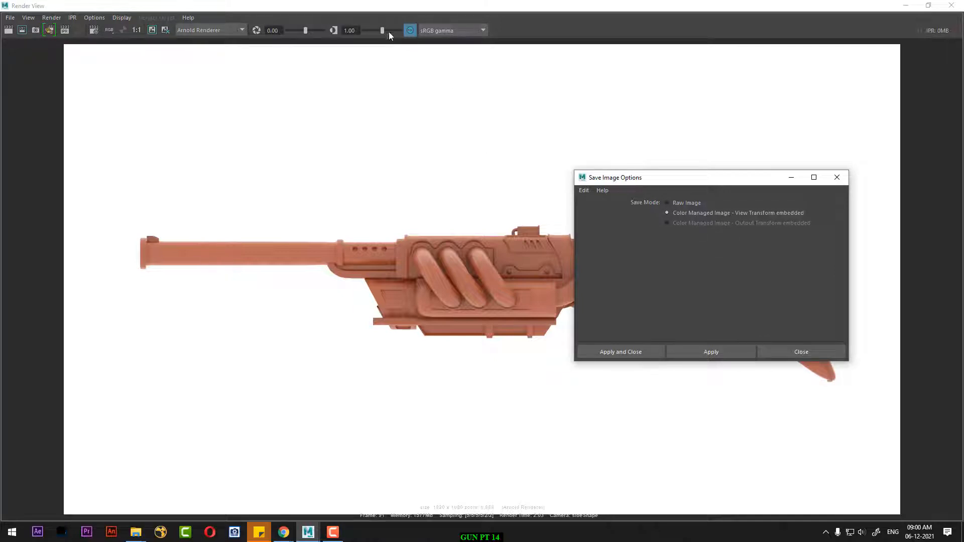
click(410, 32)
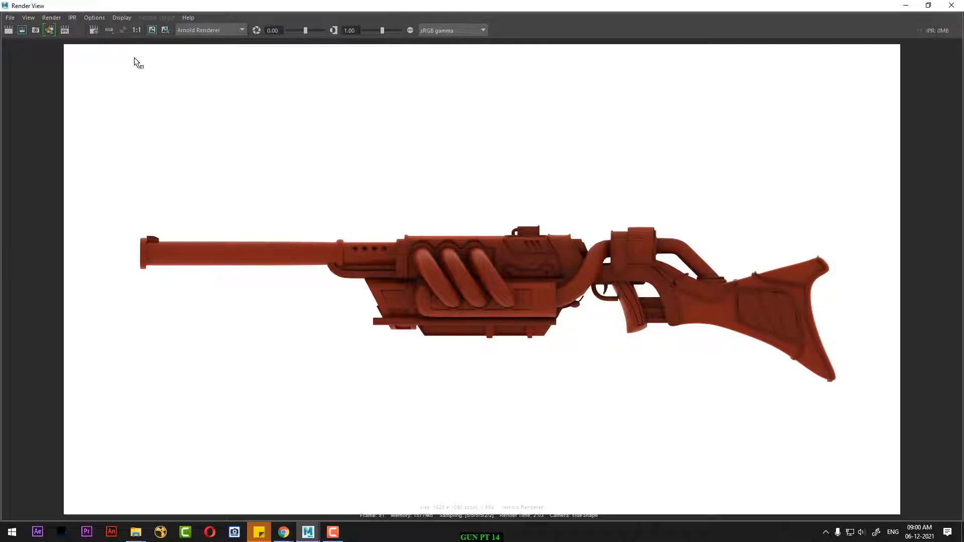
click(9, 18)
click(141, 46)
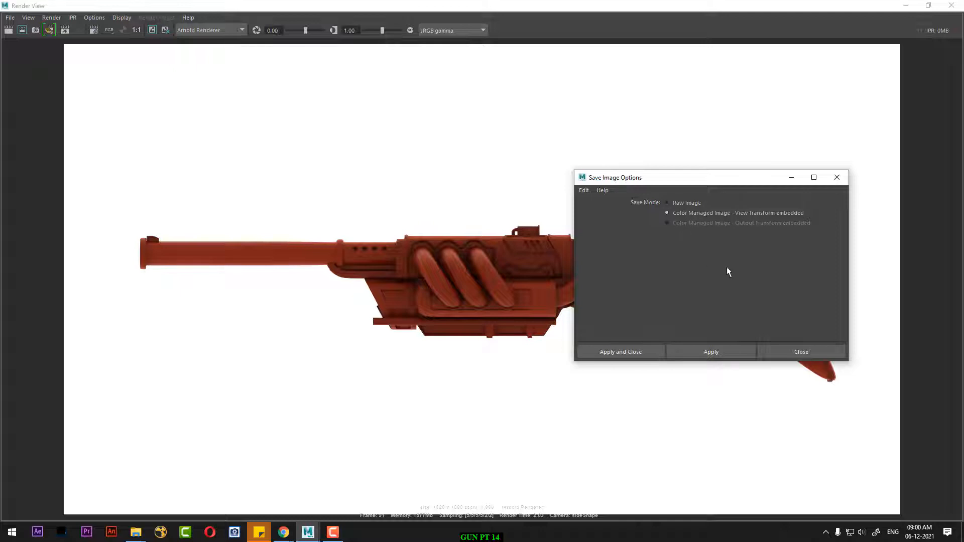
click(819, 351)
click(410, 31)
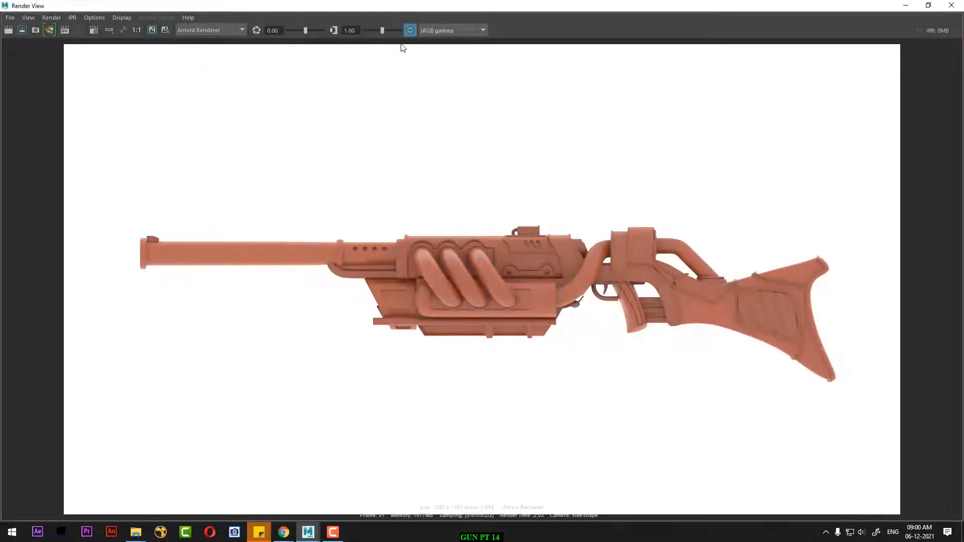
- Return to the scene and examine the gun in the front view and in perspective around the side pipes
click(907, 5)
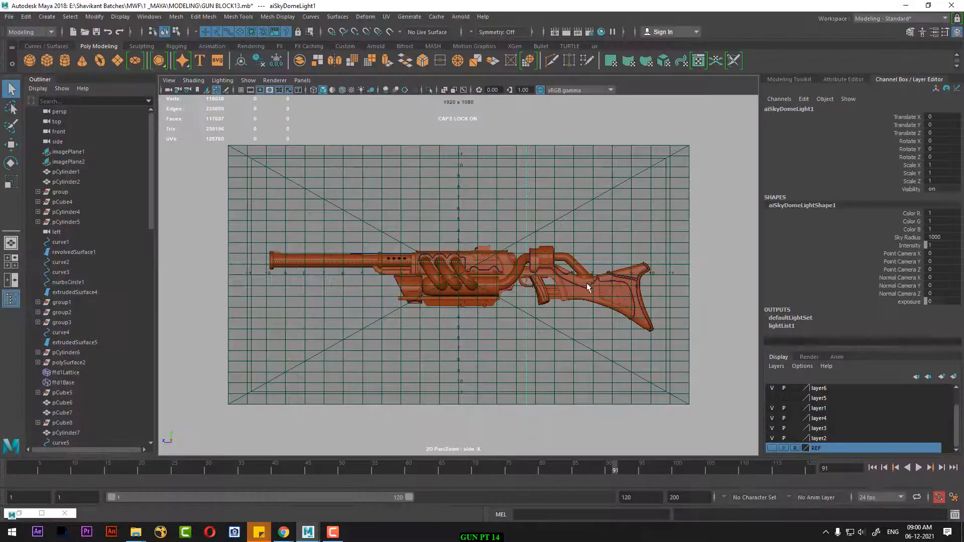
key(space)
drag(523, 319, 522, 355)
alt+right_drag(522, 355, 495, 331)
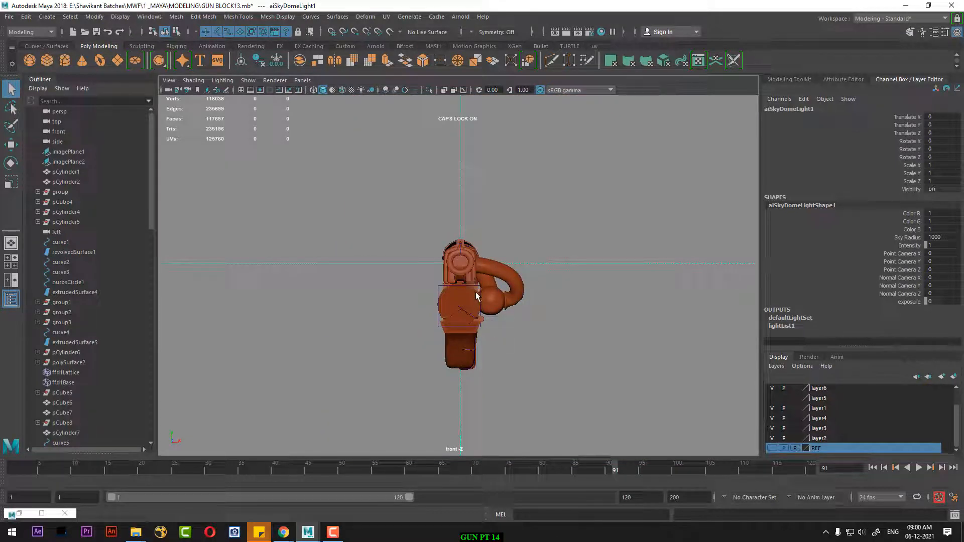
key(space)
drag(575, 347, 536, 325)
scroll(463, 362, up, 3)
click(491, 249)
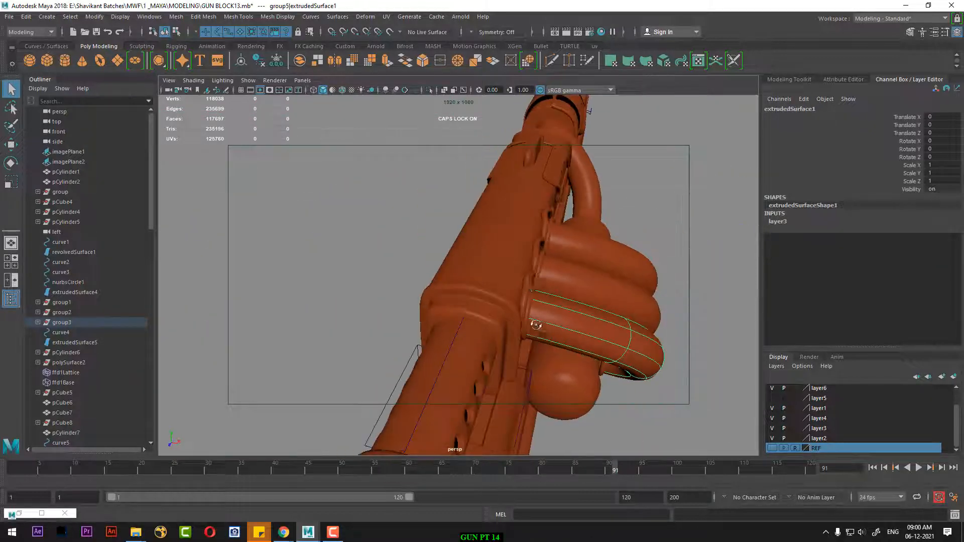
alt+drag(529, 282, 469, 289)
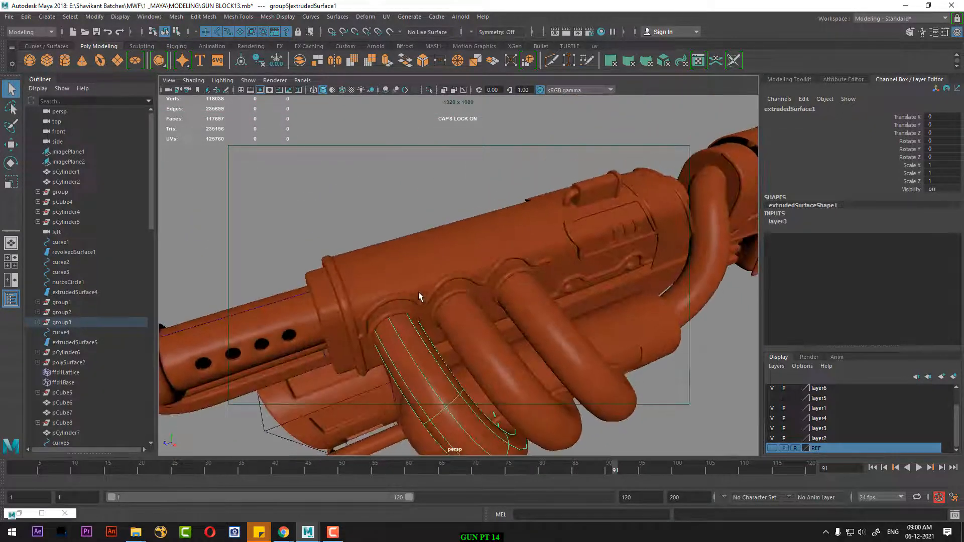
- Select the wavy trim on the gun body together with the three pipe rings and an adjoining pipe
click(408, 302)
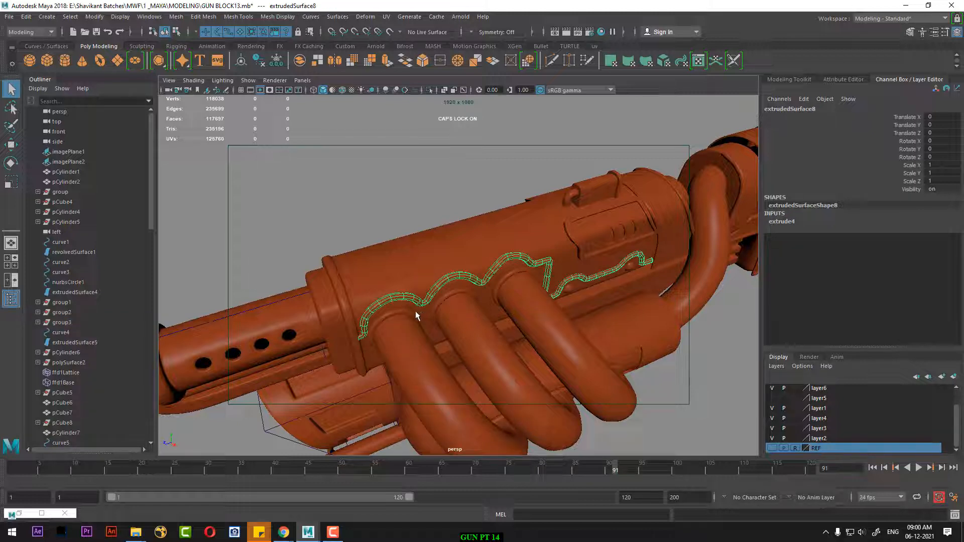
click(412, 313)
shift+click(451, 296)
shift+click(515, 278)
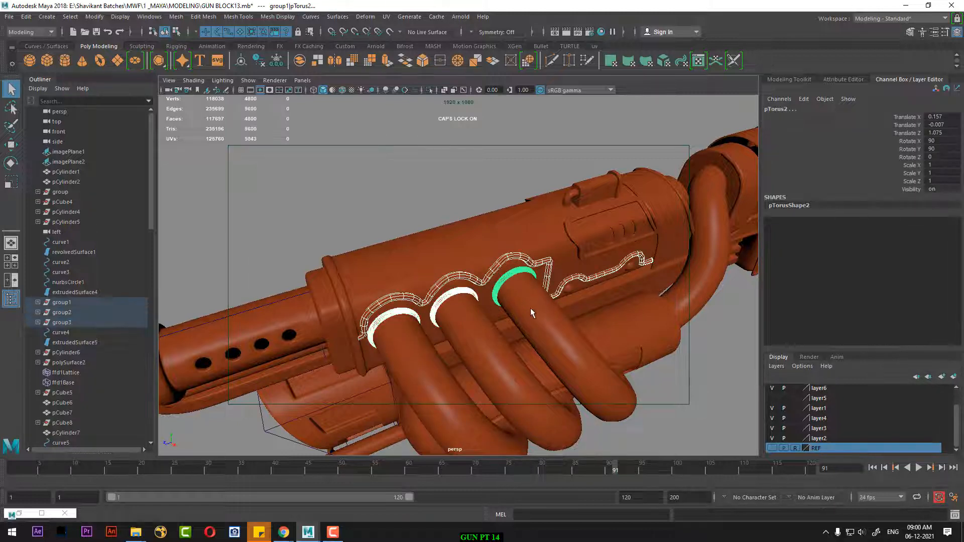
shift+click(532, 310)
- In the top view, add the parts on the gun's pipe side to the selection and leave out the centerline body parts
key(space)
drag(609, 303, 541, 301)
alt+middle_drag(541, 302, 542, 168)
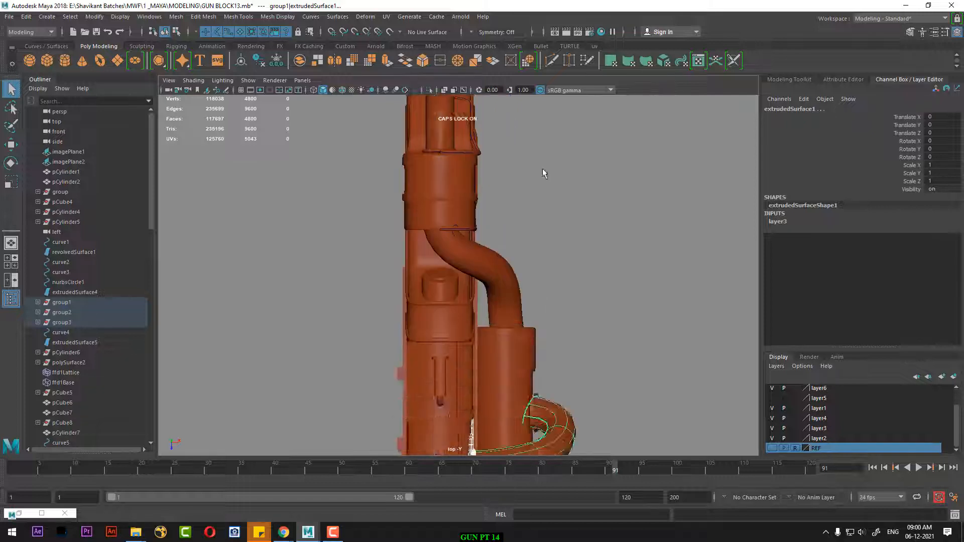
scroll(535, 248, down, 8)
scroll(542, 309, up, 2)
alt+middle_drag(542, 309, 516, 227)
mouse_move(487, 155)
mouse_down()
mouse_move(469, 292)
mouse_move(436, 337)
mouse_up()
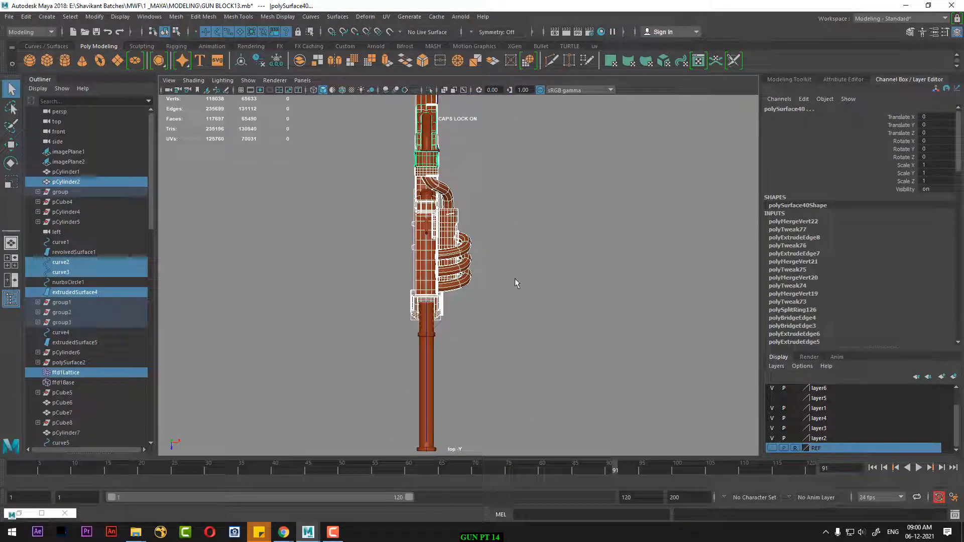
alt+middle_drag(574, 239, 572, 331)
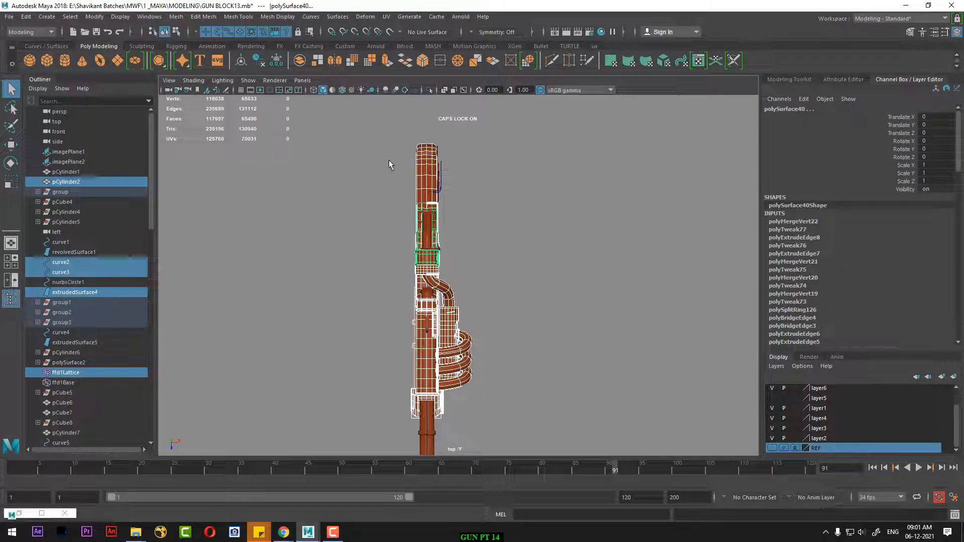
drag(379, 142, 422, 420)
- In the perspective view, add the stock panel's slats and its surrounding border trim to the selection
key(space)
drag(533, 410, 515, 271)
alt+drag(518, 281, 524, 335)
shift+click(591, 343)
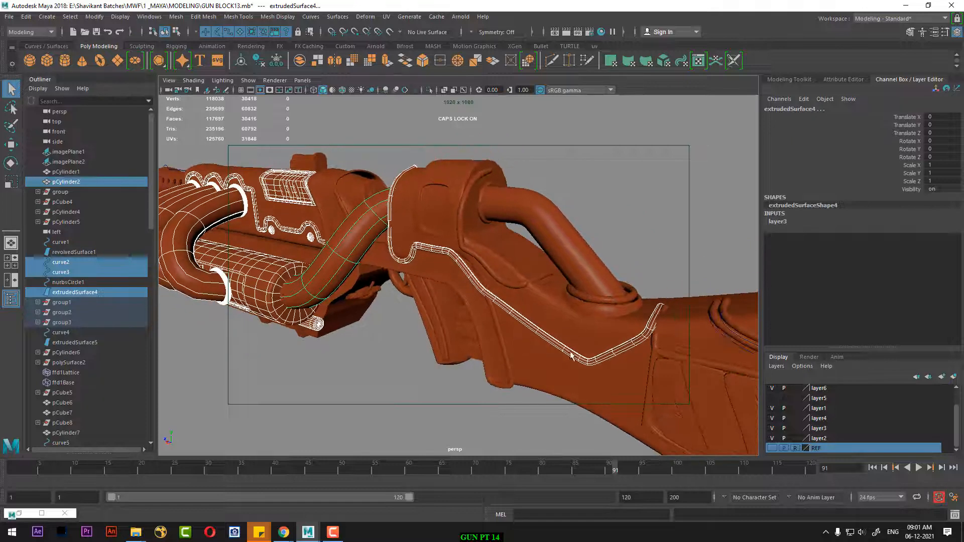
alt+drag(571, 355, 604, 304)
shift+click(616, 322)
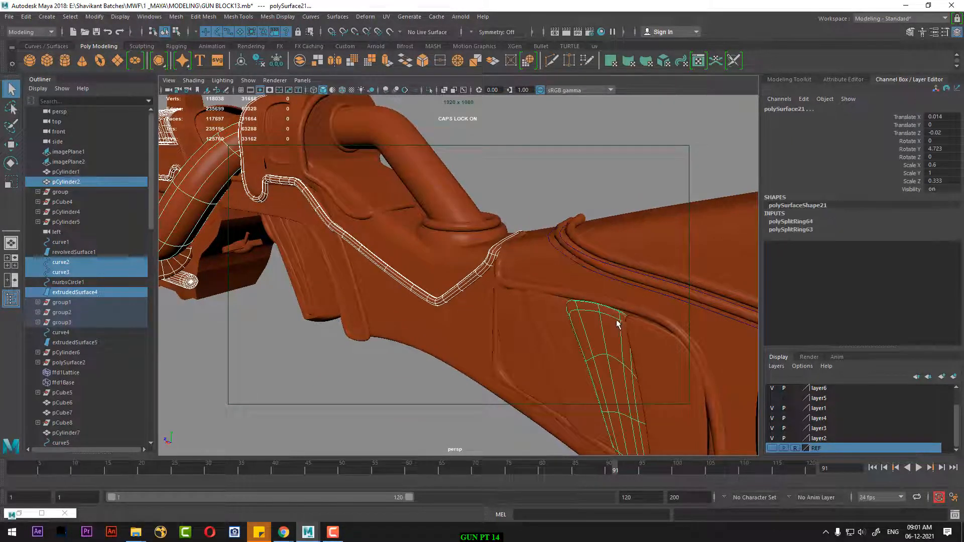
shift+click(643, 325)
shift+click(644, 313)
shift+click(541, 329)
shift+click(541, 330)
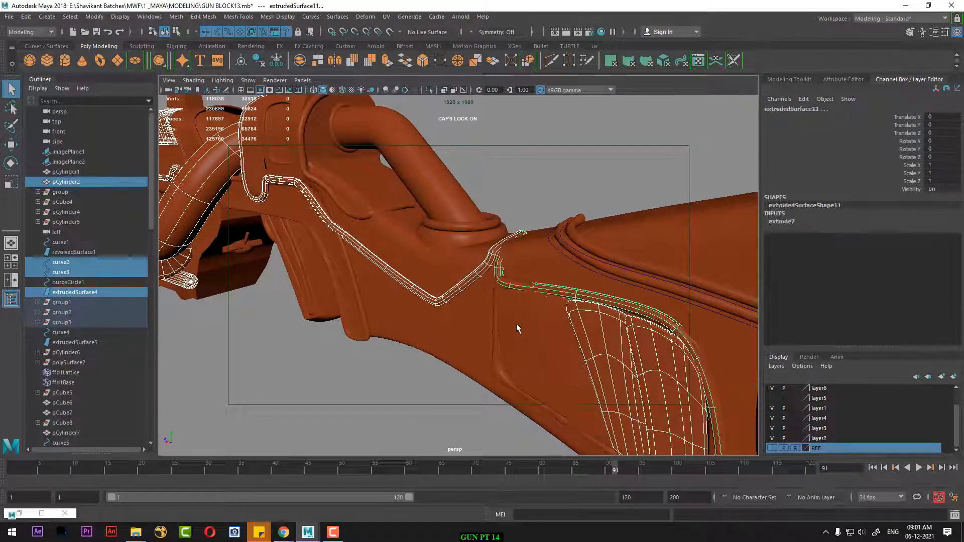
shift+click(510, 329)
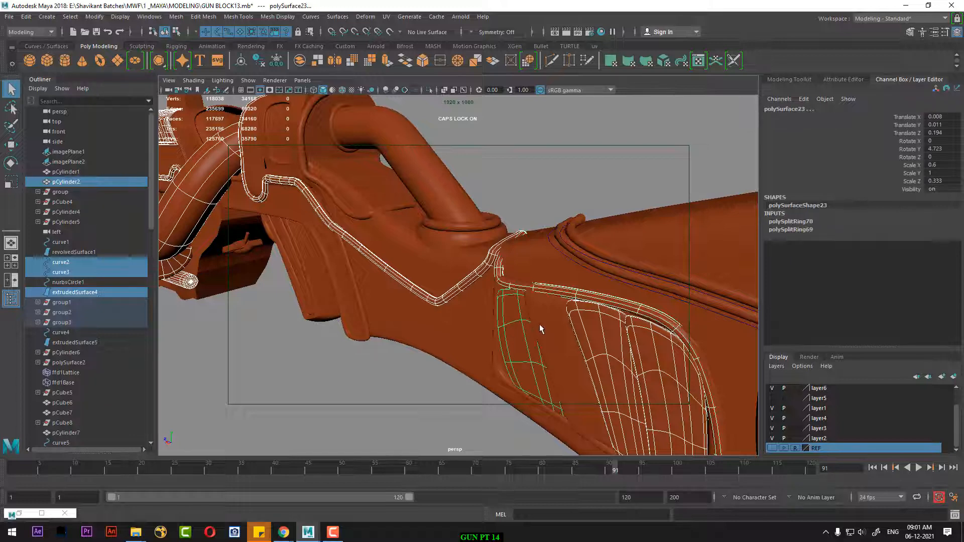
shift+click(511, 390)
alt+drag(511, 389, 452, 301)
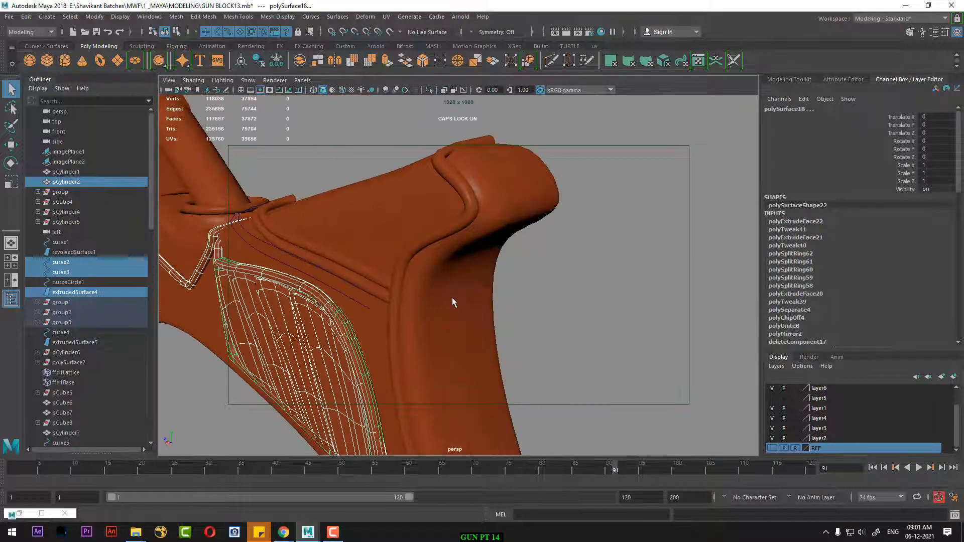
- Add the stock's remaining trim strips and the rear collar's trim to the selection and group all selected parts
shift+click(377, 280)
shift+click(377, 289)
shift+click(444, 225)
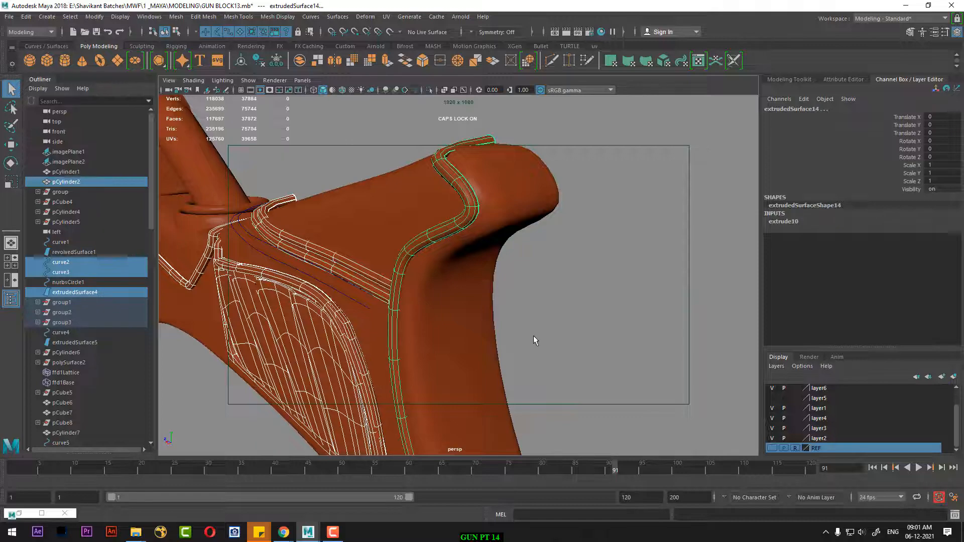
alt+drag(534, 339, 561, 344)
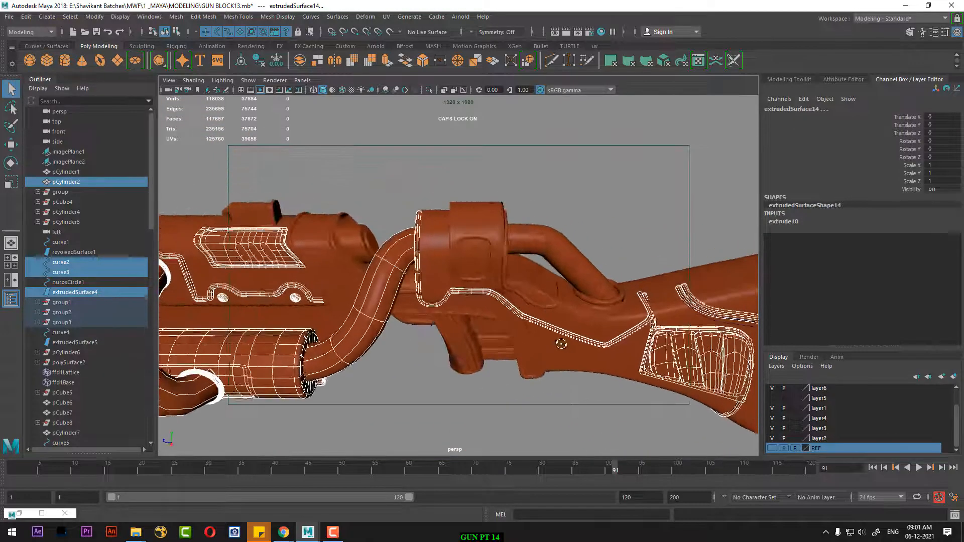
shift+click(505, 264)
alt+drag(504, 264, 507, 336)
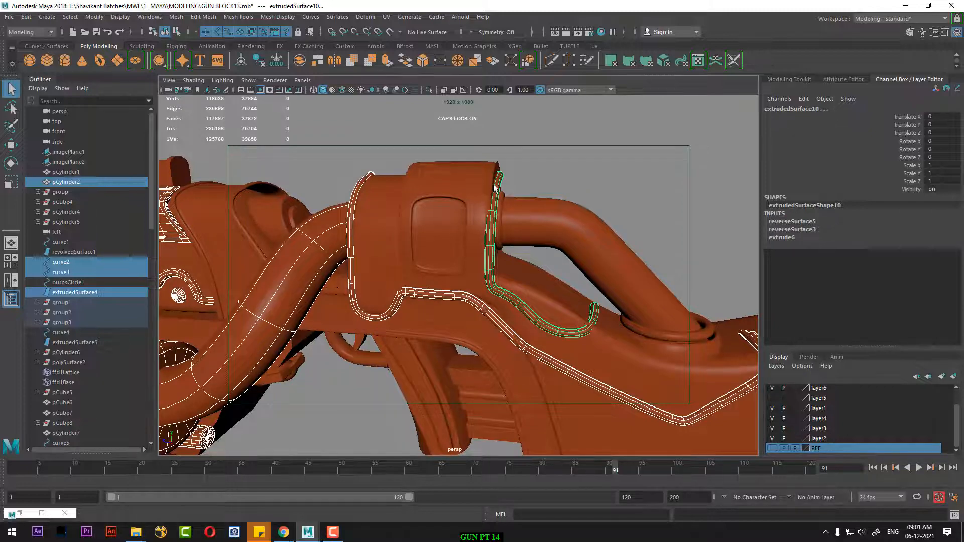
alt+drag(495, 189, 547, 209)
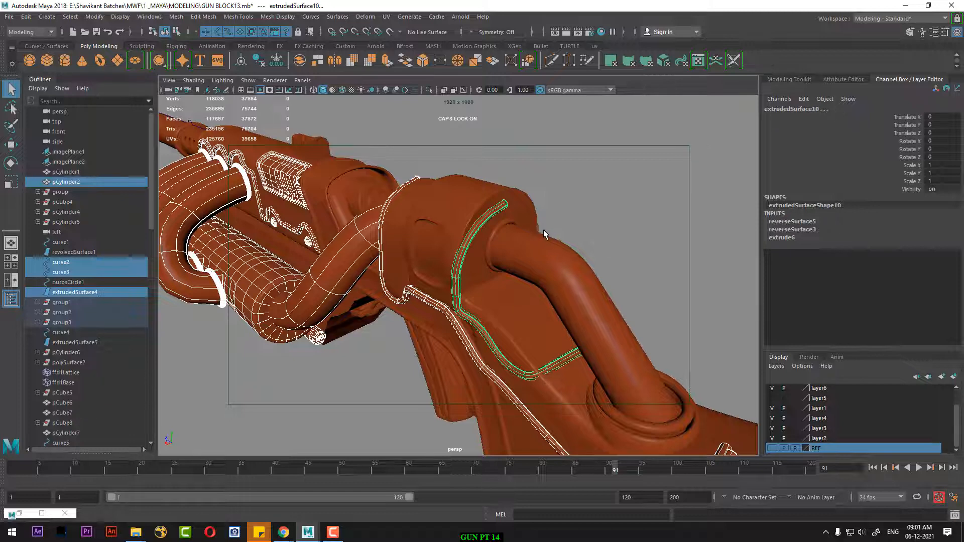
key(ctrl+g)
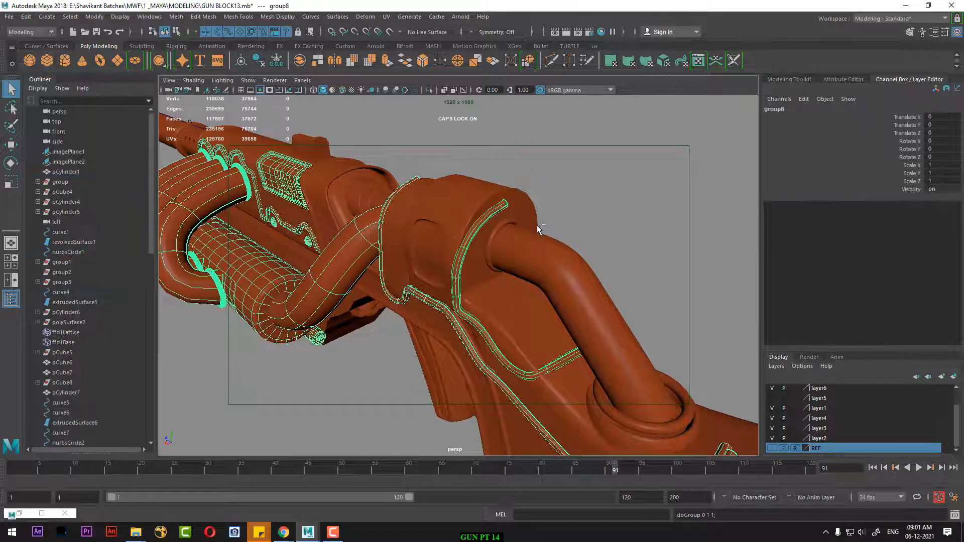
- Hide the rear collar's trim to select the guide curve beneath it, and switch the curve to control vertex editing
click(498, 216)
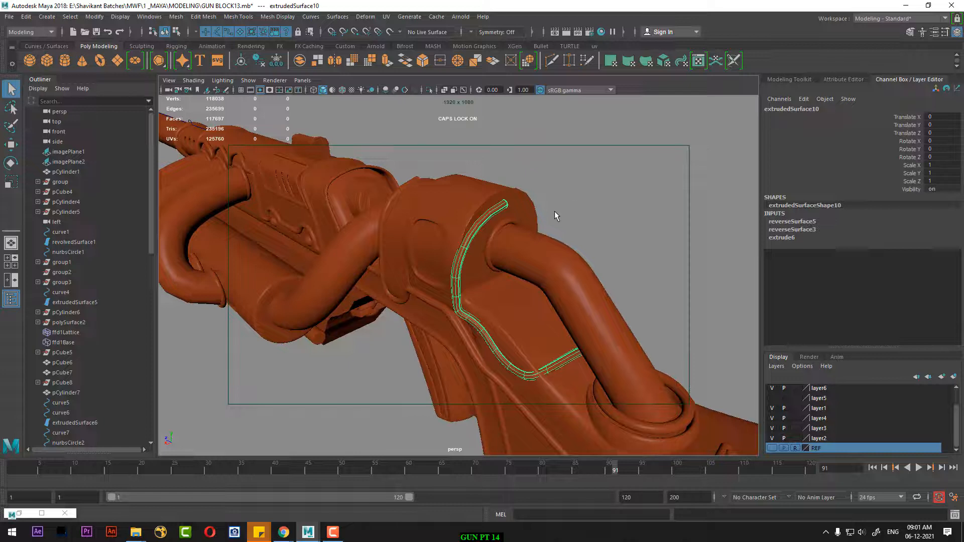
key(ctrl+h)
click(479, 222)
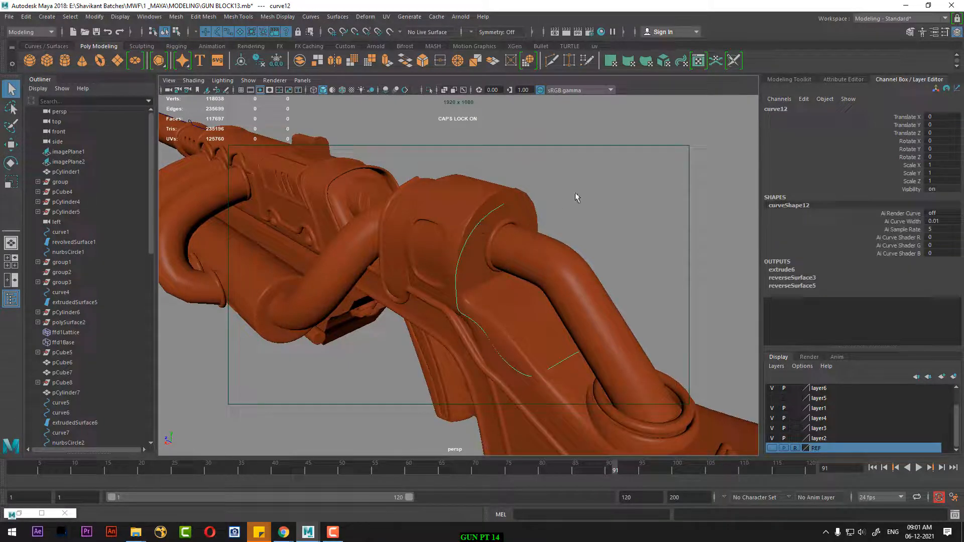
right_drag(593, 188, 532, 191)
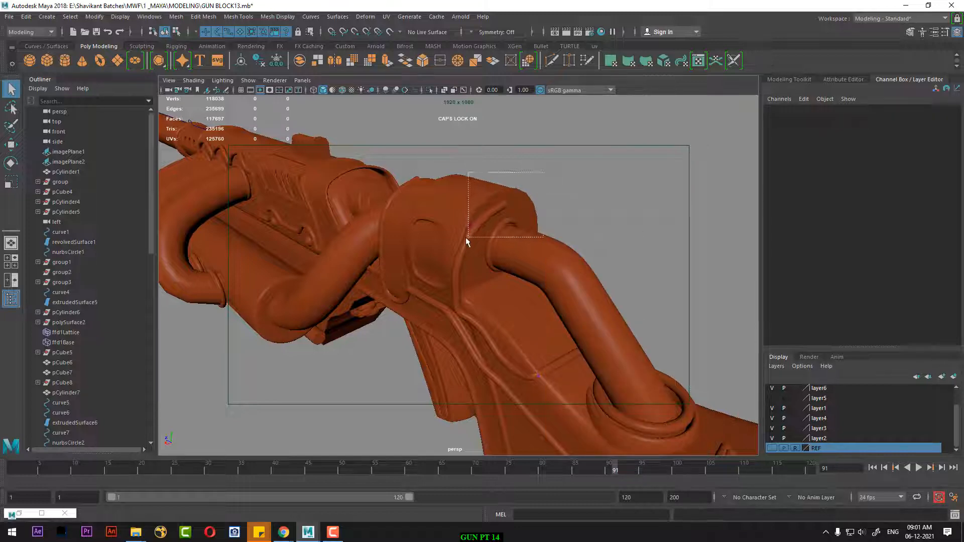
- Raise the first two control vertices at the guide curve's upper end so the trim extends to the collar's top edge
drag(466, 237, 465, 238)
key(w)
drag(493, 169, 492, 165)
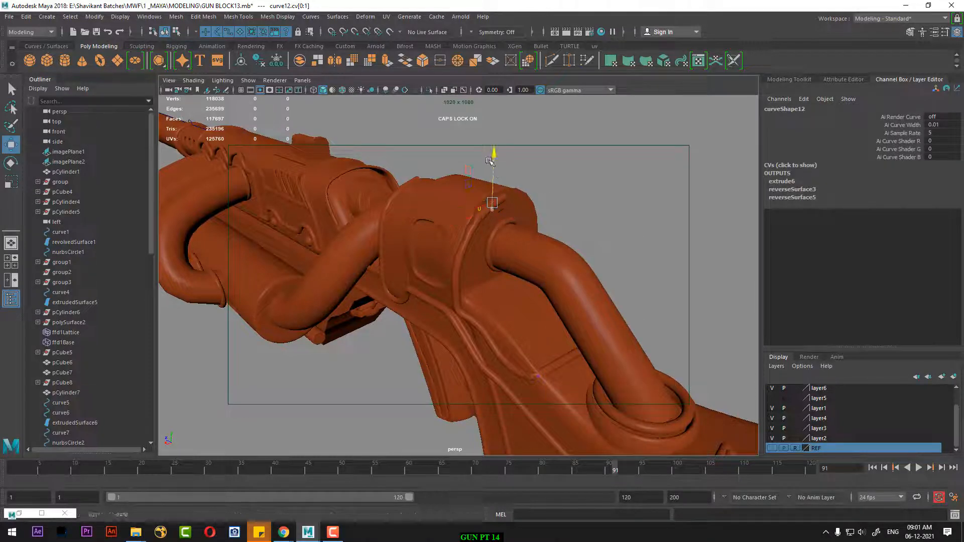
alt+drag(488, 211, 528, 224)
alt+middle_drag(527, 224, 531, 283)
alt+right_drag(531, 282, 542, 293)
alt+drag(543, 292, 511, 294)
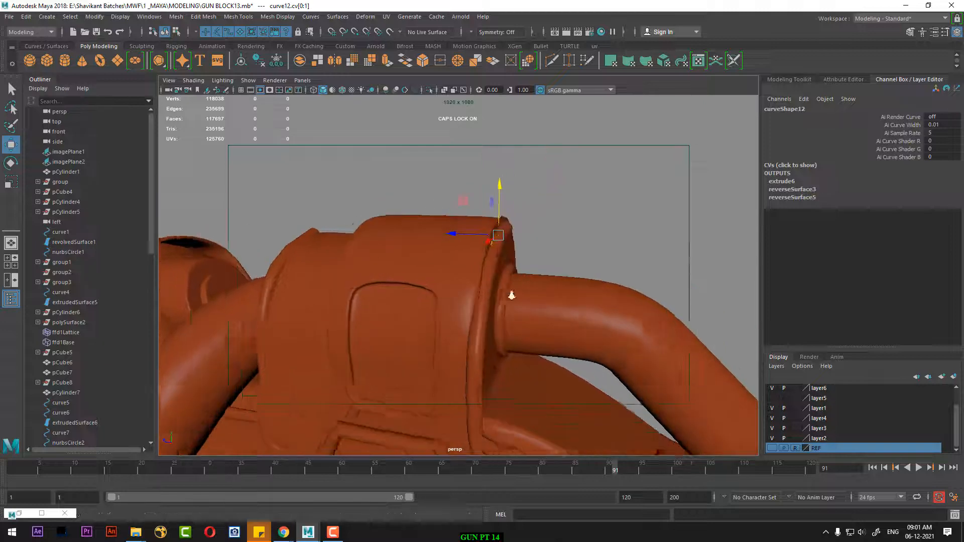
drag(503, 192, 501, 183)
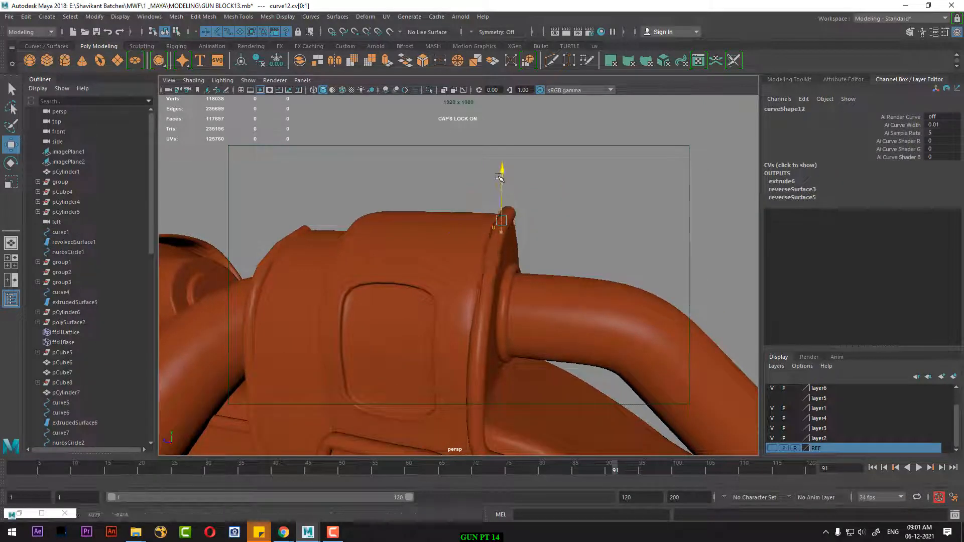
- Select the third control vertex of the collar trim's guide curve and reposition it along the collar
alt+drag(501, 234, 477, 199)
drag(339, 215, 339, 214)
alt+drag(339, 214, 411, 235)
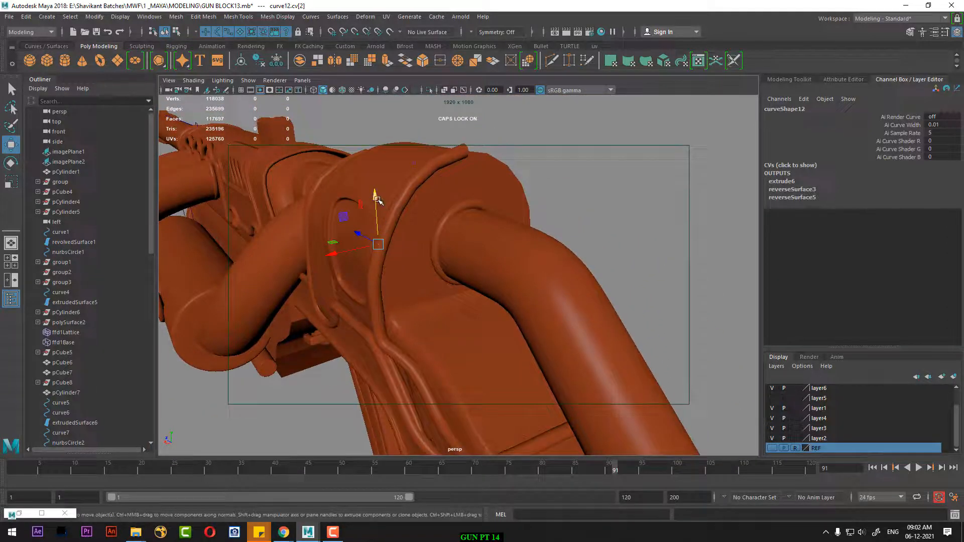
drag(378, 200, 454, 265)
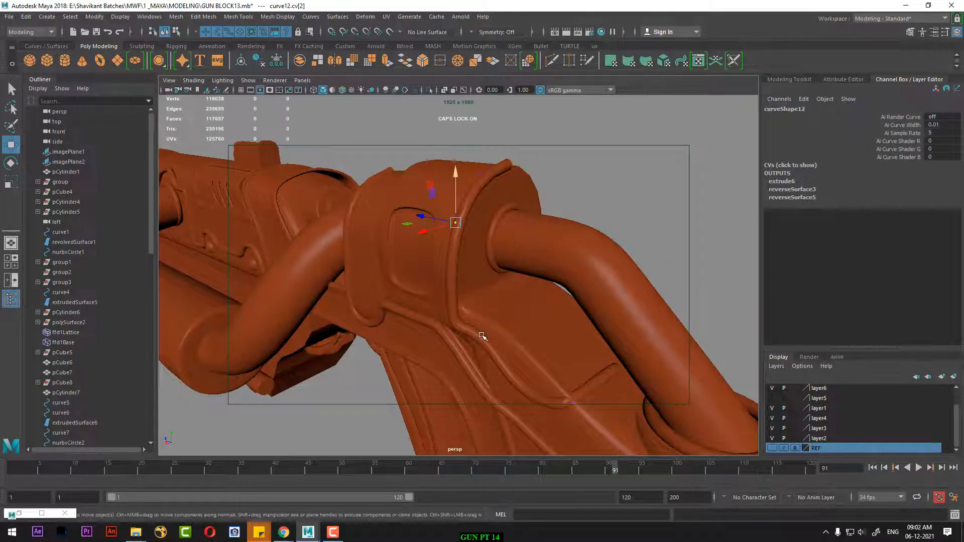
alt+drag(482, 336, 533, 336)
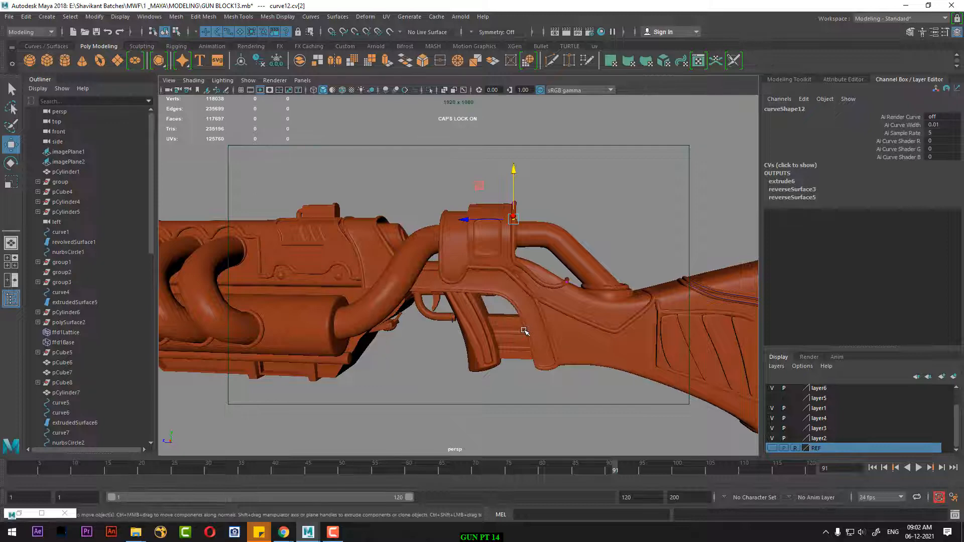
scroll(524, 274, up, 6)
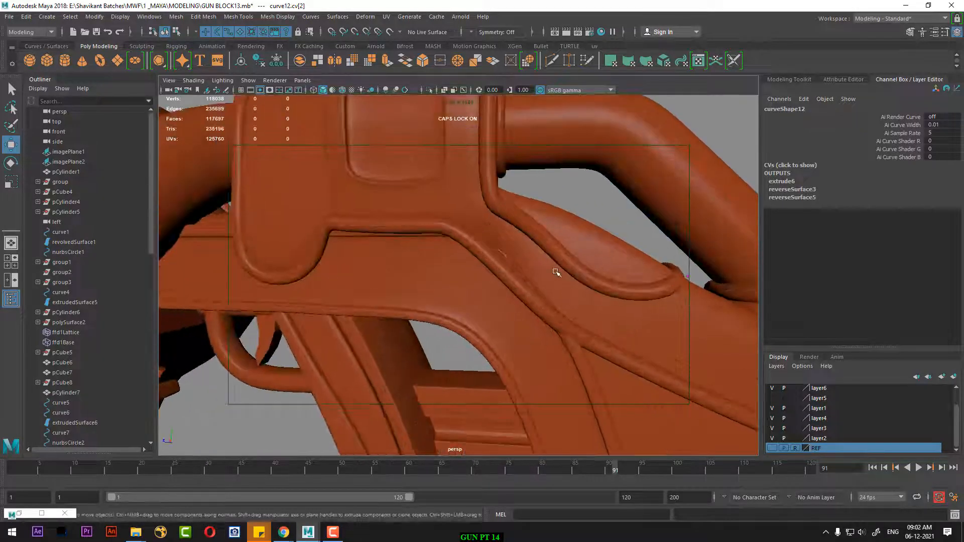
- Select the body mesh joining the rear collar to the stock, hide everything else, and turn off its smooth preview
right_drag(555, 242, 621, 163)
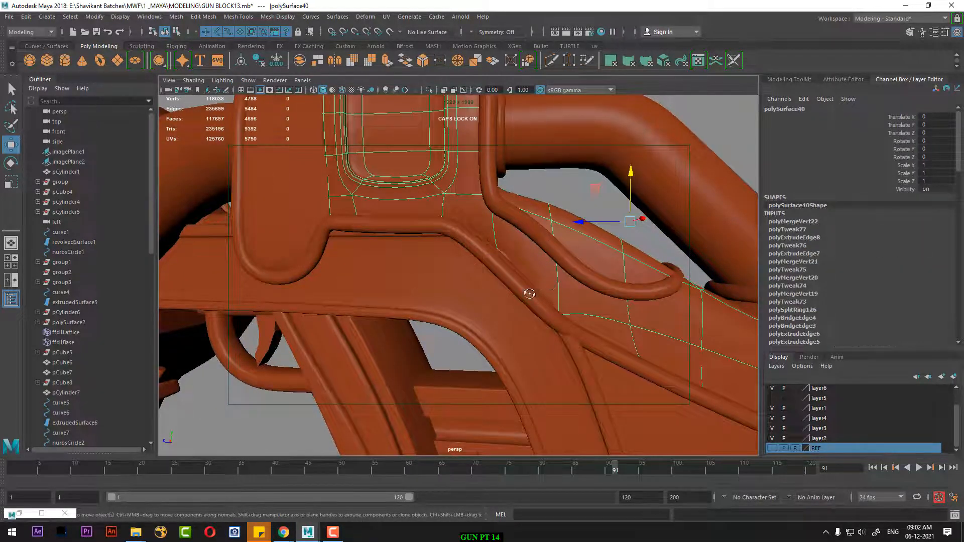
alt+drag(529, 294, 552, 315)
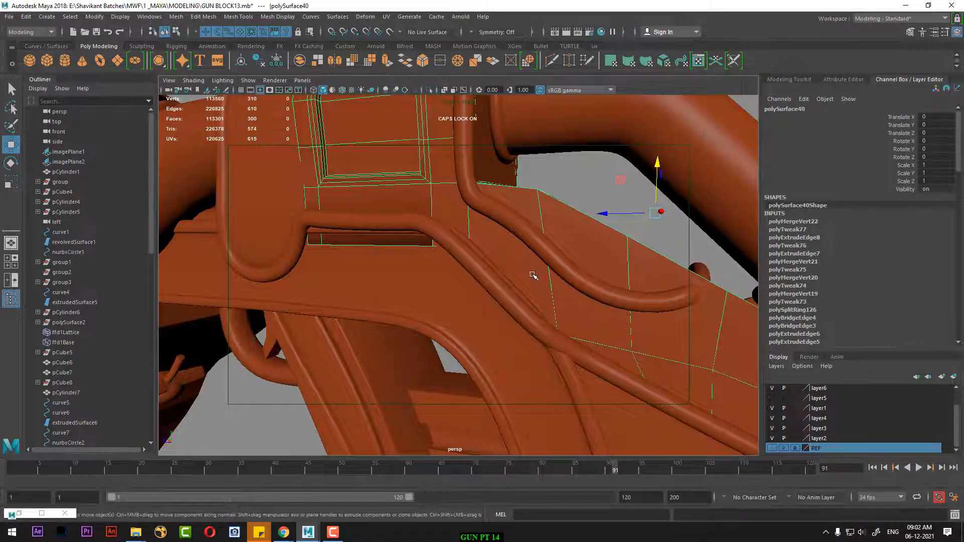
key(3)
key(alt+h)
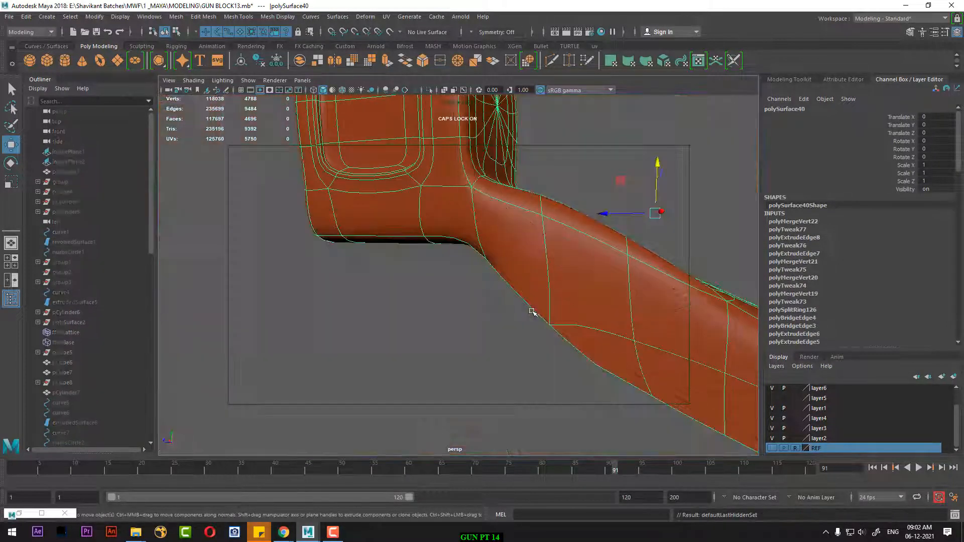
alt+drag(526, 279, 558, 217)
key(1)
alt+middle_drag(549, 289, 538, 316)
alt+drag(539, 316, 564, 294)
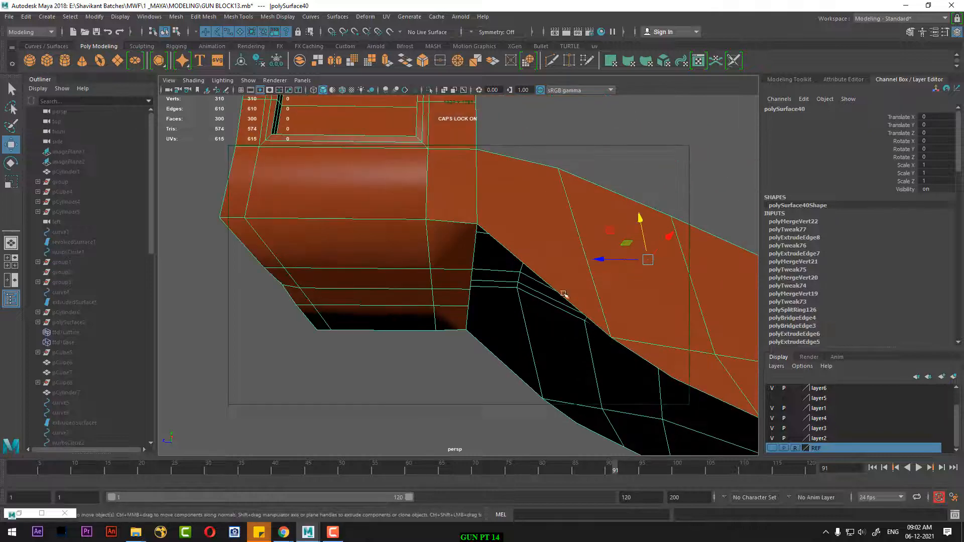
- Insert an edge loop along the stock neck, starting just above the corner where it meets the collar
shift+right_drag(544, 235, 481, 223)
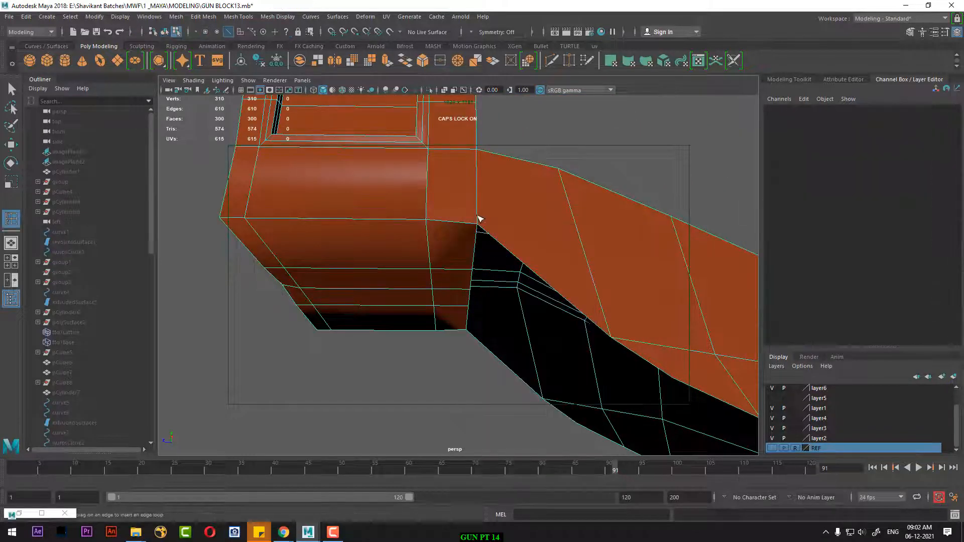
click(479, 218)
alt+right_drag(546, 262, 543, 307)
key(w)
right_drag(498, 260, 545, 223)
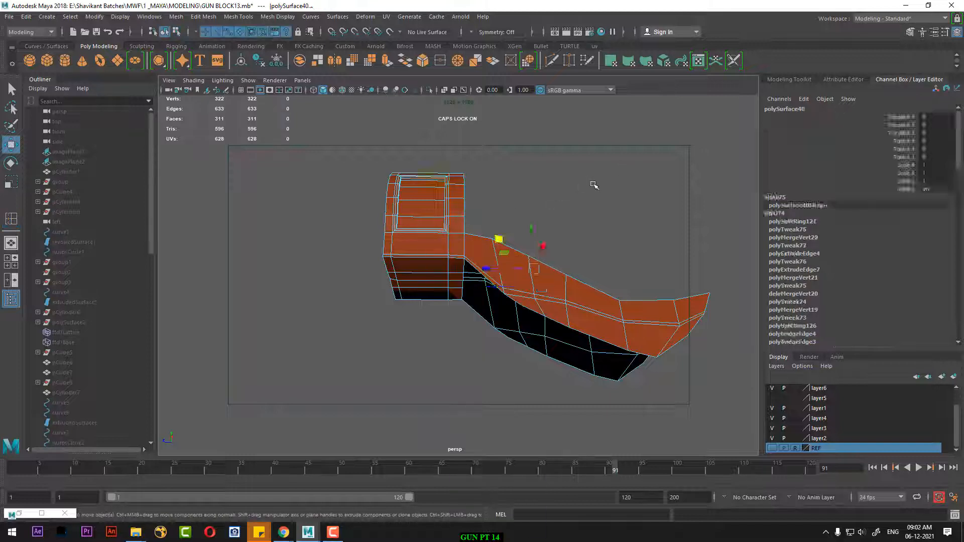
- Return the body mesh to smooth preview, deselect it, and show the hidden gun parts again
click(594, 186)
click(527, 287)
key(3)
click(627, 224)
alt+drag(626, 224, 617, 257)
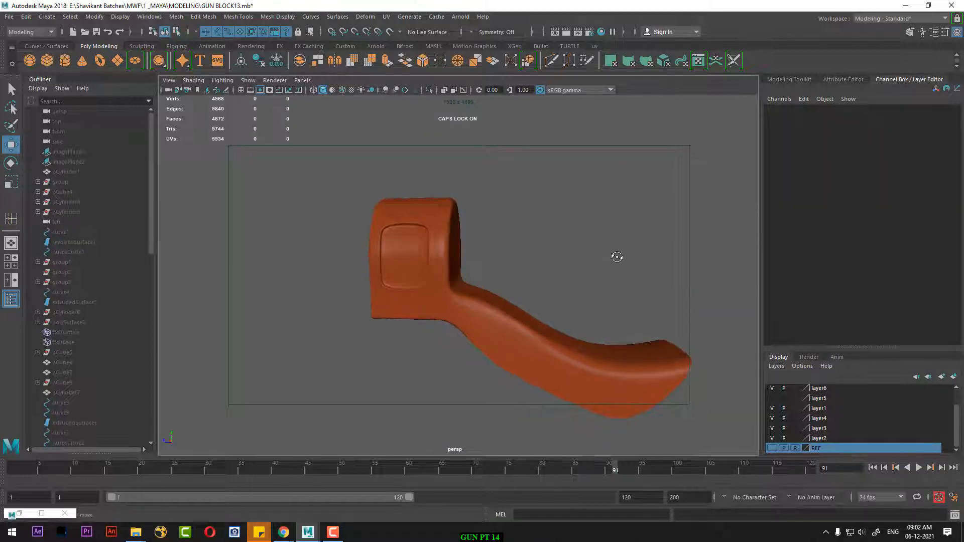
key(ctrl+shift+h)
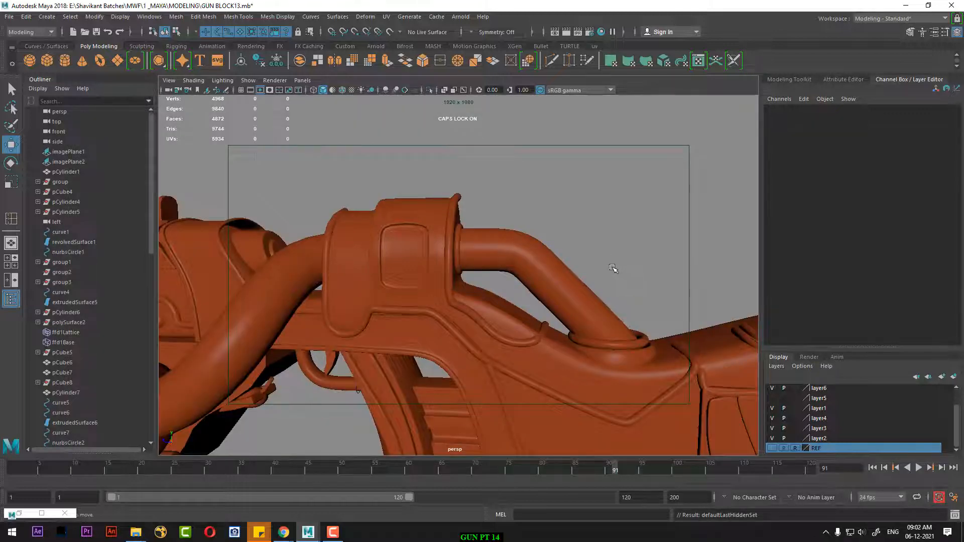
- Select the collar trim's parent group so that all the side detail parts are selected together
alt+right_drag(571, 286, 467, 319)
alt+drag(467, 318, 521, 341)
alt+right_drag(522, 342, 549, 351)
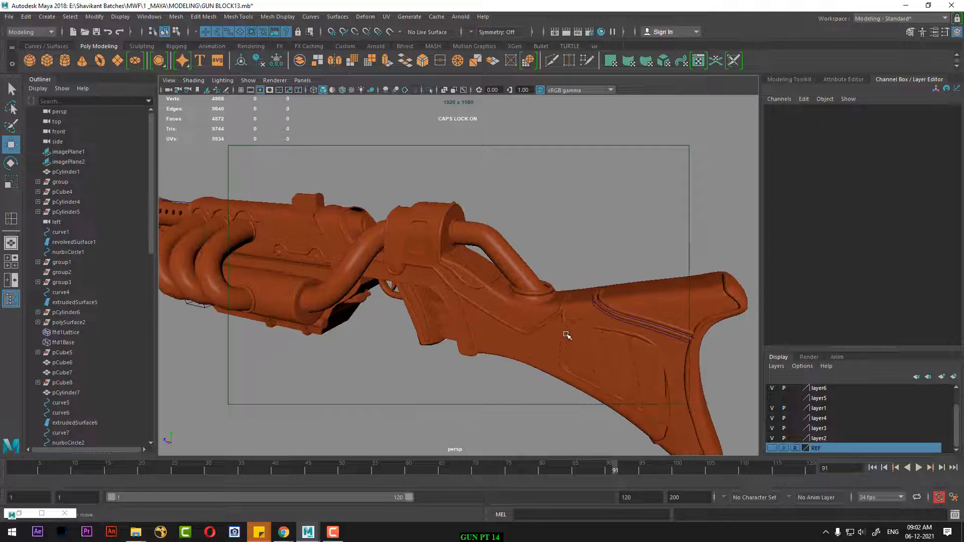
alt+drag(541, 324, 512, 304)
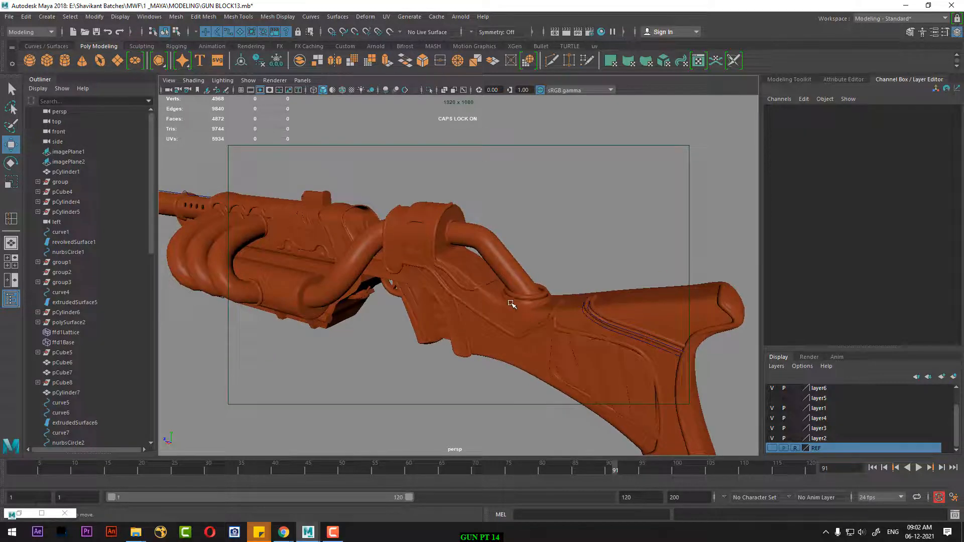
click(435, 257)
key(ctrl+g)
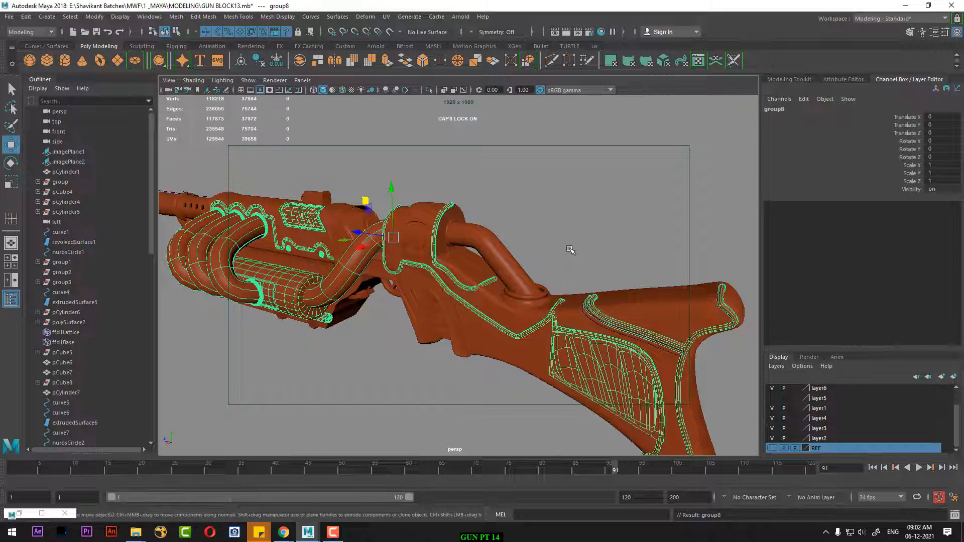
alt+drag(557, 277, 550, 335)
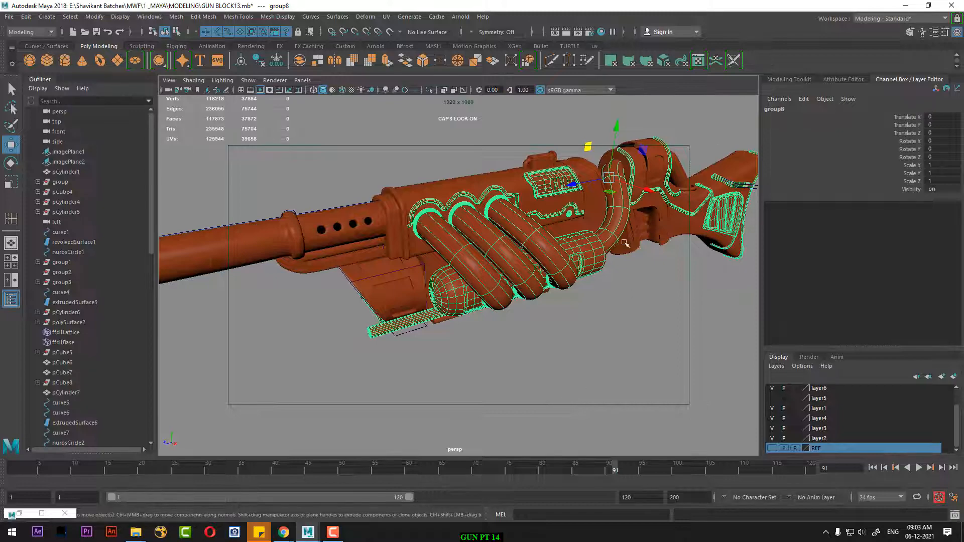
alt+drag(625, 243, 577, 327)
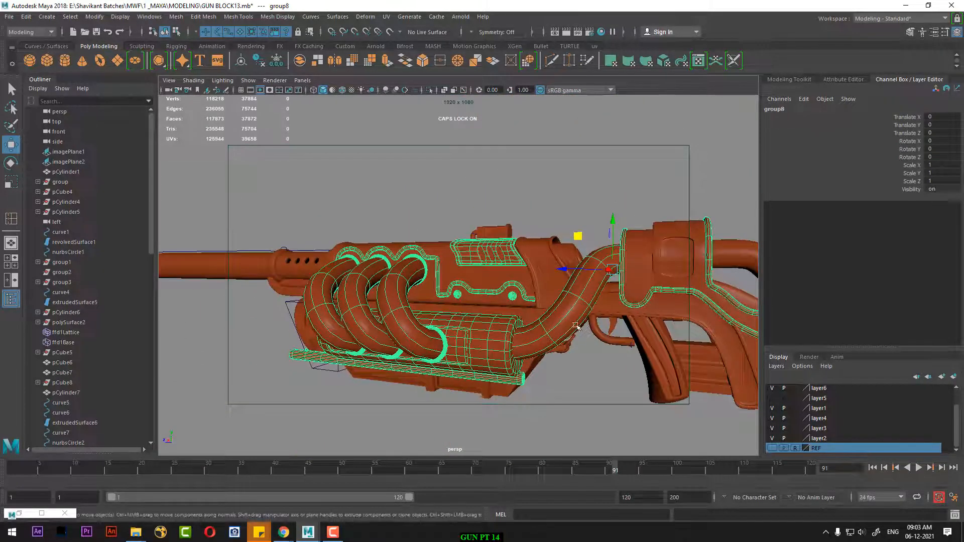
- Open the GUN.jpg reference from the MODELING folder to check both sides of the gun, and return to Maya
click(137, 537)
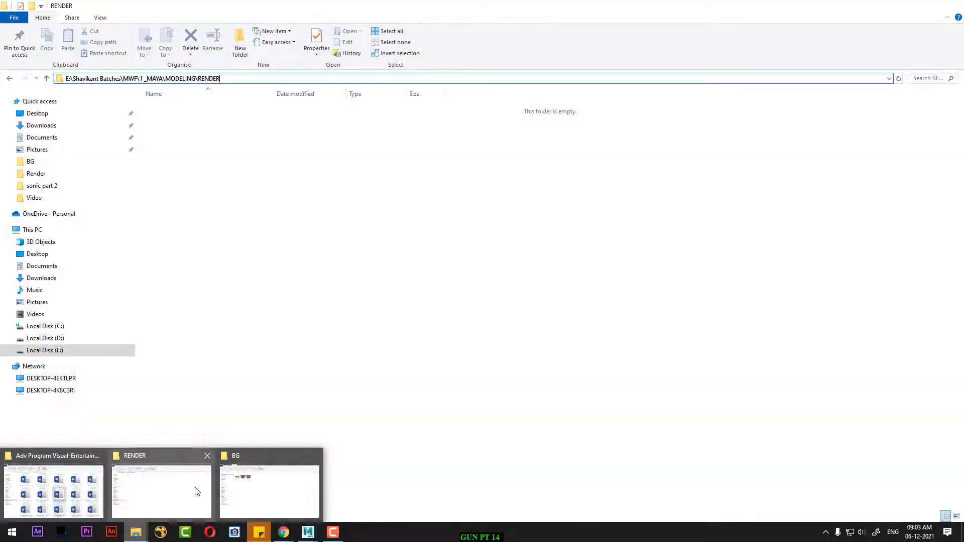
click(194, 490)
click(278, 79)
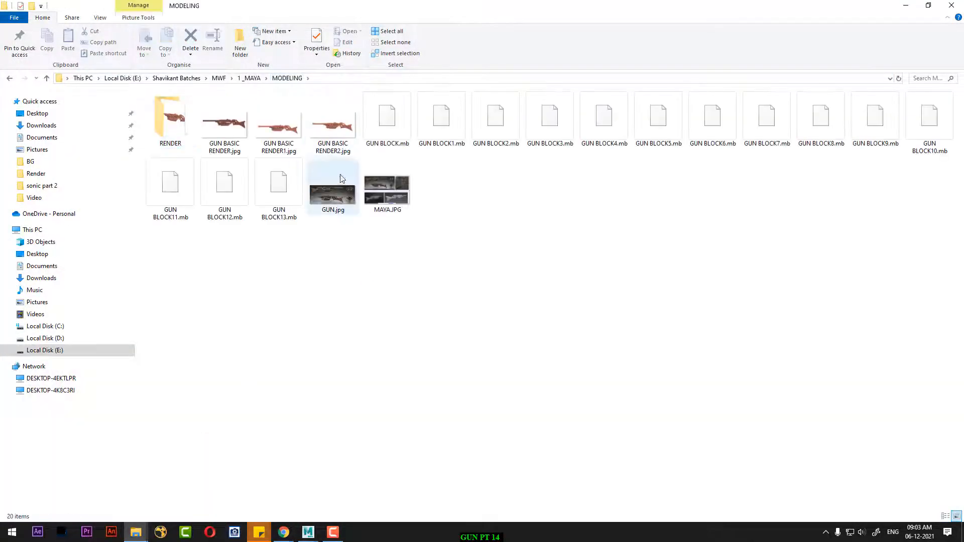
click(346, 194)
double_click(345, 200)
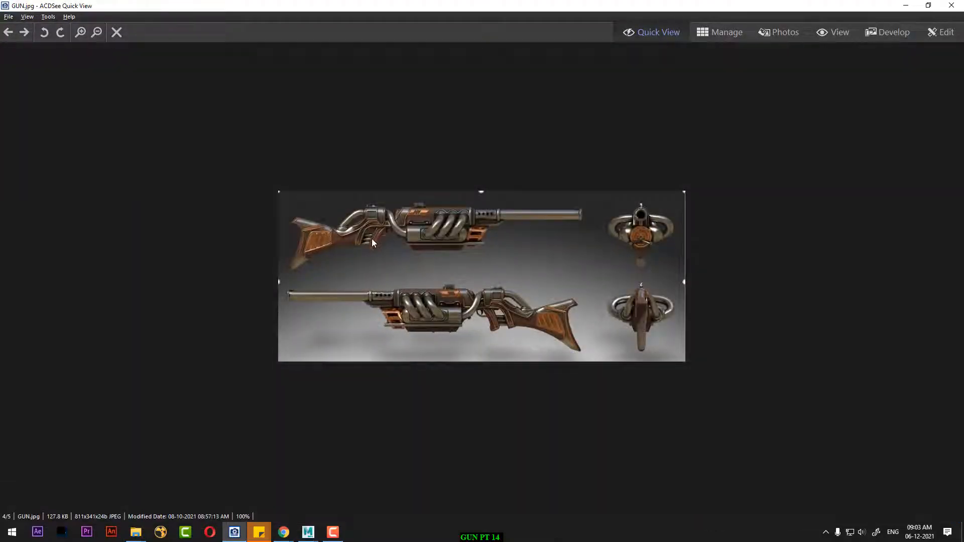
click(915, 6)
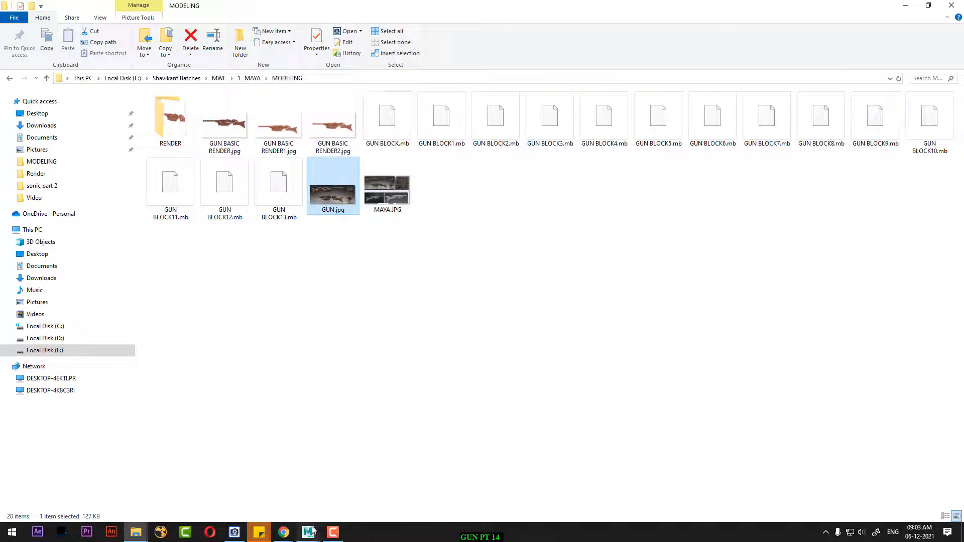
click(336, 504)
- Reset the Duplicate Special options to their defaults and set the X scale to -1 for a single copy
alt+drag(700, 373, 564, 344)
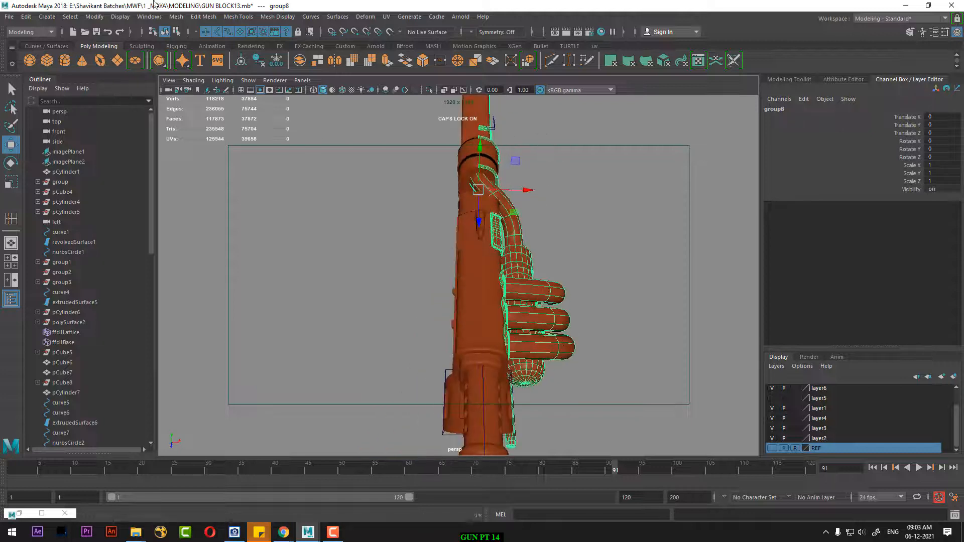
click(26, 16)
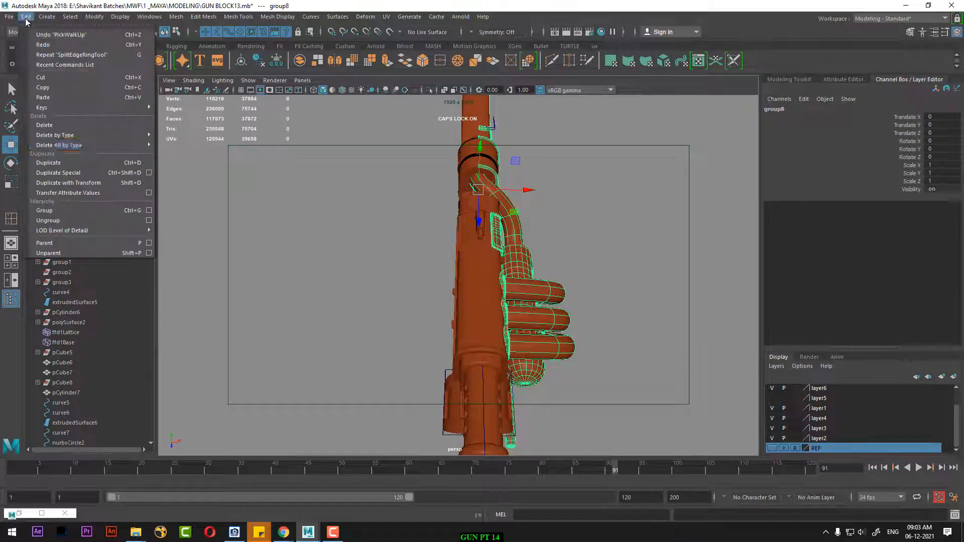
click(147, 172)
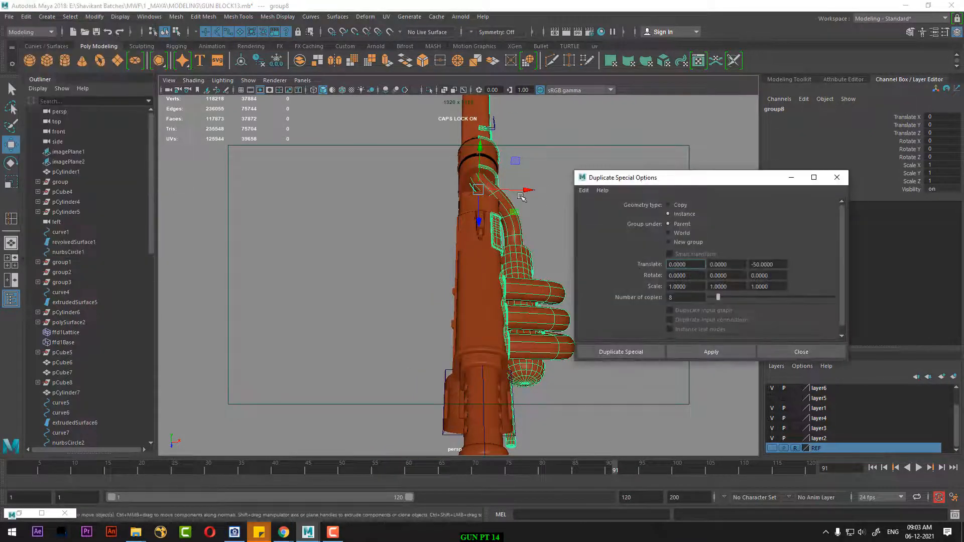
click(583, 190)
click(600, 210)
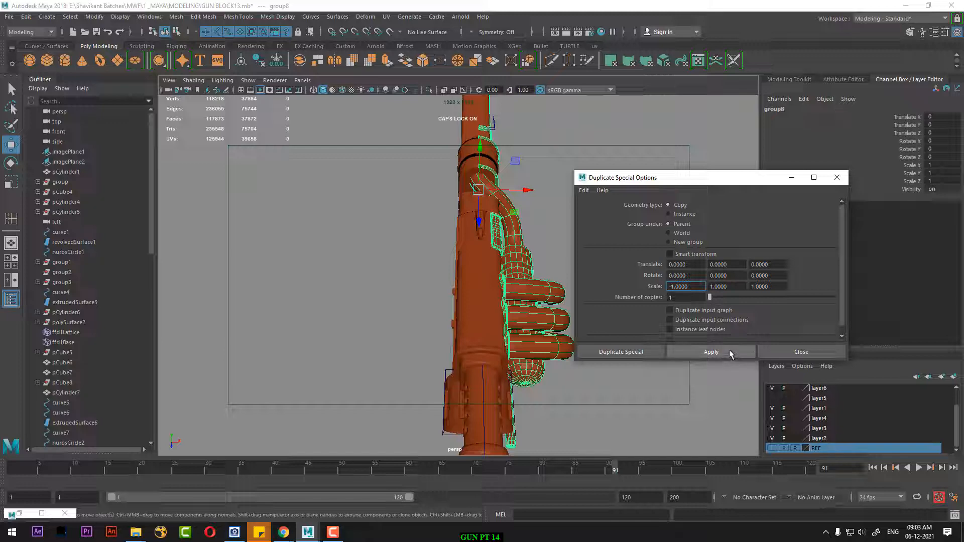
- Try a mirrored duplicate of the side detail group, inspect its fit on the opposite side, and undo it
click(711, 351)
alt+drag(508, 382, 510, 224)
alt+drag(501, 283, 292, 310)
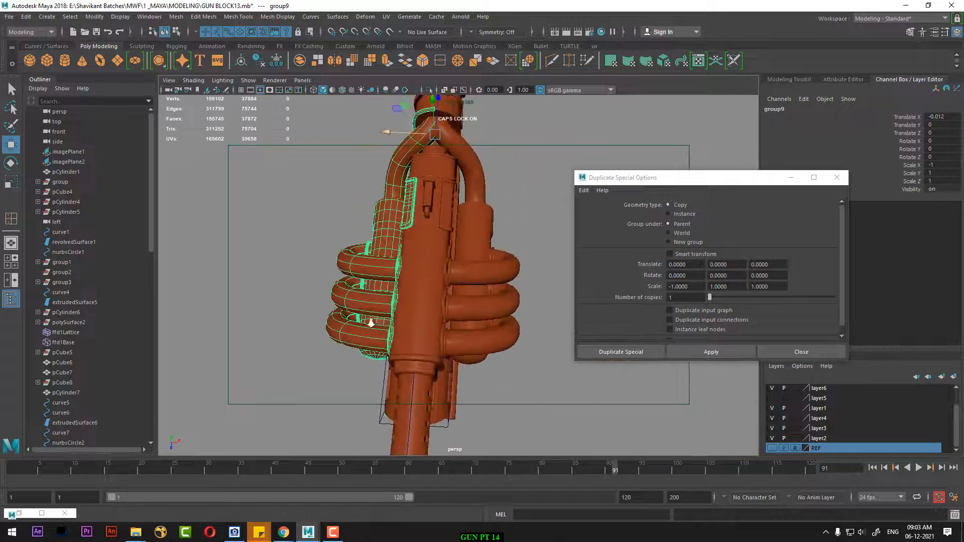
alt+drag(371, 323, 432, 289)
key(ctrl+z)
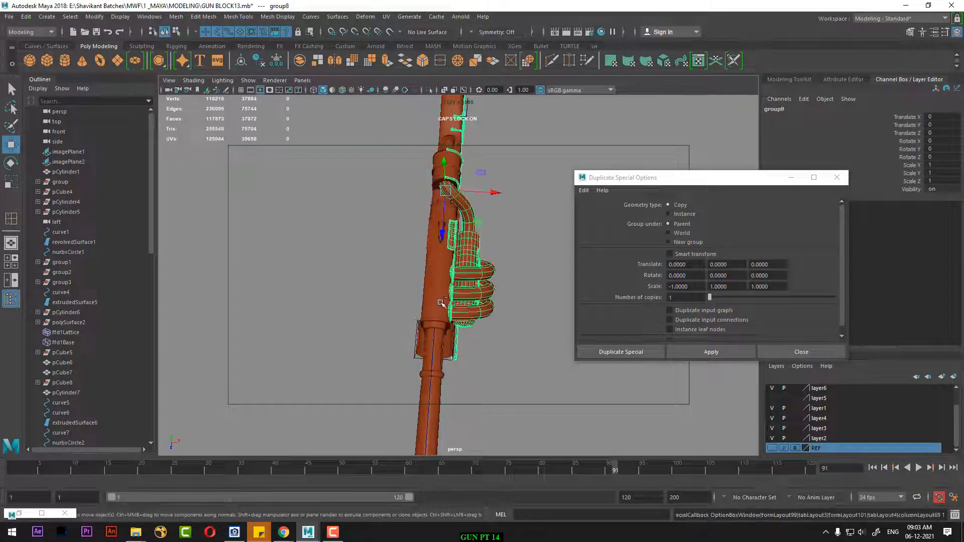
- Switch to the top view with the grid on and wireframe display
key(space)
click(431, 286)
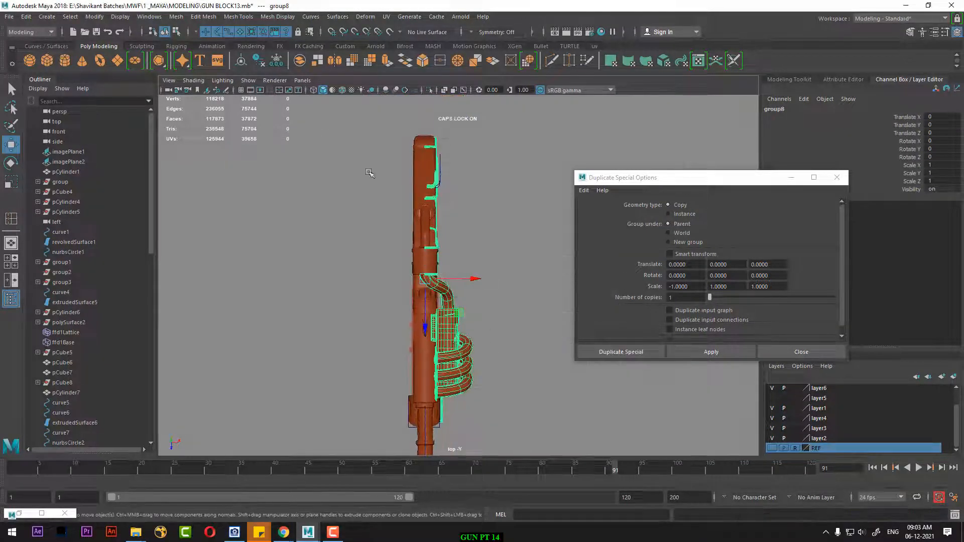
click(241, 90)
alt+middle_drag(401, 241, 397, 266)
key(4)
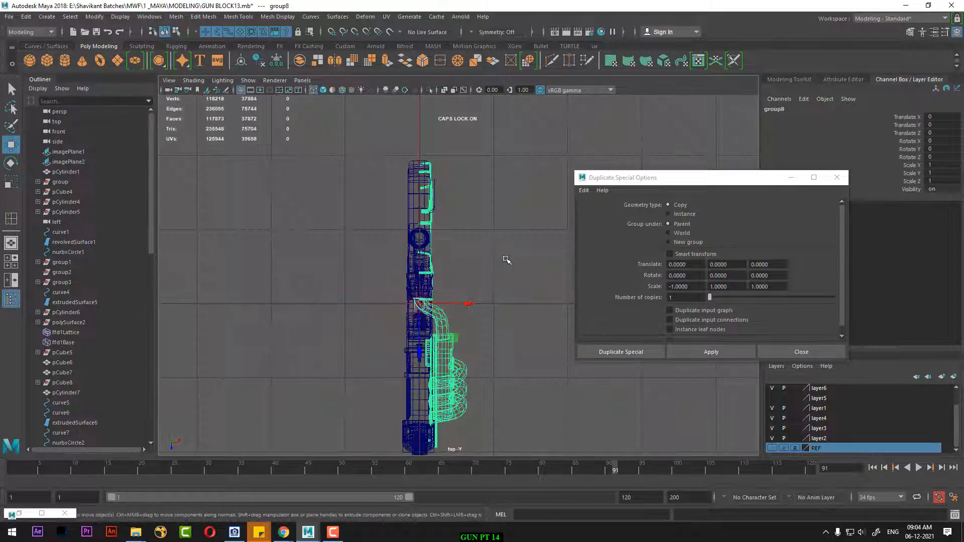
- Examine how the side detail parts line up with the grid's centre line along the gun's length
scroll(444, 281, up, 5)
alt+middle_drag(437, 338, 434, 259)
alt+right_drag(422, 261, 433, 347)
alt+middle_drag(401, 260, 424, 367)
alt+middle_drag(418, 236, 418, 377)
alt+middle_drag(403, 143, 415, 334)
alt+right_drag(415, 334, 408, 295)
mouse_move(402, 271)
alt+middle_down()
mouse_move(404, 259)
mouse_move(426, 277)
mouse_move(432, 247)
alt+middle_up()
alt+middle_drag(446, 284, 447, 271)
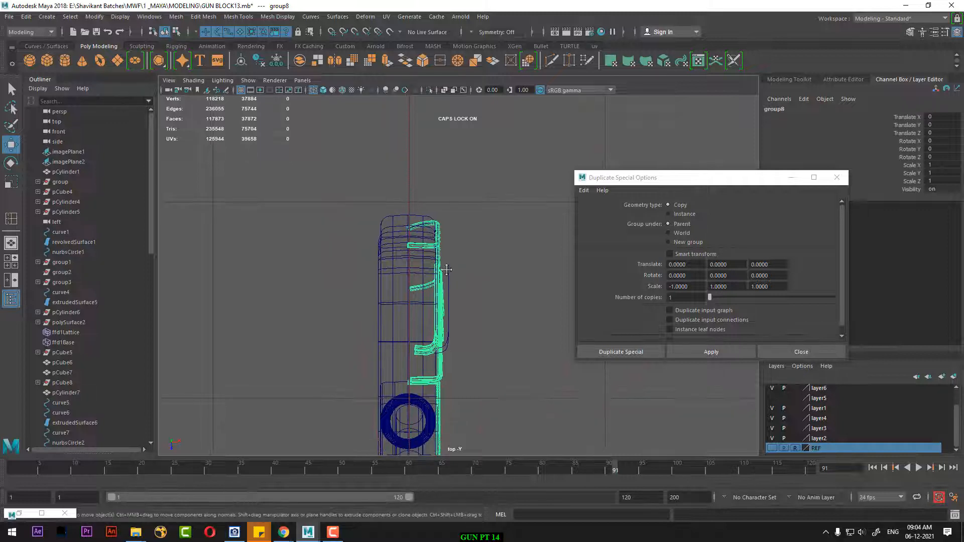
- Move the side detail group's pivot onto the centre line, snapped to the grid intersection behind the stock
key(Insert)
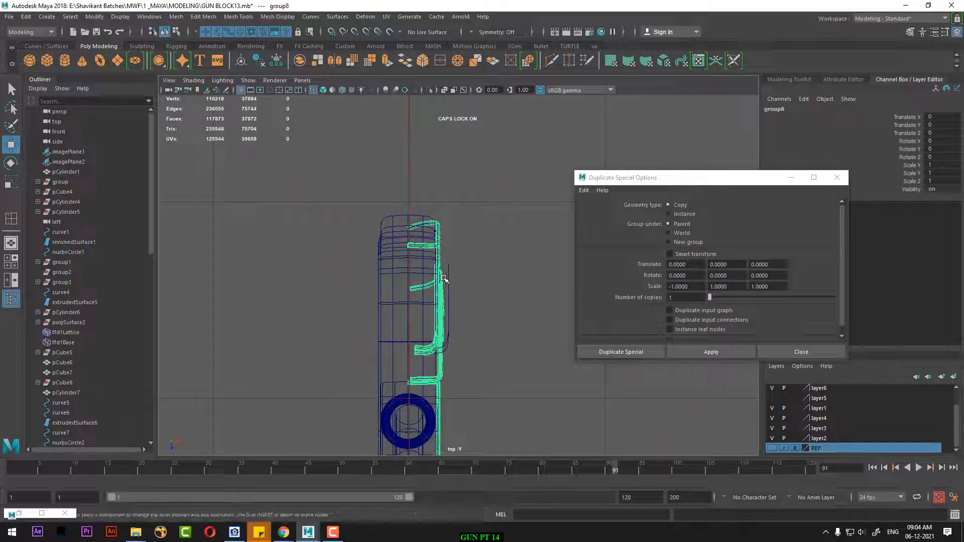
middle_drag(411, 204, 408, 204)
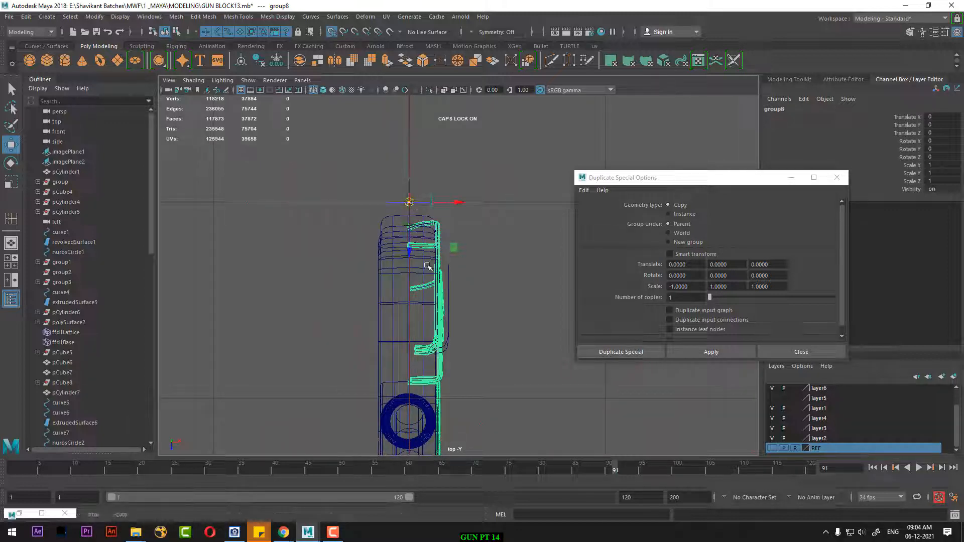
scroll(482, 334, up, 3)
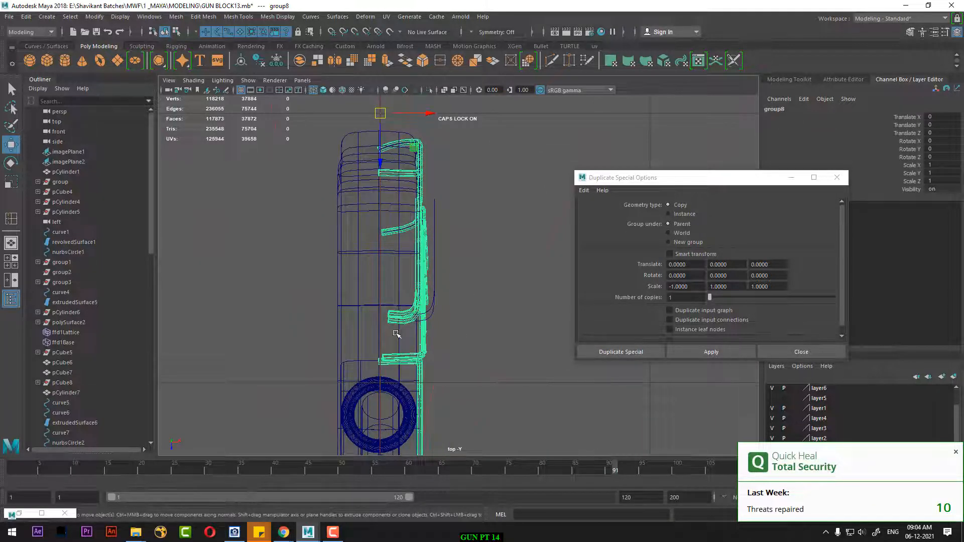
- Move the end control vertices of the long side tube's front arm onto the gun's centre line
click(458, 348)
click(407, 359)
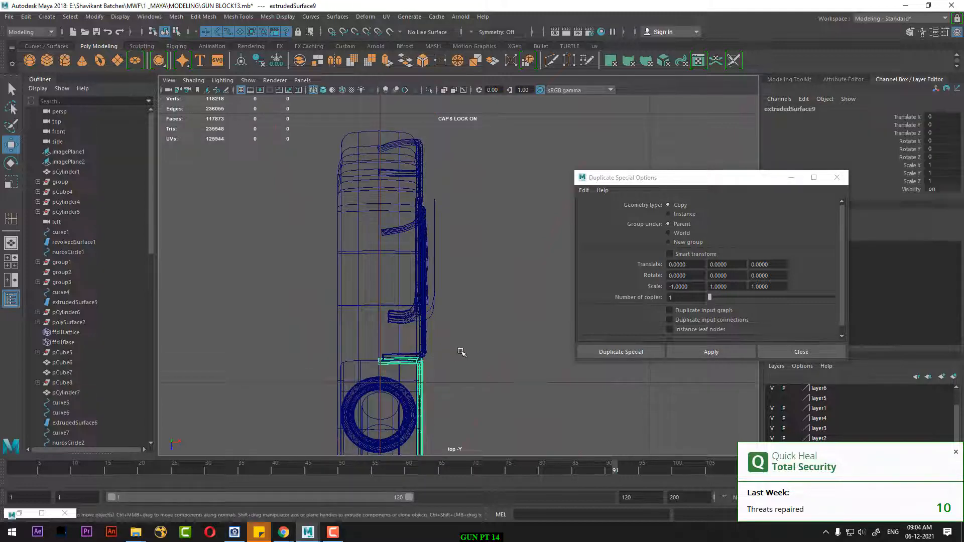
click(403, 355)
alt+middle_drag(490, 304, 483, 273)
scroll(487, 327, up, 2)
alt+middle_drag(491, 364, 452, 266)
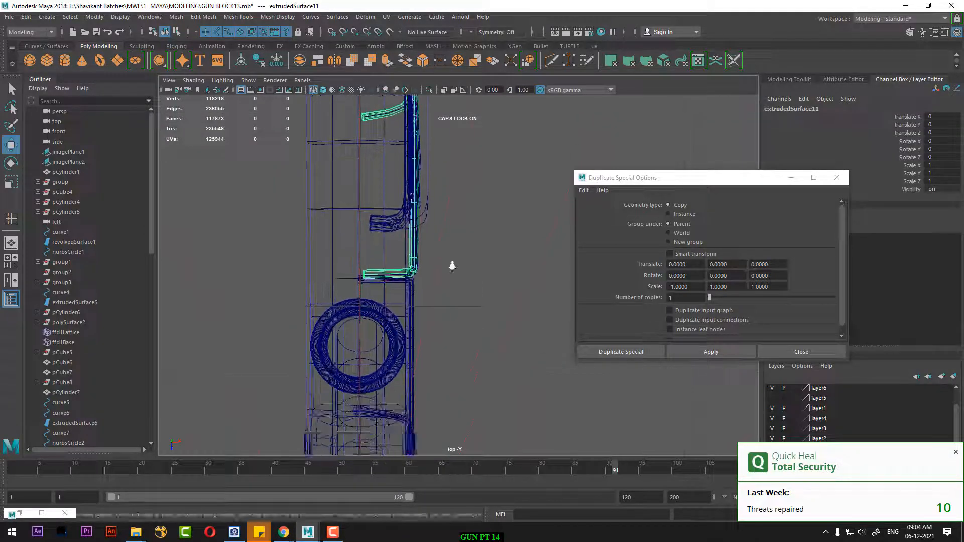
scroll(427, 272, up, 4)
right_click(476, 196)
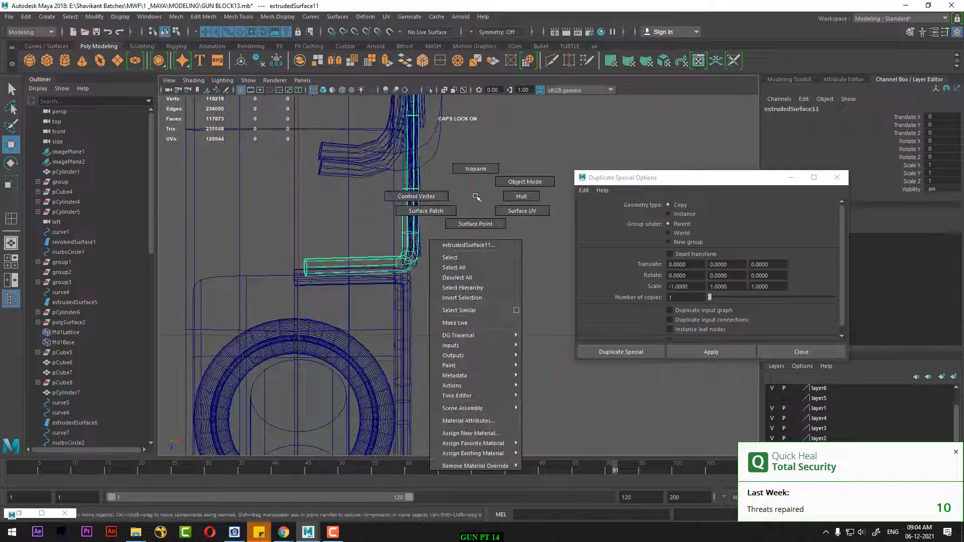
click(410, 198)
drag(290, 230, 332, 306)
drag(344, 267, 347, 265)
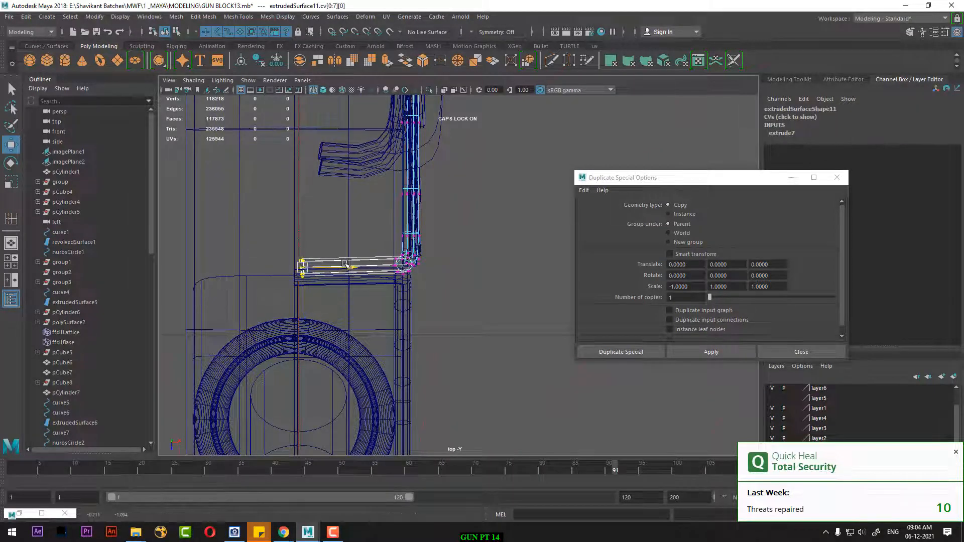
- Move the end control vertices of the same tube's curved rear arm onto the centre line
alt+drag(437, 292, 456, 453)
alt+middle_drag(395, 210, 407, 354)
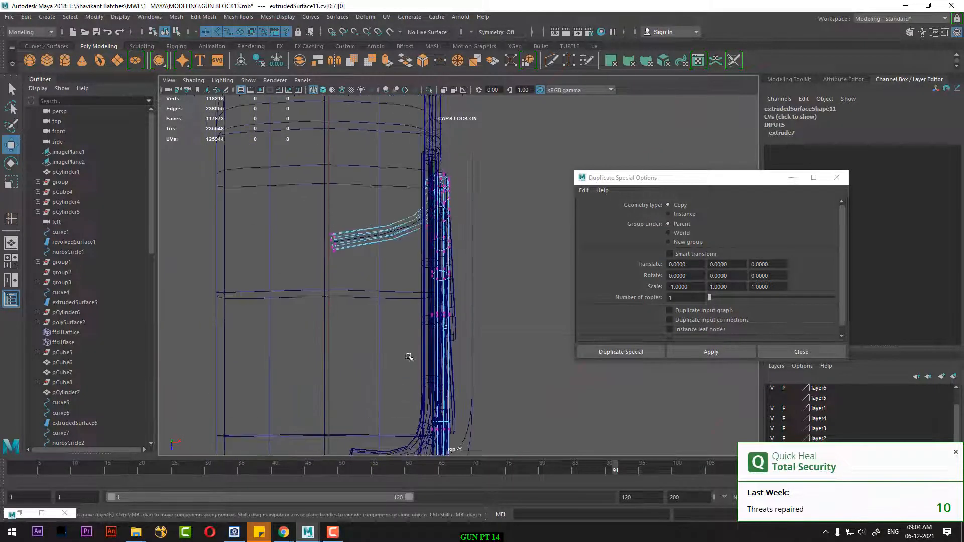
drag(368, 204, 320, 275)
drag(382, 246, 378, 243)
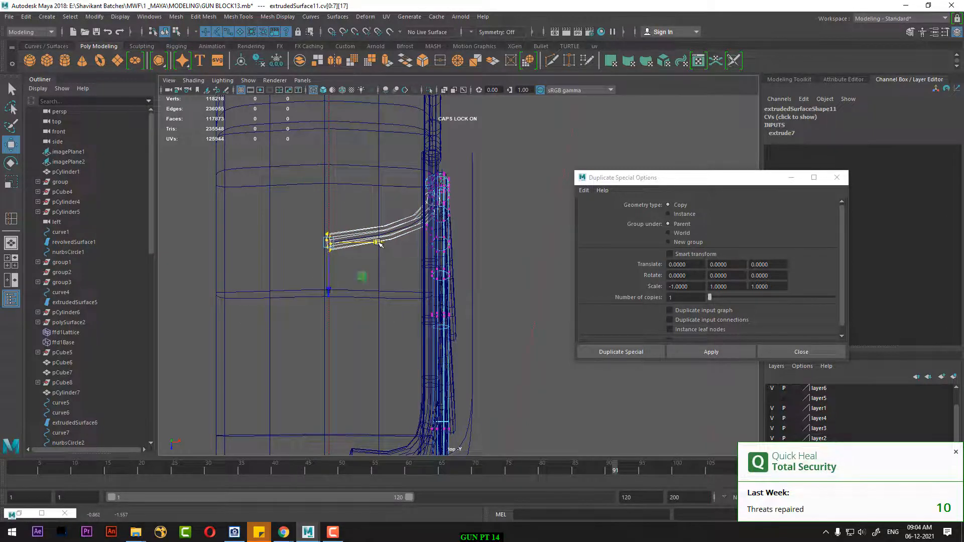
key(e)
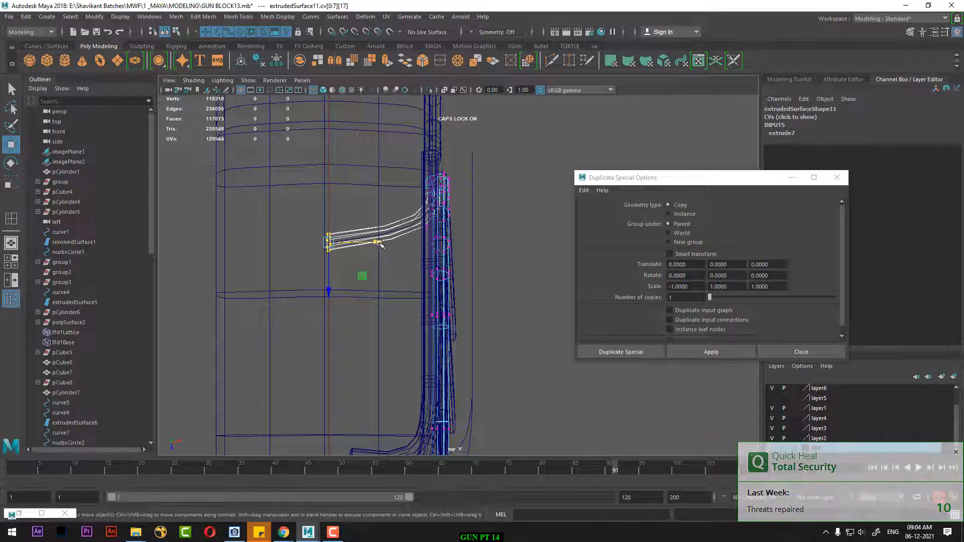
drag(377, 243, 380, 244)
key(e)
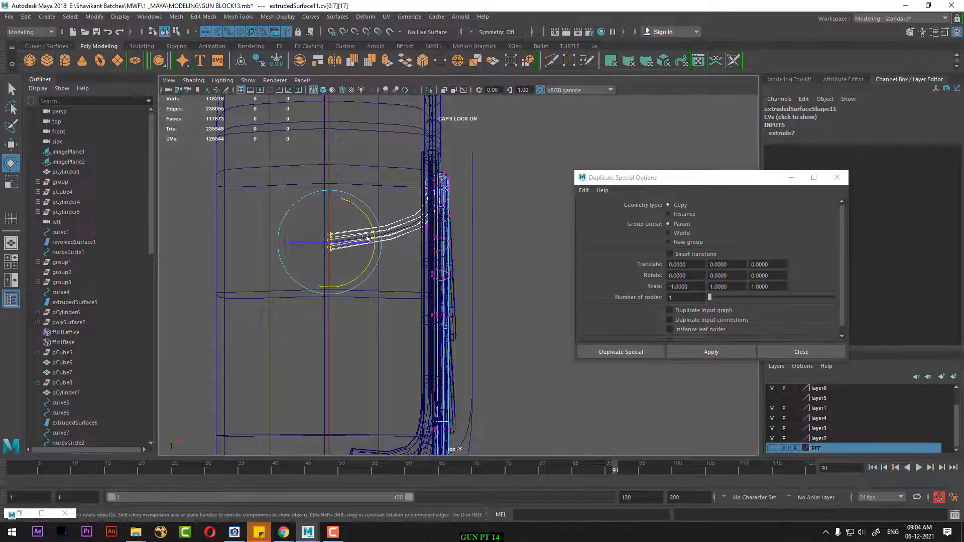
key(w)
- Return to object mode and check the lower of the two paired bent tubes in the perspective view before returning to the top view
scroll(425, 274, down, 3)
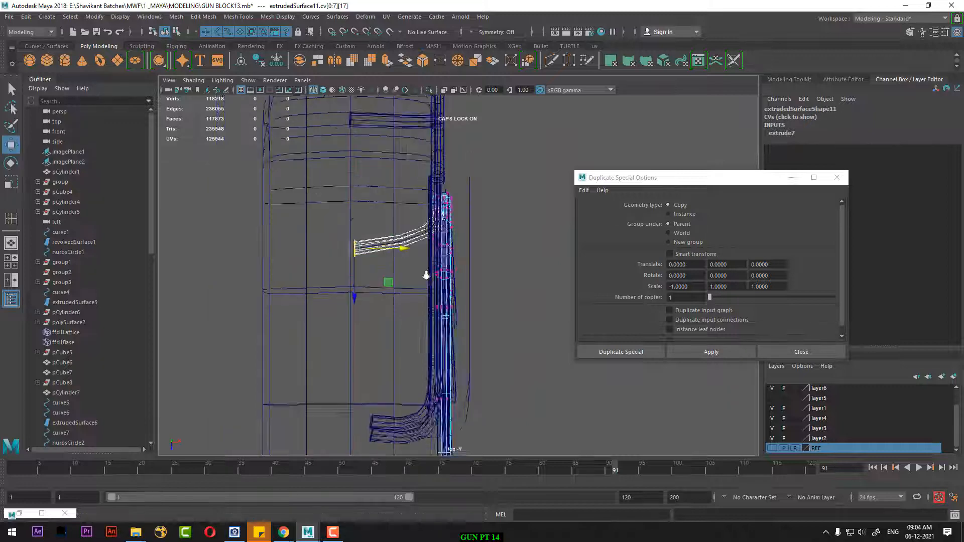
alt+middle_drag(426, 273, 423, 149)
scroll(383, 281, up, 1)
right_drag(383, 285, 388, 263)
click(422, 278)
alt+middle_drag(461, 225, 447, 308)
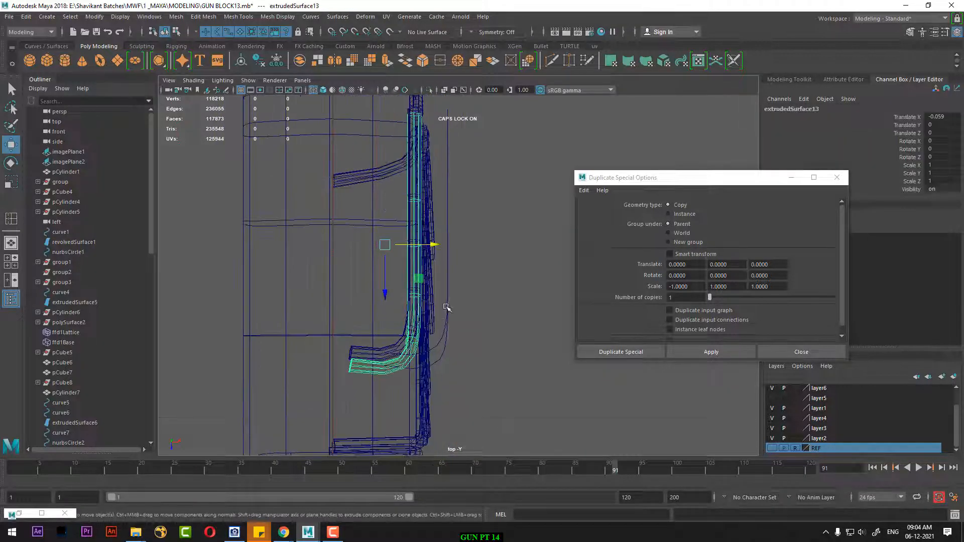
key(space)
drag(448, 307, 380, 243)
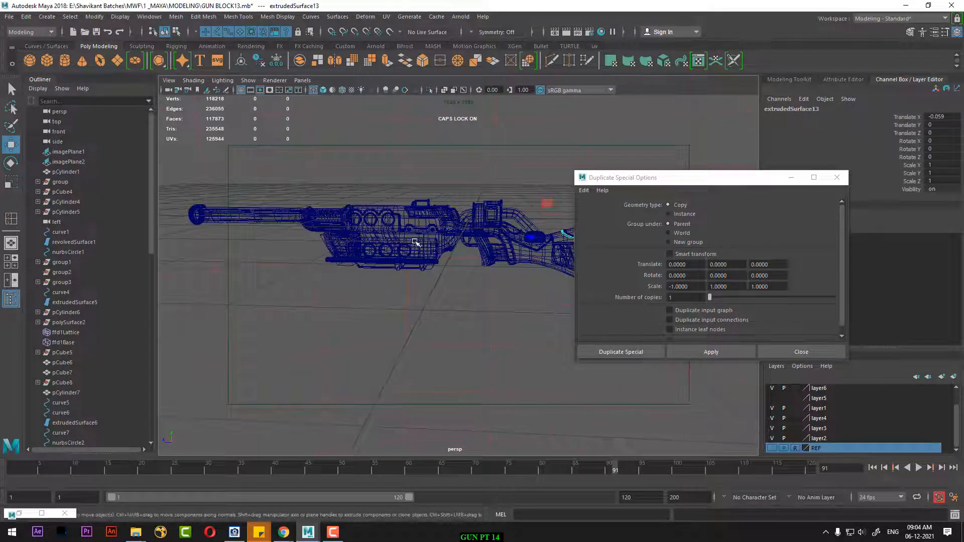
key(f)
key(space)
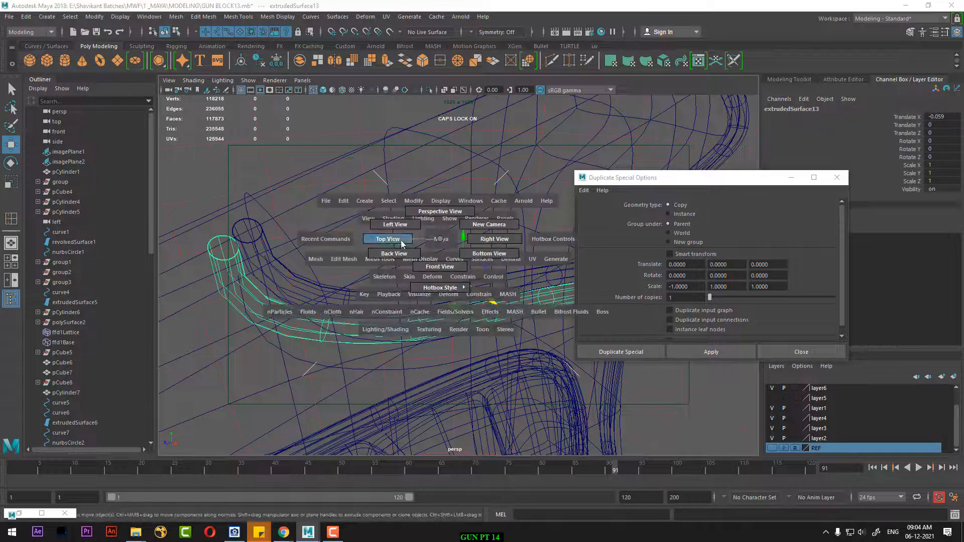
drag(445, 242, 378, 263)
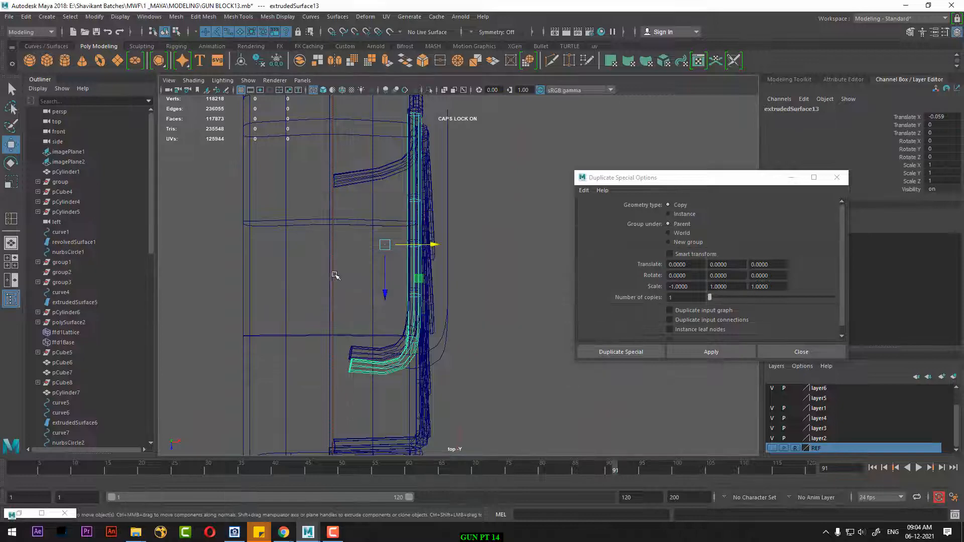
- Hide the stock body so the side tubes stand clear around the centre line
scroll(333, 276, down, 5)
scroll(517, 301, up, 2)
scroll(517, 302, up, 6)
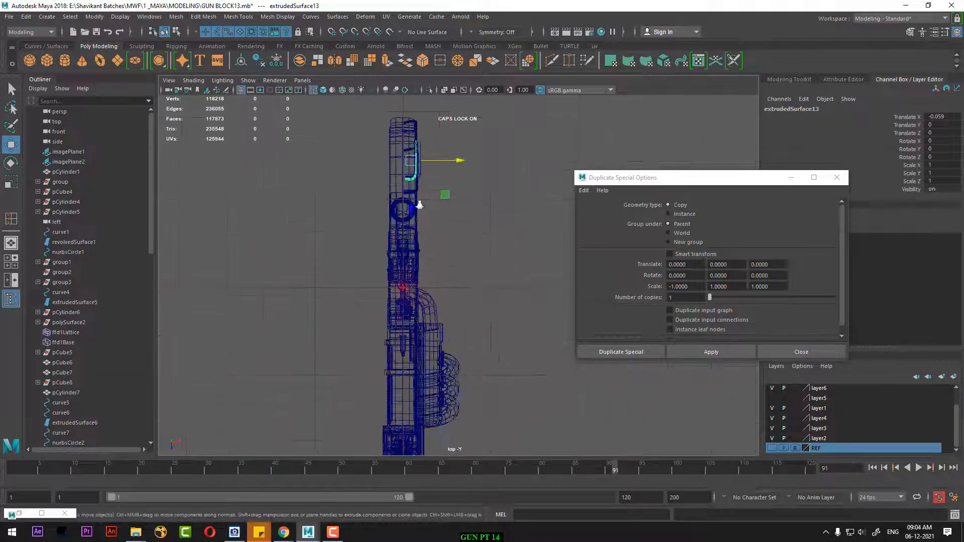
click(406, 306)
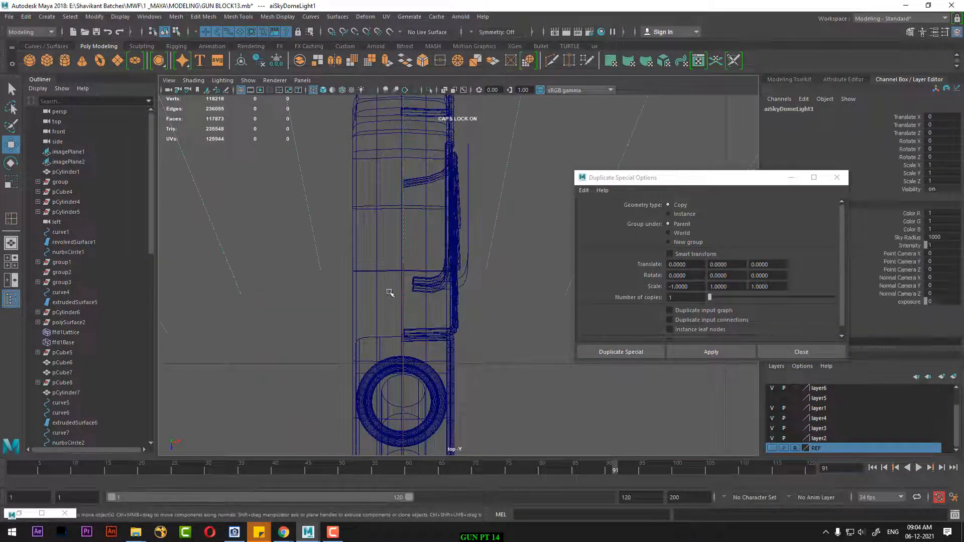
click(376, 285)
key(ctrl+h)
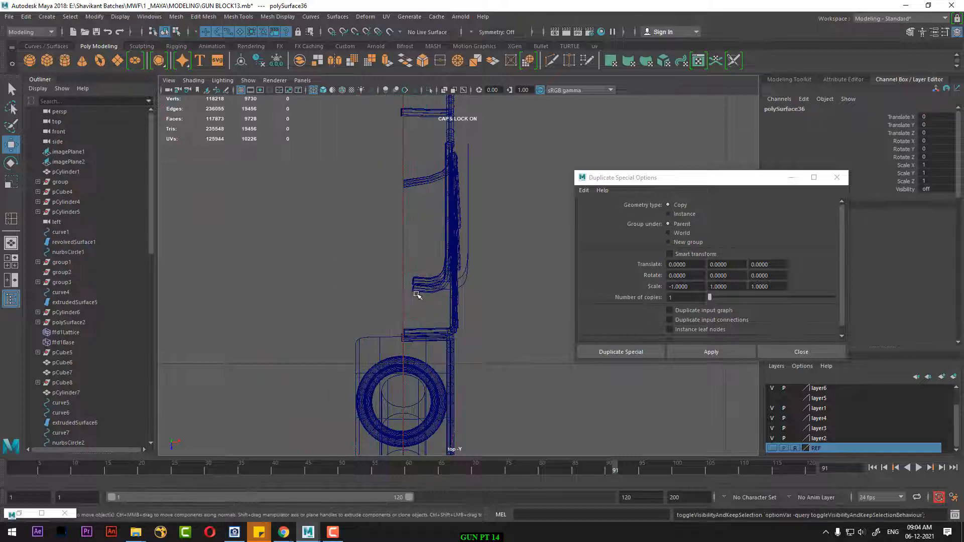
- Move the lower paired bent tube's end control vertices close to the centre line and rotate them parallel to it
click(415, 292)
scroll(392, 301, up, 5)
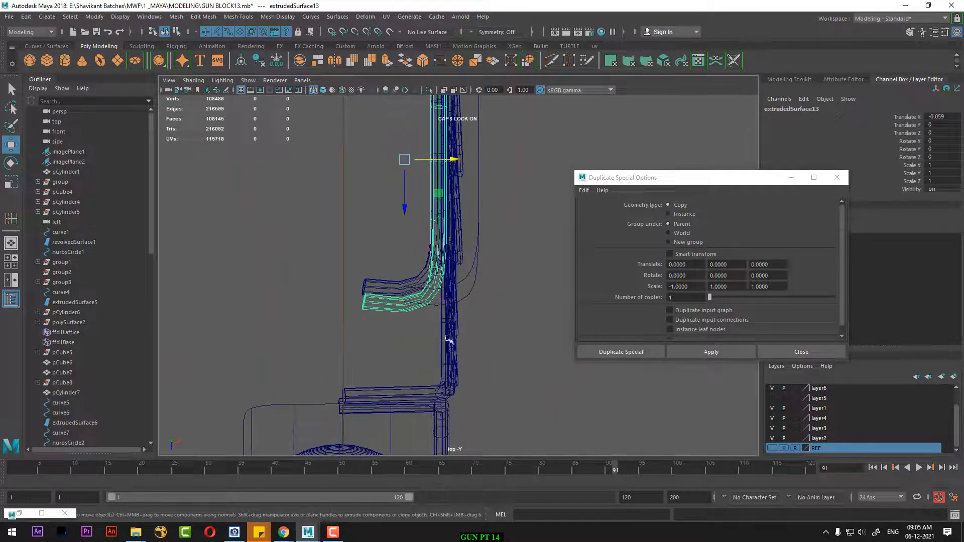
right_drag(510, 211, 445, 209)
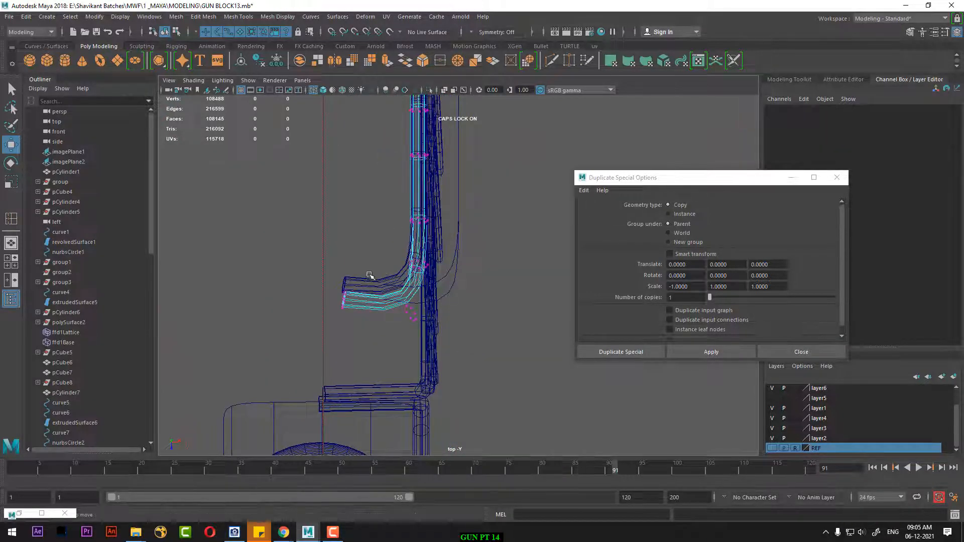
drag(334, 287, 356, 305)
scroll(385, 303, up, 2)
key(e)
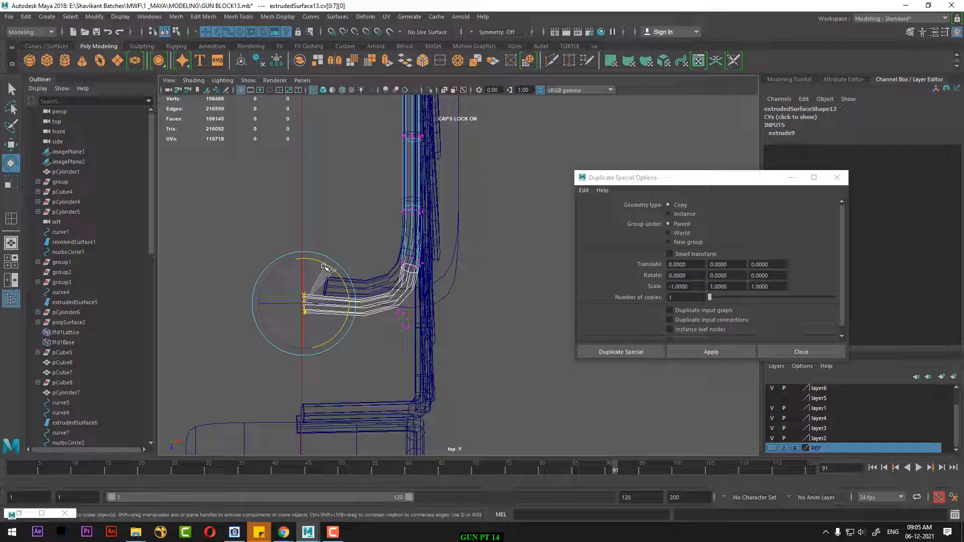
key(w)
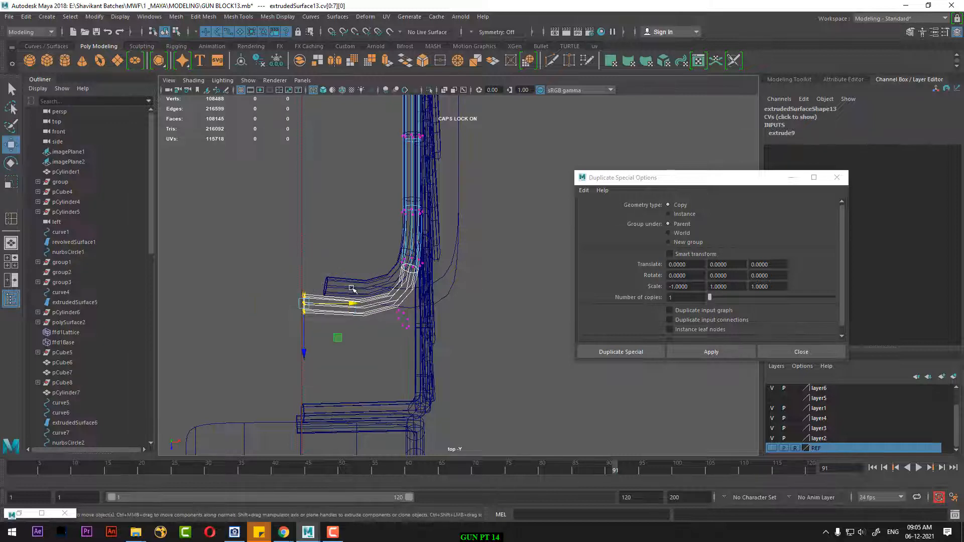
- Move the upper paired bent tube's end control vertices close to the centre line and rotate them to match
click(352, 288)
right_drag(503, 180, 422, 182)
drag(307, 232, 343, 319)
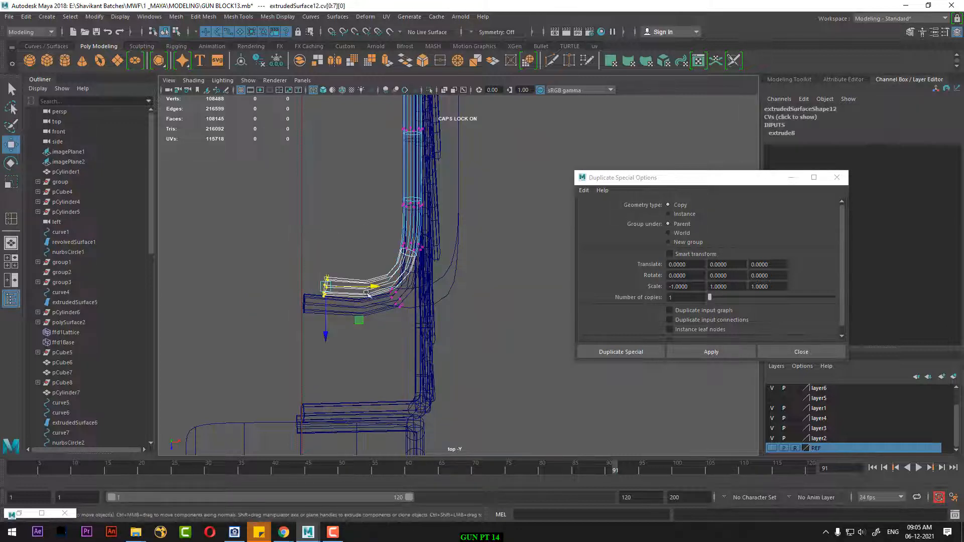
drag(365, 288, 350, 288)
key(e)
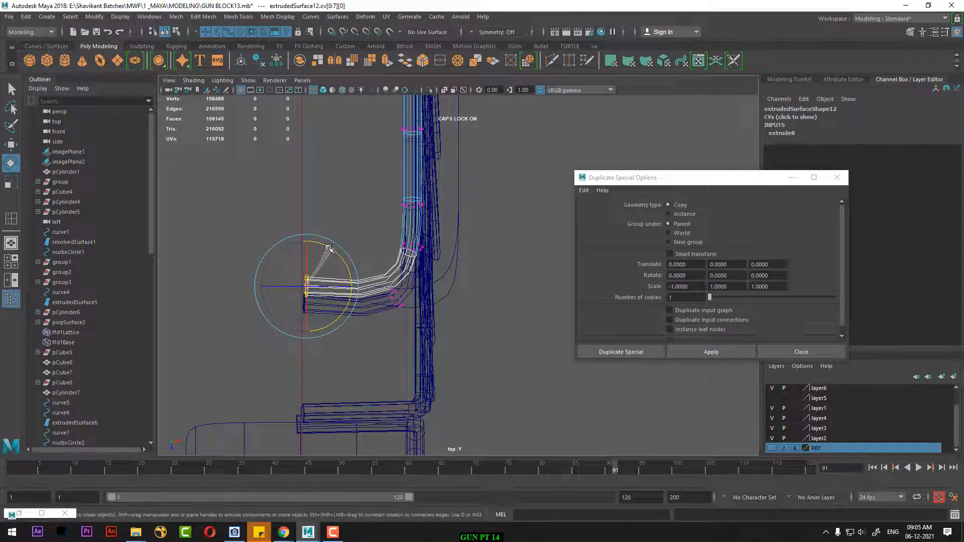
key(w)
alt+middle_drag(404, 345, 382, 344)
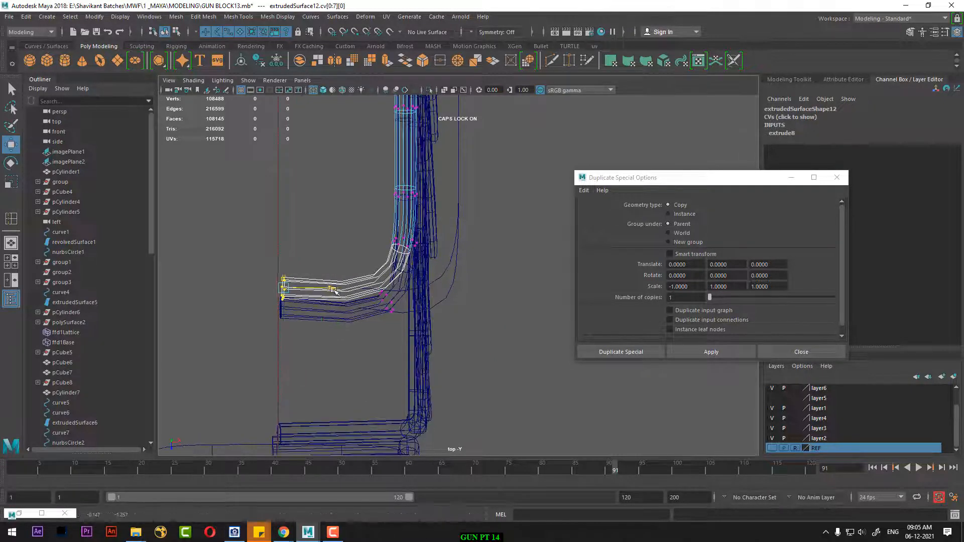
drag(335, 291, 333, 291)
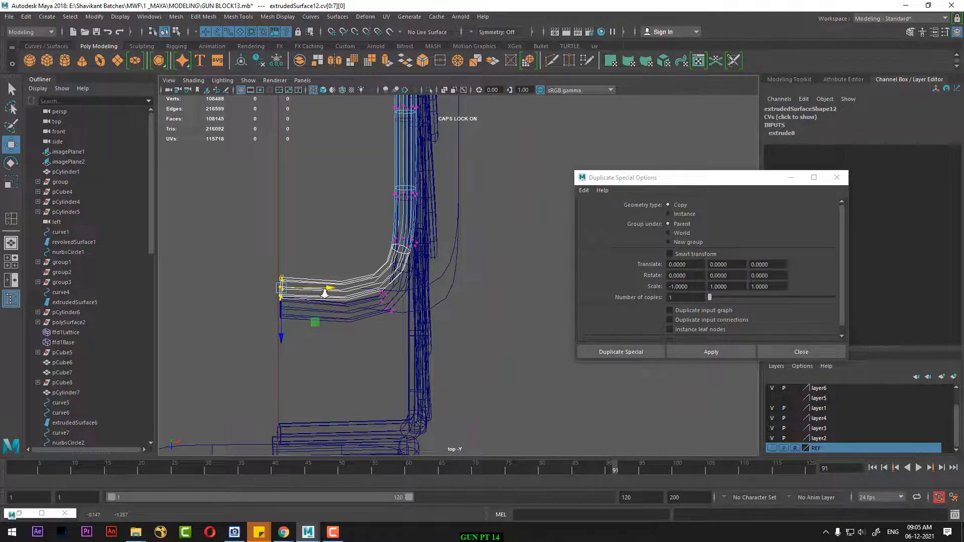
- Fine-tune the upper bent tube's end so that it is square and closer to the centre line
scroll(325, 294, up, 4)
alt+middle_drag(315, 300, 430, 299)
scroll(402, 309, up, 4)
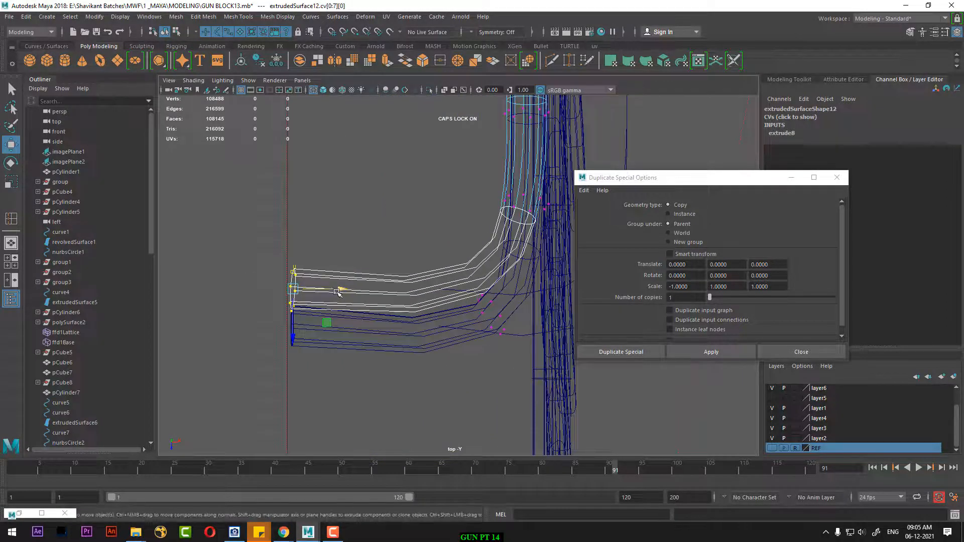
key(e)
drag(322, 290, 317, 290)
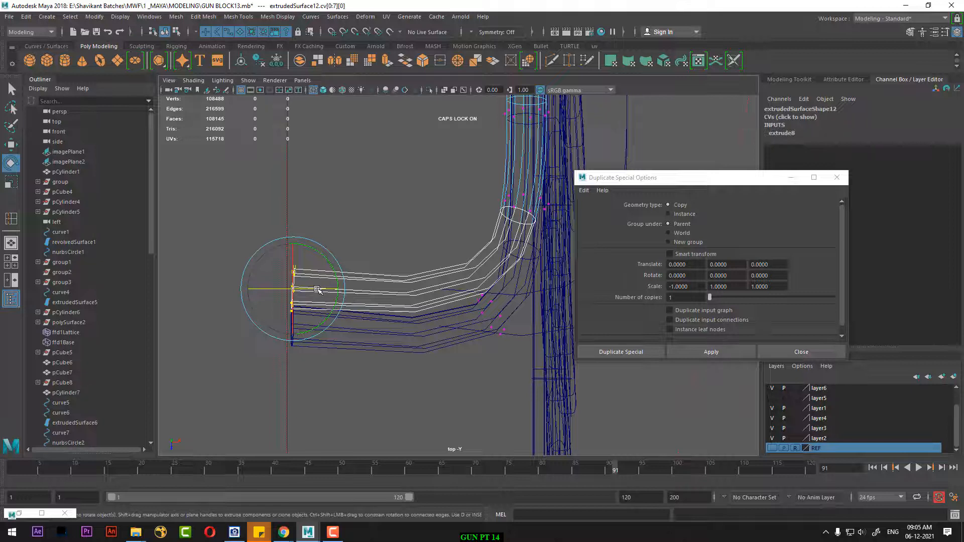
key(w)
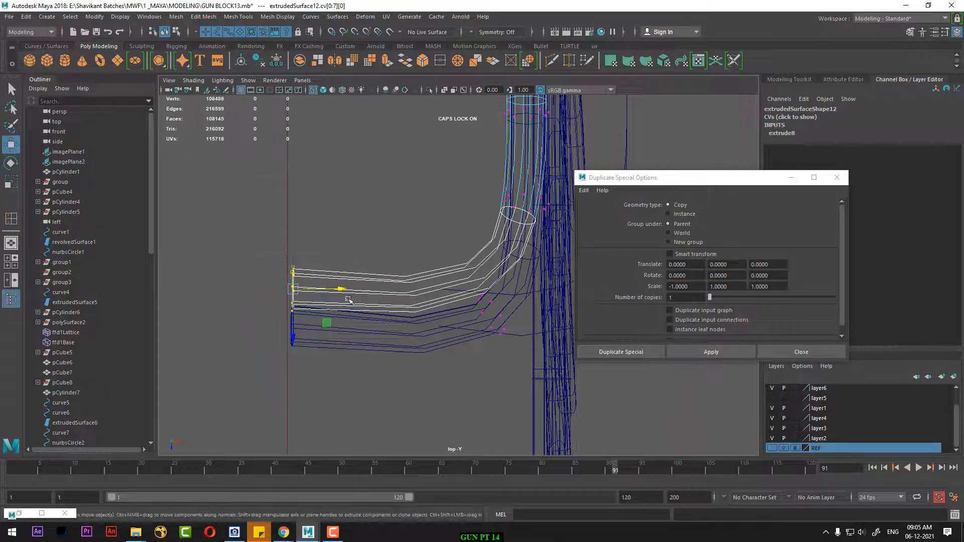
drag(341, 289, 337, 289)
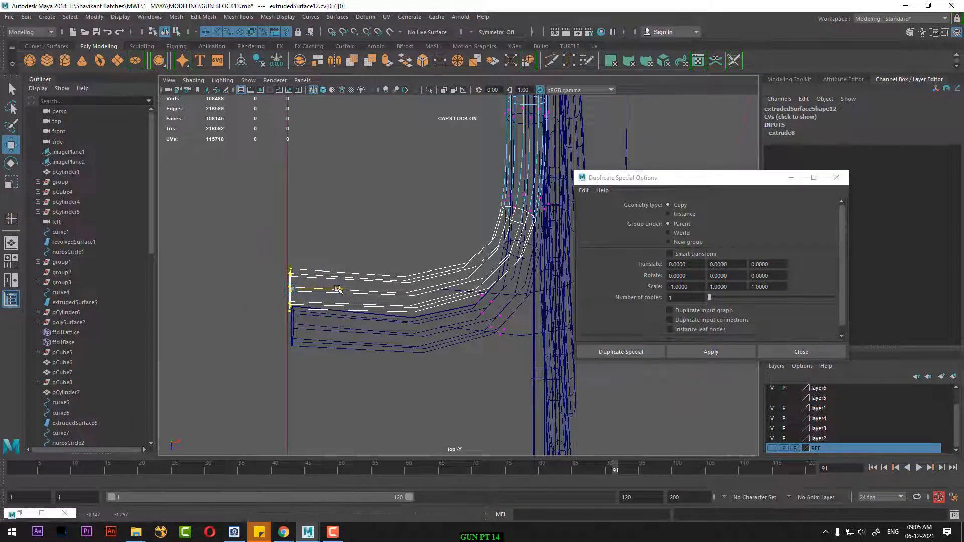
- Shift the lower bent tube's end control vertices flush onto the centre line
click(340, 342)
right_drag(360, 333, 297, 262)
drag(273, 295, 318, 375)
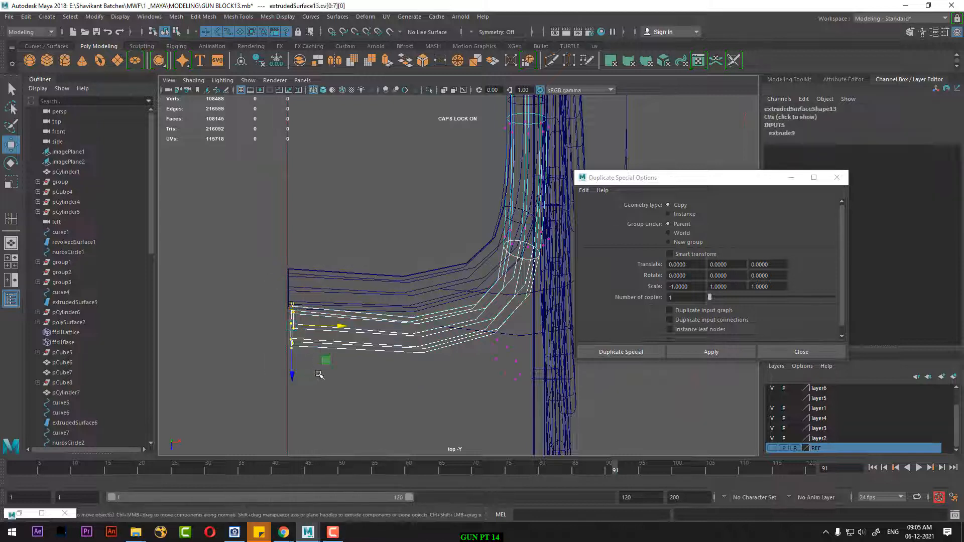
drag(341, 325, 338, 327)
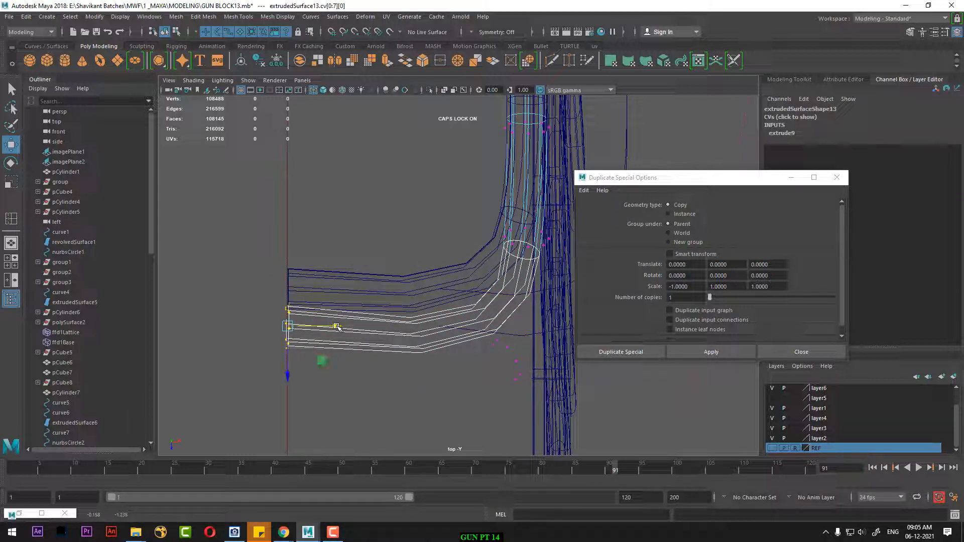
key(e)
key(w)
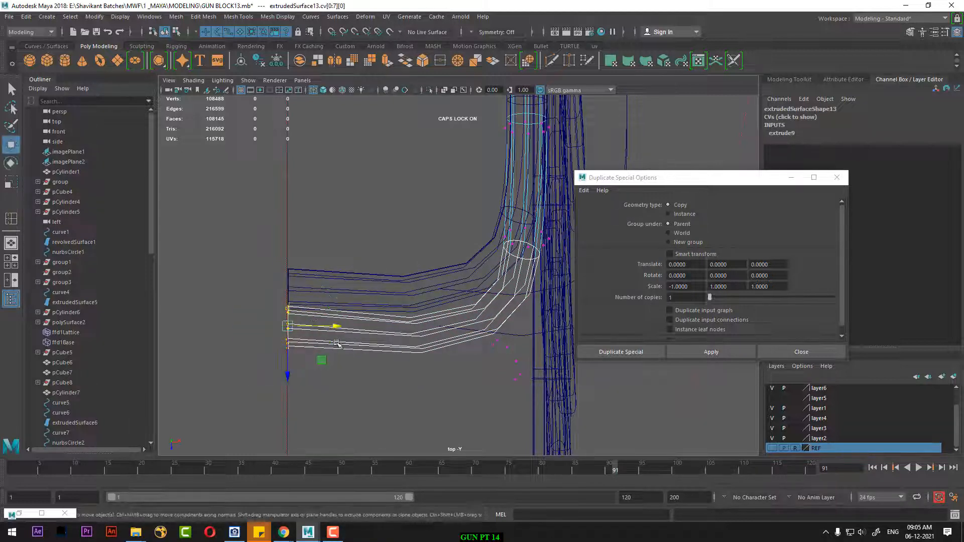
- Show the bent tubes shaded in the perspective view and return to object mode
key(space)
drag(389, 362, 374, 194)
mouse_move(429, 287)
alt+mouse_down()
mouse_move(411, 307)
mouse_move(419, 317)
alt+mouse_up()
key(5)
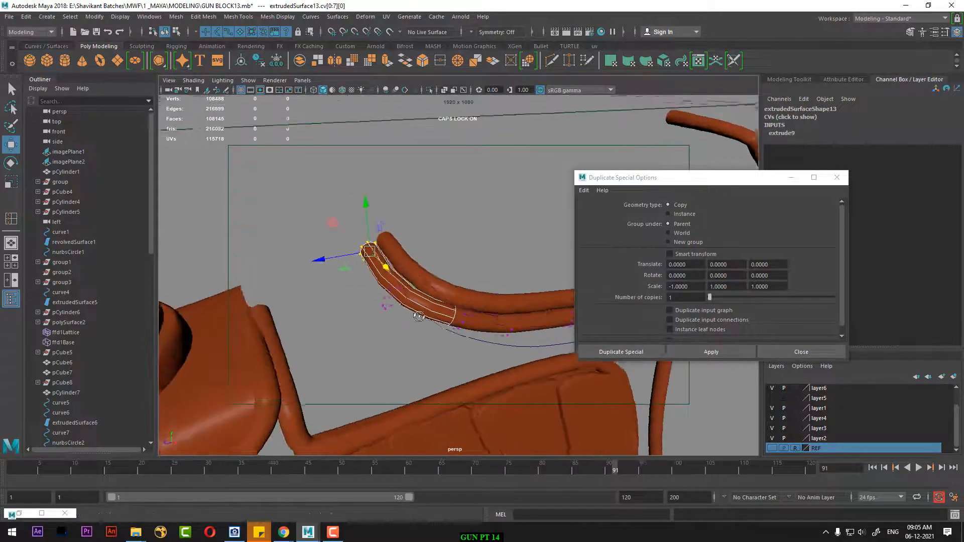
right_drag(422, 265, 474, 267)
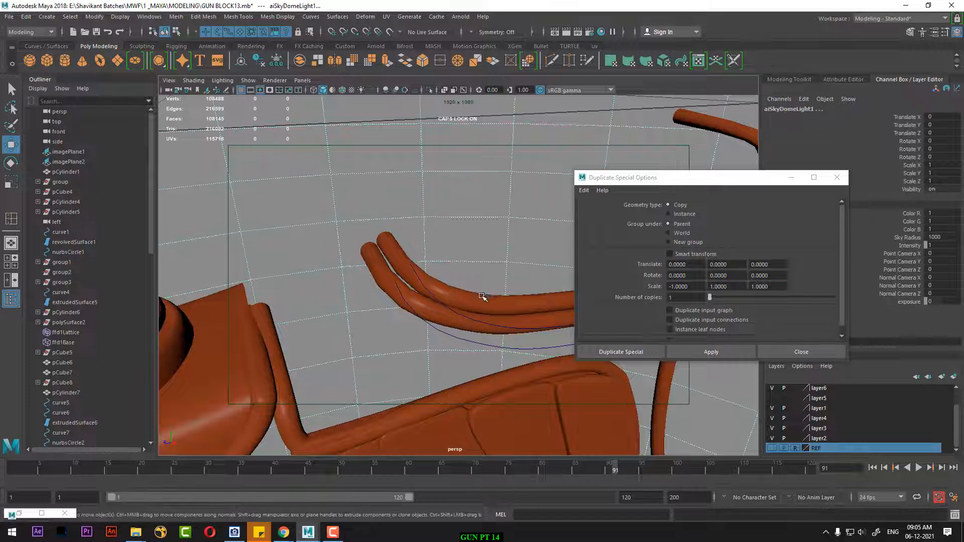
- Examine from the top how the side tubes' ends line up along the gun's centre line
key(space)
drag(462, 300, 462, 261)
scroll(439, 262, down, 10)
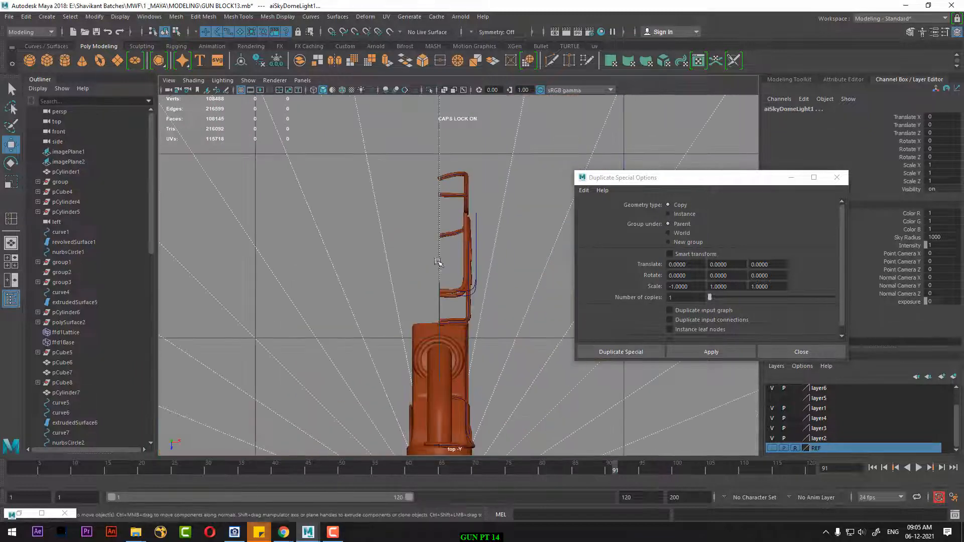
alt+middle_drag(439, 263, 439, 333)
scroll(401, 270, up, 4)
scroll(416, 250, down, 8)
scroll(416, 249, up, 8)
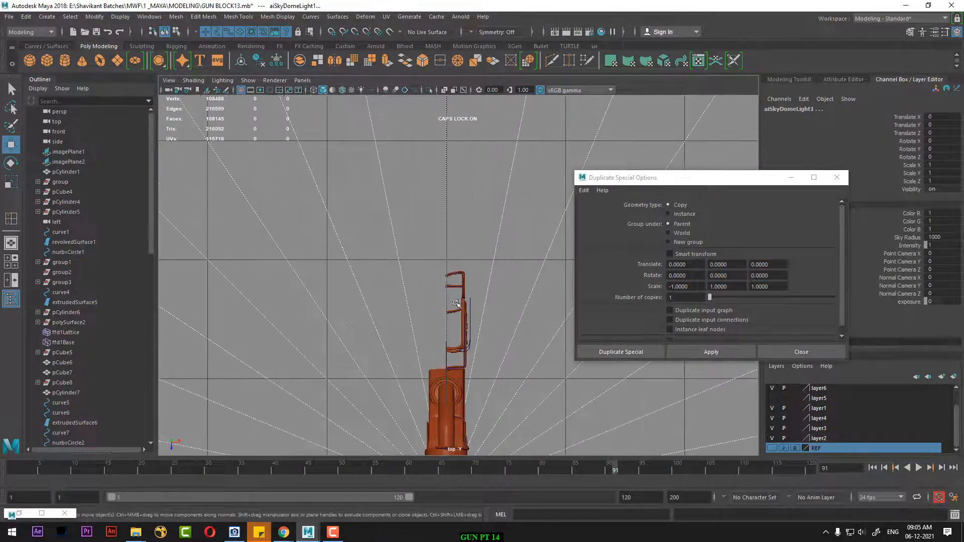
- Rotate the end control vertices of the foremost tube's curved upper arm square and move them onto the centre line
click(422, 263)
alt+right_drag(433, 291, 497, 370)
alt+middle_drag(425, 304, 457, 290)
right_drag(461, 261, 363, 248)
scroll(362, 250, up, 1)
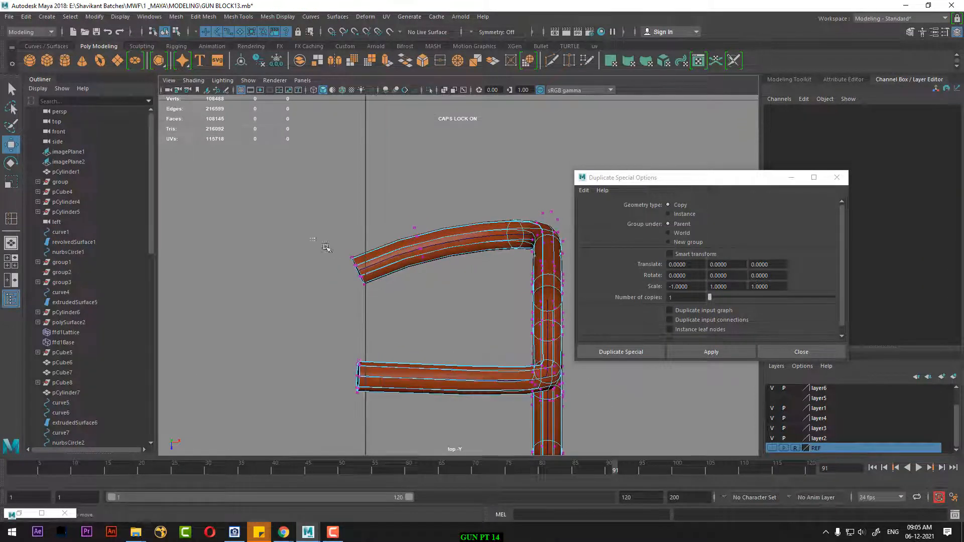
drag(310, 238, 383, 320)
key(e)
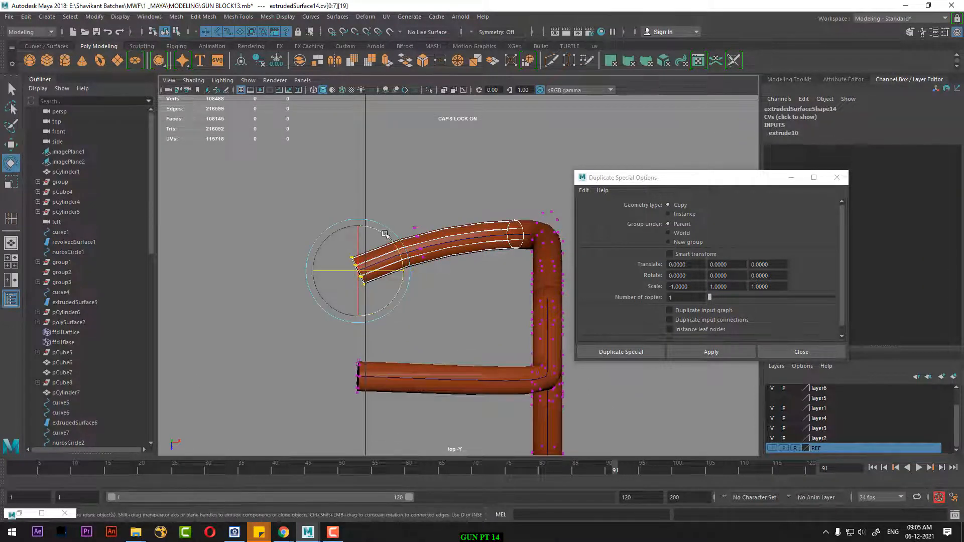
drag(385, 230, 413, 273)
key(w)
key(e)
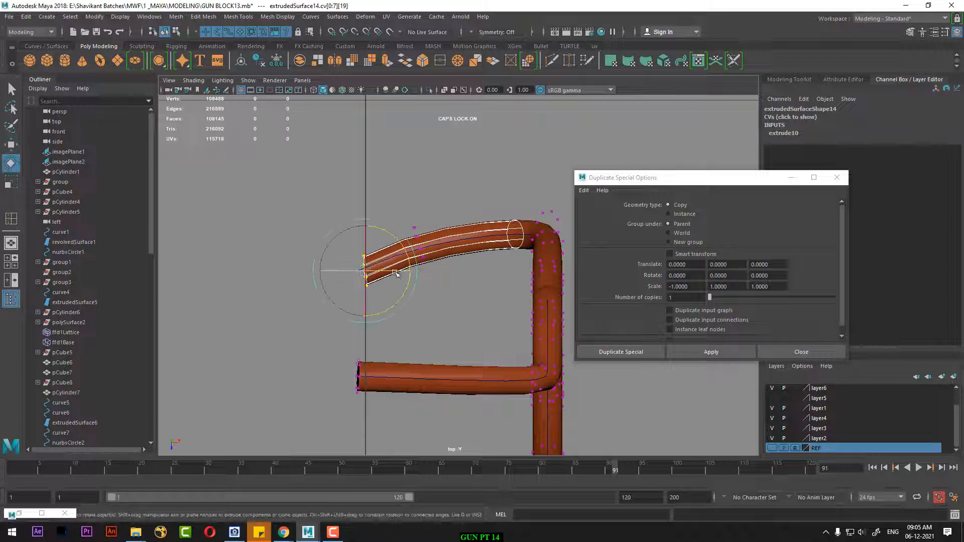
drag(393, 235, 395, 238)
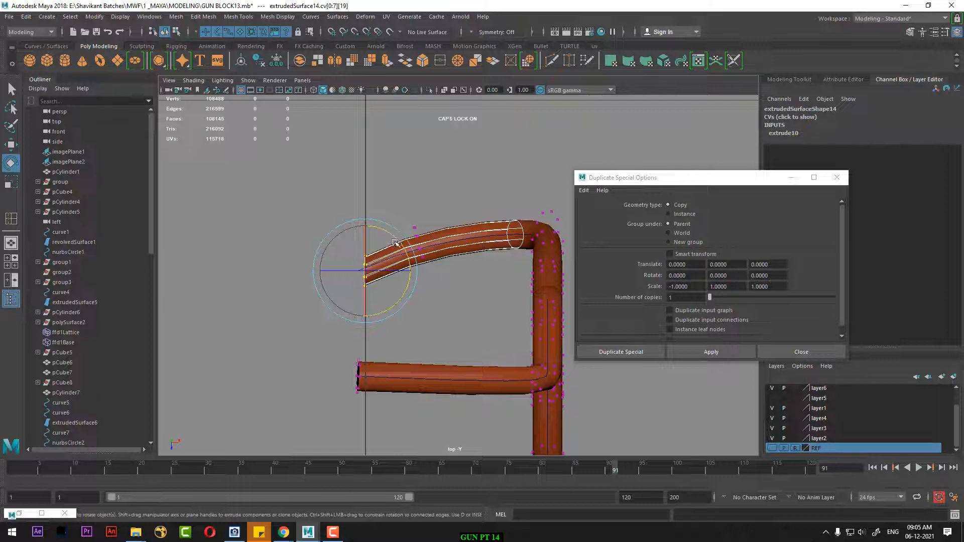
key(w)
key(F8)
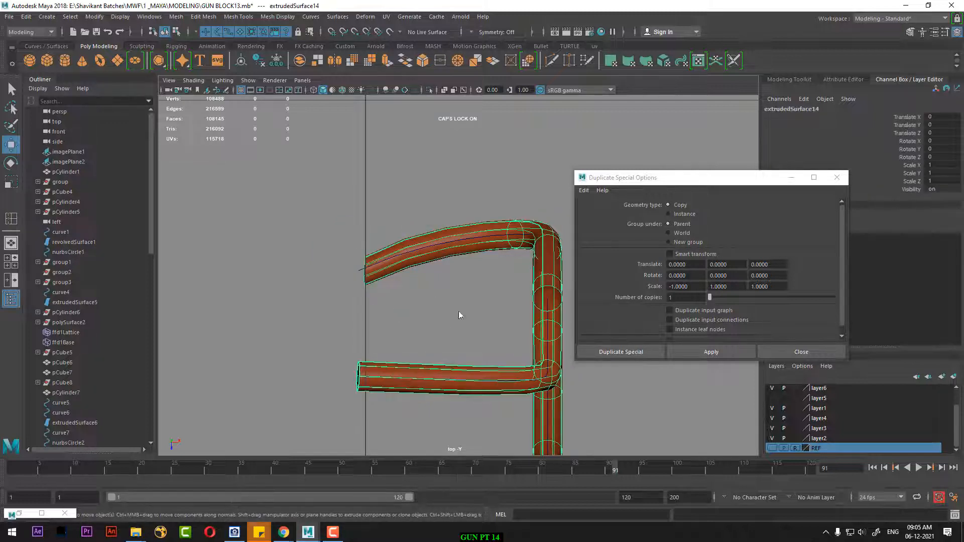
- Shift the end control vertices of the foremost tube's straight lower arm onto the centre line and return to object mode
right_drag(458, 311, 370, 242)
drag(330, 398, 374, 352)
alt+middle_drag(376, 359, 359, 293)
scroll(366, 312, up, 2)
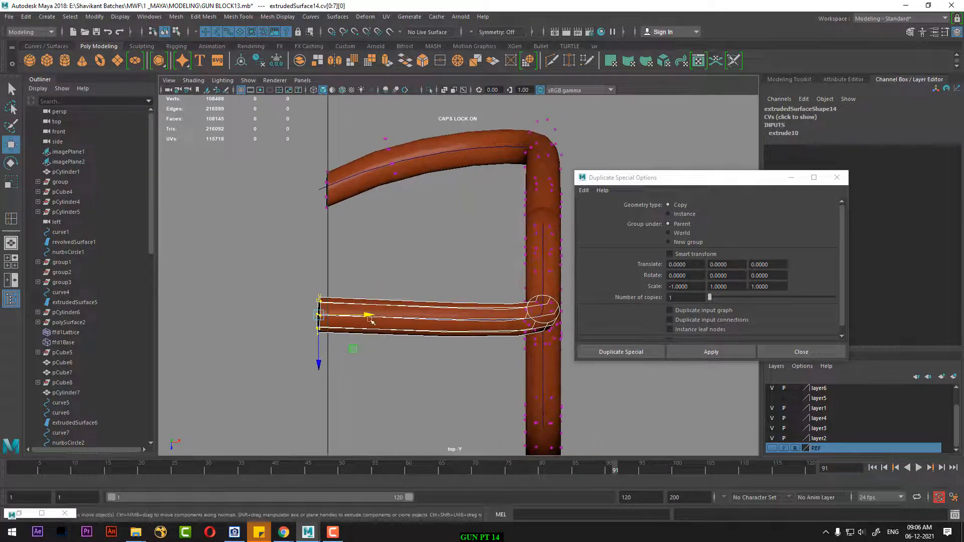
drag(372, 320, 376, 317)
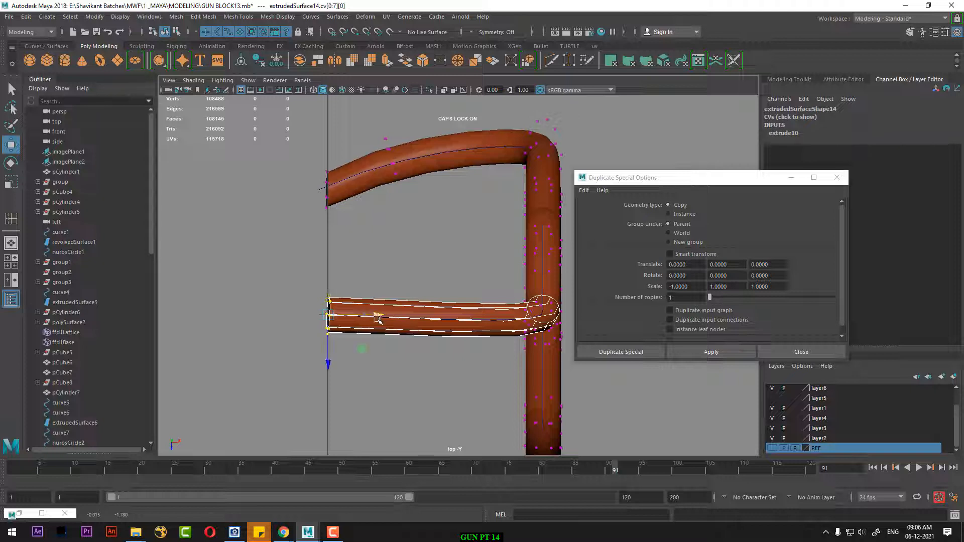
key(e)
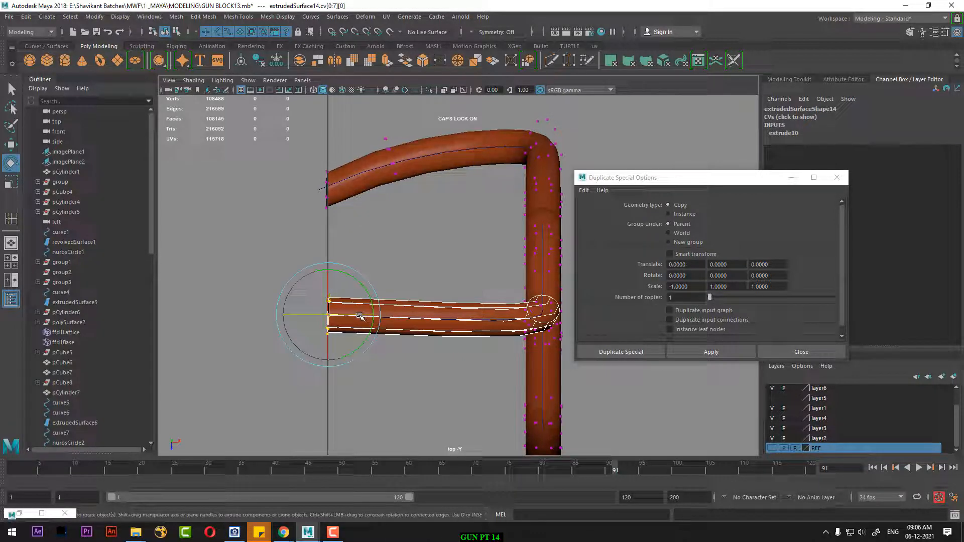
key(w)
scroll(440, 382, down, 6)
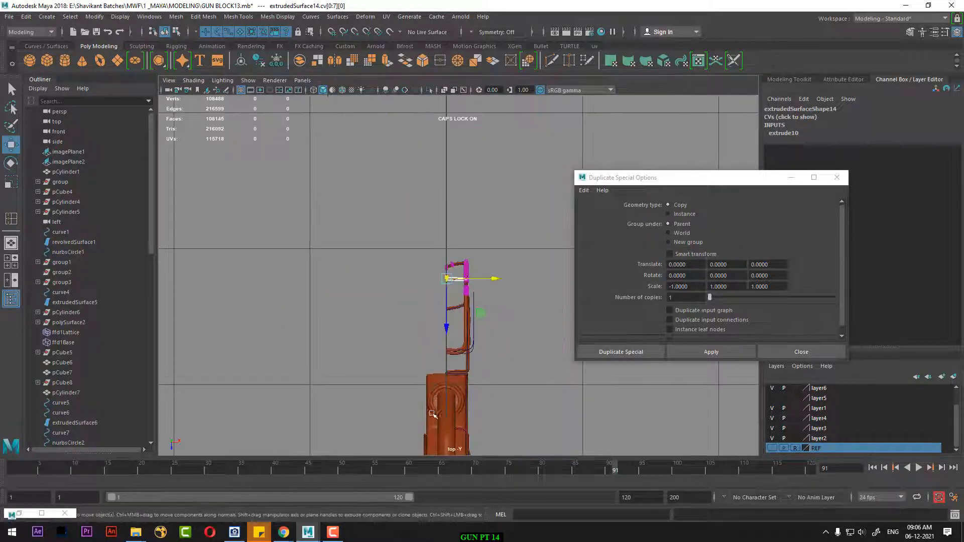
scroll(455, 361, up, 3)
right_drag(408, 260, 491, 213)
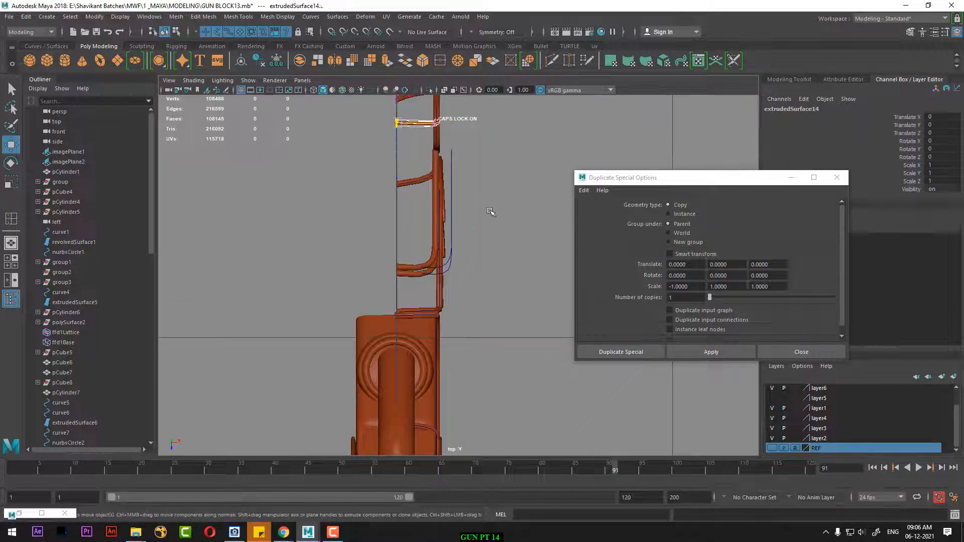
- Hide the housing block around the front ring and barrel pipe
click(454, 341)
click(420, 330)
alt+middle_drag(451, 456, 435, 320)
key(ctrl+h)
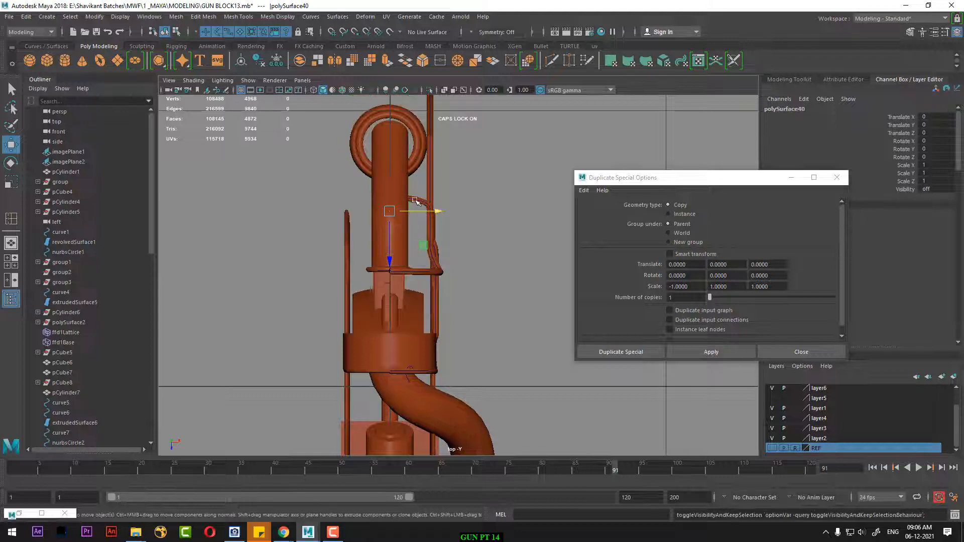
- Examine the side tubes from the top along the gun's length for further ends near the centre line
click(402, 218)
drag(350, 270, 354, 282)
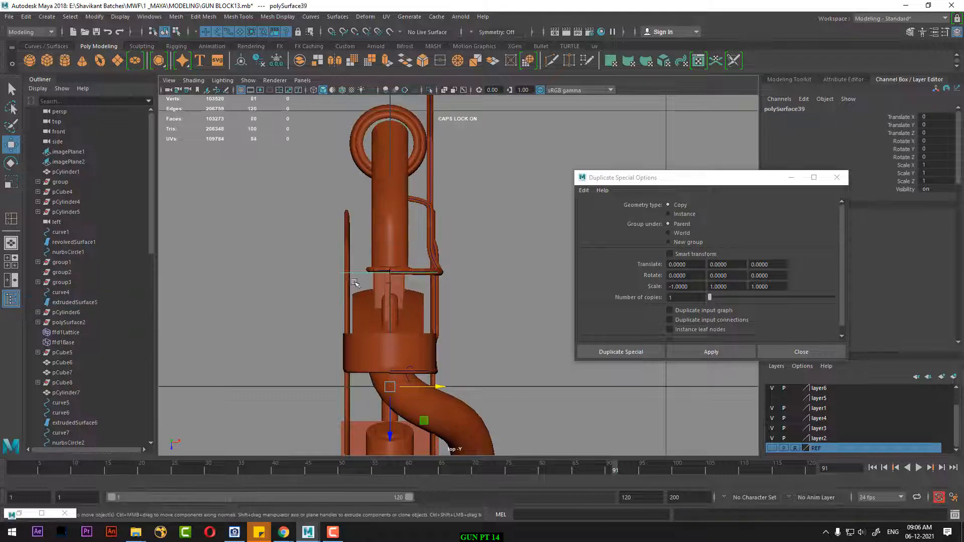
alt+middle_drag(456, 357, 455, 251)
alt+right_drag(456, 251, 456, 348)
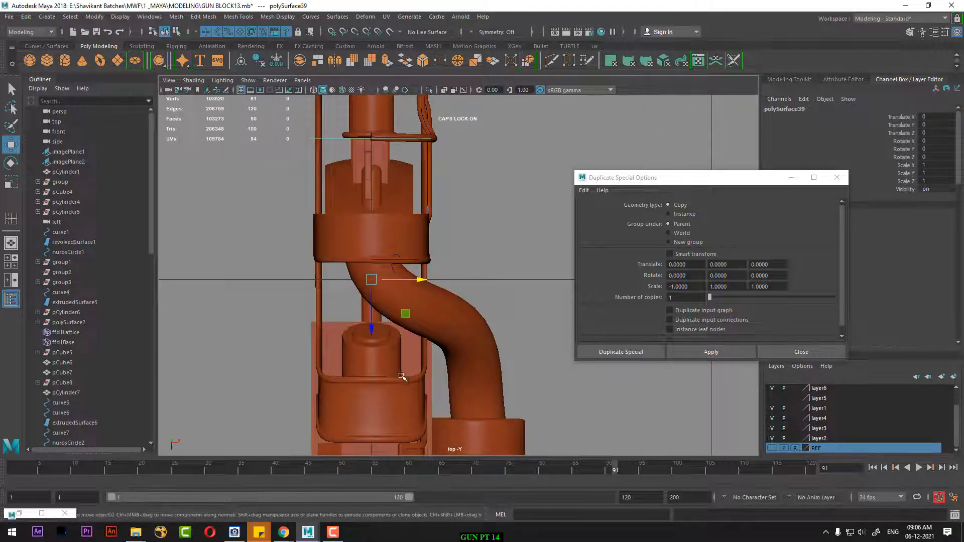
alt+middle_drag(402, 377, 392, 296)
alt+middle_drag(410, 395, 397, 205)
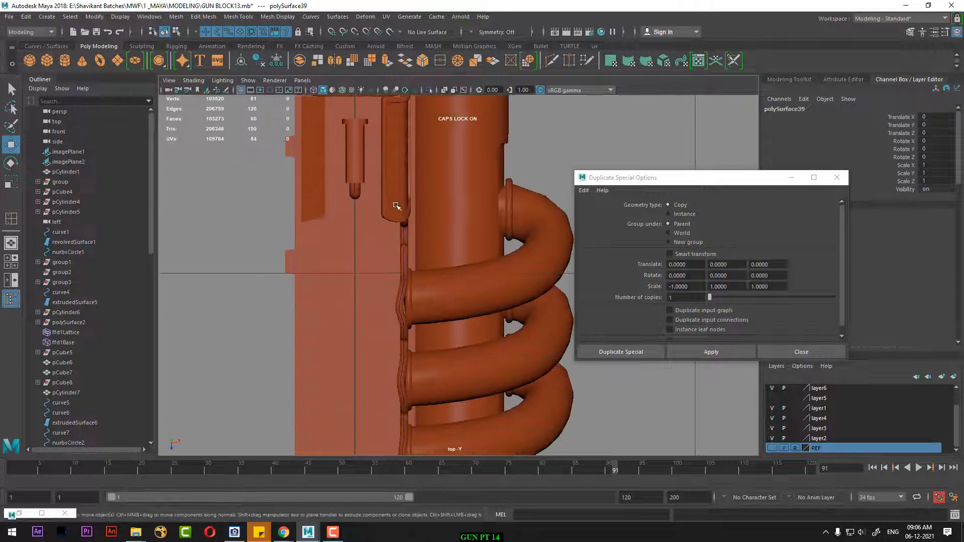
alt+middle_drag(424, 323, 412, 173)
- Select the two adjoining side tubes in the perspective view and frame their ends ahead of the ring in the top view
key(space)
drag(454, 314, 391, 308)
click(422, 311)
key(space)
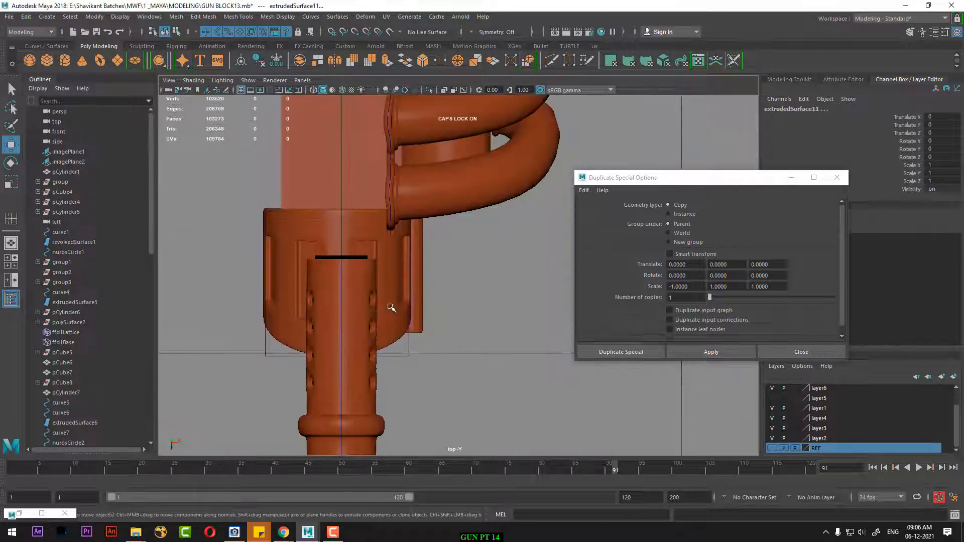
key(f)
scroll(500, 342, up, 8)
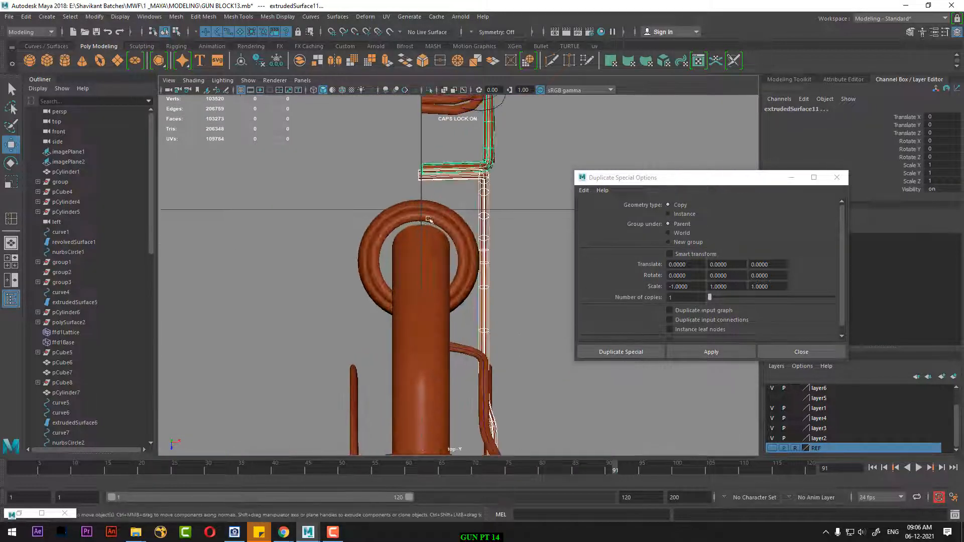
scroll(500, 342, up, 6)
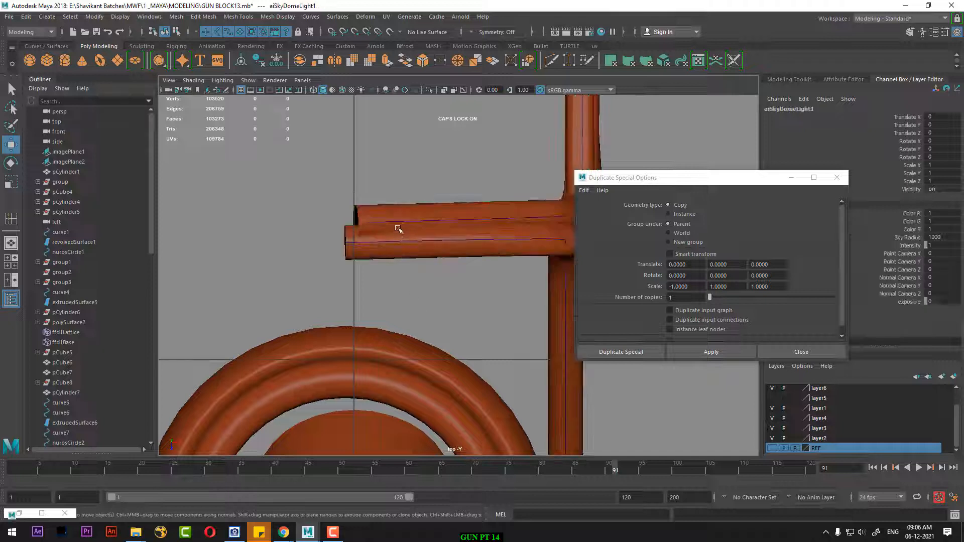
- Check the upper of the two adjoining tubes' end control vertices against the centre line
click(389, 219)
click(408, 207)
right_drag(407, 205, 325, 194)
drag(339, 188, 393, 244)
scroll(393, 246, up, 1)
scroll(393, 246, up, 1)
key(e)
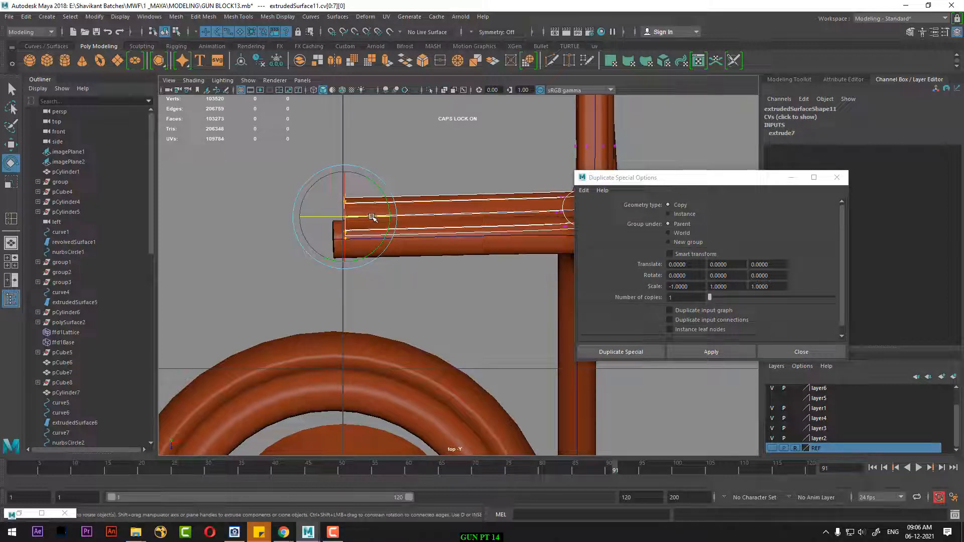
key(w)
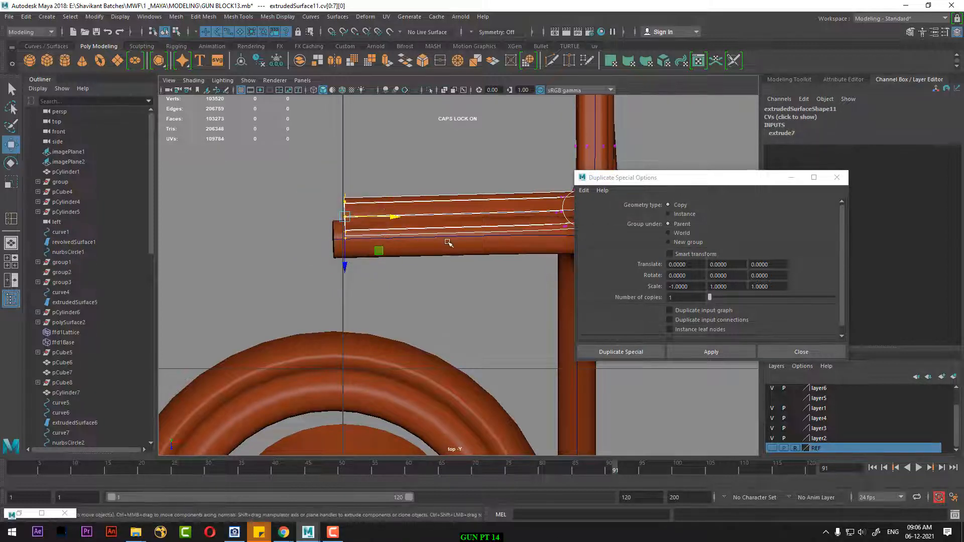
- Move the end control vertices of the lower adjoining tube onto the centre line
click(449, 245)
right_drag(455, 249, 378, 247)
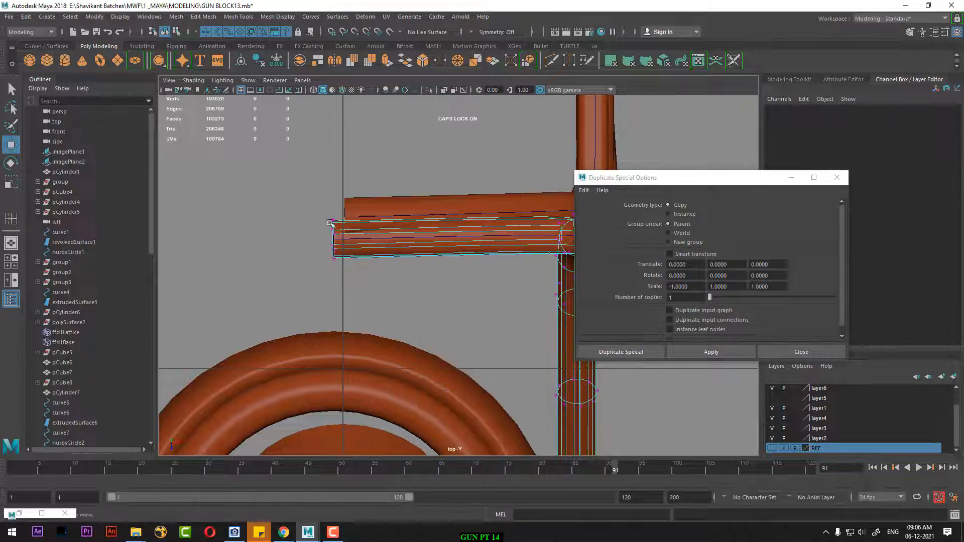
drag(302, 191, 357, 283)
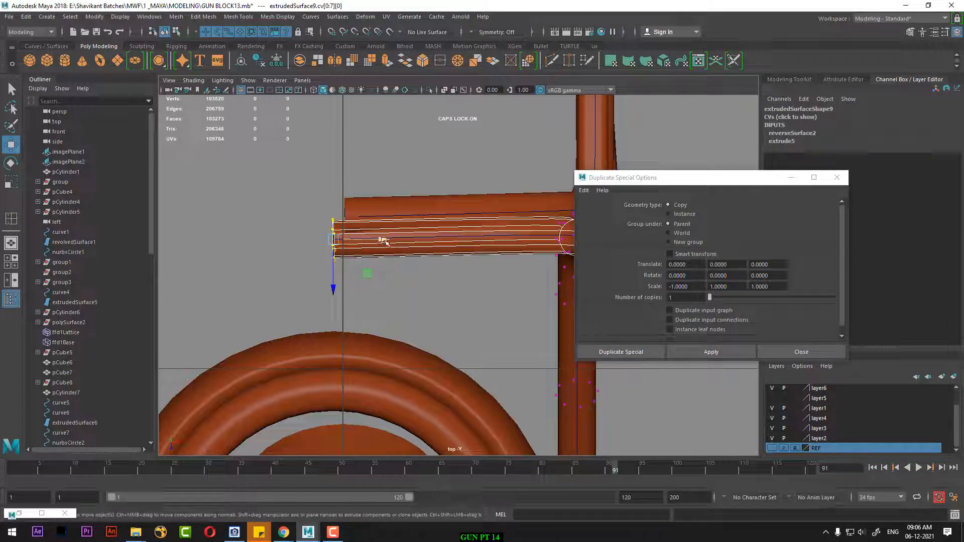
middle_drag(384, 242, 393, 243)
drag(393, 242, 392, 243)
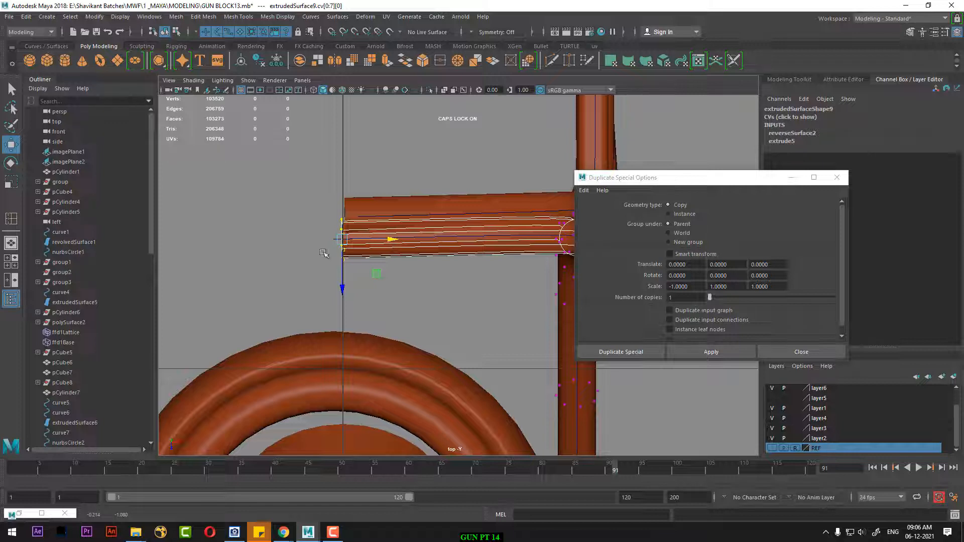
- Nudge the end control vertices of the upper adjoining tube flush onto the centre line
scroll(365, 232, up, 1)
click(377, 205)
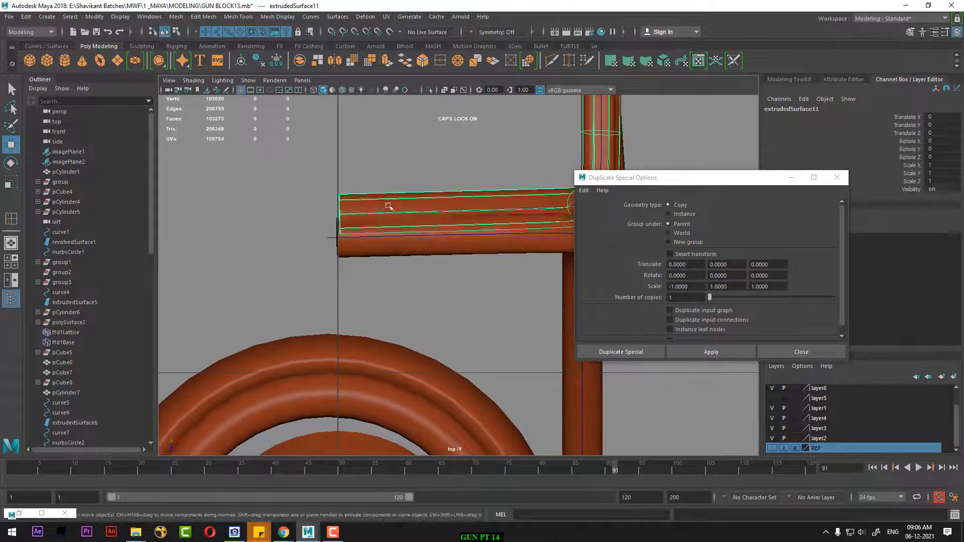
right_drag(394, 203, 280, 190)
drag(304, 174, 355, 255)
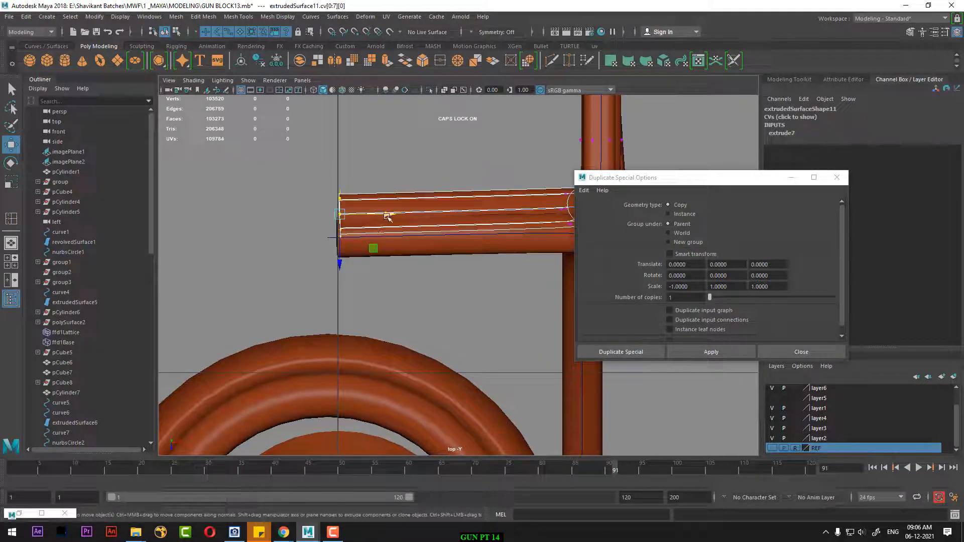
drag(388, 216, 386, 217)
key(e)
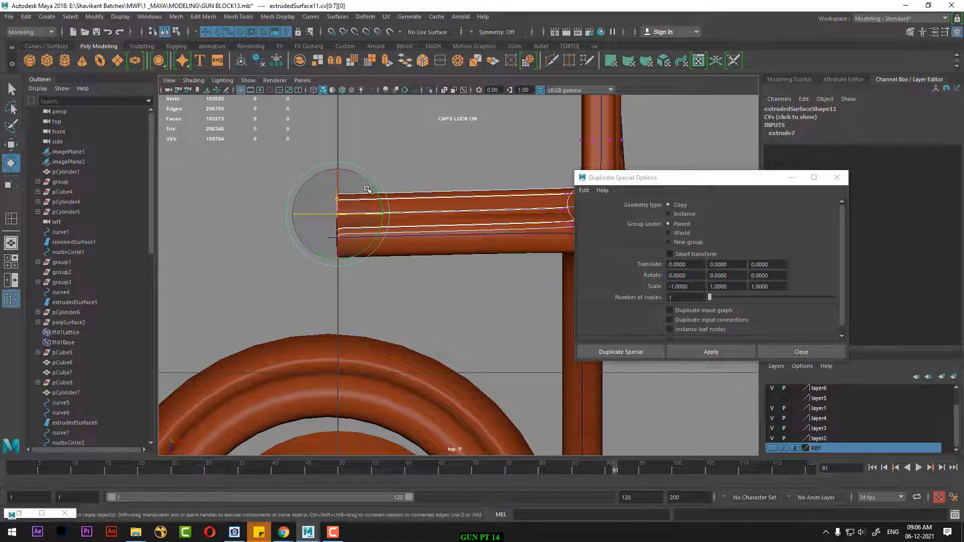
click(417, 268)
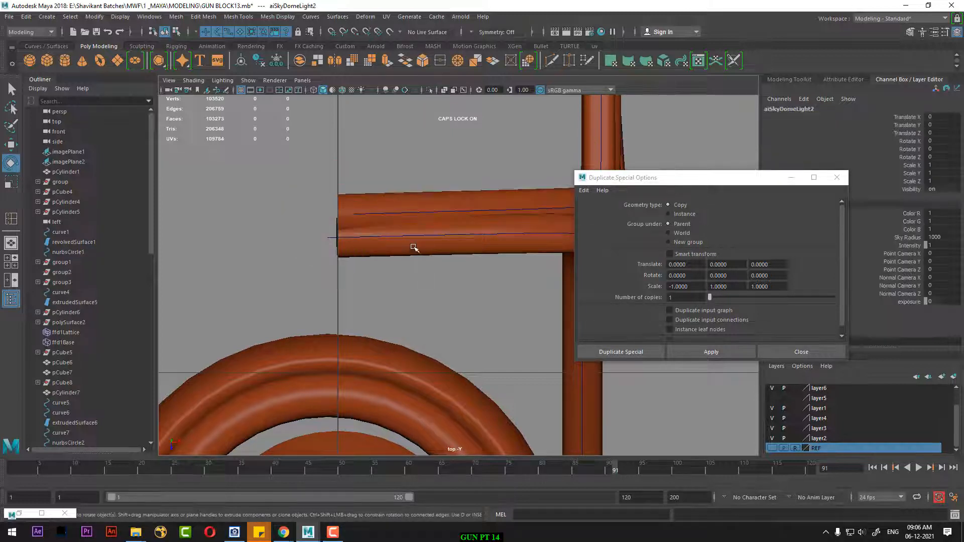
- Select the bent side tube beside the barrel pipe in the perspective view and frame it in the top view
scroll(415, 334, down, 5)
scroll(380, 284, up, 6)
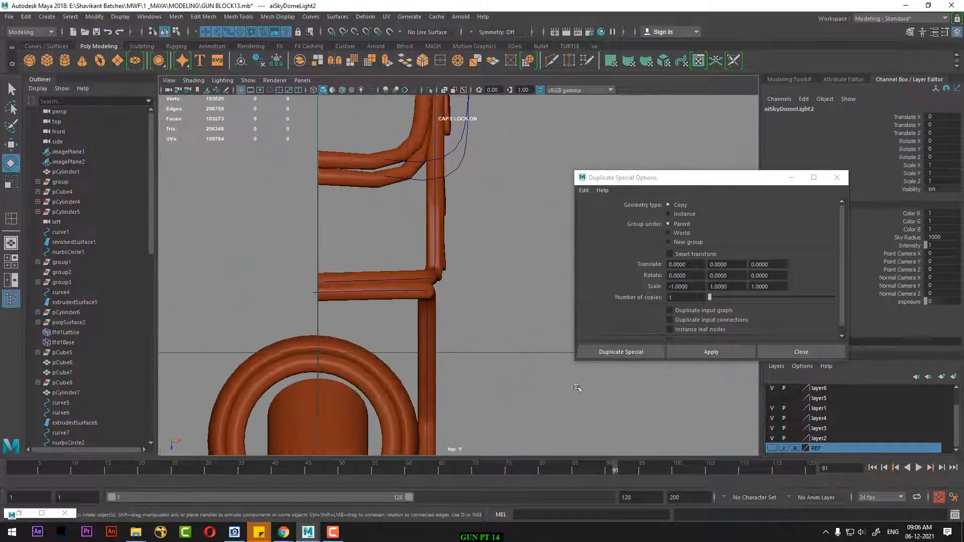
scroll(413, 327, down, 4)
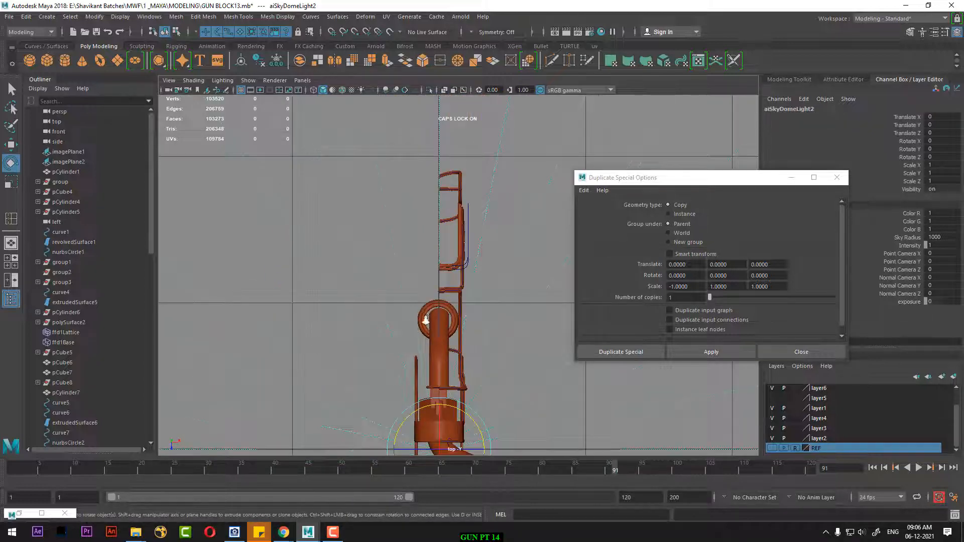
alt+right_drag(426, 321, 463, 394)
key(space)
drag(463, 398, 438, 340)
alt+middle_drag(359, 304, 386, 335)
click(342, 270)
key(space)
drag(417, 210, 370, 215)
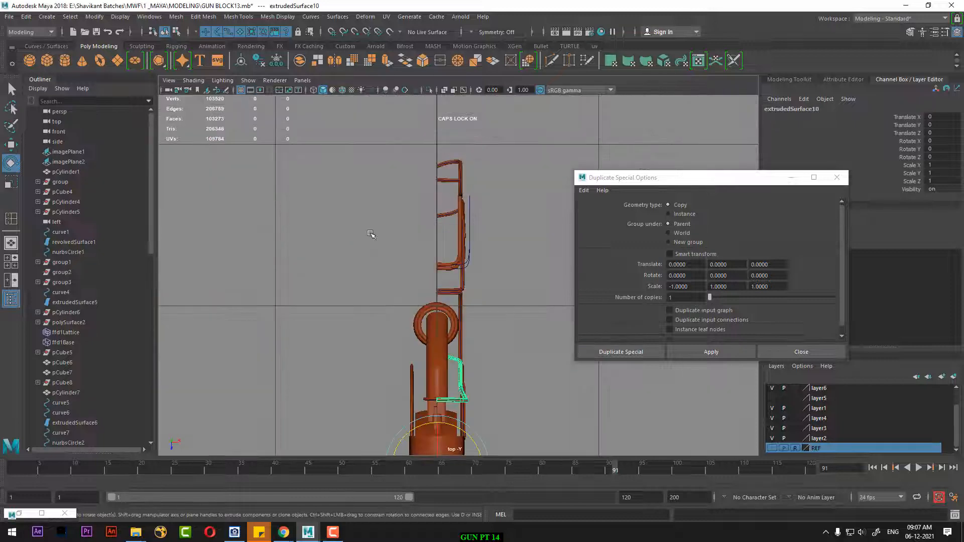
key(f)
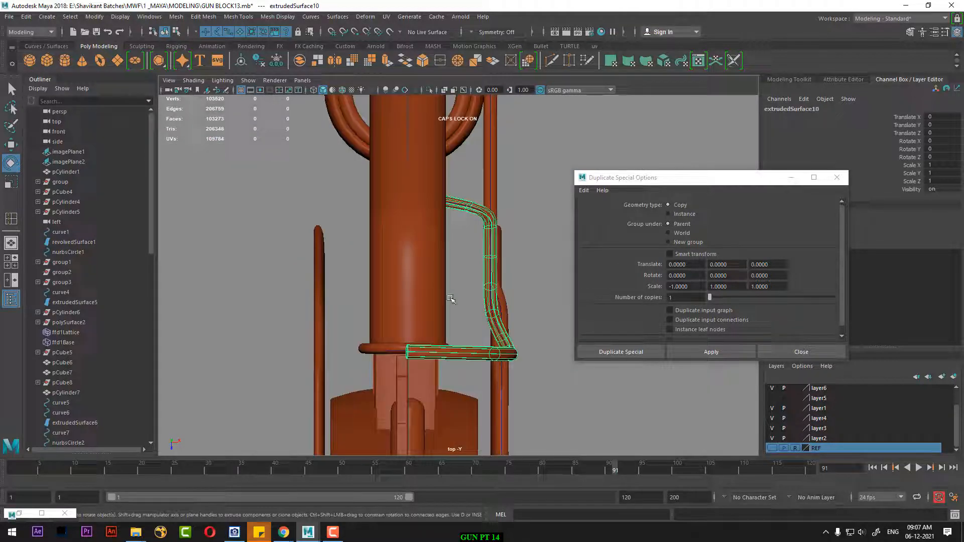
- Hide the thick barrel pipe and the slotted block beneath it
click(417, 291)
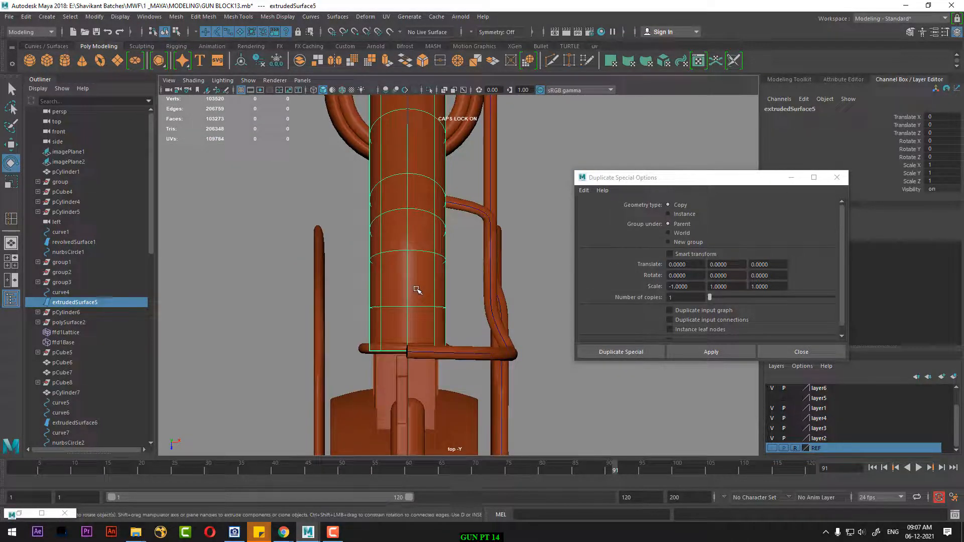
key(h)
click(430, 334)
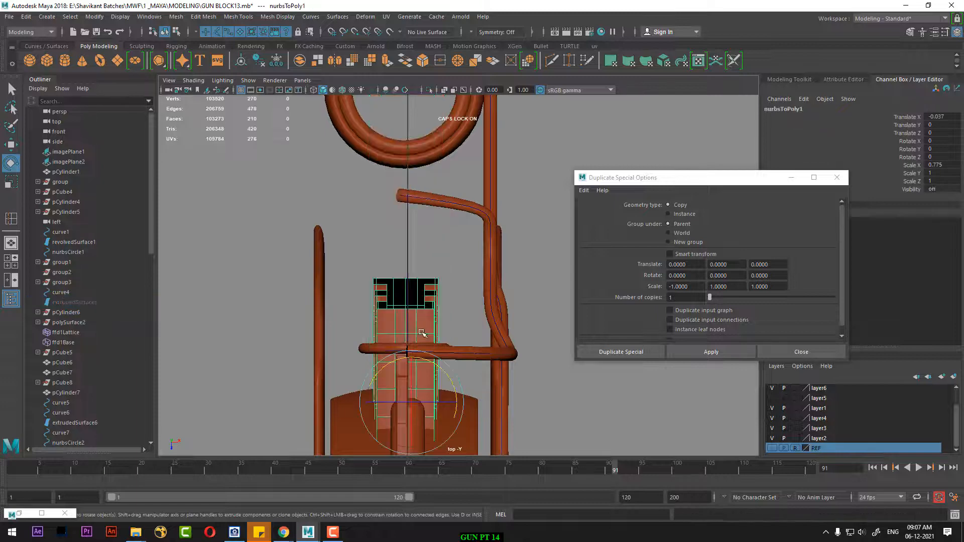
- Select the bent side tube's lower end control vertices and line them up with the centre line
click(466, 348)
alt+middle_drag(449, 319, 448, 264)
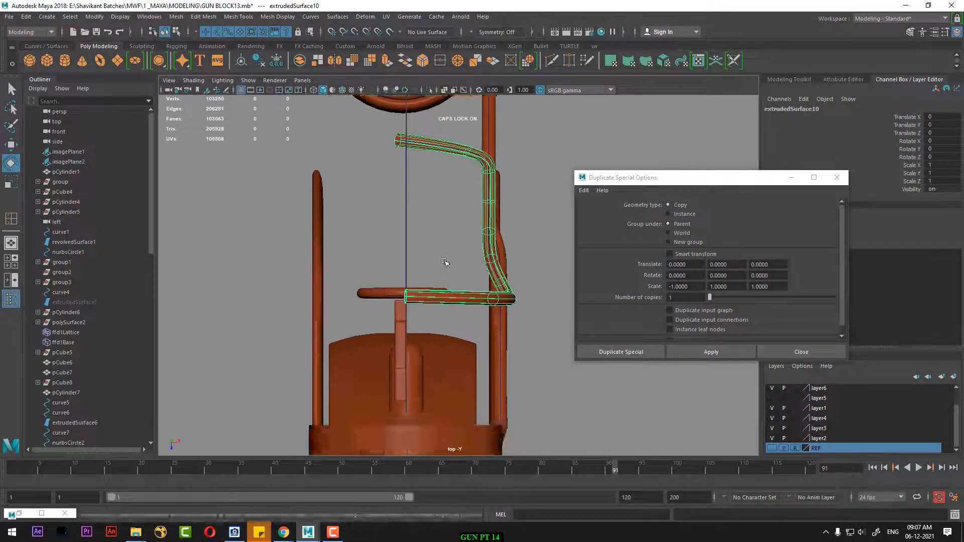
alt+right_drag(448, 265, 415, 369)
right_drag(453, 239, 378, 289)
drag(378, 289, 322, 342)
alt+middle_drag(371, 325, 393, 300)
alt+right_drag(393, 300, 395, 329)
key(w)
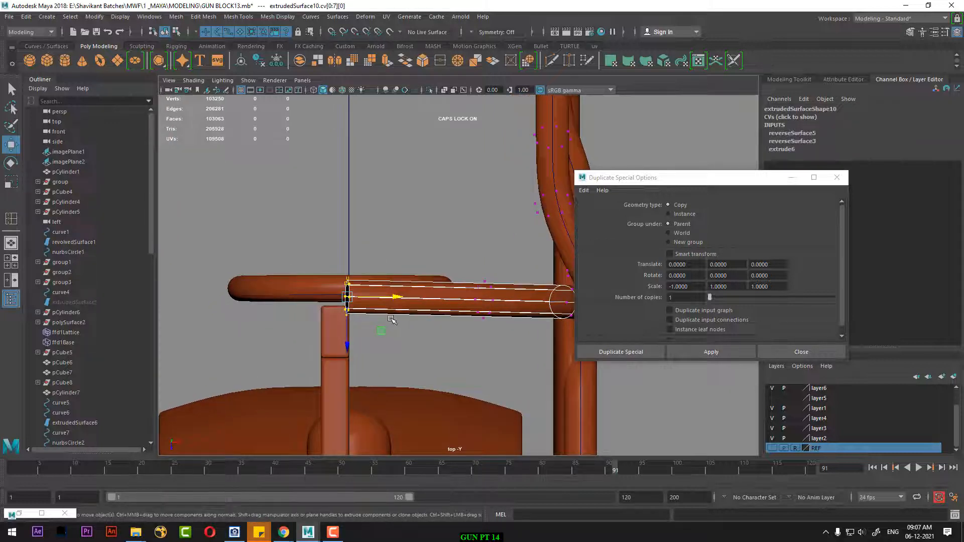
key(e)
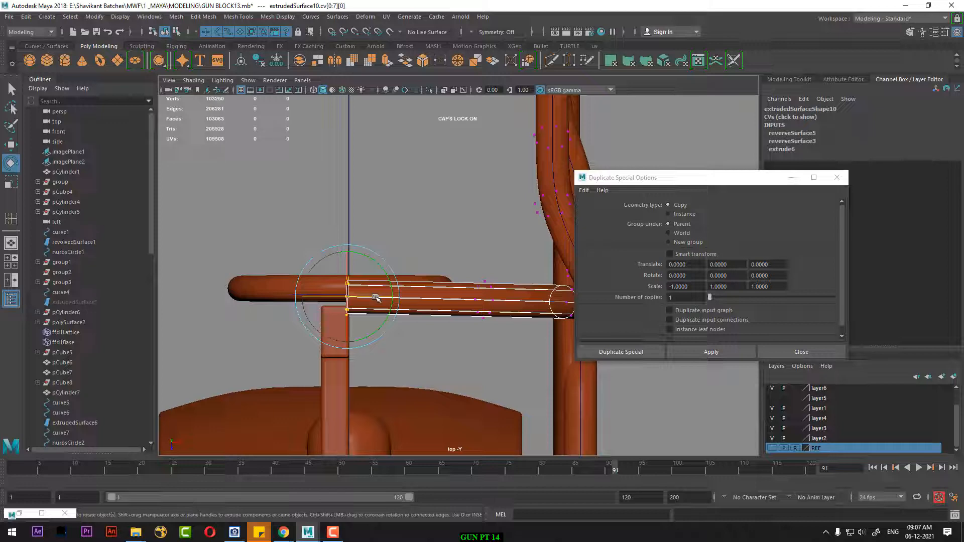
key(w)
- Select the control vertices at the bent side tube's other end in the perspective view and frame them in the top view
alt+right_drag(466, 356, 397, 322)
alt+middle_drag(396, 322, 354, 241)
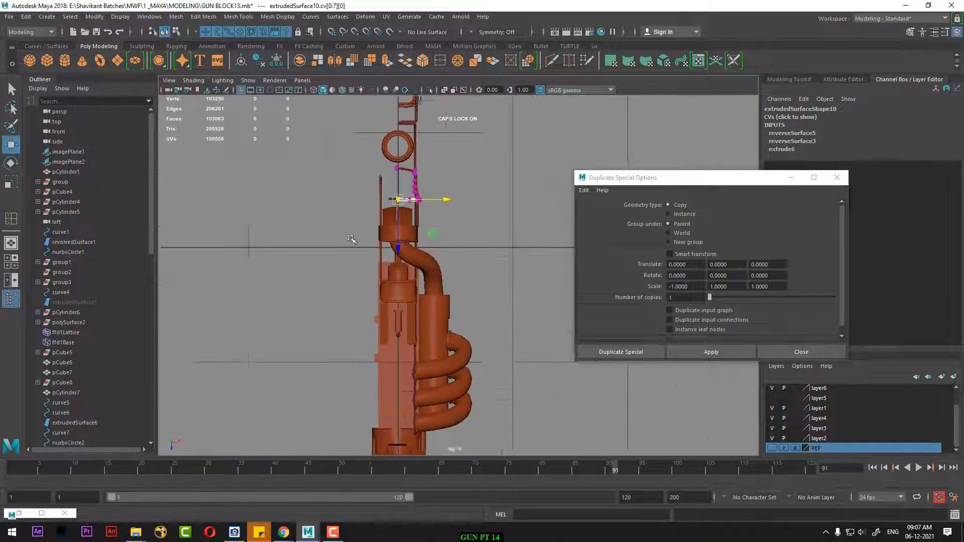
alt+right_drag(353, 241, 446, 334)
key(space)
drag(448, 336, 384, 320)
alt+middle_drag(384, 320, 500, 367)
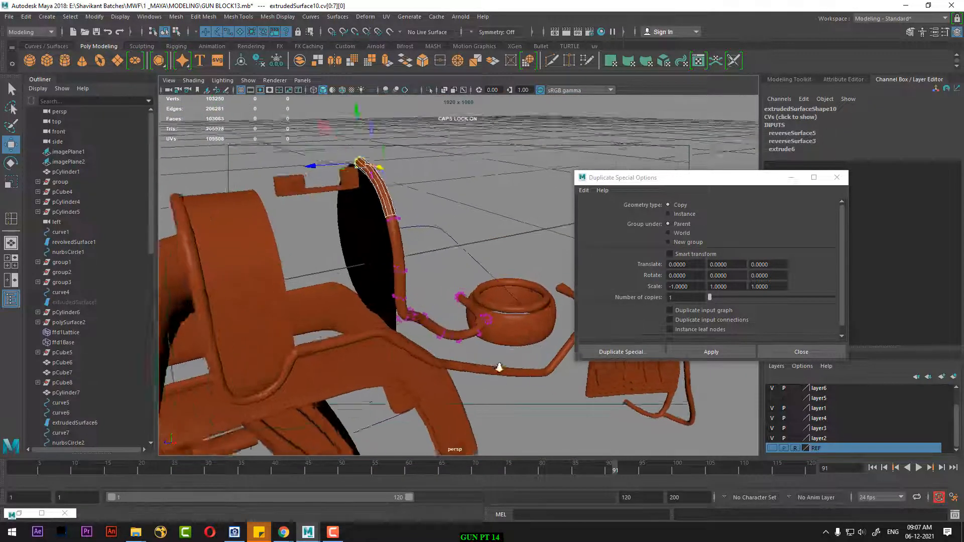
alt+drag(499, 367, 468, 378)
drag(439, 325, 471, 347)
key(space)
drag(485, 312, 396, 317)
key(f)
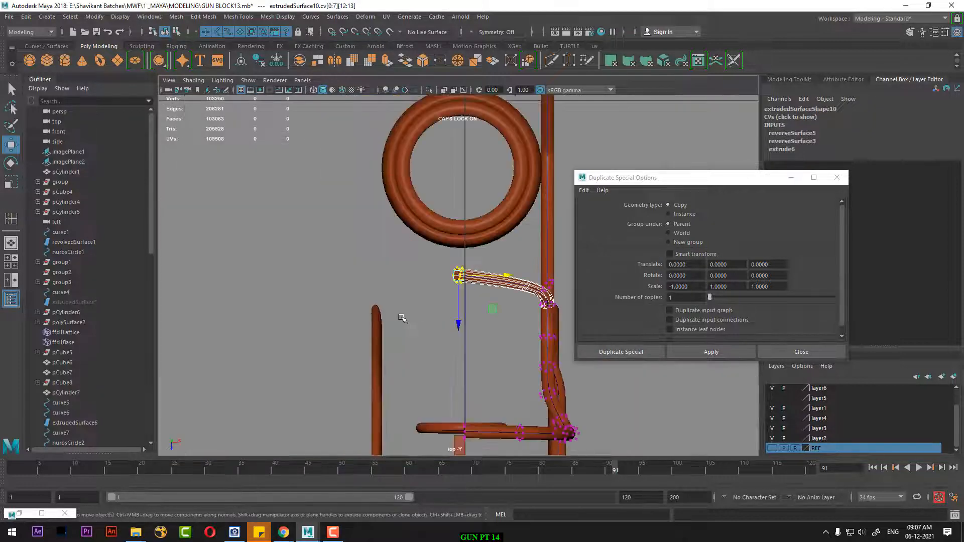
- Reselect the bent side tube's upper end control vertices and move them towards the centre line
alt+right_drag(448, 305, 486, 402)
right_drag(383, 263, 386, 235)
drag(385, 226, 487, 312)
click(459, 296)
right_drag(457, 293, 390, 257)
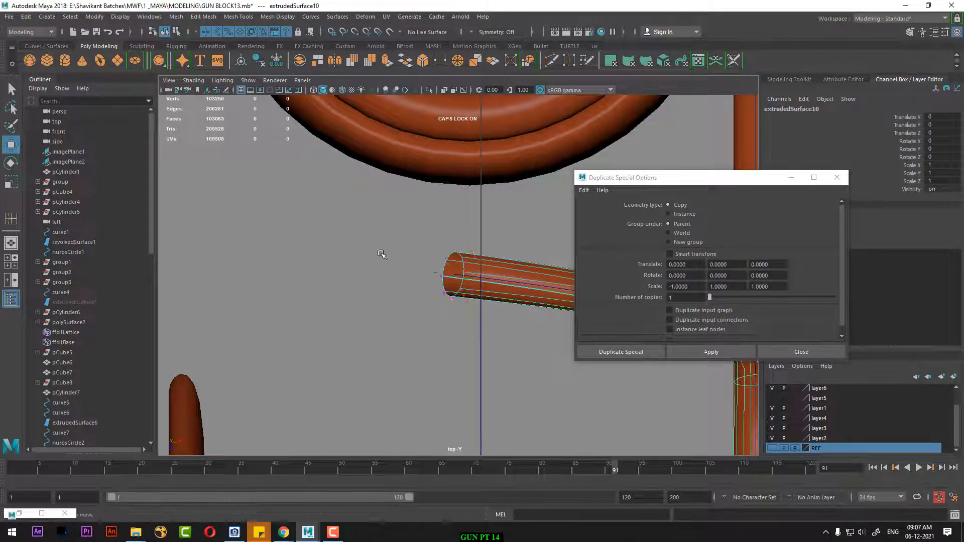
drag(412, 238, 511, 350)
alt+middle_drag(510, 273, 408, 265)
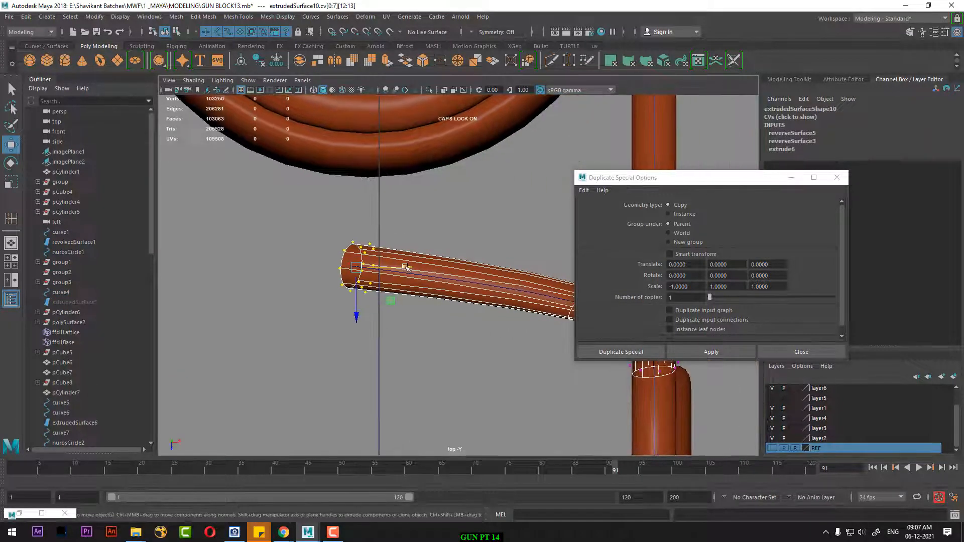
drag(406, 268, 419, 272)
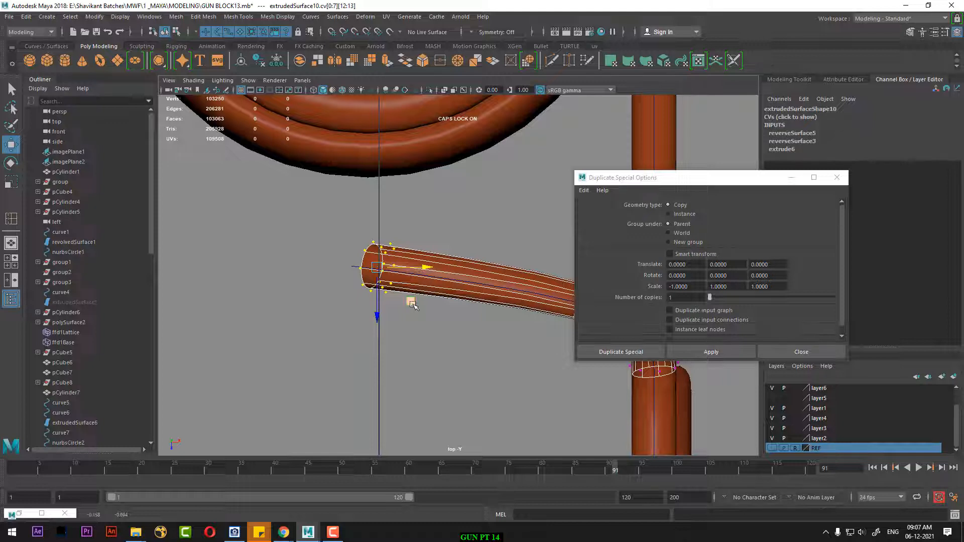
- Rotate the bent side tube's upper end control vertices parallel to the centre line and move them flush onto it
right_drag(412, 303, 426, 293)
click(411, 259)
right_drag(411, 260, 343, 259)
drag(319, 227, 396, 313)
key(e)
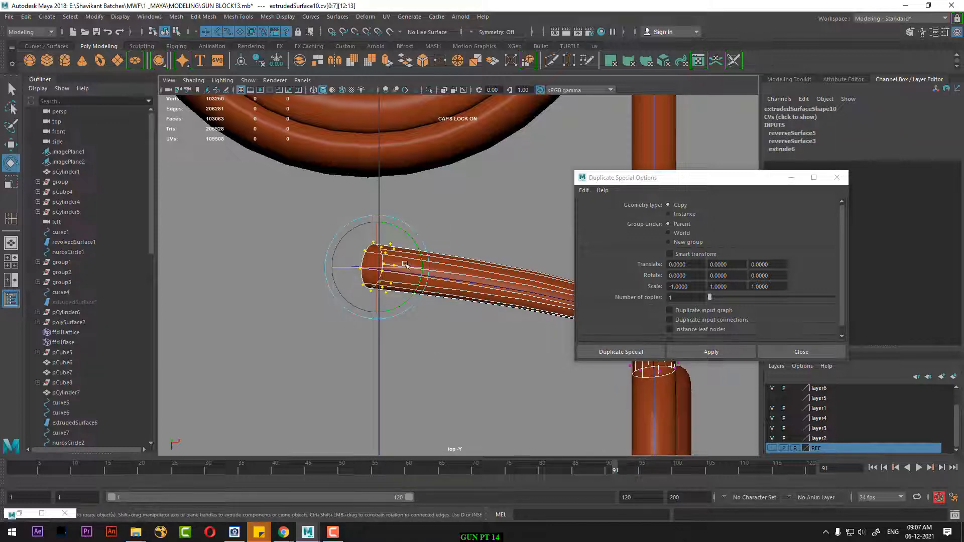
drag(405, 265, 440, 271)
key(w)
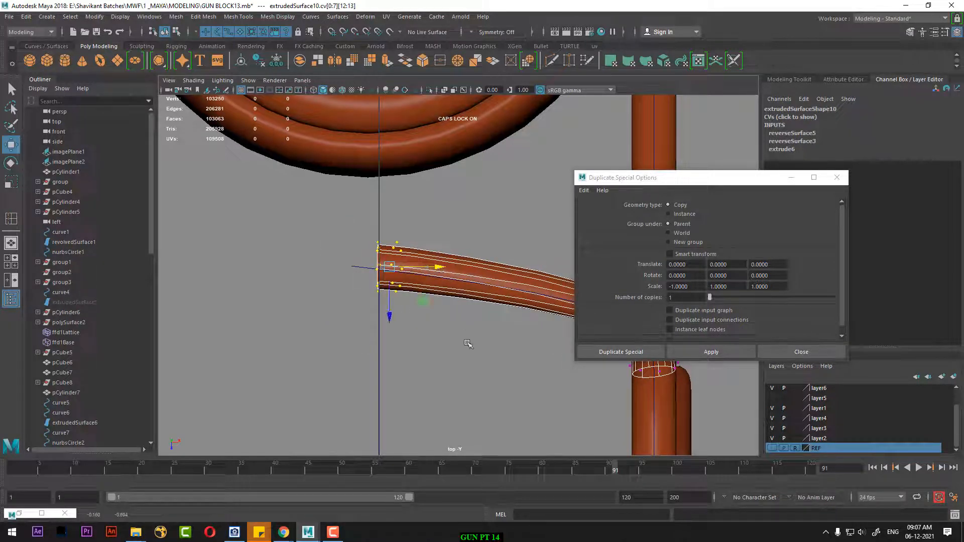
- Select the long side tube running along the barrel ring in the perspective view and frame it in the top view
scroll(468, 344, down, 10)
alt+middle_drag(450, 412, 437, 315)
scroll(437, 314, up, 3)
key(space)
drag(448, 319, 447, 297)
alt+drag(437, 302, 415, 261)
scroll(415, 262, down, 3)
alt+middle_drag(415, 351, 467, 307)
alt+drag(432, 321, 522, 321)
alt+drag(411, 338, 335, 253)
click(464, 226)
key(space)
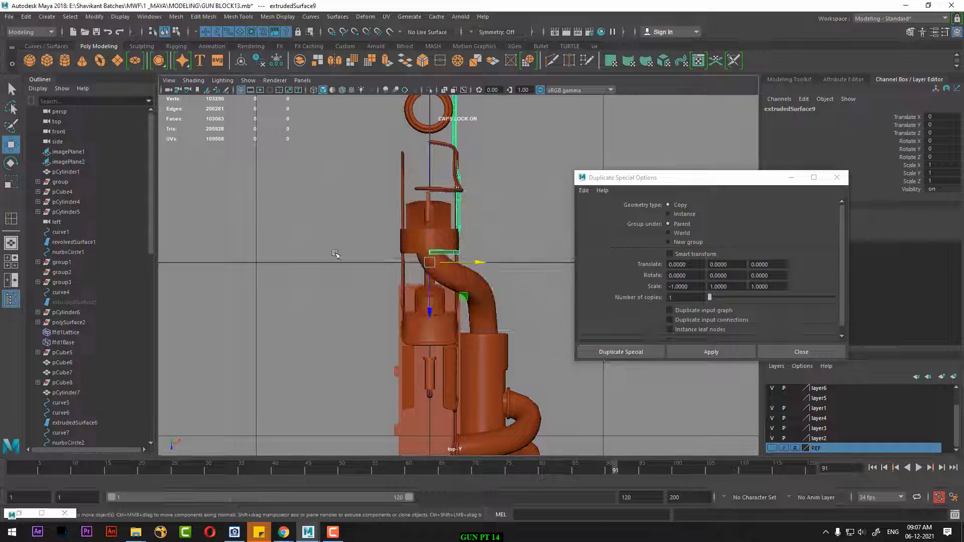
key(f)
- Hide the thick curved pipe and the wide body block that cover the long side tube's end
alt+middle_drag(458, 330, 449, 161)
alt+right_drag(452, 281, 495, 442)
alt+middle_drag(430, 263, 426, 282)
click(477, 363)
key(h)
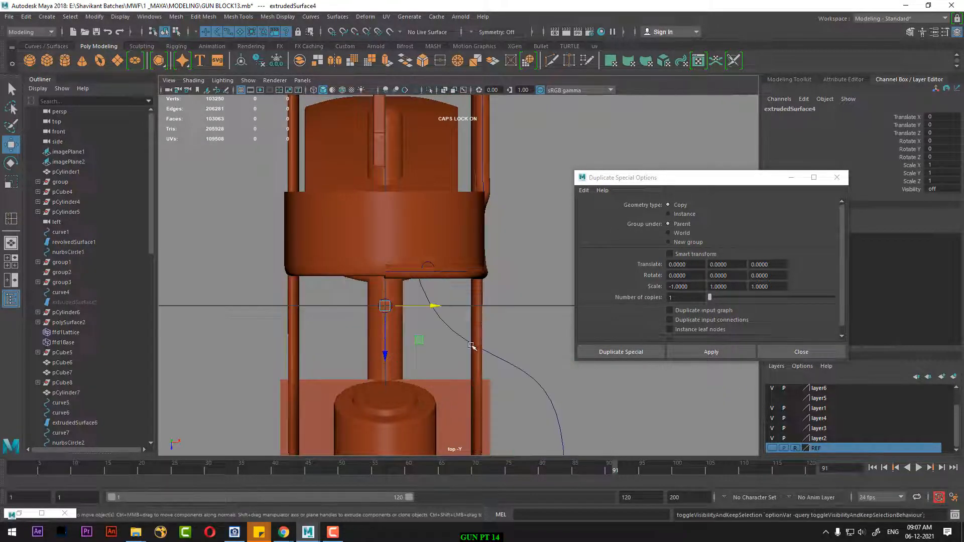
click(397, 211)
key(h)
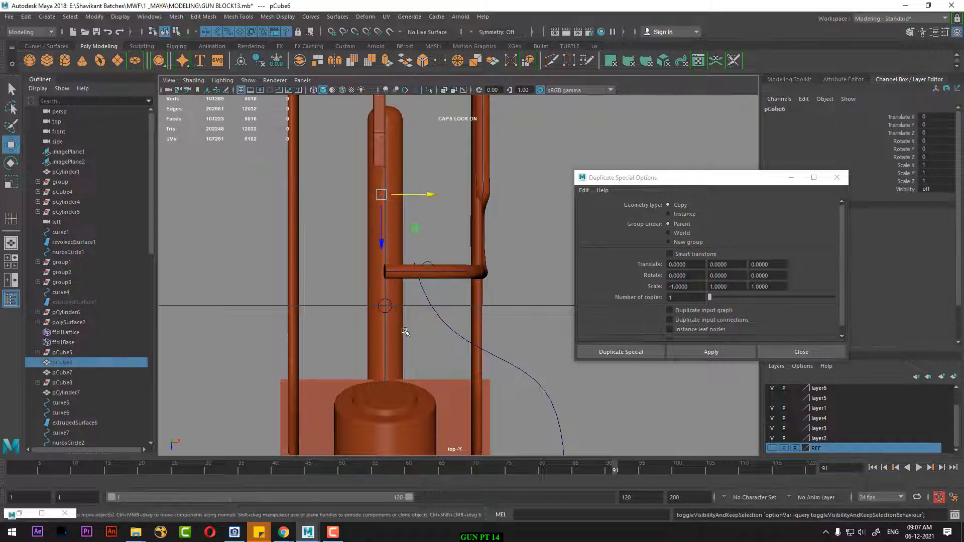
- Select the long side tube's end control vertices and square them up on the centre line
alt+right_drag(402, 306, 466, 388)
click(436, 275)
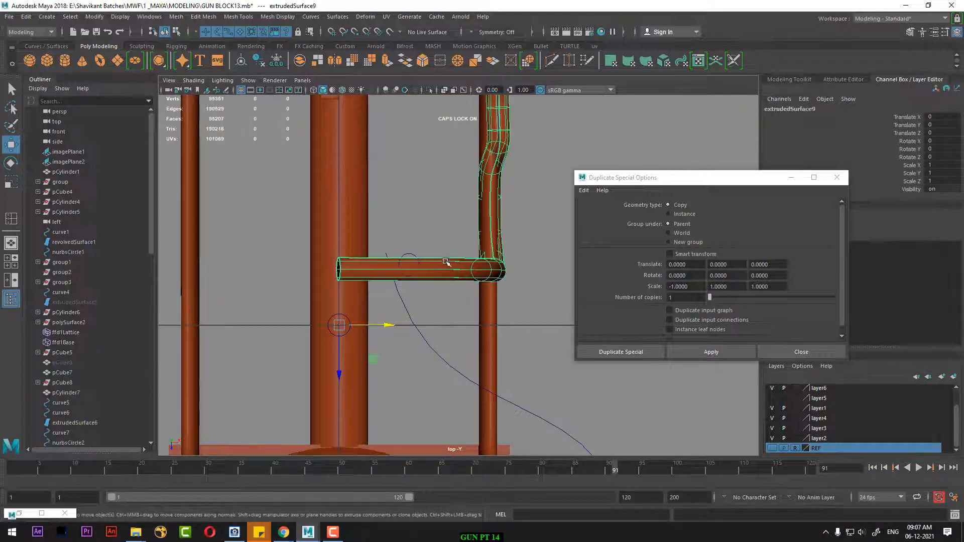
right_drag(523, 178, 469, 178)
scroll(401, 263, up, 3)
drag(338, 226, 305, 309)
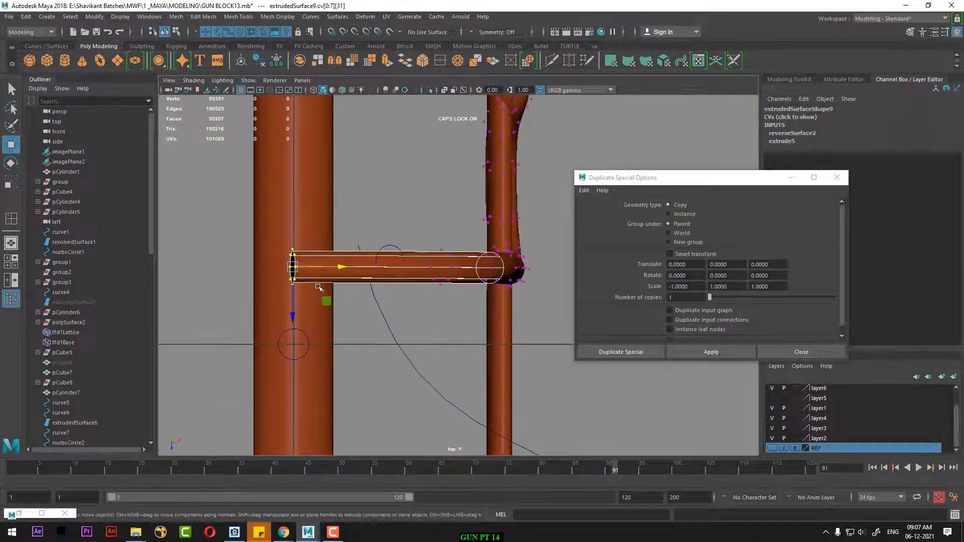
scroll(397, 282, up, 3)
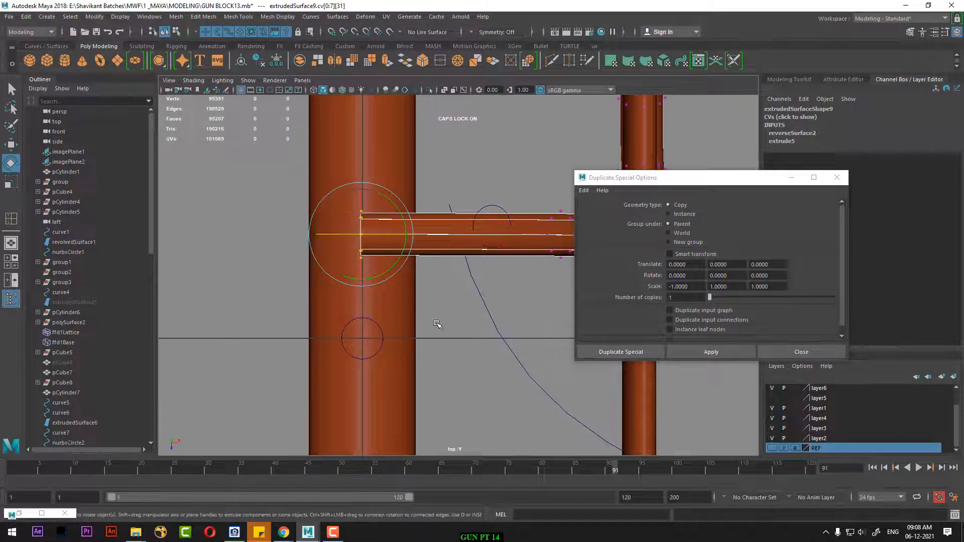
scroll(458, 355, down, 5)
- Examine the remaining side detail tubes along the body and stock in the perspective view
key(space)
drag(457, 347, 428, 344)
click(315, 280)
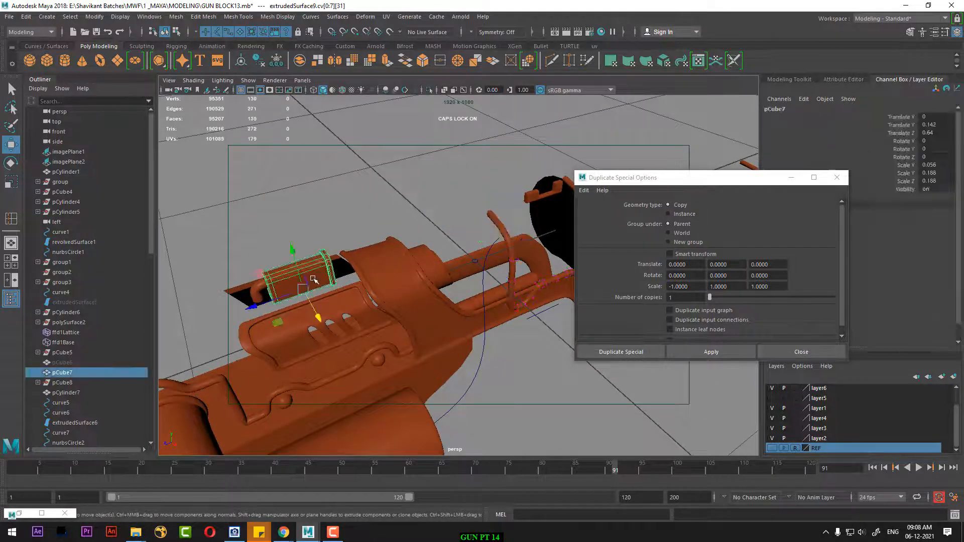
alt+middle_drag(332, 302, 457, 280)
click(416, 273)
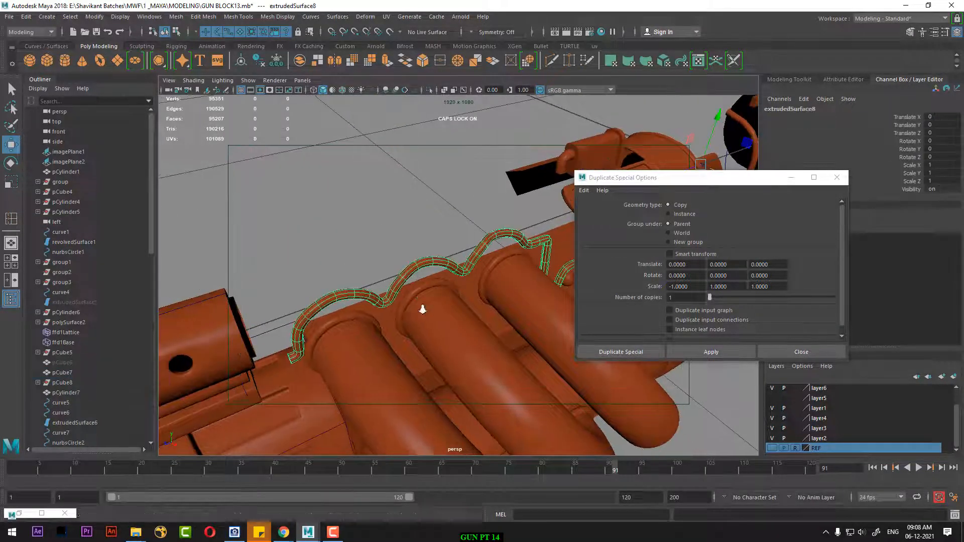
alt+drag(422, 308, 420, 318)
scroll(420, 319, down, 4)
alt+middle_drag(419, 318, 437, 282)
scroll(433, 279, down, 3)
alt+drag(433, 278, 459, 233)
alt+middle_drag(459, 232, 404, 270)
scroll(404, 270, up, 2)
mouse_move(404, 270)
alt+mouse_down()
mouse_move(443, 251)
mouse_move(322, 272)
mouse_move(357, 290)
alt+mouse_up()
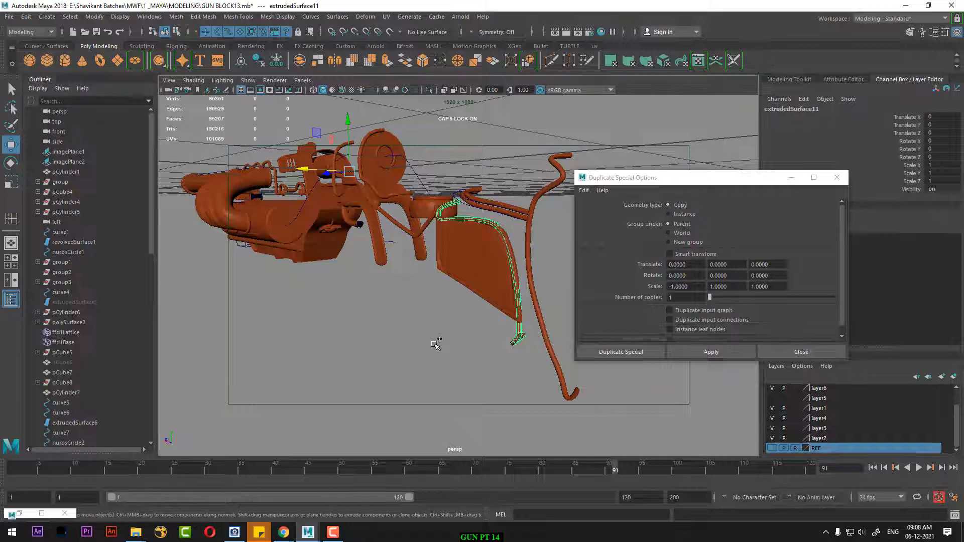
- Show all hidden objects and bring the whole gun into view
click(122, 18)
mouse_move(155, 82)
click(342, 127)
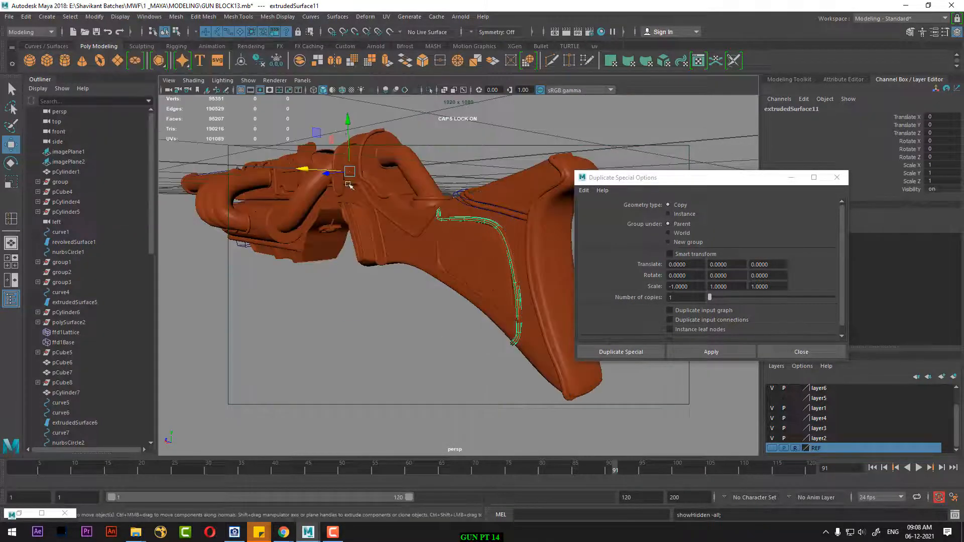
scroll(350, 185, down, 5)
alt+drag(350, 186, 471, 353)
click(471, 352)
alt+middle_drag(471, 352, 407, 296)
scroll(407, 297, down, 3)
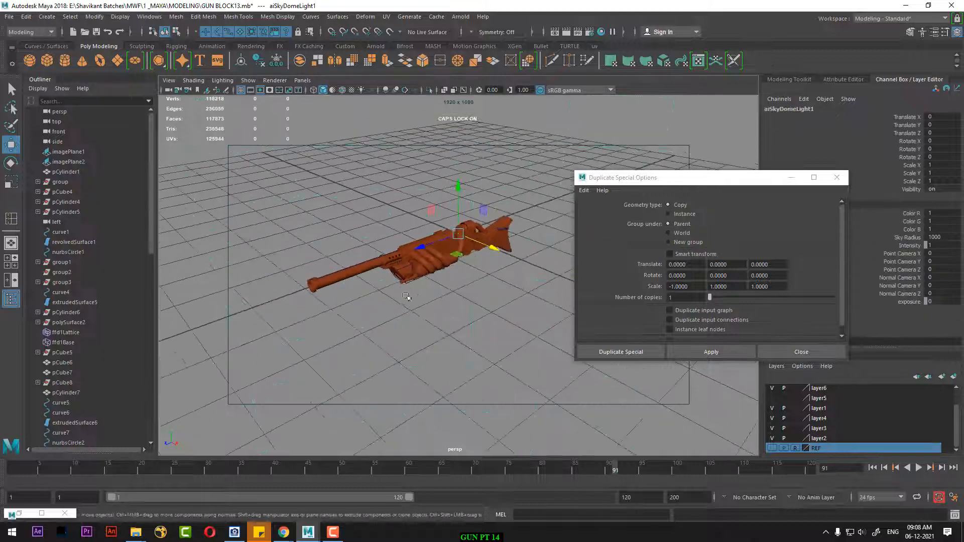
mouse_move(407, 297)
alt+mouse_down()
mouse_move(412, 280)
mouse_move(419, 286)
alt+mouse_up()
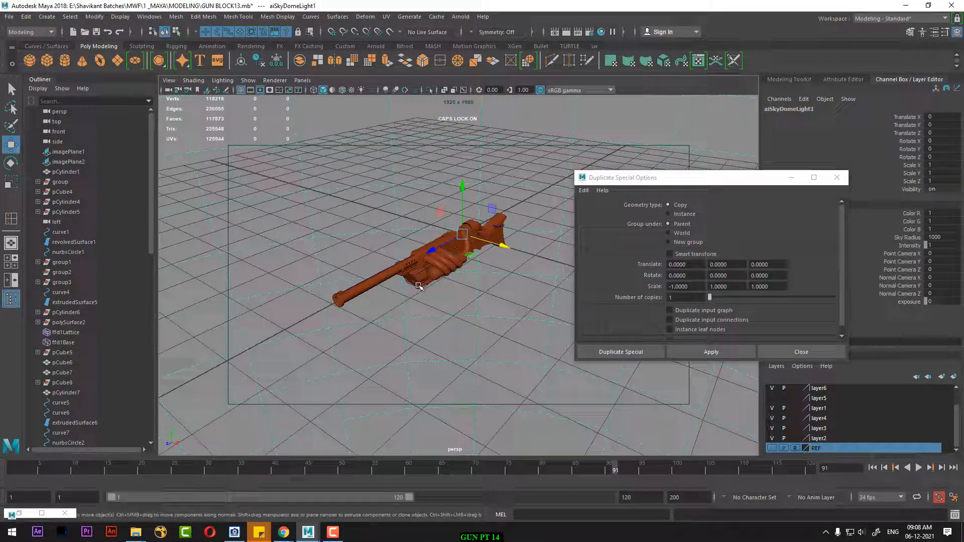
- Select the side parts' parent group and try to mirror it with Duplicate Special at an X scale of -1
click(455, 259)
key(Down)
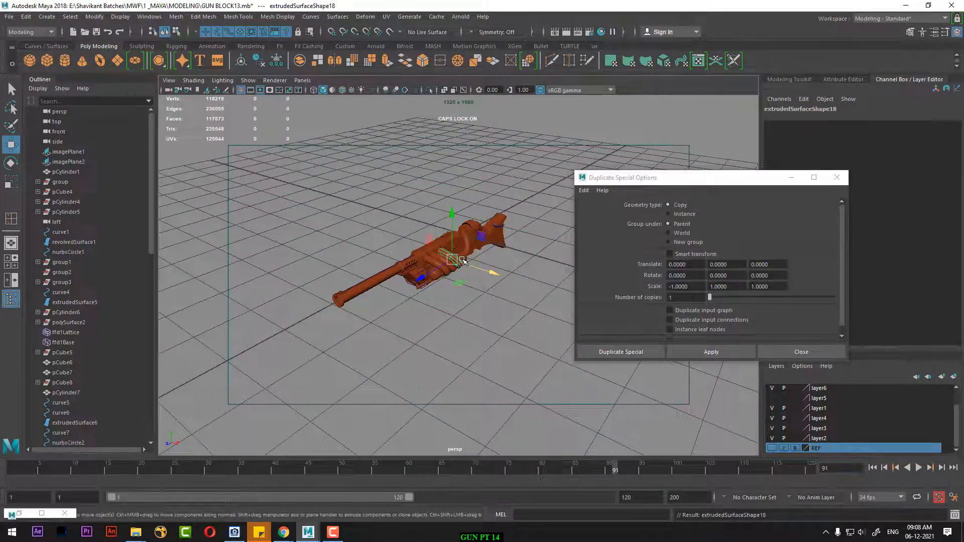
key(Up)
key(Up)
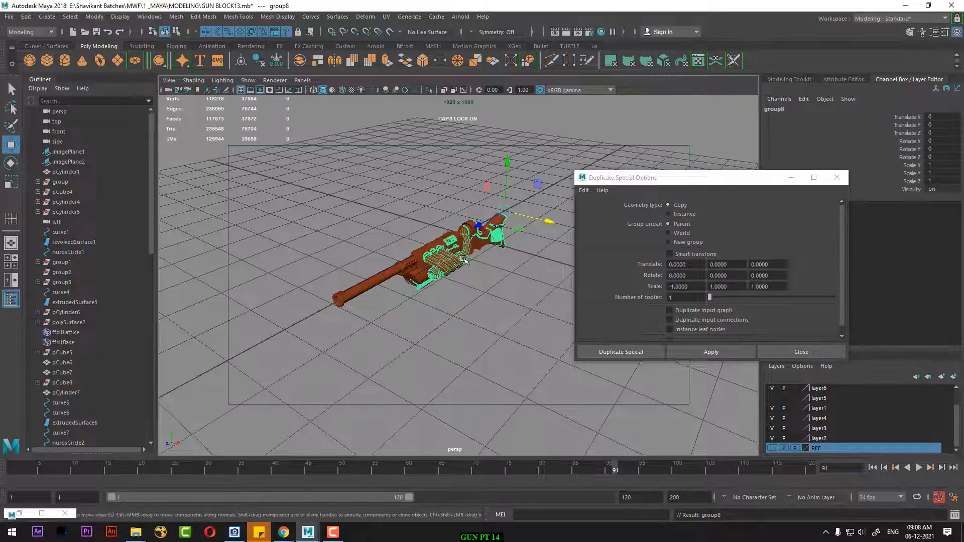
key(f)
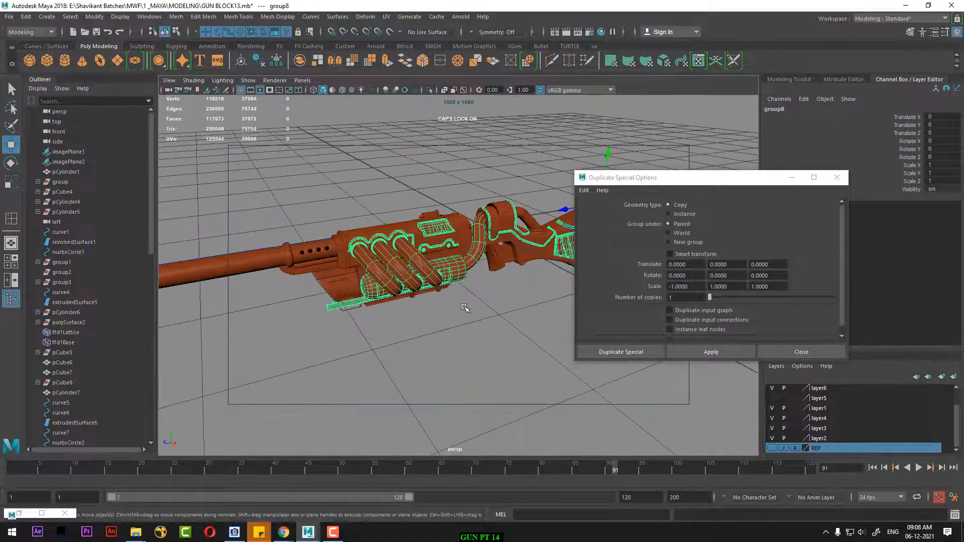
key(space)
click(422, 297)
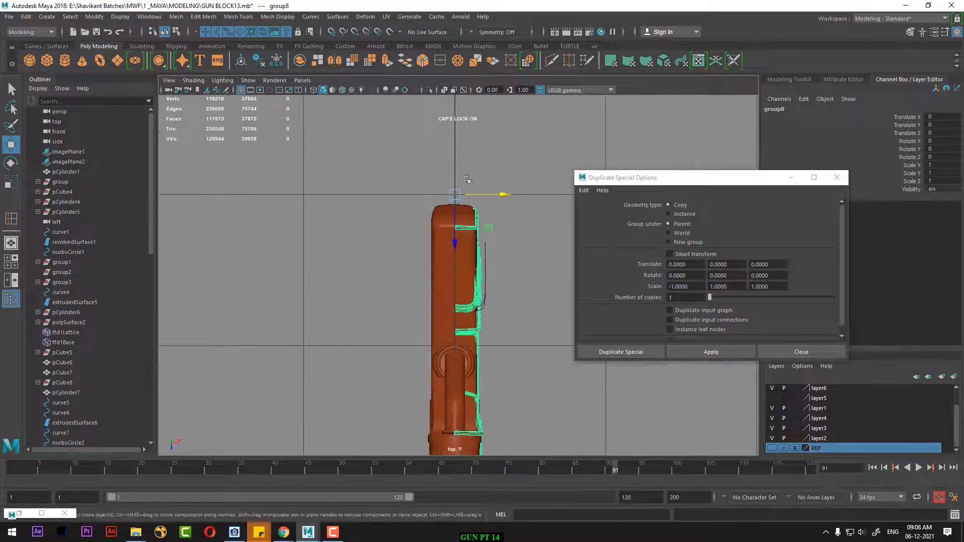
alt+middle_drag(501, 341, 492, 291)
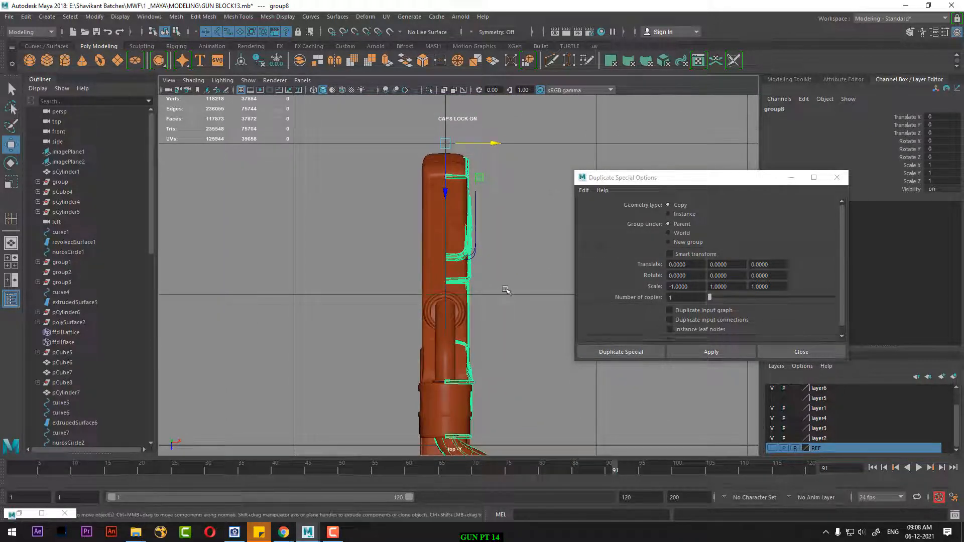
click(703, 353)
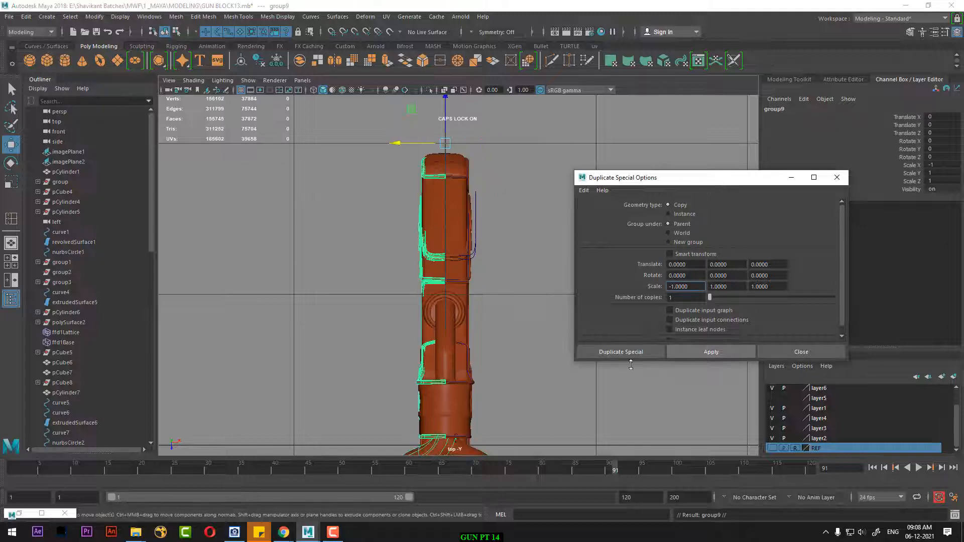
- Check the mirrored side parts in the perspective view and undo the duplication
alt+drag(475, 346, 318, 323)
alt+right_drag(318, 323, 357, 318)
mouse_move(357, 319)
alt+mouse_down()
mouse_move(405, 308)
mouse_move(386, 328)
mouse_move(505, 296)
mouse_move(319, 309)
mouse_move(323, 296)
mouse_move(344, 333)
mouse_move(347, 321)
mouse_move(372, 312)
mouse_move(373, 330)
mouse_move(442, 312)
mouse_move(355, 348)
mouse_move(459, 329)
mouse_move(401, 336)
mouse_move(389, 347)
mouse_move(322, 297)
mouse_move(408, 327)
mouse_move(356, 324)
alt+mouse_up()
drag(637, 188, 713, 172)
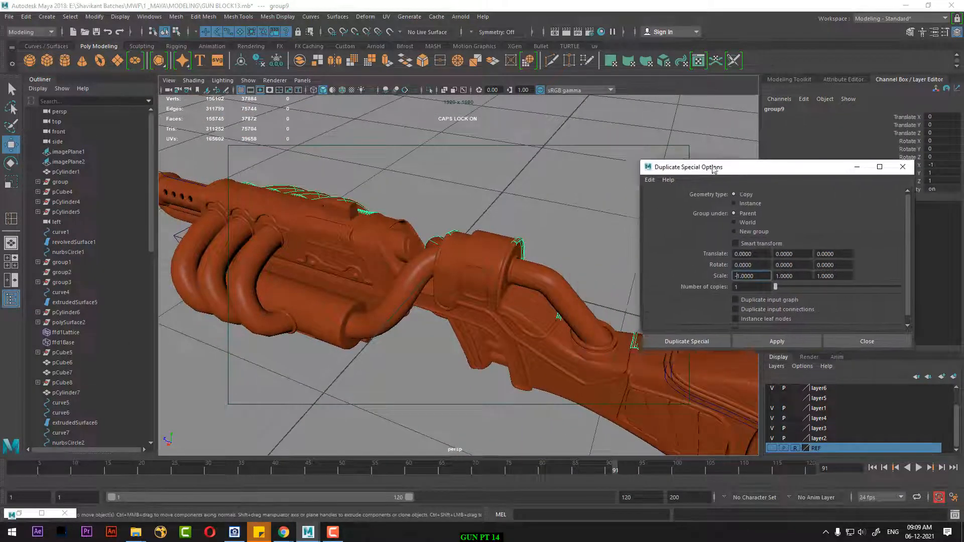
alt+drag(427, 306, 458, 277)
key(ctrl+z)
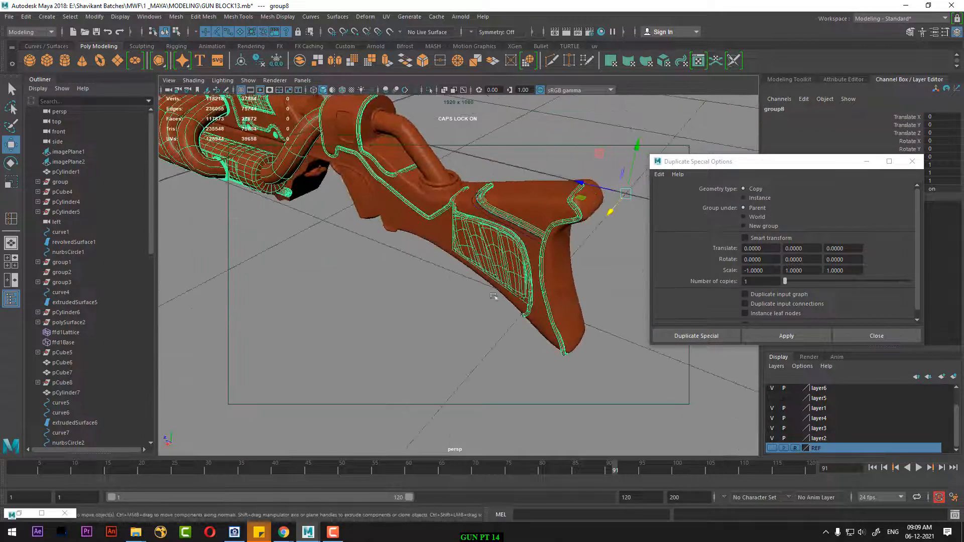
- Select the trim tube bordering the panel on the side of the stock and frame it in the side view
alt+drag(624, 315, 569, 299)
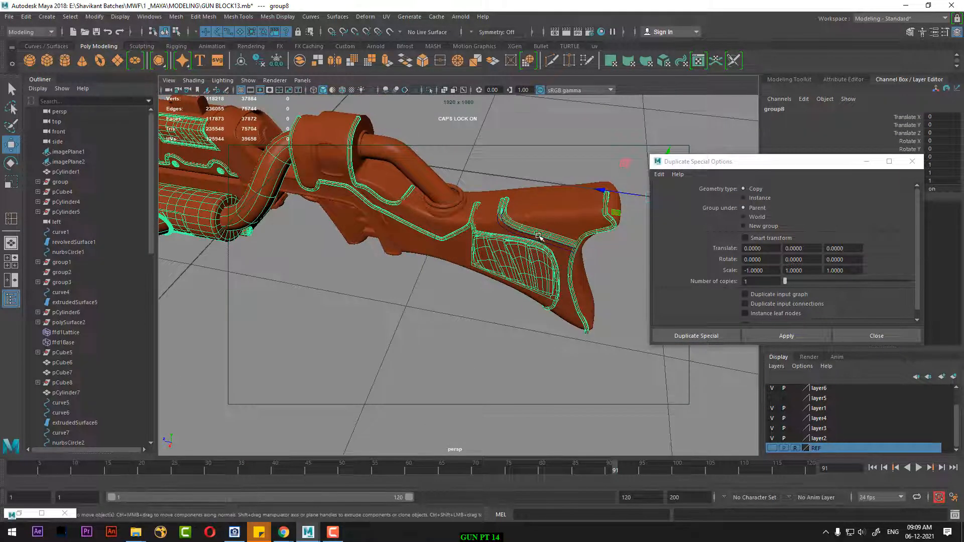
alt+drag(522, 246, 459, 281)
scroll(458, 282, up, 10)
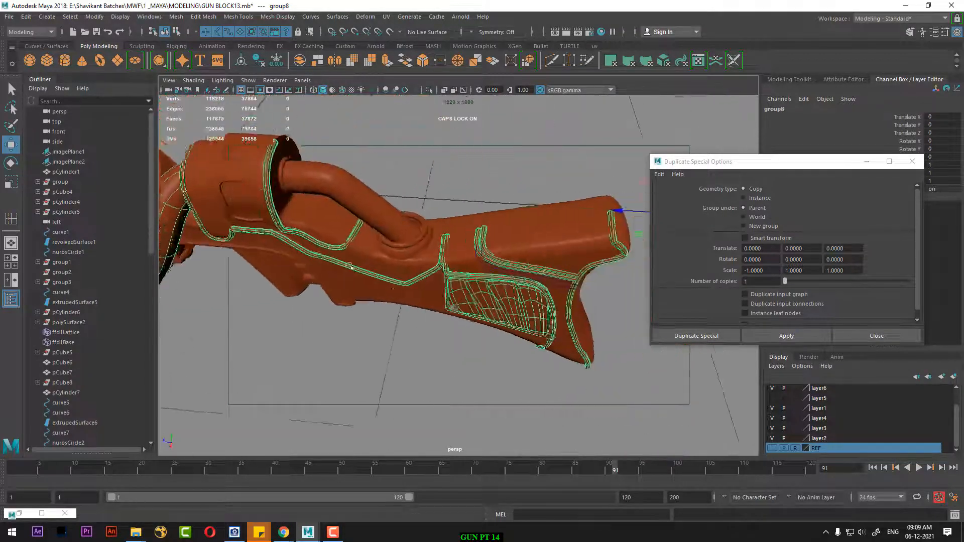
click(431, 264)
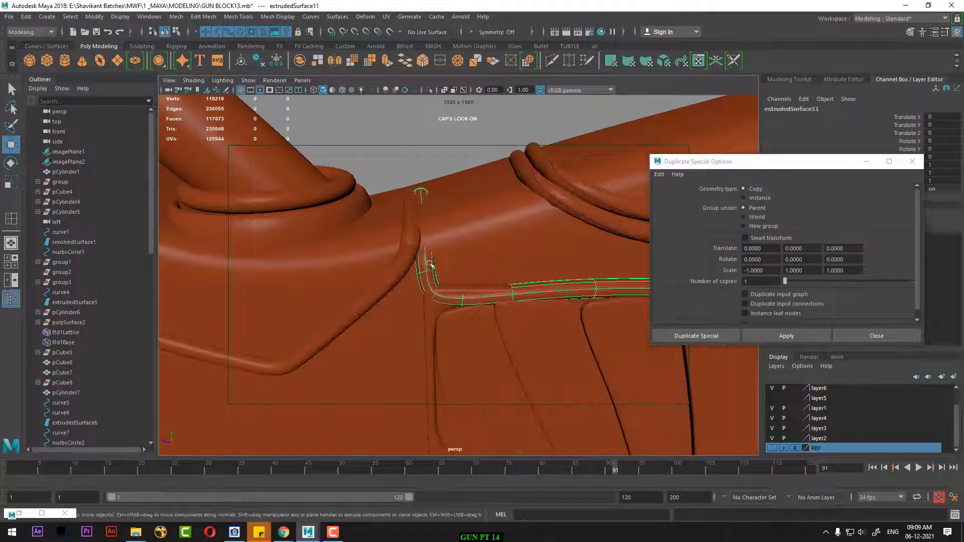
alt+drag(426, 245, 408, 310)
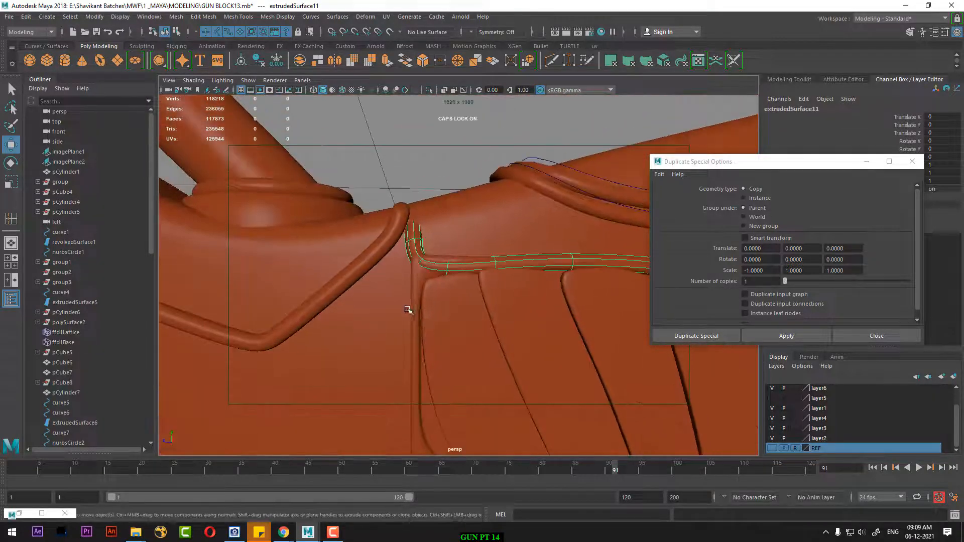
click(454, 231)
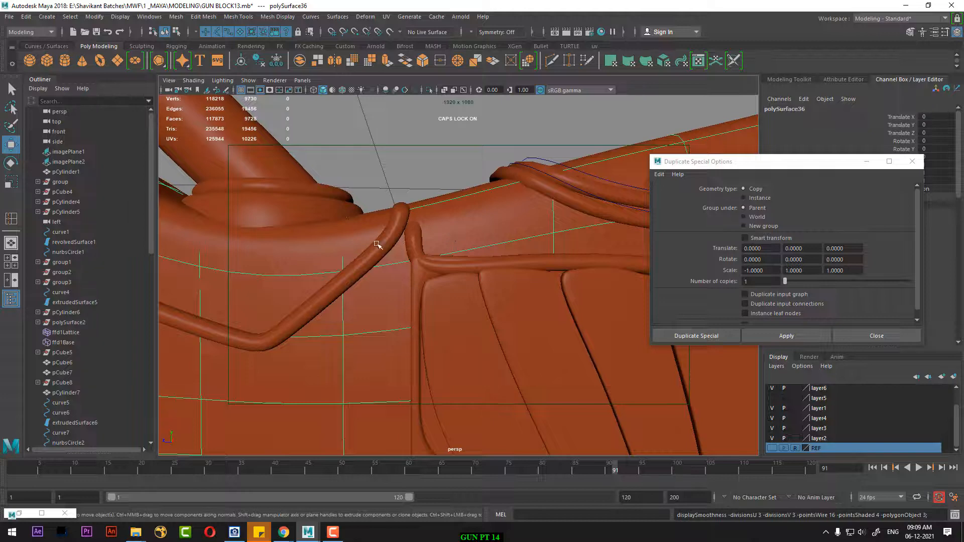
click(348, 238)
click(418, 243)
key(space)
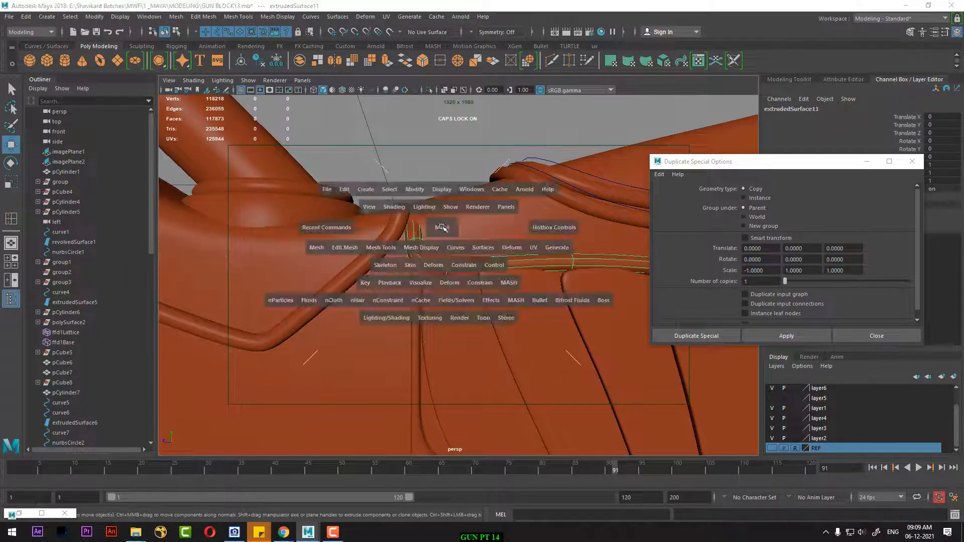
drag(442, 227, 499, 230)
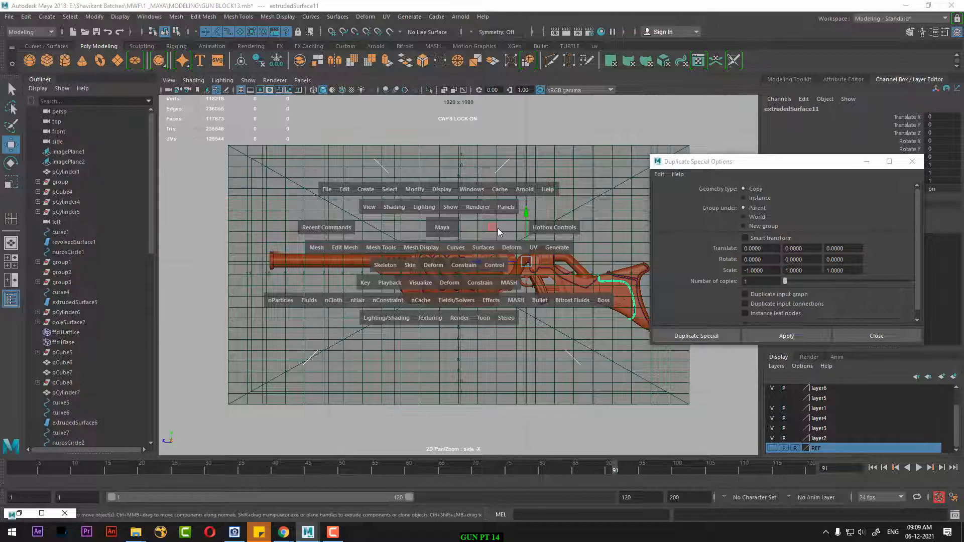
key(space)
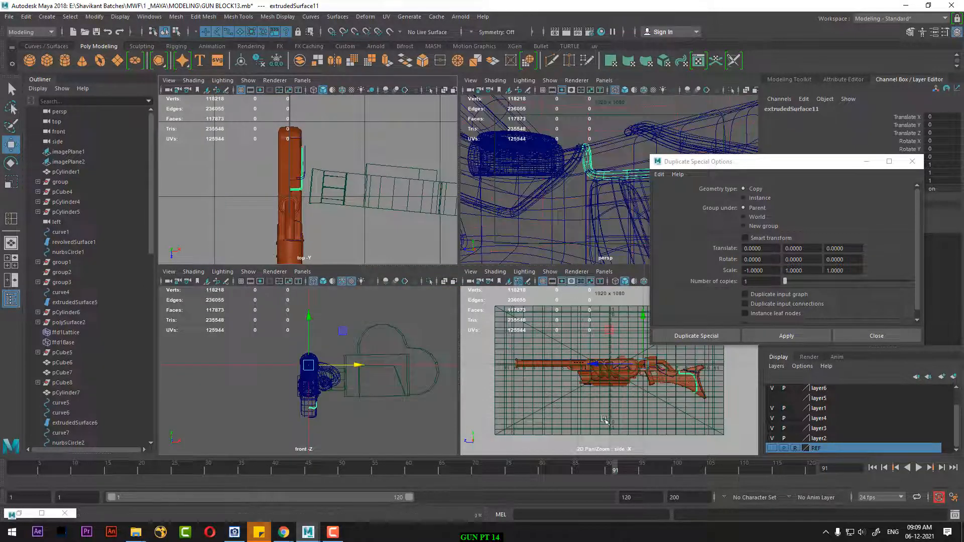
key(space)
key(f)
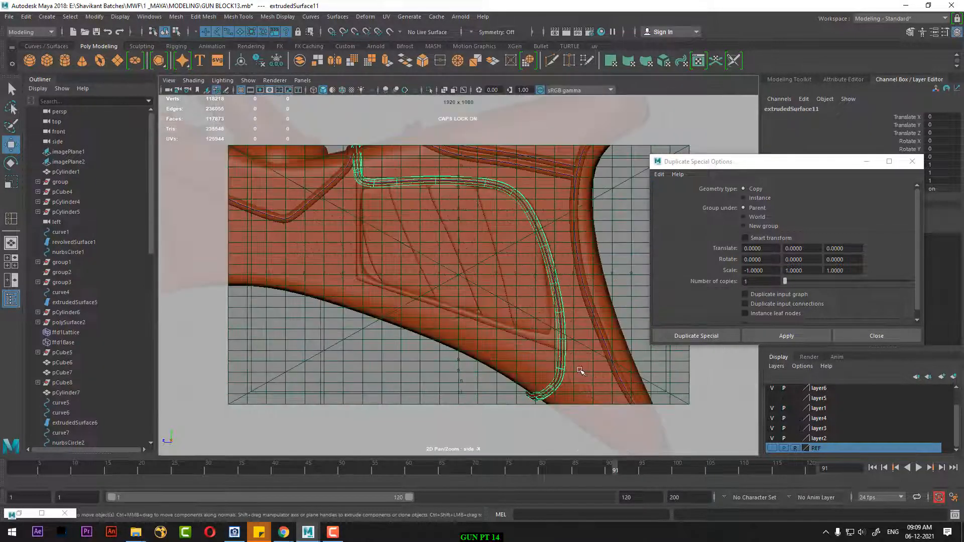
- Shift the CVs at the tube's upper end away from the neighbouring diagonal trim tube in the side view
alt+middle_drag(360, 199, 400, 324)
scroll(377, 246, up, 3)
right_drag(410, 188, 367, 192)
scroll(383, 278, up, 4)
alt+middle_drag(407, 263, 451, 246)
scroll(450, 247, up, 2)
drag(447, 164, 431, 223)
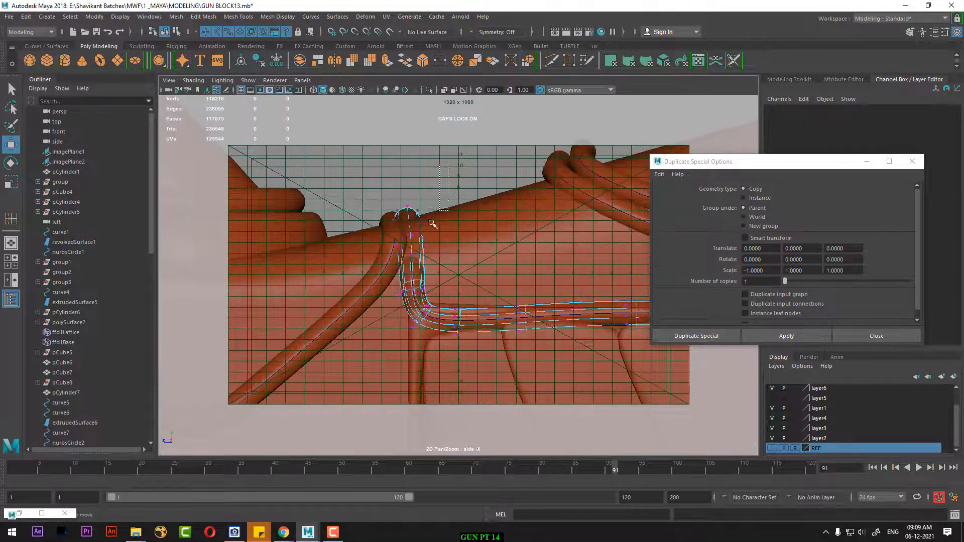
drag(372, 270, 367, 231)
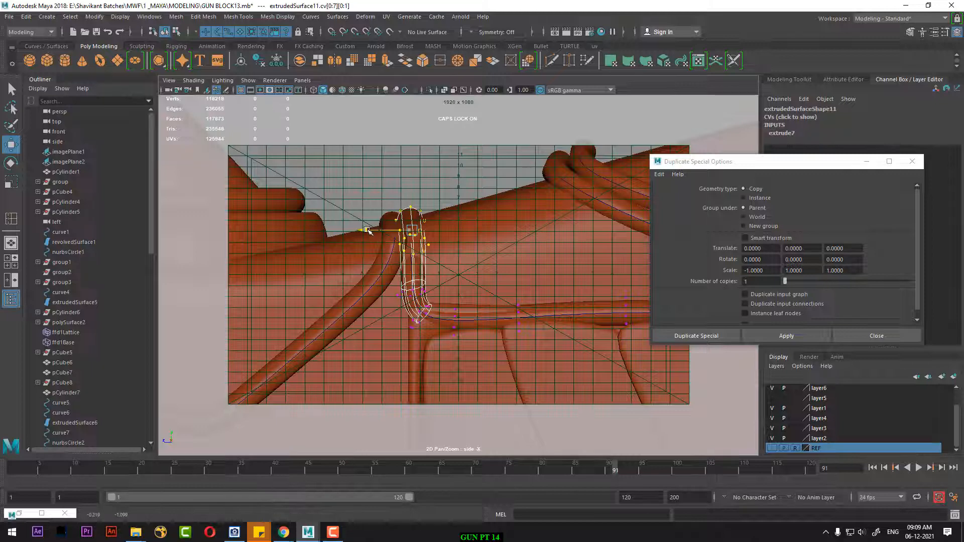
- Raise the second CV row near the tube's upper end so it sits above the stock surface in the perspective view
key(space)
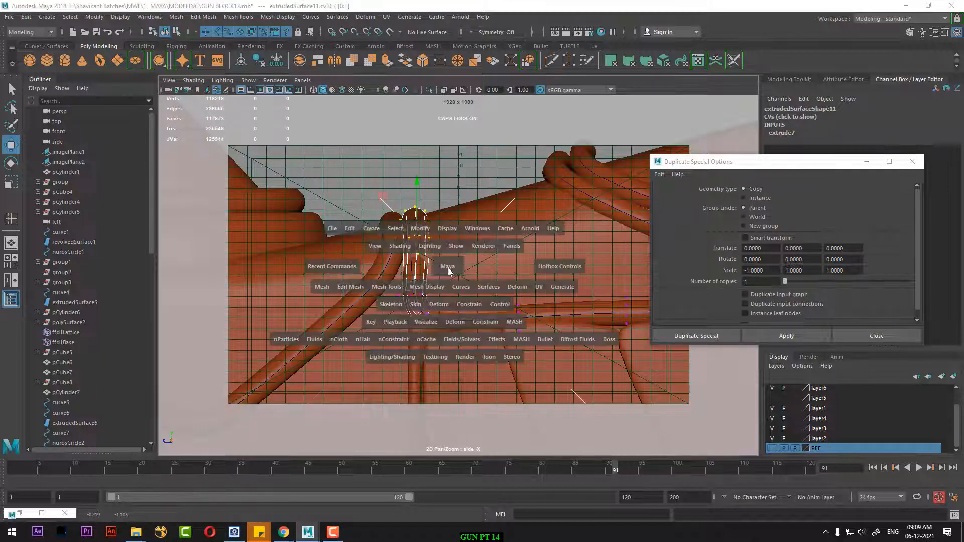
drag(449, 269, 449, 247)
alt+drag(473, 295, 461, 267)
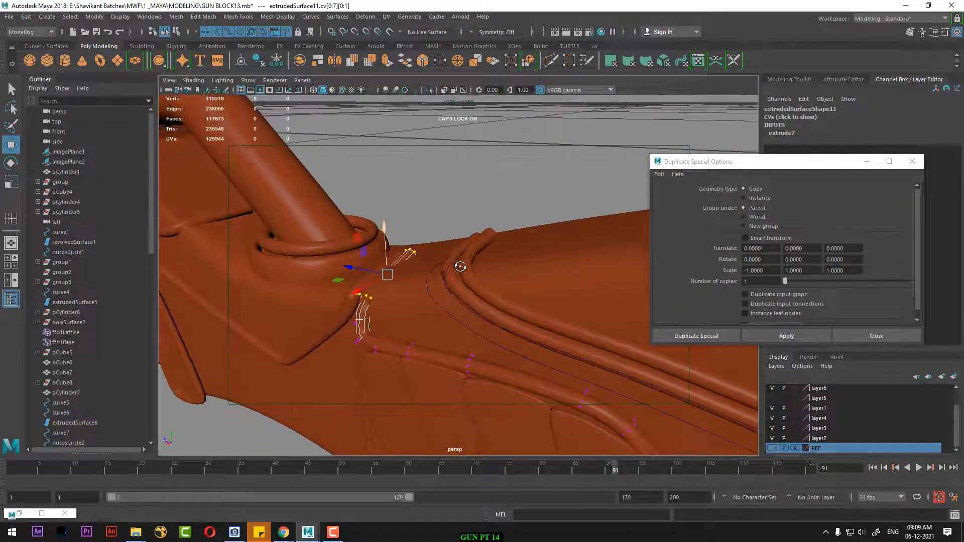
alt+drag(389, 292, 305, 265)
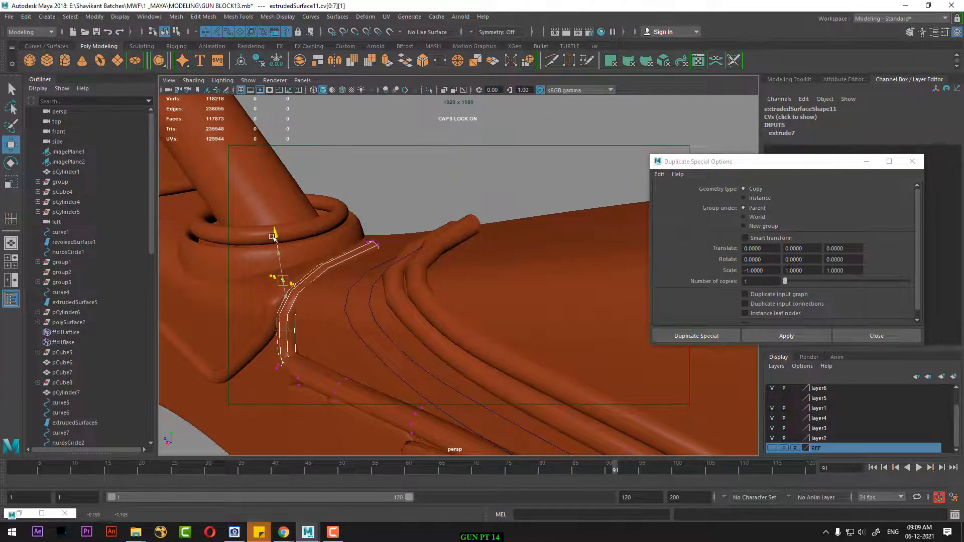
alt+drag(274, 236, 497, 261)
alt+middle_drag(498, 262, 492, 264)
alt+drag(482, 225, 428, 282)
scroll(429, 282, down, 3)
right_drag(431, 263, 480, 246)
- Try to mirror only the butt-end trim tube with Duplicate Special at an X scale of -1, and undo it
click(478, 214)
alt+drag(458, 303, 533, 299)
click(535, 256)
click(786, 336)
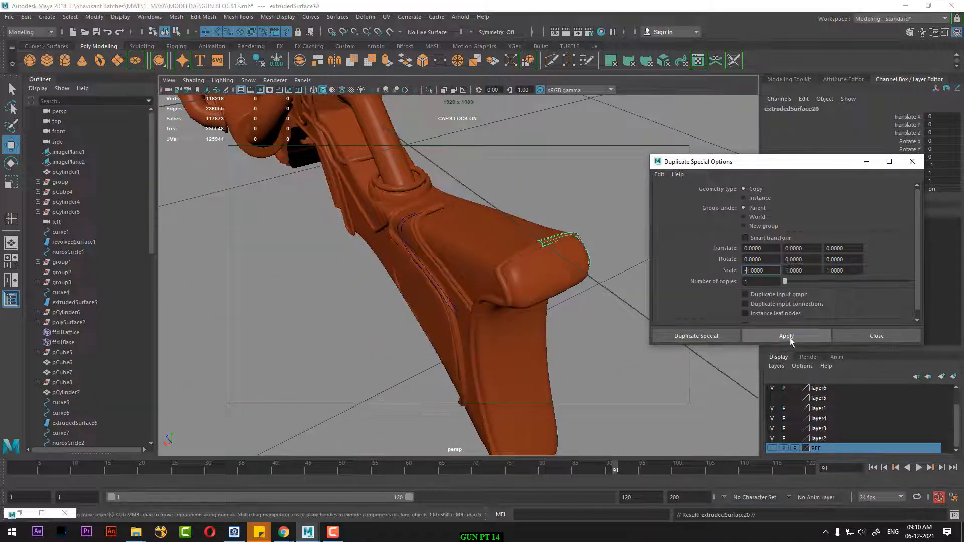
mouse_move(505, 334)
alt+mouse_down()
mouse_move(458, 338)
mouse_move(461, 318)
mouse_move(555, 317)
mouse_move(404, 333)
mouse_move(498, 342)
alt+mouse_up()
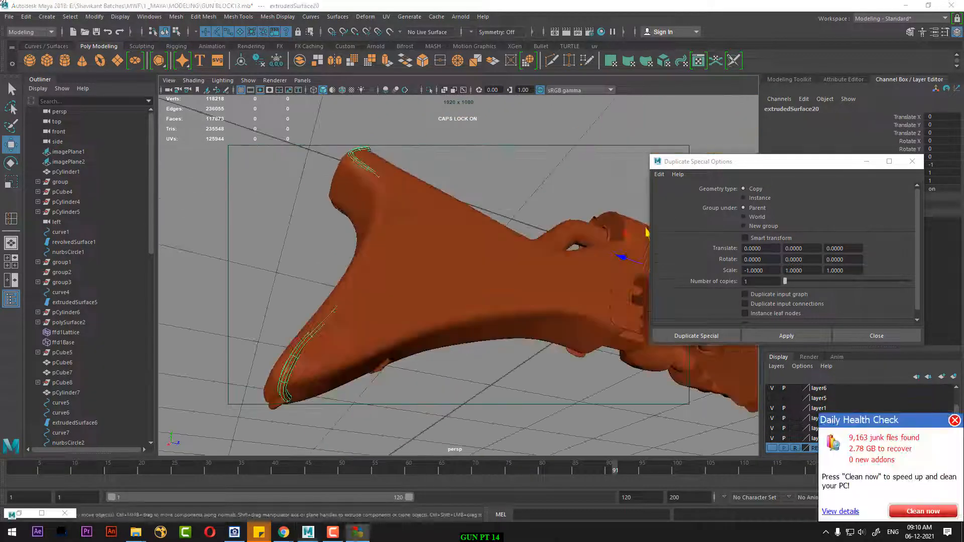
alt+drag(401, 354, 508, 387)
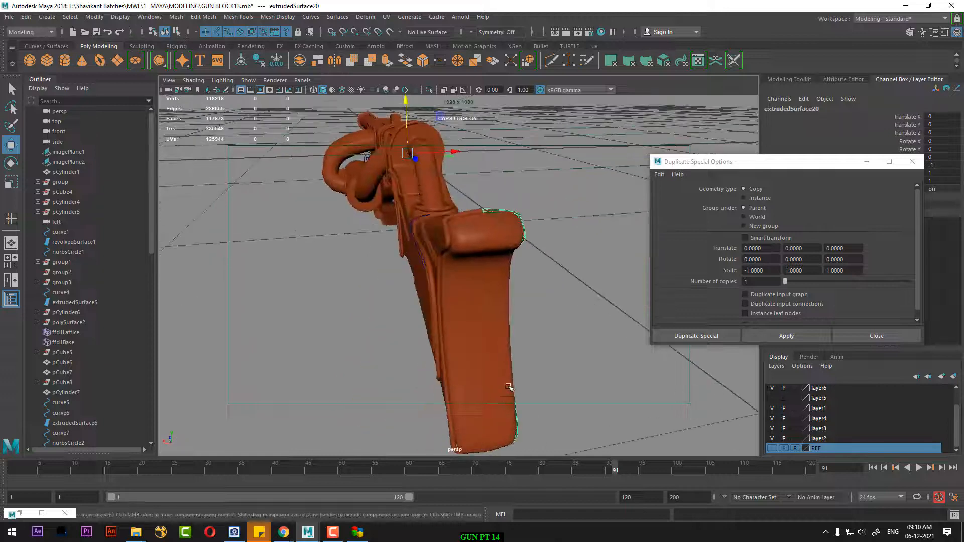
key(ctrl+z)
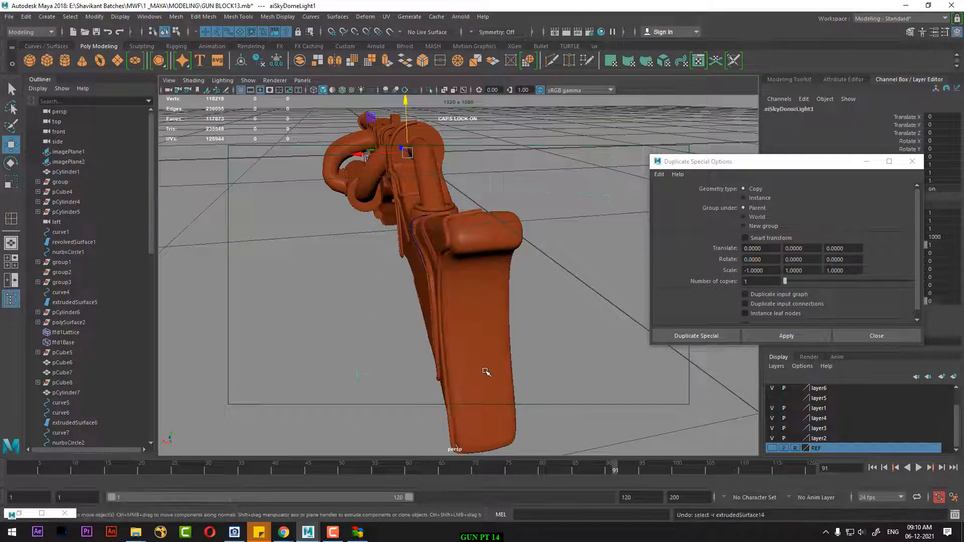
- Select the side parts' parent group and mirror it with Duplicate Special at an X scale of -1
click(431, 273)
key(Up)
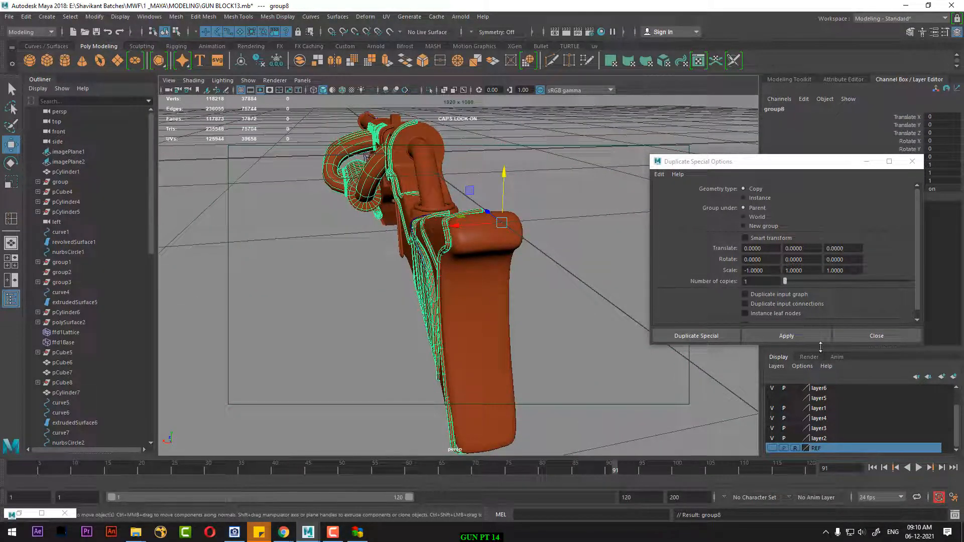
alt+drag(498, 376, 798, 304)
click(786, 336)
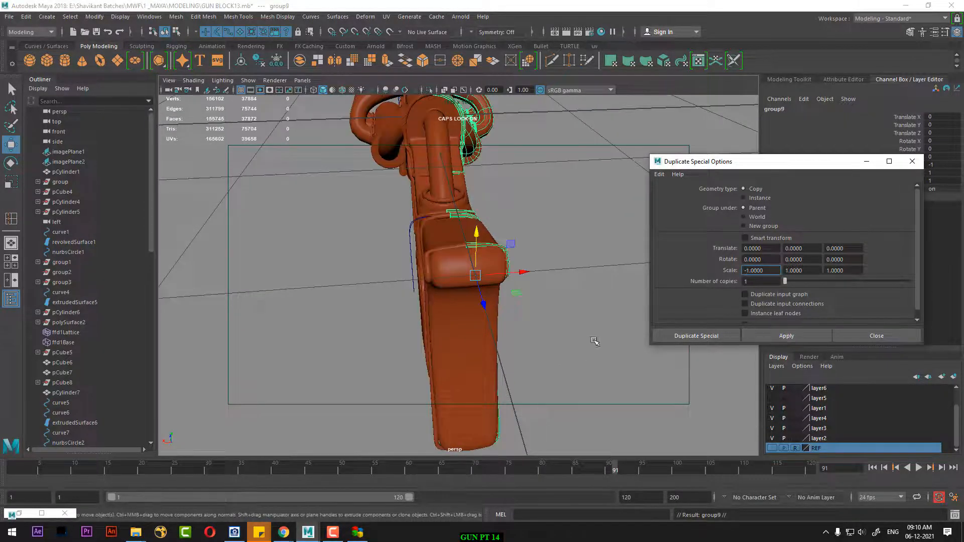
- Try to shift the CVs along the mirrored butt-end tube outward from the stock, and undo the move
alt+drag(597, 338, 445, 272)
click(444, 275)
alt+drag(550, 317, 446, 336)
right_drag(403, 175, 342, 177)
alt+drag(342, 178, 390, 199)
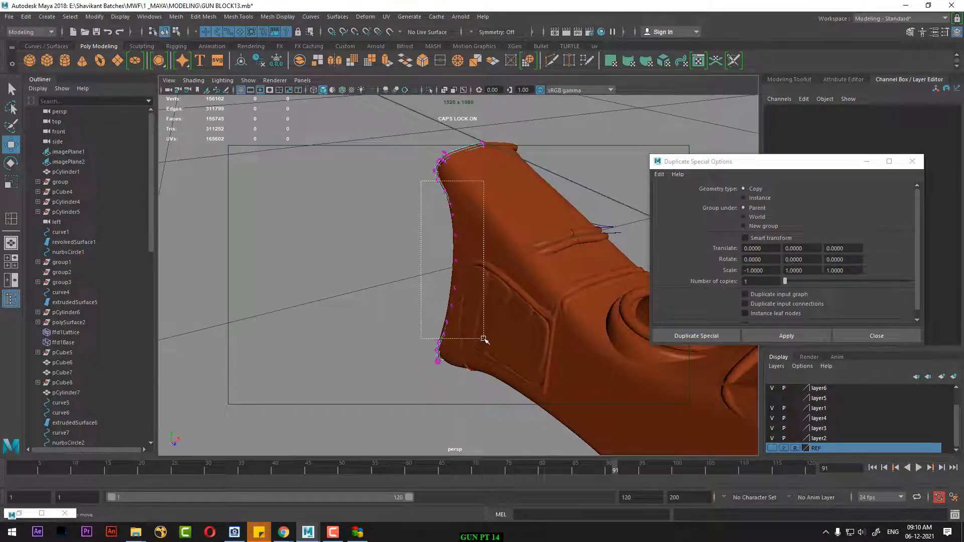
drag(484, 340, 516, 406)
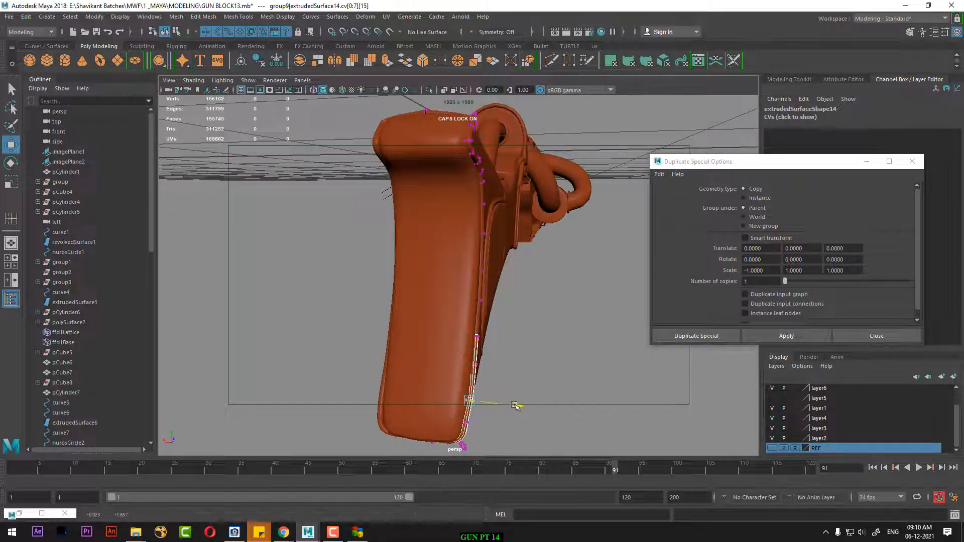
alt+drag(454, 326, 426, 210)
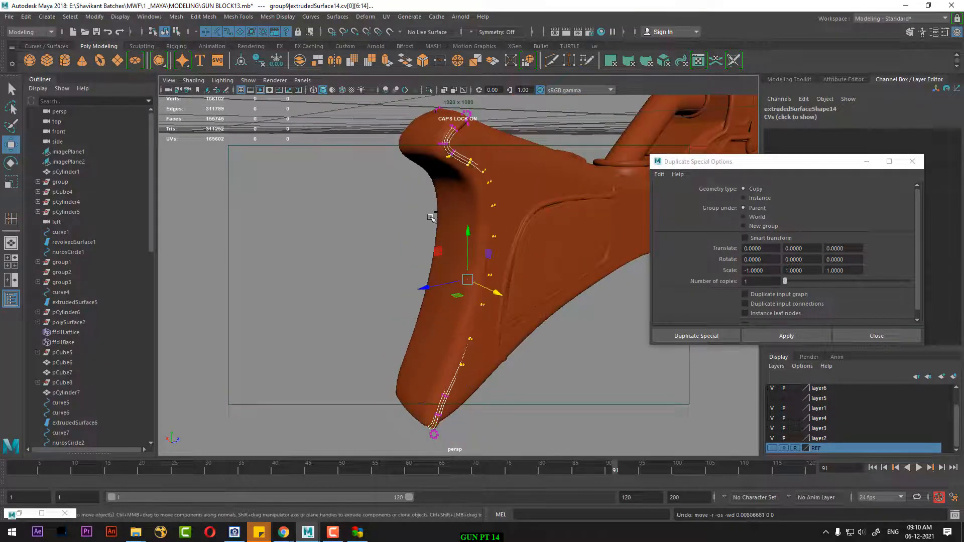
click(430, 217)
- Select the whole mirrored butt-end tube and move it outward to a Translate X of 0.016
alt+drag(489, 291, 527, 327)
right_drag(461, 200, 542, 160)
click(503, 231)
click(466, 202)
alt+drag(466, 201, 586, 318)
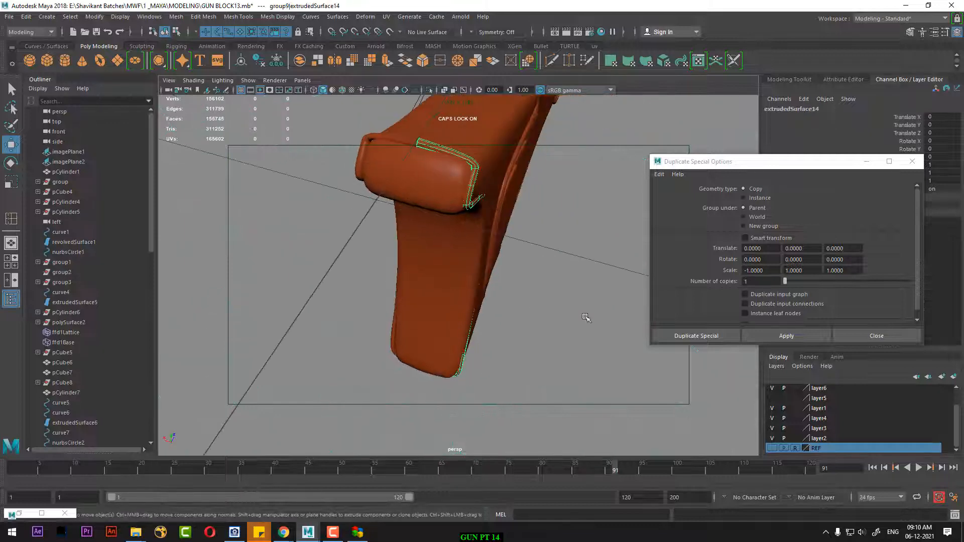
alt+drag(477, 210, 524, 271)
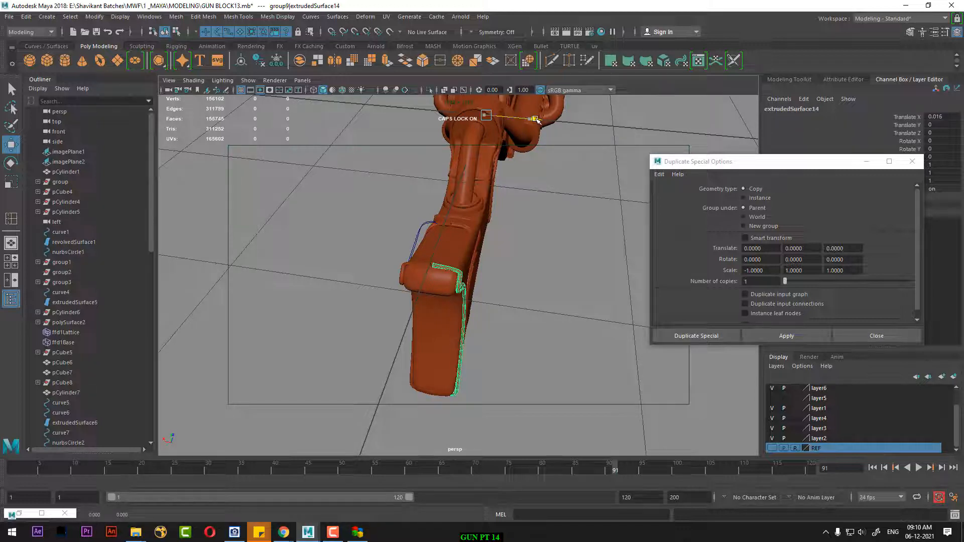
alt+drag(520, 322, 528, 281)
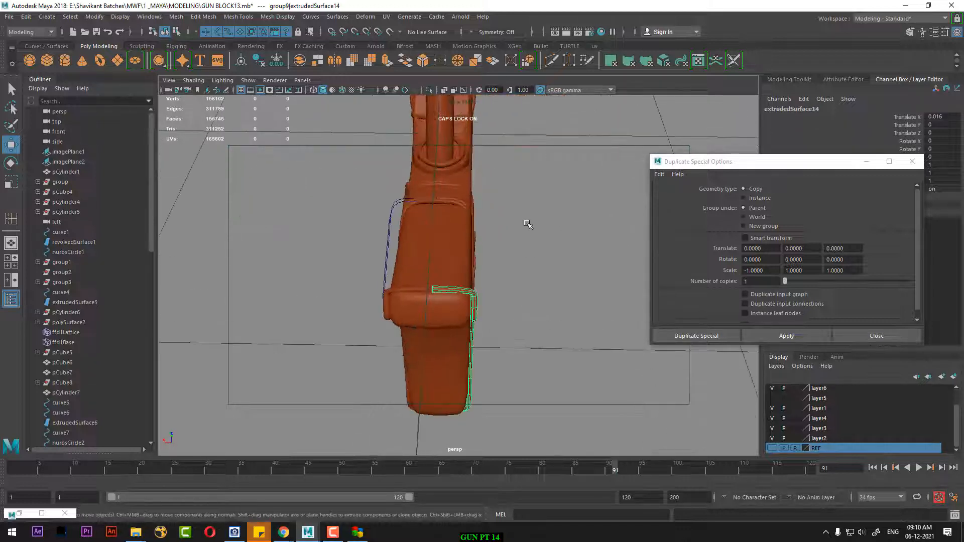
- Move the CVs at both ends of the mirrored butt-end tube along X to the gun's centre line
right_drag(528, 224, 462, 281)
drag(422, 342, 427, 346)
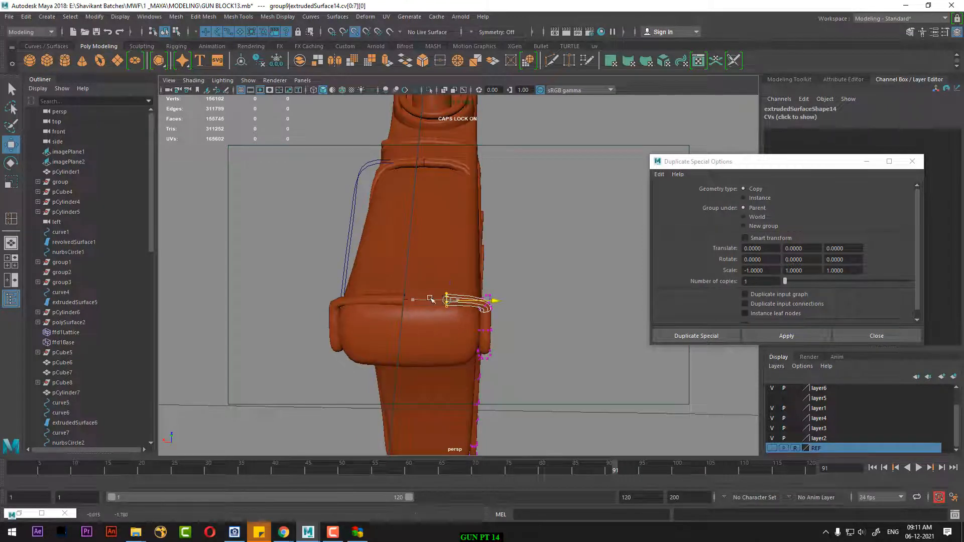
alt+drag(466, 310, 437, 292)
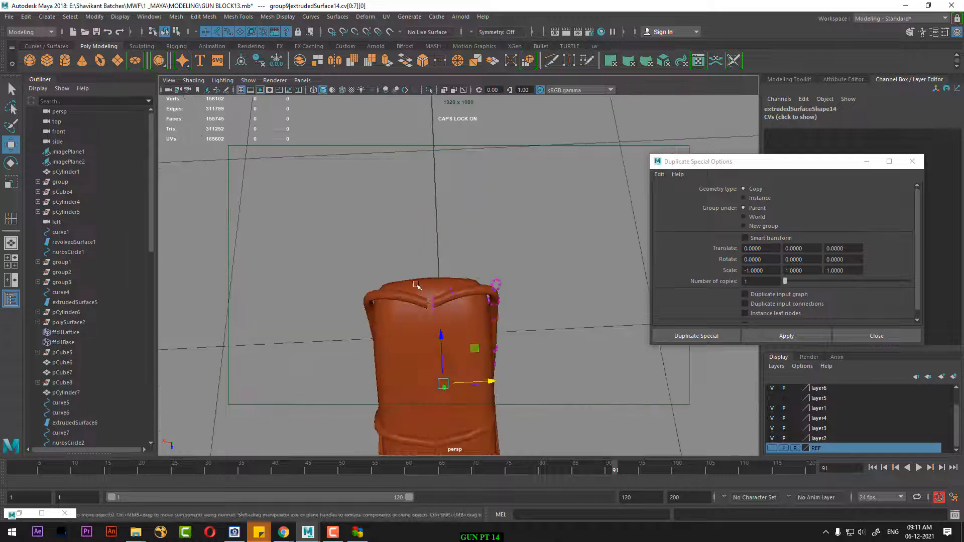
alt+drag(441, 328, 463, 348)
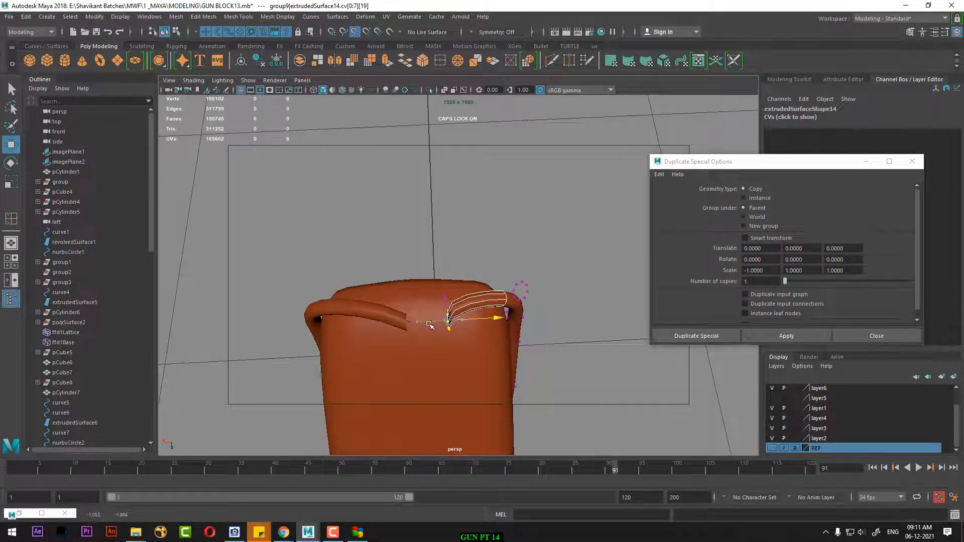
alt+drag(407, 325, 551, 330)
right_drag(414, 279, 462, 249)
click(510, 224)
- Adjust the two CV rows before the lower end of the mirrored butt-end tube sideways to fit the stock's bottom corner
alt+drag(510, 224, 427, 226)
alt+middle_drag(462, 216, 453, 312)
alt+drag(454, 312, 386, 324)
alt+drag(425, 307, 505, 327)
click(501, 307)
right_drag(531, 263, 473, 265)
scroll(490, 304, up, 2)
drag(420, 366, 520, 335)
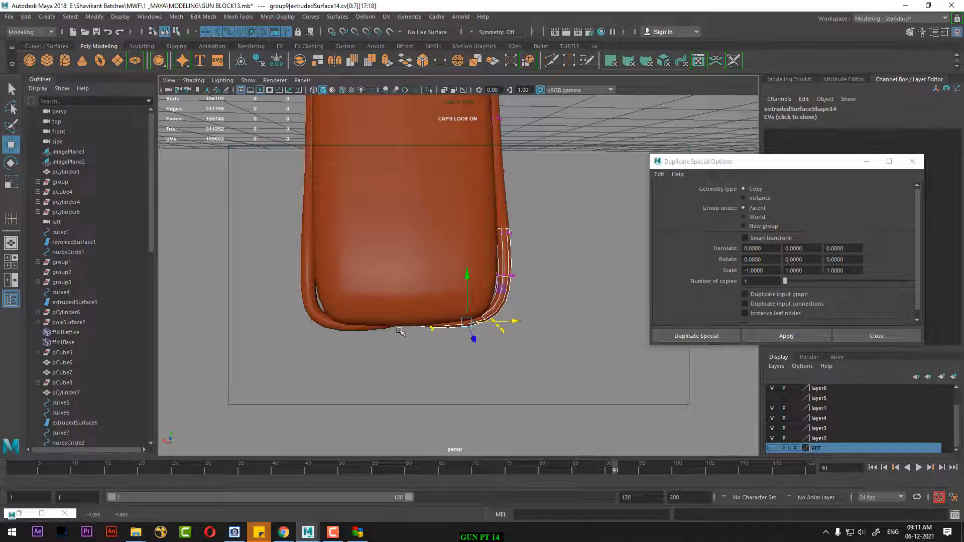
- Adjust the matching two CV rows near the lower end of the original butt-end tube sideways
alt+drag(399, 330, 332, 339)
click(314, 330)
right_drag(592, 204, 535, 204)
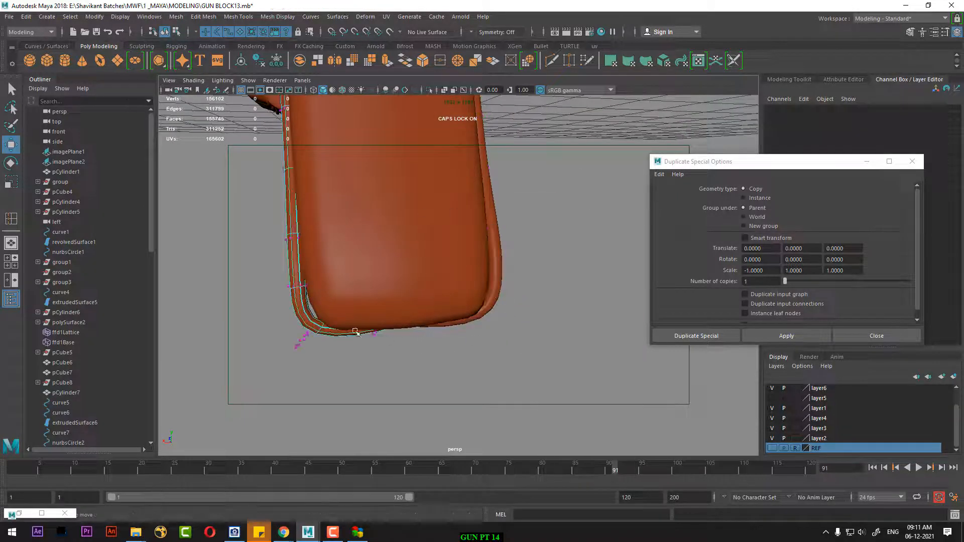
drag(358, 377, 405, 391)
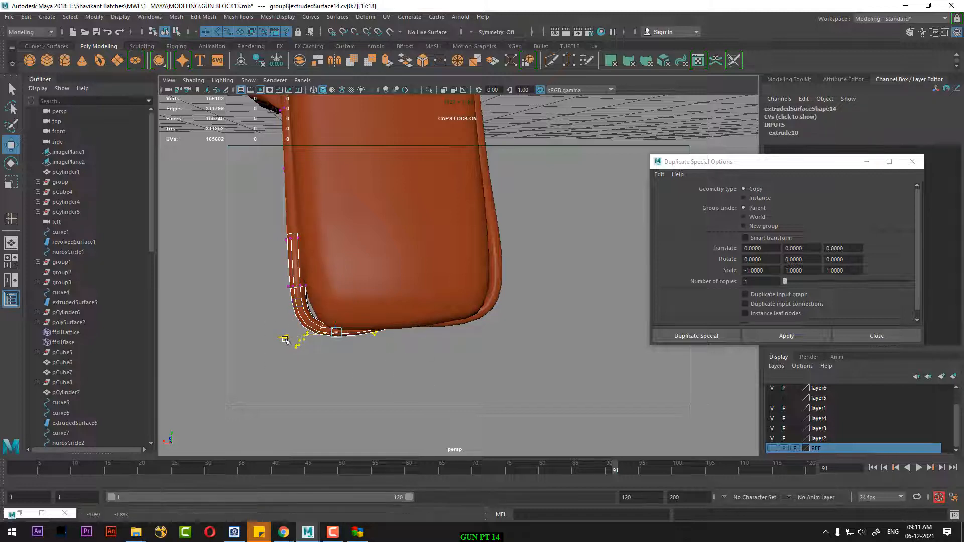
- Undo the last edits on the original tube and move the mirrored tube's lower end CVs in line with it
alt+drag(303, 340, 476, 313)
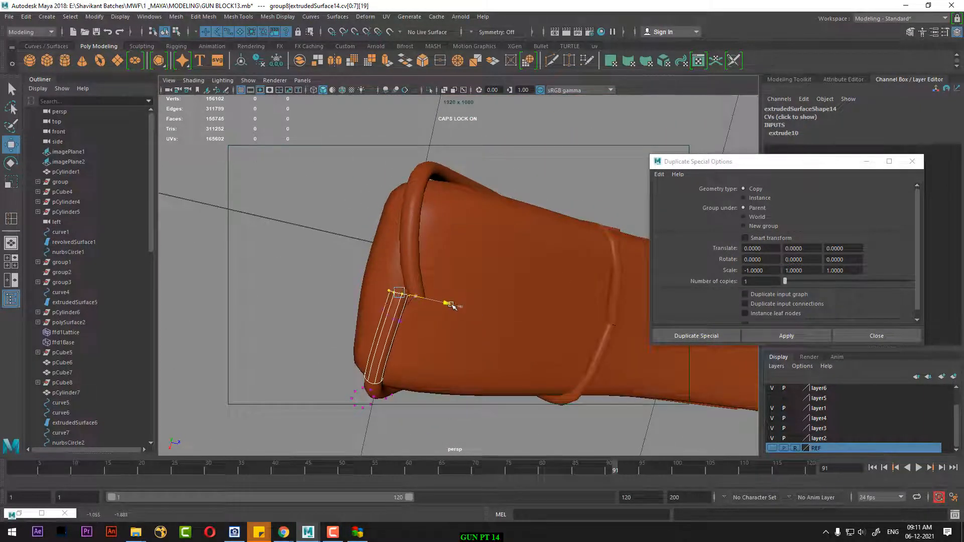
key(ctrl+z)
key(ctrl+z)
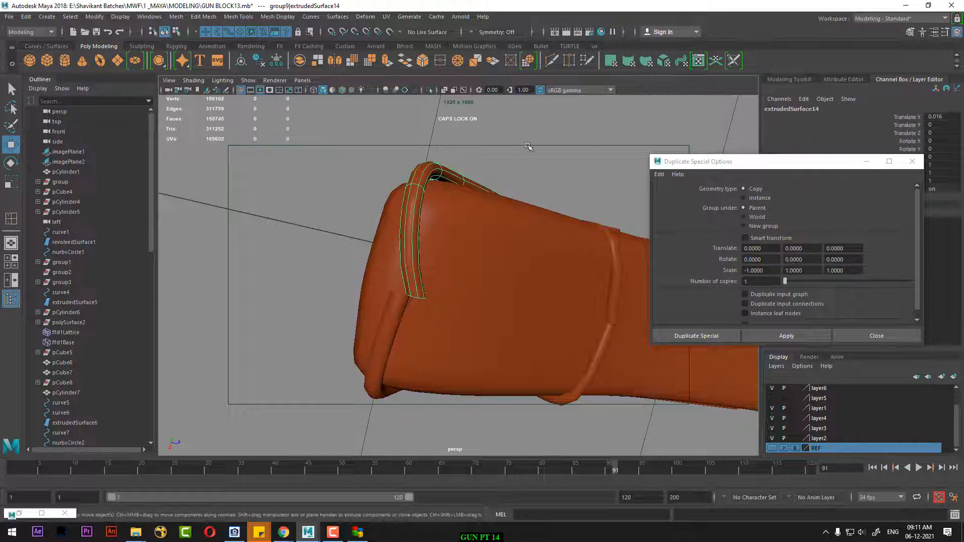
drag(459, 290, 364, 284)
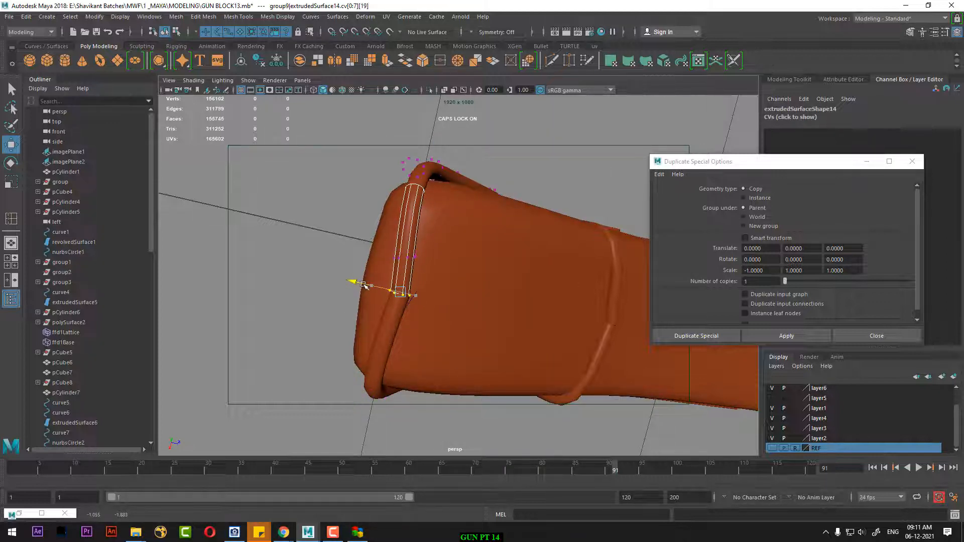
- Fine-tune the butt-end tube's lower end CV row sideways to line up with its other half, and return to object selection
alt+right_drag(364, 285, 420, 305)
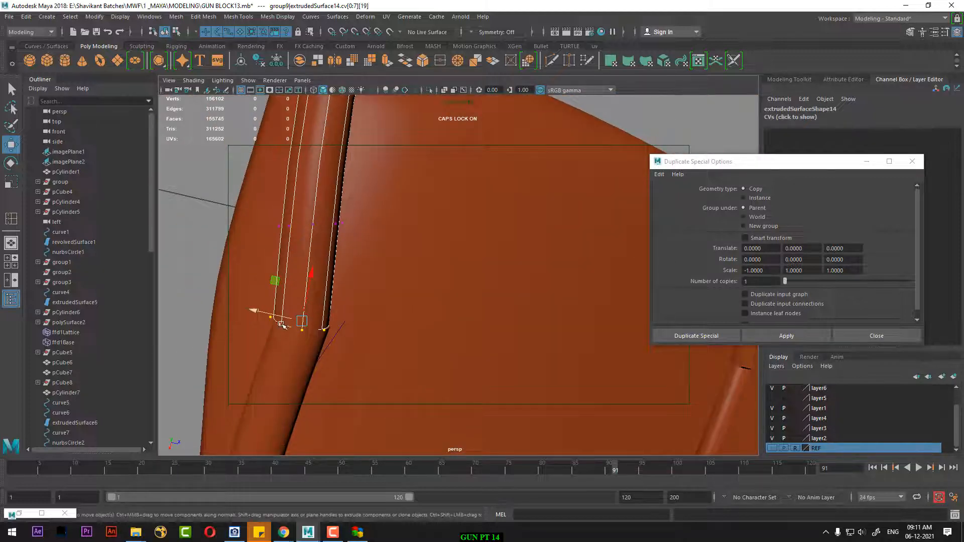
alt+right_drag(458, 379, 409, 368)
alt+drag(409, 368, 491, 312)
alt+middle_drag(499, 216, 489, 300)
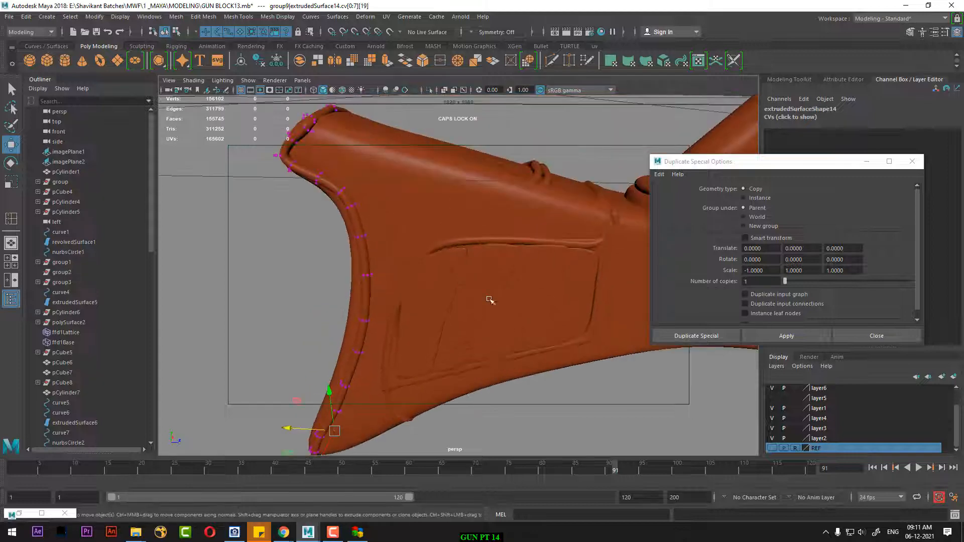
right_drag(392, 226, 467, 175)
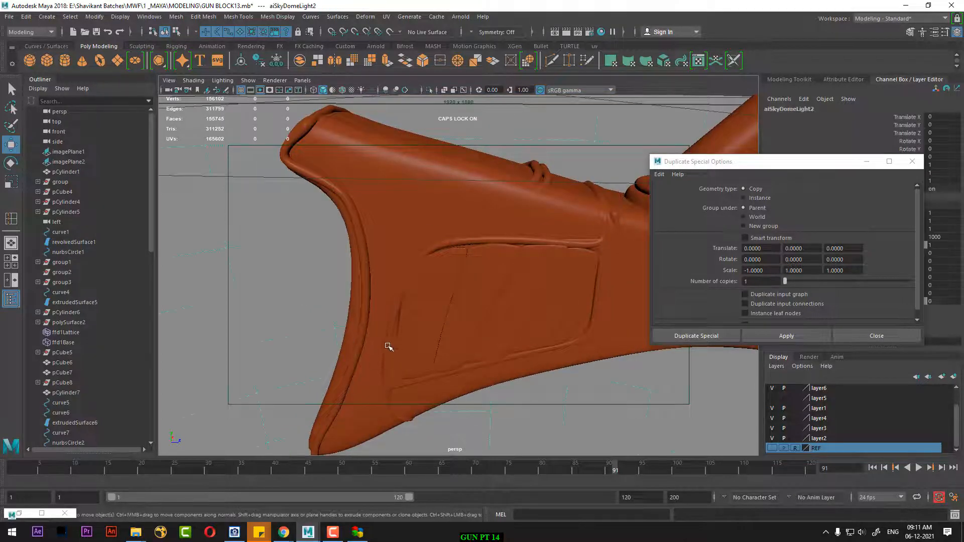
- Move the lower rear corner vertices of the original side's inset stock panel along X to fit the stock surface
click(389, 347)
alt+drag(389, 347, 491, 336)
click(440, 395)
click(595, 362)
click(501, 275)
right_drag(566, 237, 533, 242)
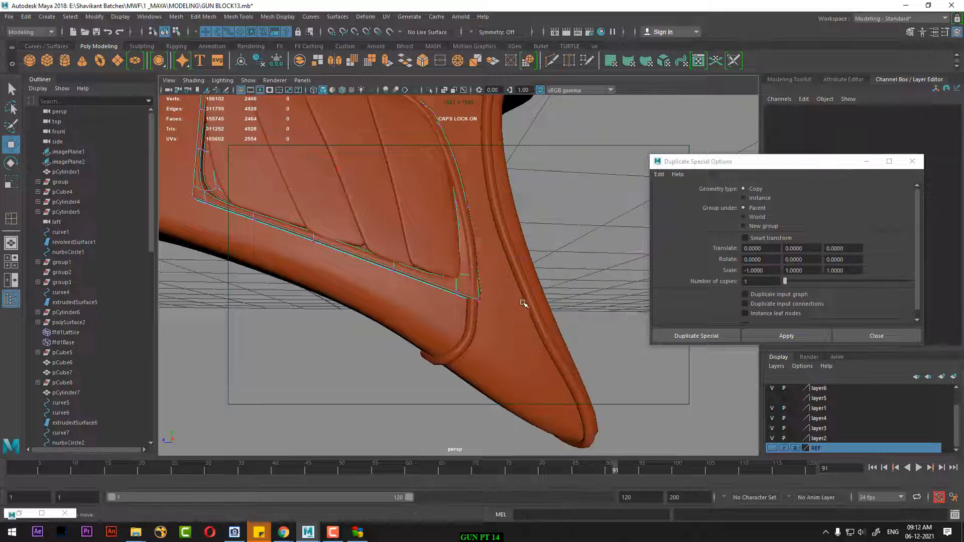
alt+drag(523, 303, 477, 320)
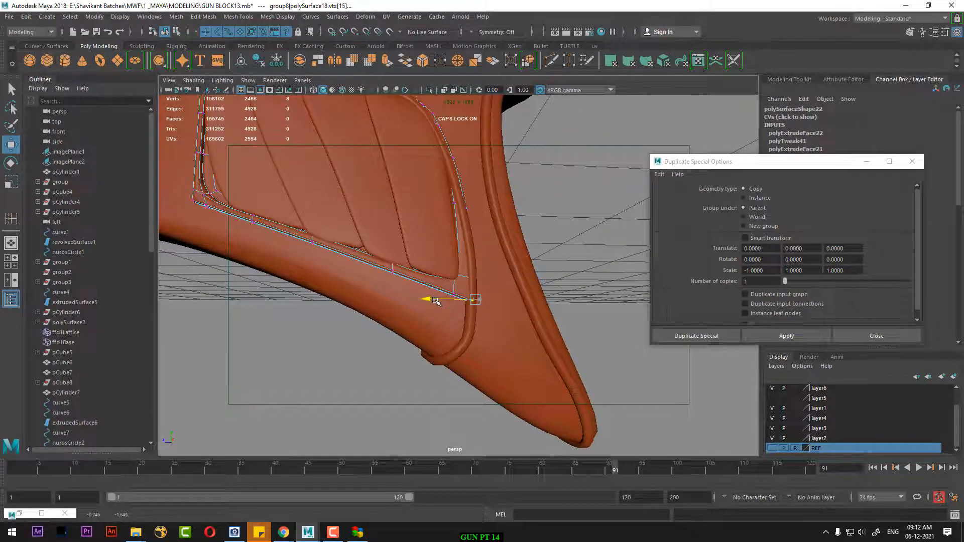
- Move the vertices along the original panel's curved rear edge sideways against the stock, and return to object selection
alt+middle_drag(497, 213, 502, 286)
alt+right_drag(467, 271, 493, 265)
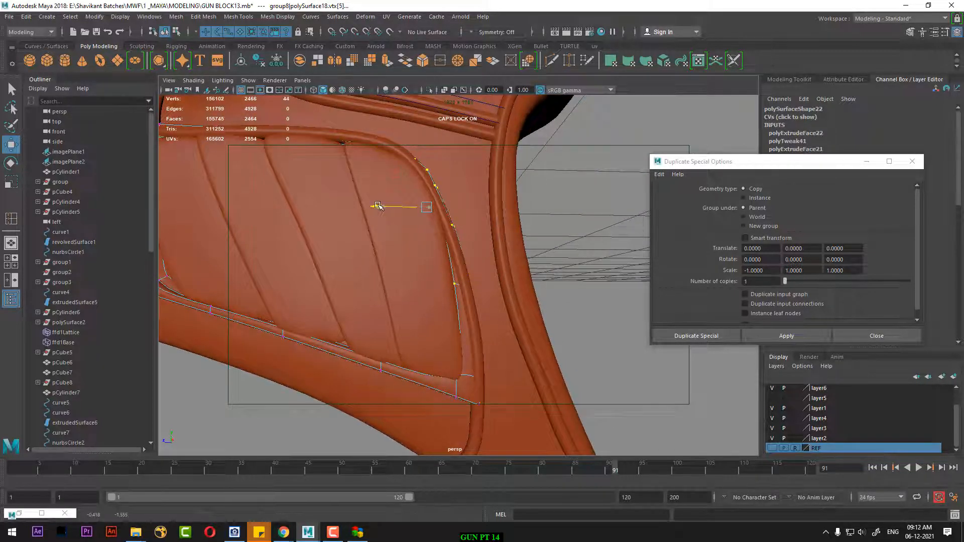
alt+drag(508, 202, 566, 247)
alt+drag(423, 262, 412, 303)
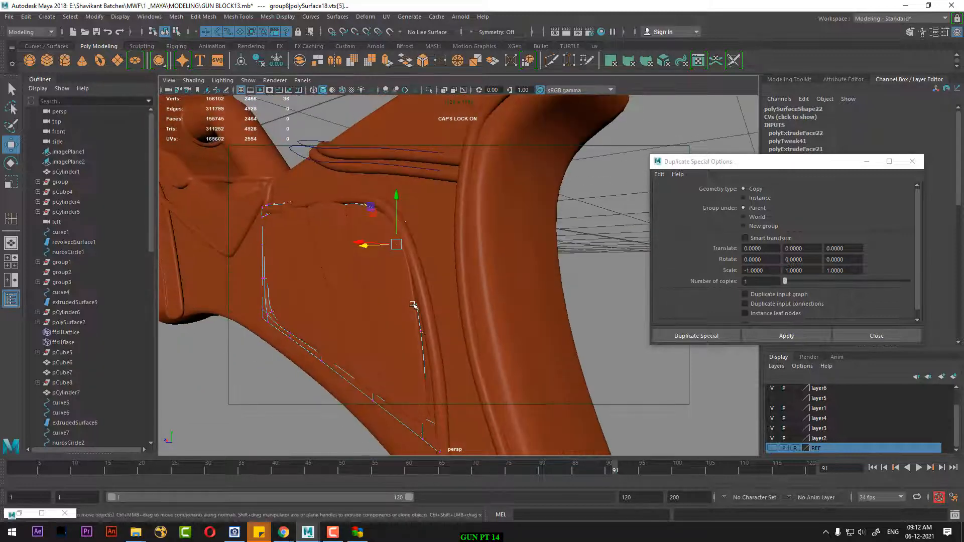
right_drag(413, 259, 490, 220)
alt+drag(497, 221, 580, 312)
alt+right_drag(581, 313, 475, 327)
alt+middle_drag(475, 327, 482, 322)
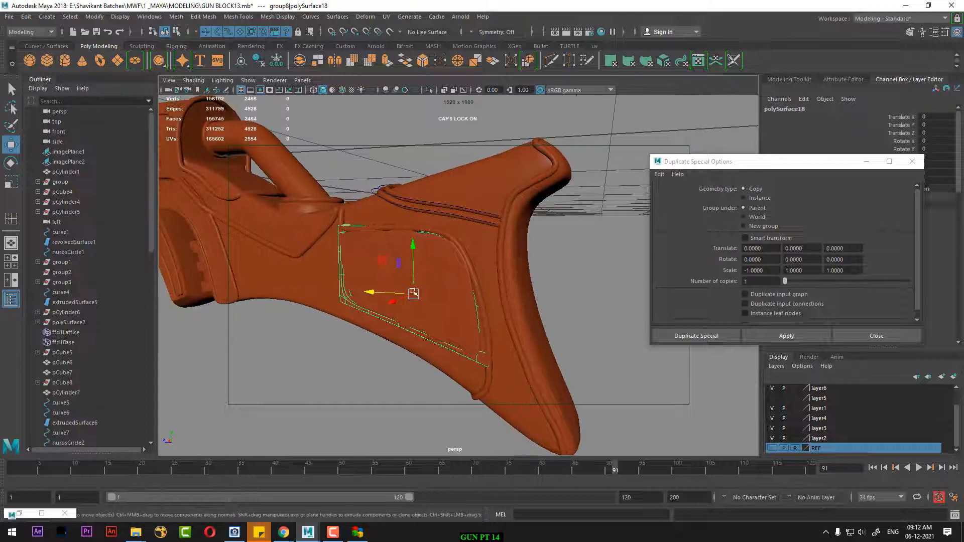
- Delete the old mirrored copy of the inset stock panel from the opposite side
alt+drag(585, 248, 514, 300)
click(541, 237)
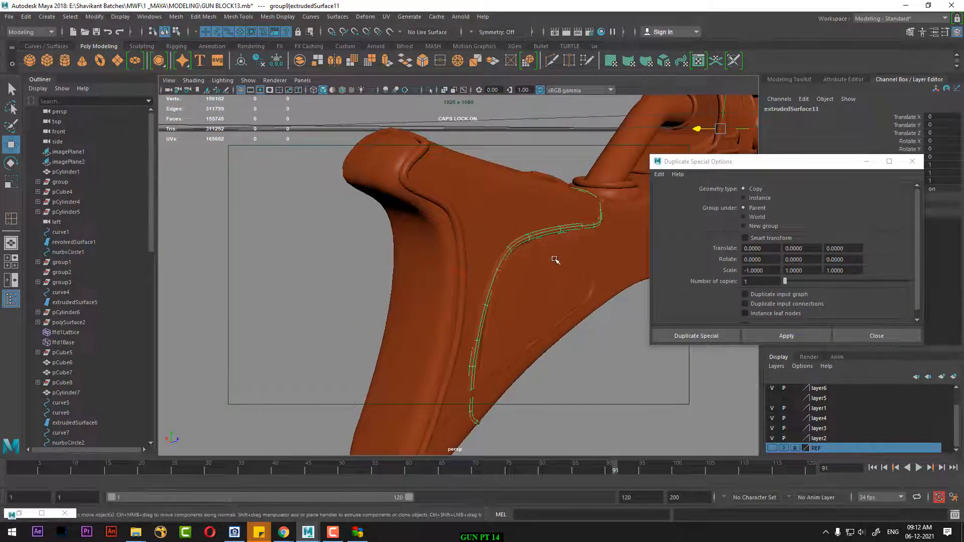
mouse_move(556, 263)
alt+mouse_down()
mouse_move(560, 278)
mouse_move(490, 282)
mouse_move(571, 269)
alt+mouse_up()
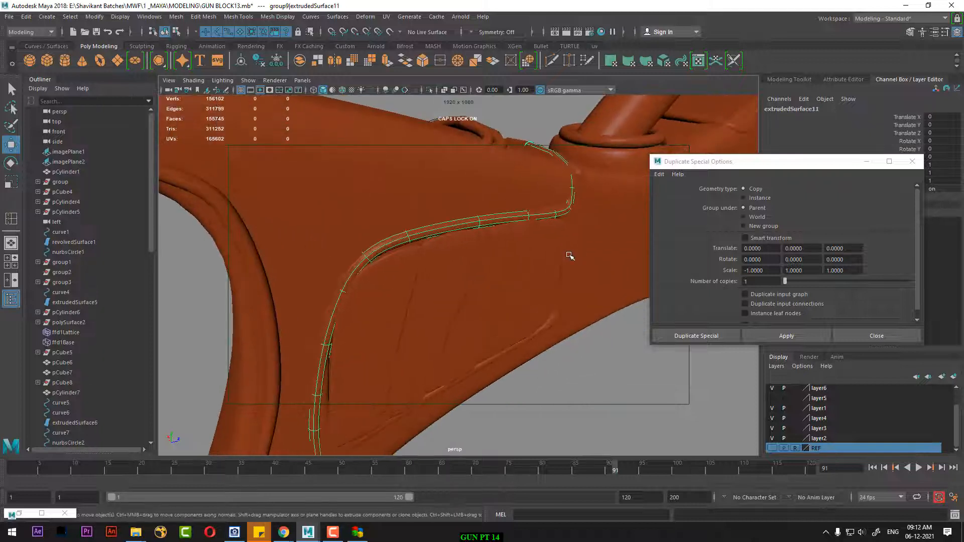
shift+click(558, 257)
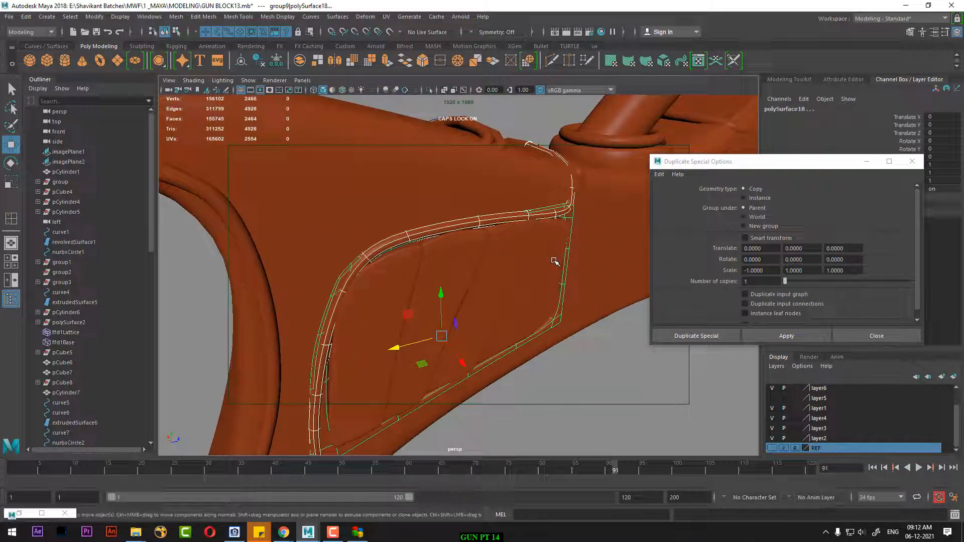
click(559, 319)
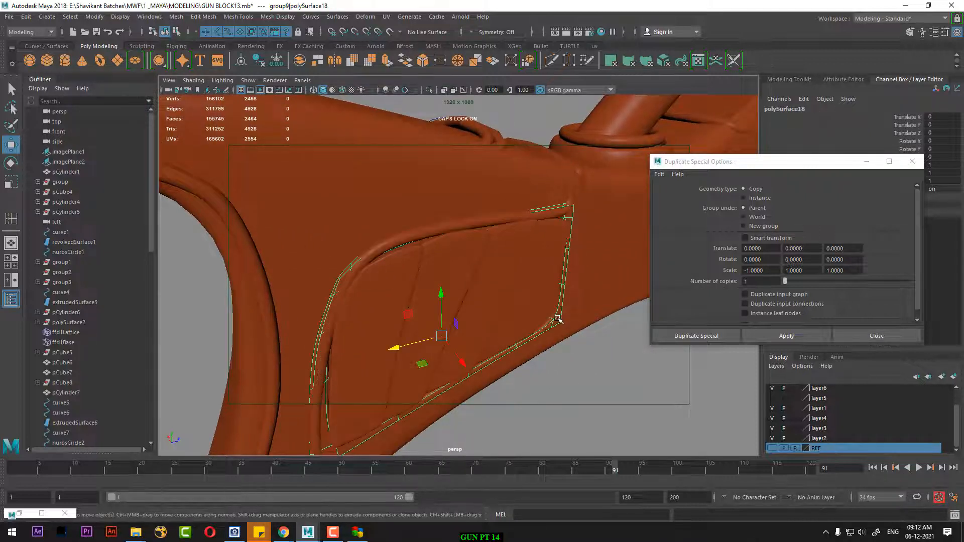
key(Delete)
- Try to mirror the adjusted stock panel with Duplicate Special at Scale X -1 about its current pivot
alt+drag(442, 307, 573, 317)
click(341, 327)
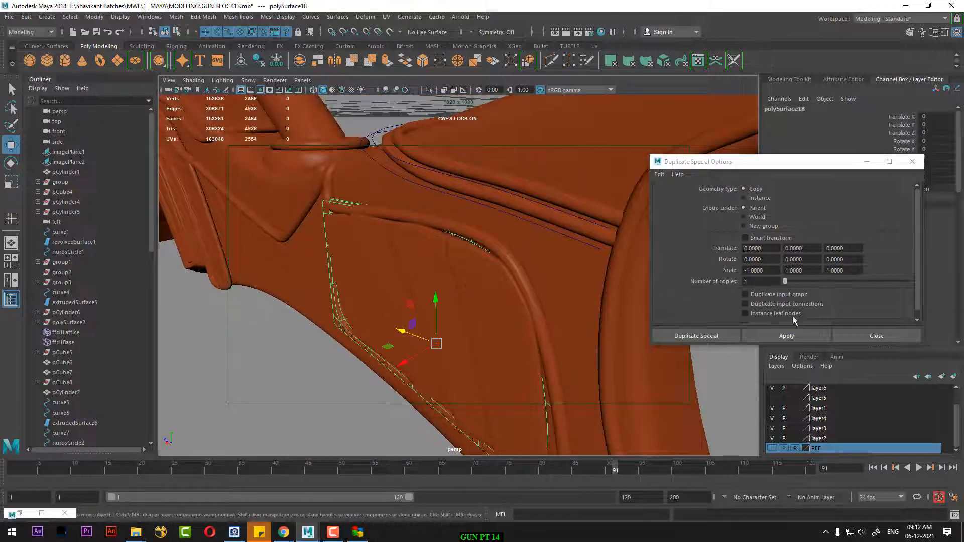
click(786, 336)
alt+drag(402, 351, 454, 299)
key(ctrl+z)
- Snap the stock panel's pivot to the gun's centre line in the top view and mirror the panel with Duplicate Special at Scale X -1
key(space)
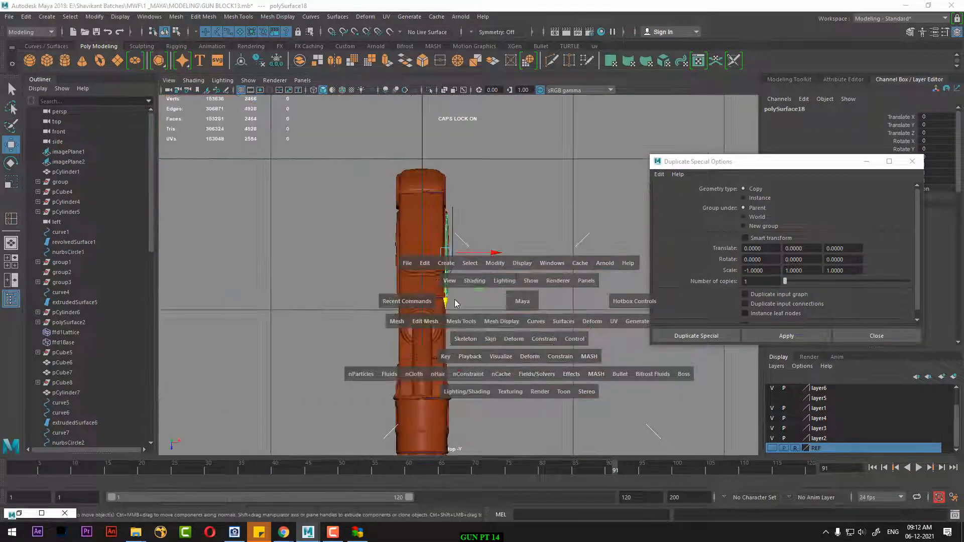
click(465, 339)
click(395, 225)
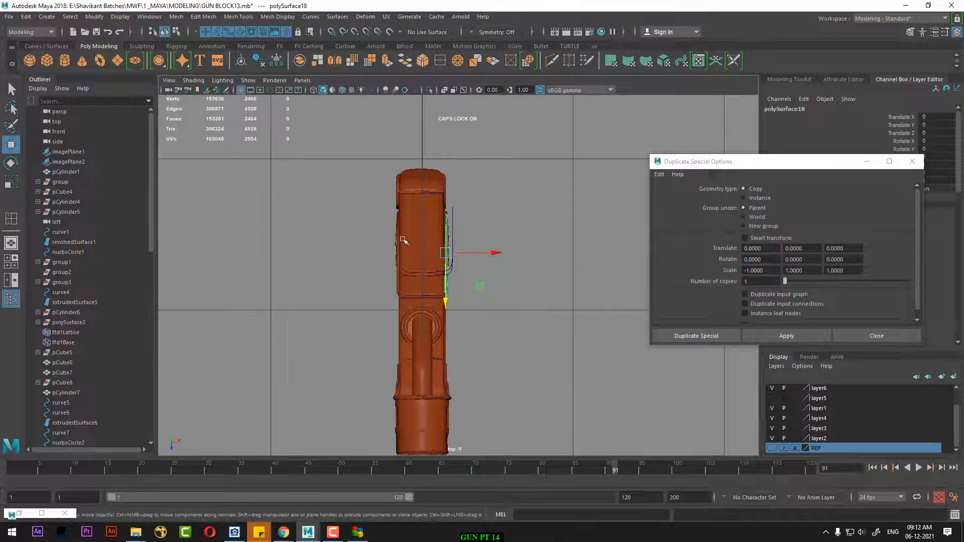
scroll(403, 241, up, 3)
key(e)
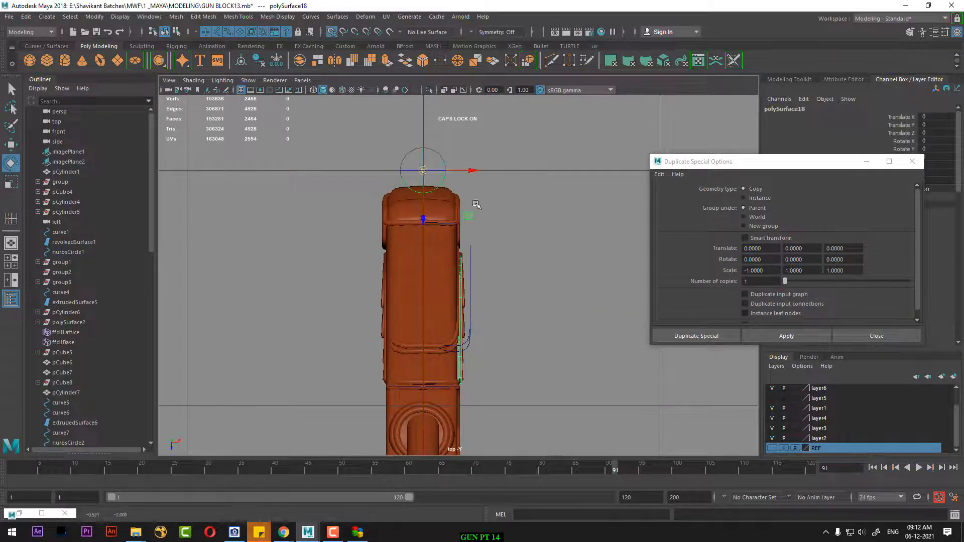
click(792, 339)
key(space)
drag(519, 357, 447, 382)
key(w)
- Move the CV rows at the lower bend of the mirrored tube around the stock panel along X to fit the stock's corner
click(551, 406)
alt+drag(559, 397, 452, 384)
click(410, 368)
alt+middle_drag(512, 351, 538, 280)
alt+right_drag(538, 280, 514, 305)
alt+right_drag(515, 304, 538, 298)
drag(396, 402, 394, 403)
alt+drag(470, 371, 407, 347)
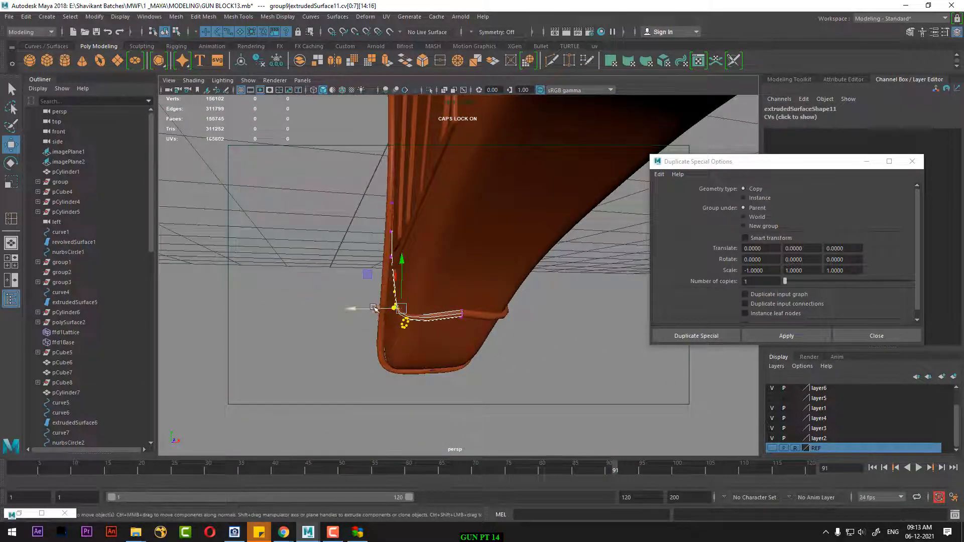
alt+drag(366, 310, 534, 369)
click(534, 369)
- Move the mirrored long trim tube running along the gun body about 0.007 along X
alt+drag(456, 282, 308, 318)
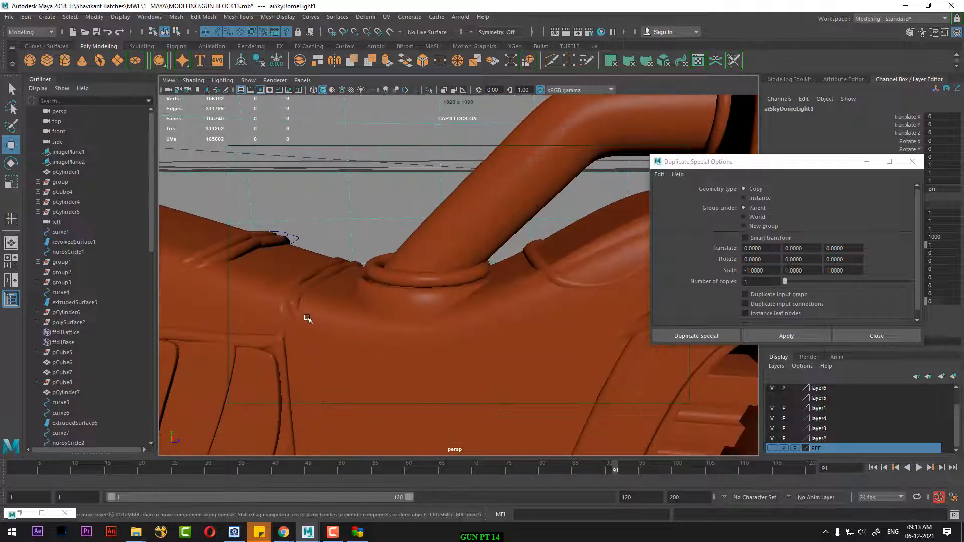
click(349, 345)
alt+drag(419, 335, 582, 367)
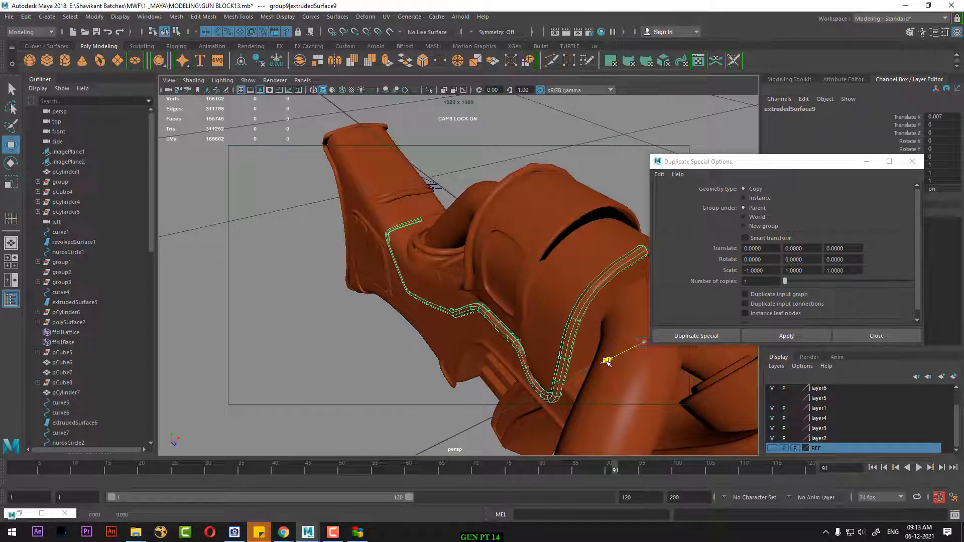
- Move the end CV row of the mirrored long trim tube along X to the gun's centre line behind the pipe joint
alt+drag(603, 362, 469, 253)
alt+right_drag(470, 252, 495, 287)
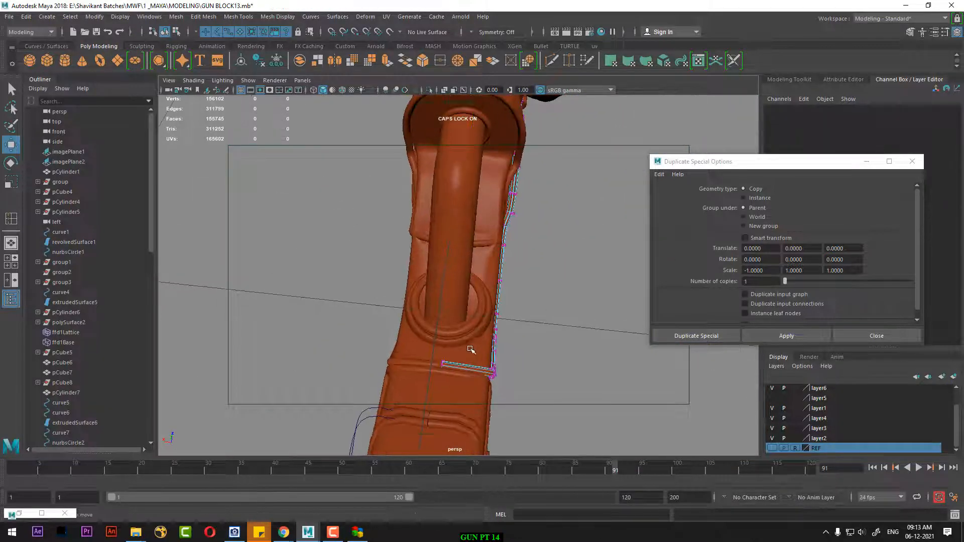
drag(470, 350, 426, 369)
alt+middle_drag(427, 366, 440, 330)
mouse_move(440, 330)
alt+right_down()
mouse_move(462, 333)
mouse_move(488, 370)
mouse_move(434, 346)
alt+right_up()
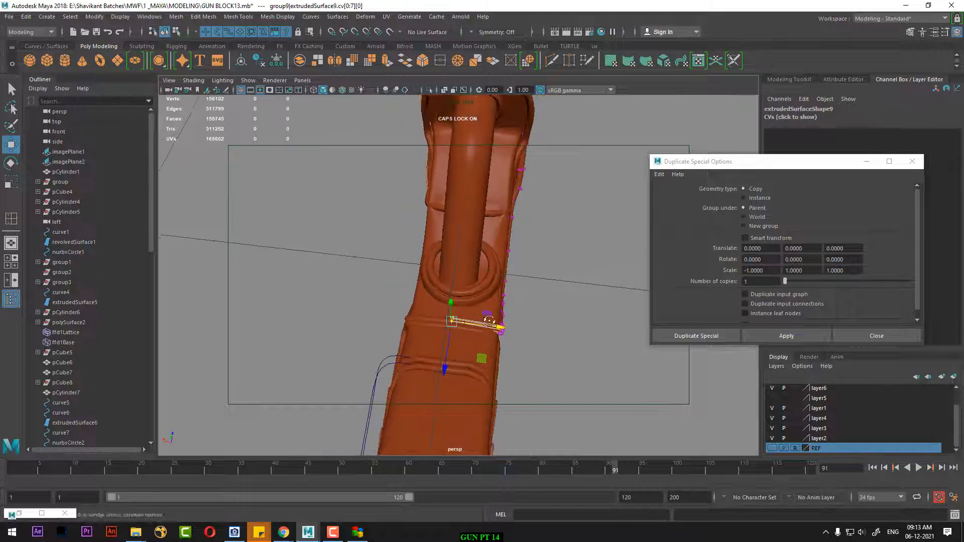
alt+drag(434, 346, 396, 271)
right_drag(396, 263, 508, 168)
click(504, 196)
- Delete the low-poly cover piece lying over the vented panel on the side of the gun body
alt+right_drag(447, 282, 412, 317)
alt+drag(412, 316, 631, 336)
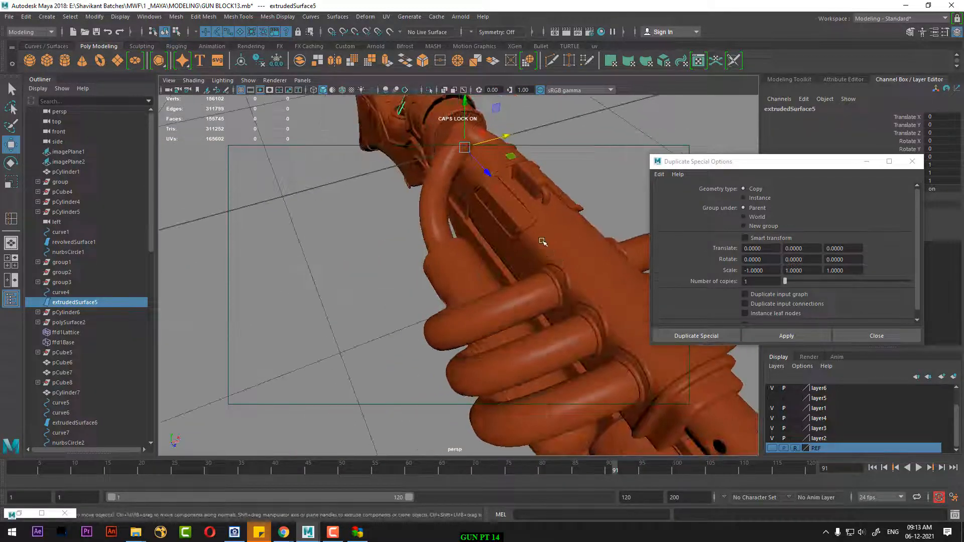
click(515, 221)
click(538, 238)
alt+drag(538, 239, 571, 217)
alt+middle_drag(570, 217, 535, 228)
scroll(535, 228, up, 5)
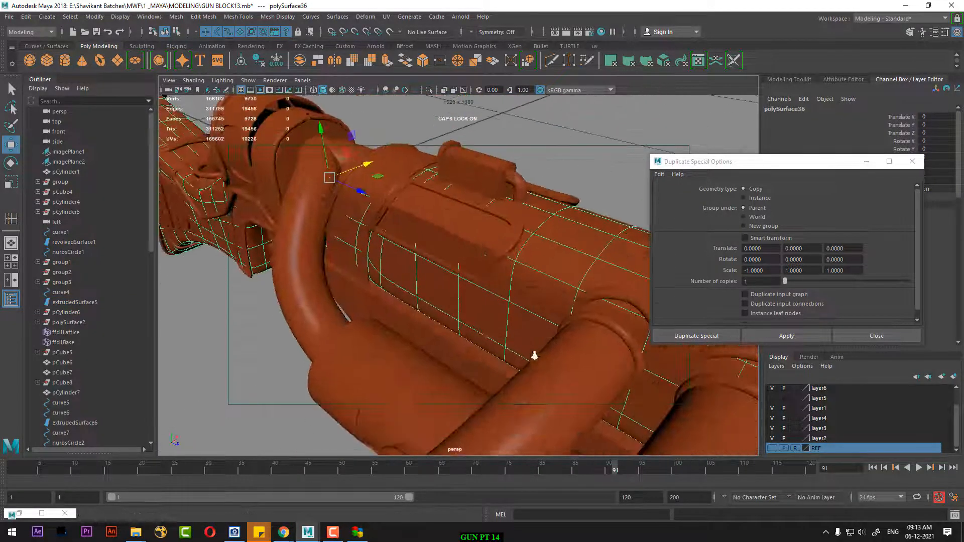
click(470, 229)
click(479, 245)
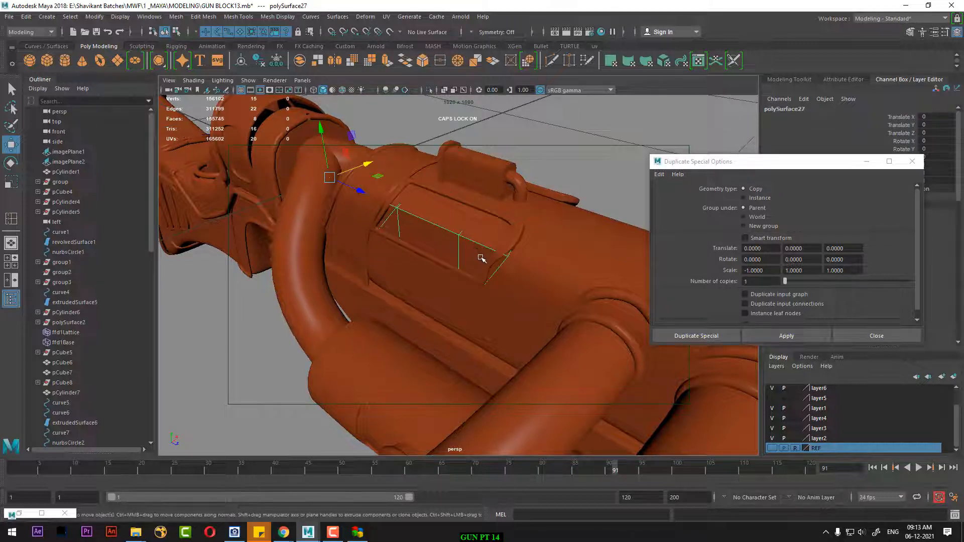
key(Delete)
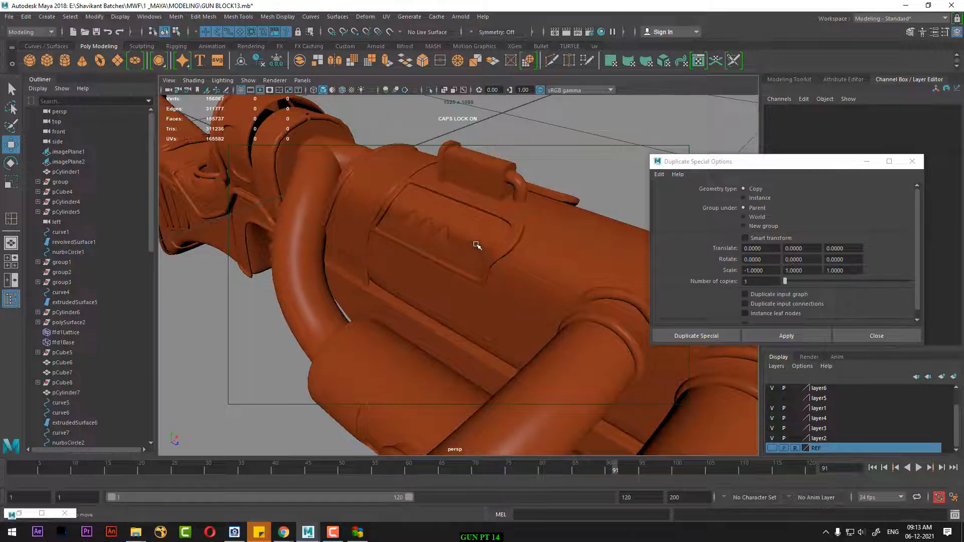
- Move the pivot of the original side's vented body panel to the gun's centre line, using the wireframe top view
click(475, 245)
click(515, 280)
alt+drag(516, 280, 455, 316)
alt+right_drag(454, 316, 476, 291)
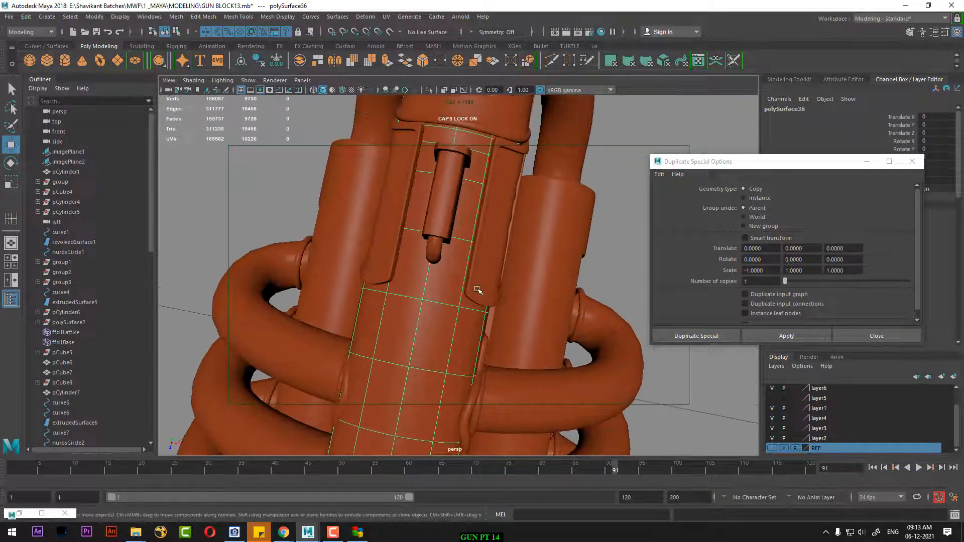
click(477, 303)
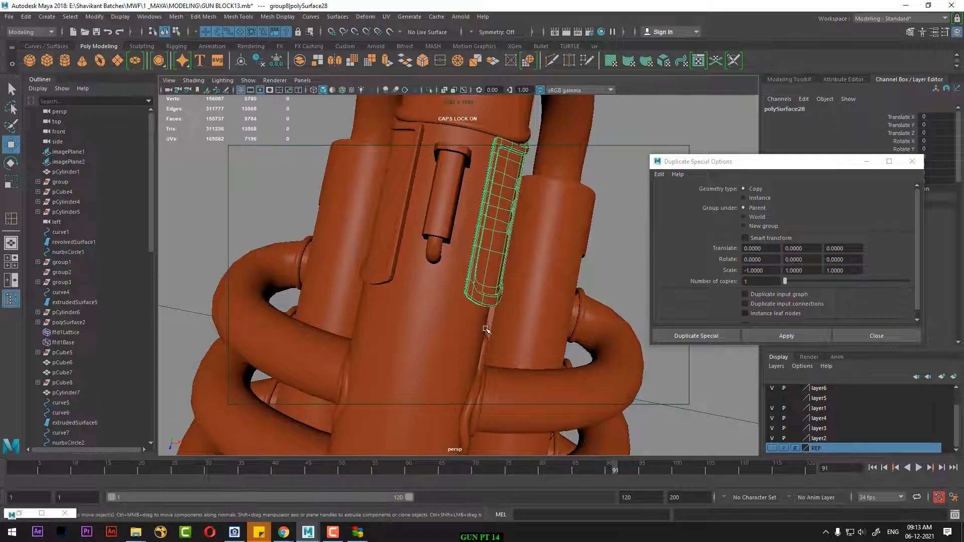
alt+right_drag(486, 329, 467, 290)
key(space)
alt+drag(467, 290, 439, 276)
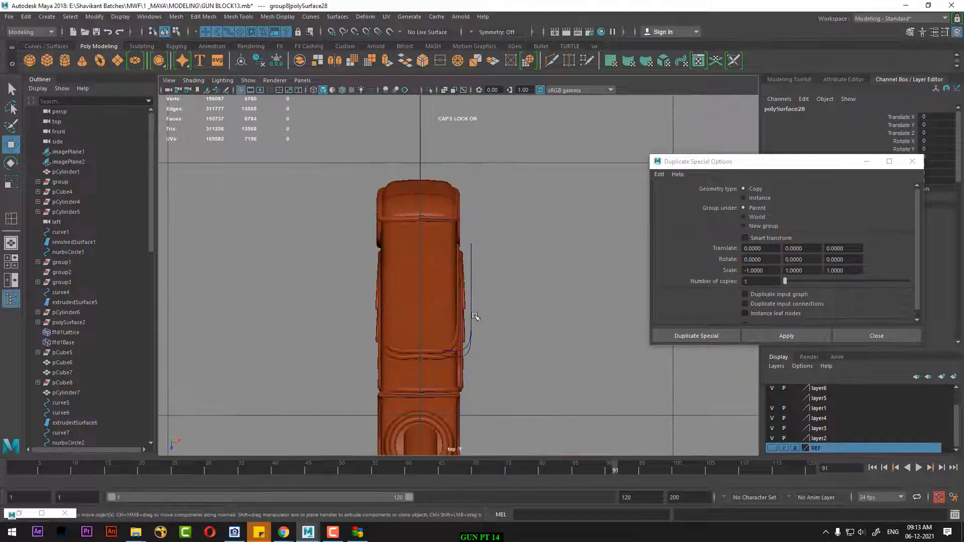
mouse_move(476, 332)
alt+middle_down()
mouse_move(483, 161)
mouse_move(501, 151)
alt+middle_up()
alt+middle_drag(432, 351, 435, 126)
alt+middle_drag(416, 233, 415, 133)
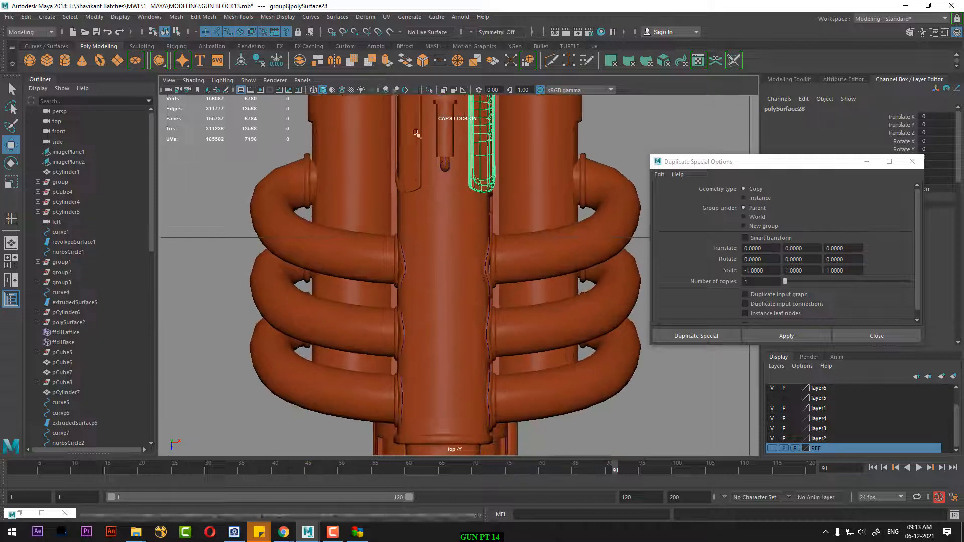
click(315, 91)
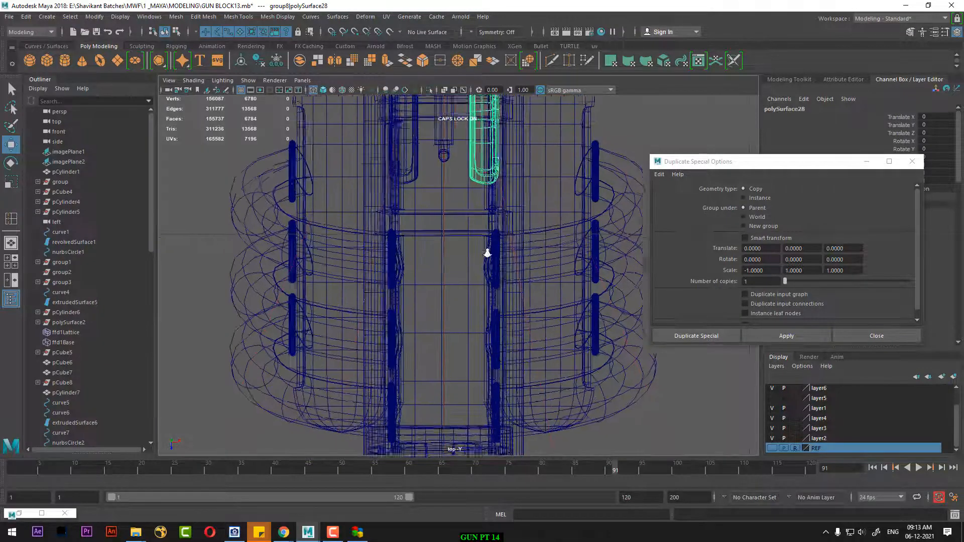
alt+middle_drag(487, 252, 483, 348)
alt+right_drag(467, 254, 462, 218)
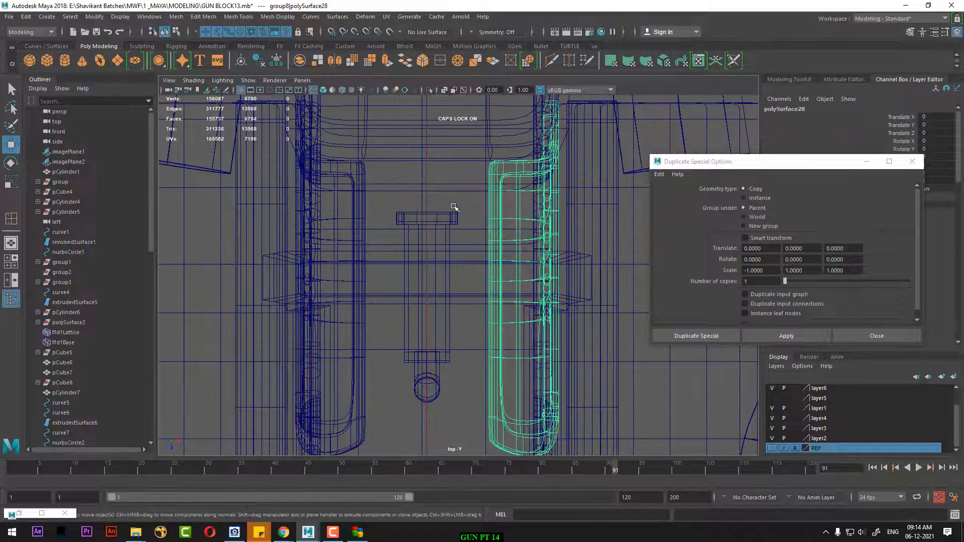
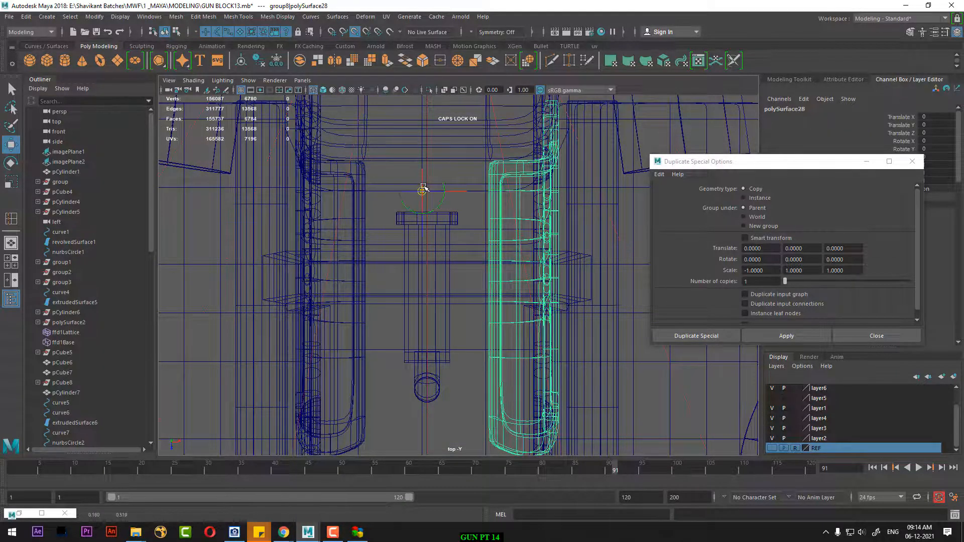
key(space)
drag(498, 262, 493, 159)
mouse_move(522, 198)
alt+mouse_down()
mouse_move(547, 217)
mouse_move(540, 190)
alt+mouse_up()
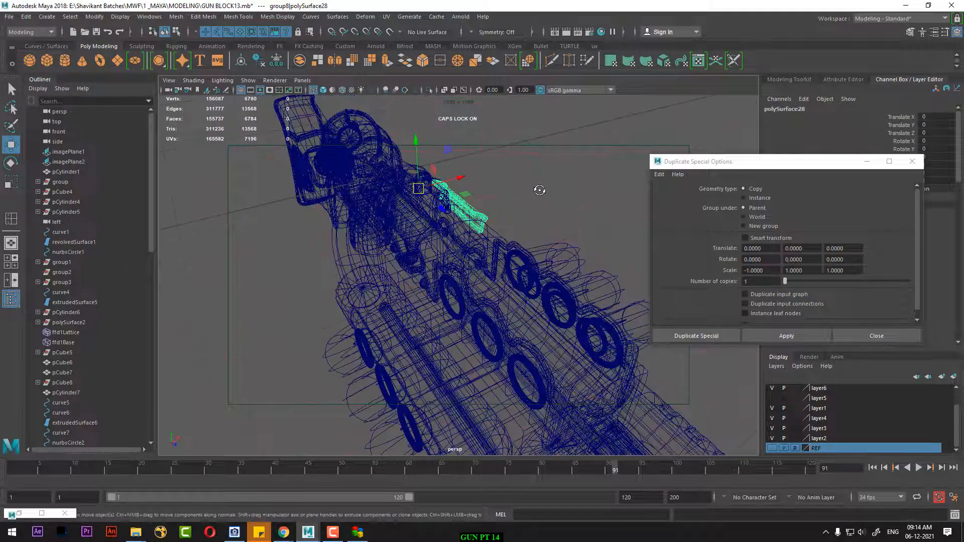
key(5)
- Delete the old mirrored copy of the vented panel from the opposite side of the gun body
alt+drag(447, 232, 477, 233)
alt+right_drag(478, 233, 422, 254)
alt+drag(458, 255, 427, 259)
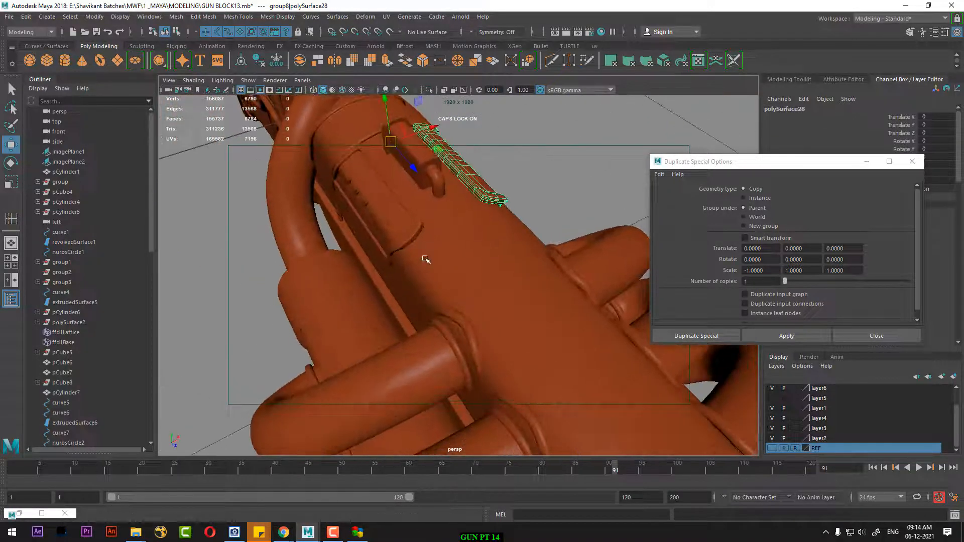
click(412, 236)
key(Delete)
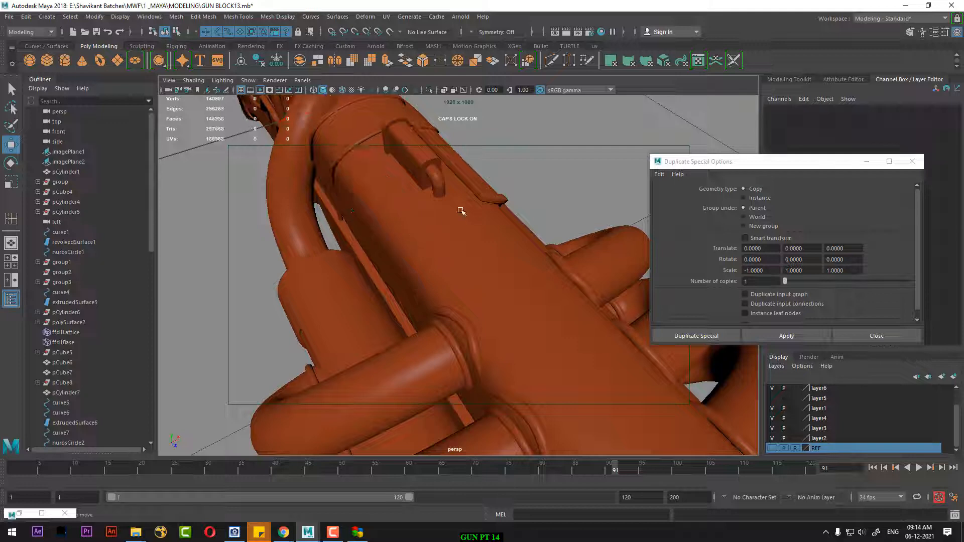
- Mirror the original side's vented body panel to the opposite side as a copy with X scale -1
key(ctrl+z)
click(776, 334)
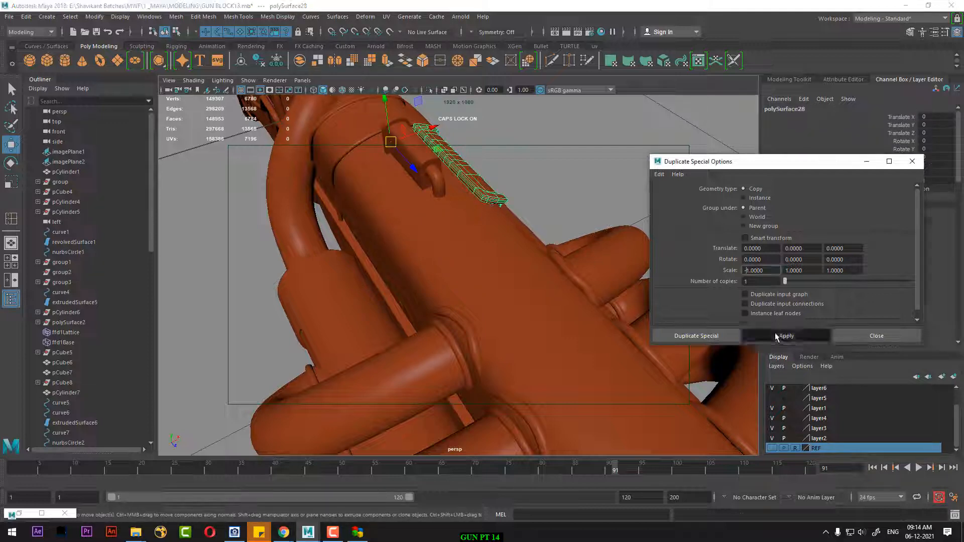
alt+drag(510, 333, 506, 283)
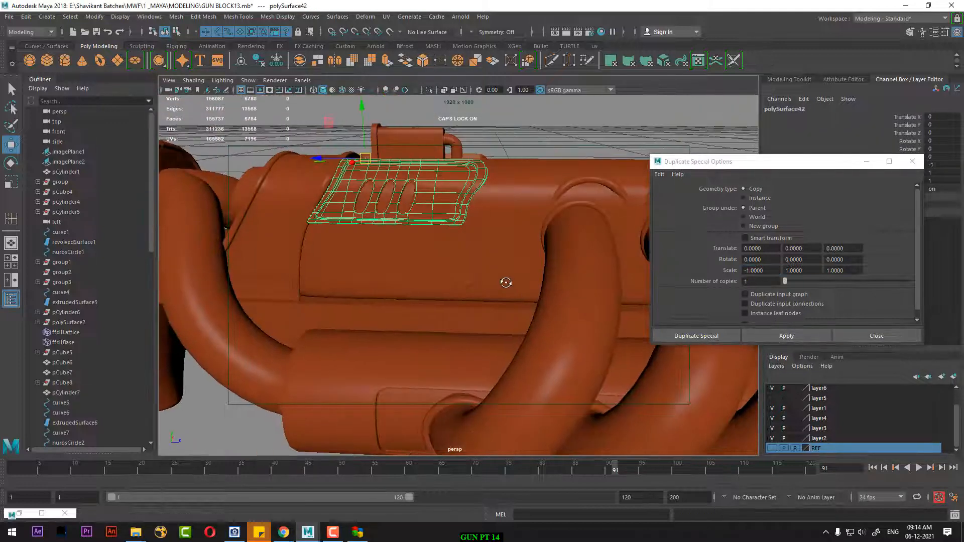
click(513, 136)
alt+drag(485, 211, 525, 281)
- Delete the old mirrored wavy trim tube, the upper pipe rings and the three curved pipes from the opposite side
click(511, 177)
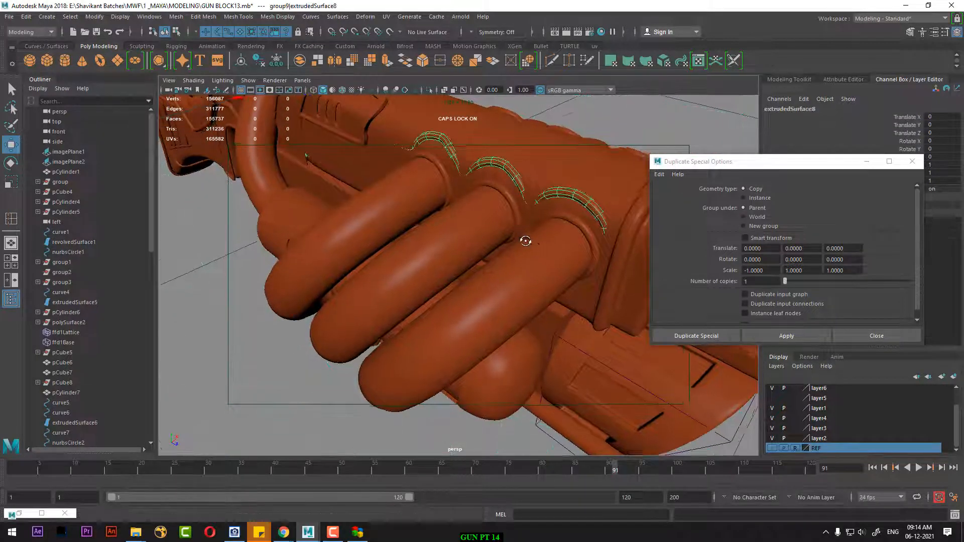
alt+drag(523, 237, 521, 241)
click(485, 229)
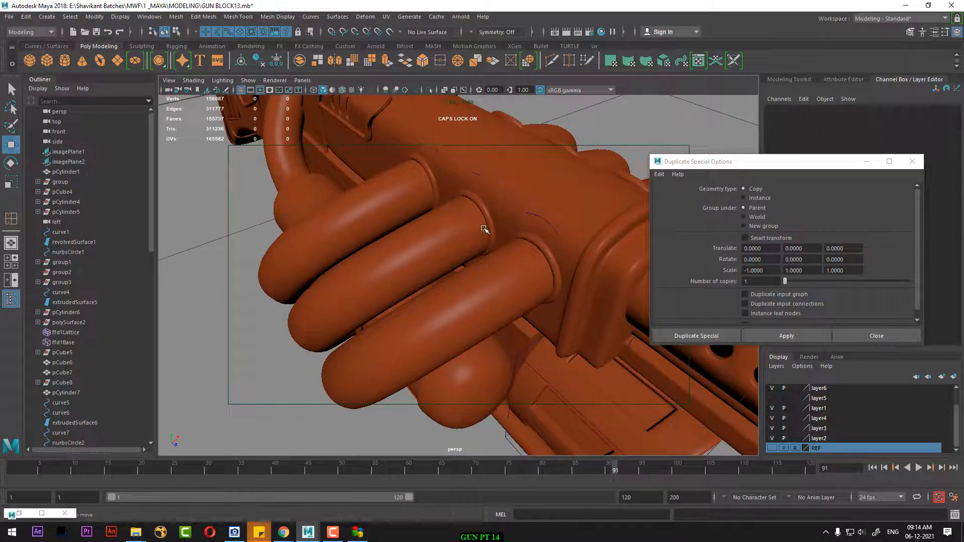
click(485, 222)
key(Delete)
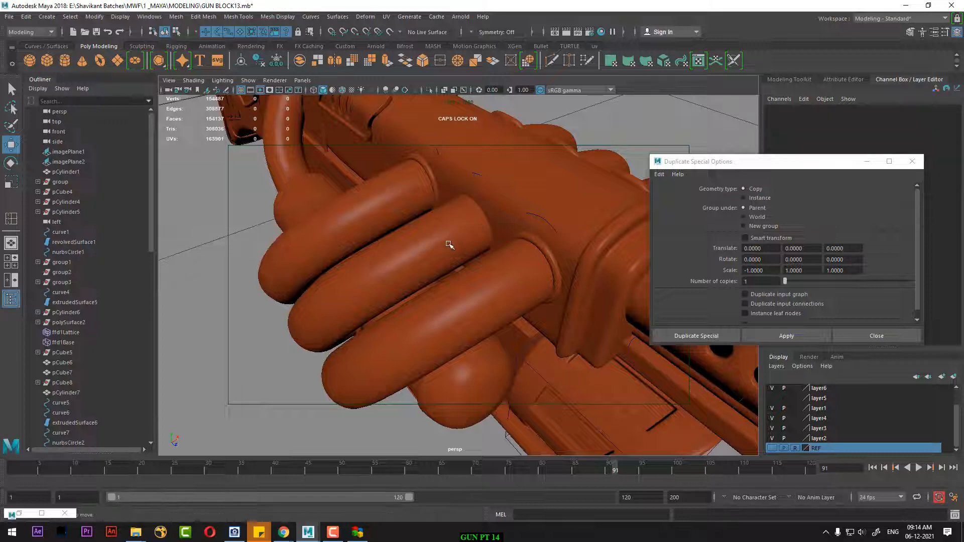
click(366, 211)
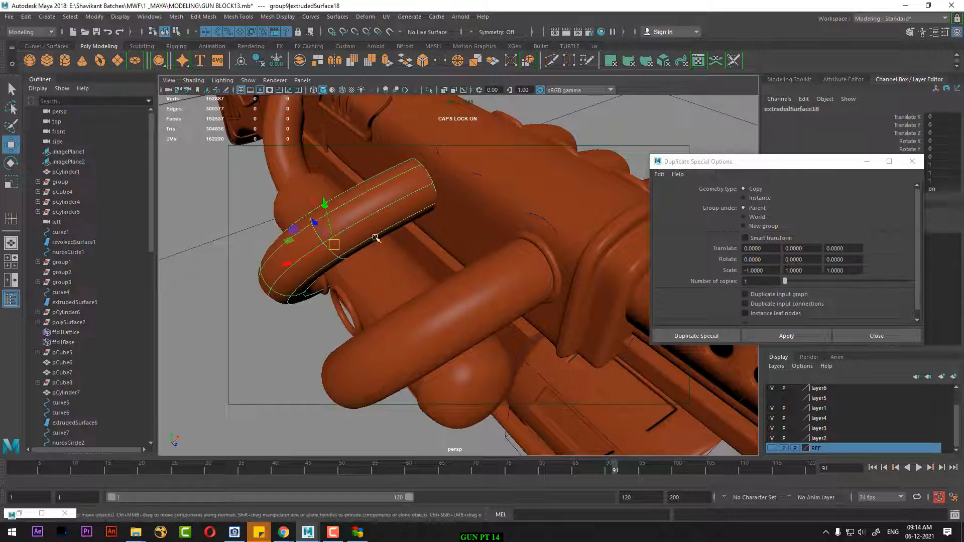
key(Delete)
click(546, 279)
key(Delete)
click(408, 332)
key(Delete)
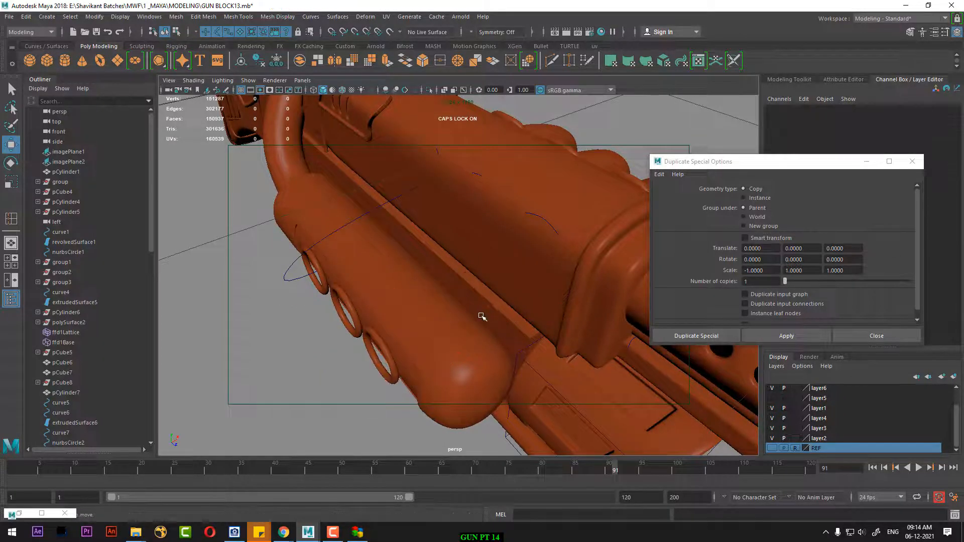
- Delete the old mirrored canister with its three pipe rings and thin rod from the opposite side
click(367, 340)
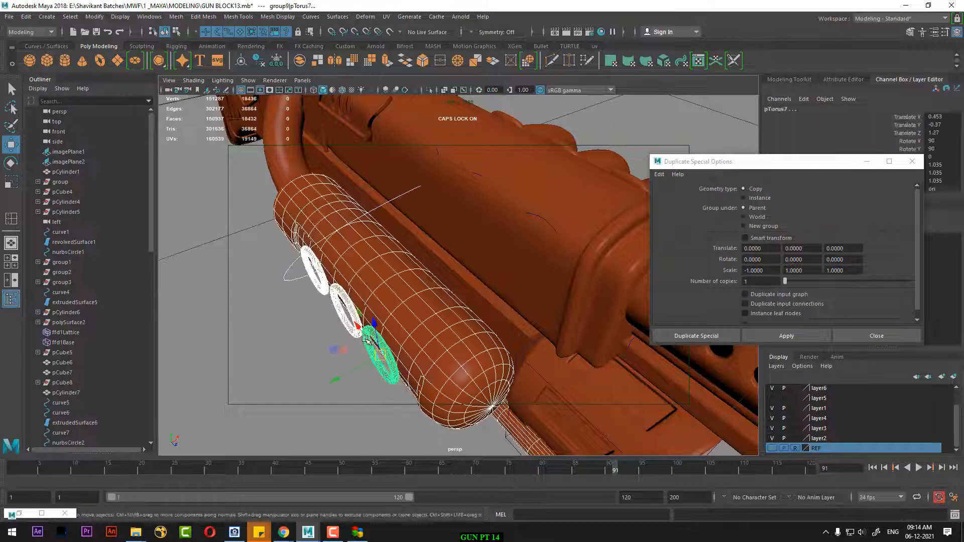
alt+drag(383, 340, 453, 284)
alt+drag(451, 267, 384, 294)
click(393, 296)
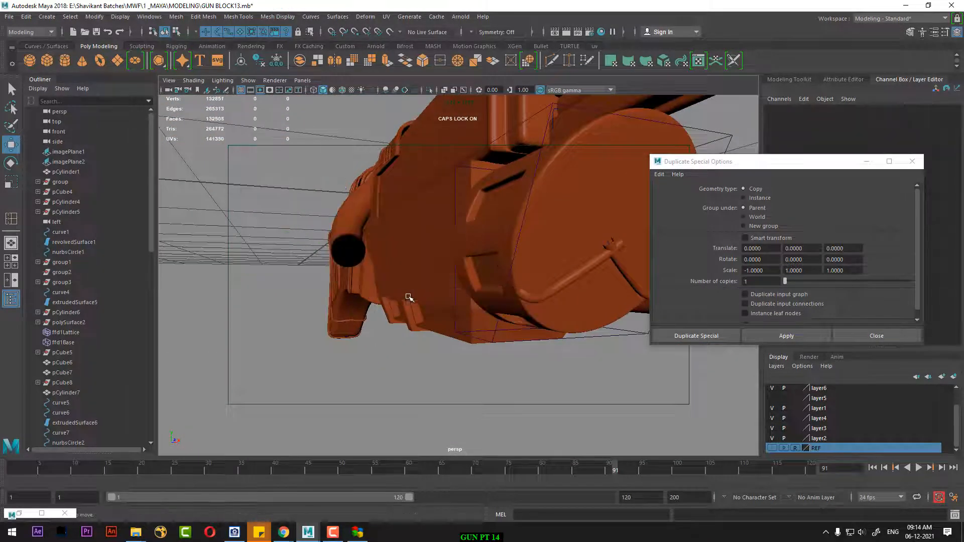
- Group the original side's three curved pipes, their upper and lower rings, the wavy trim tube, the canister and the thin rod
alt+drag(475, 296, 423, 297)
click(294, 236)
click(394, 281)
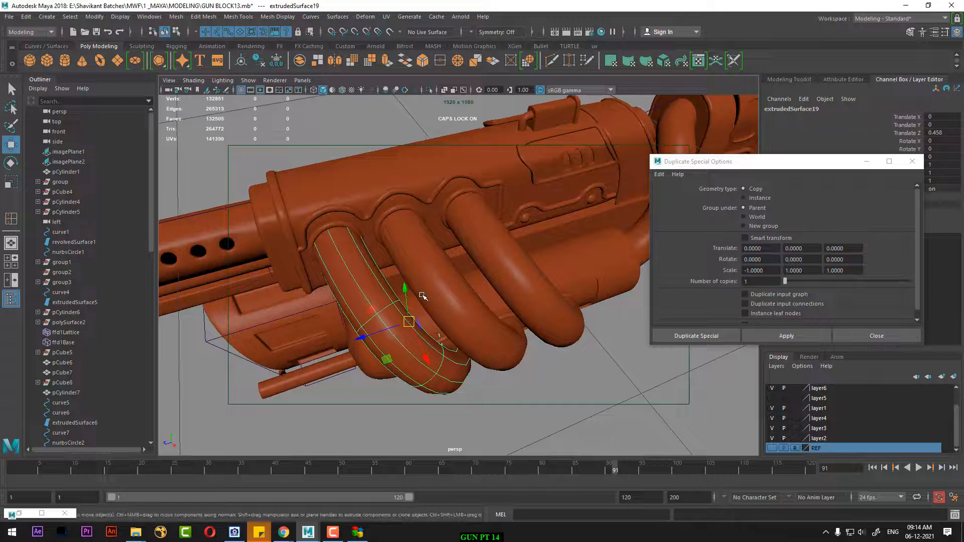
alt+drag(404, 257, 349, 213)
shift+click(349, 212)
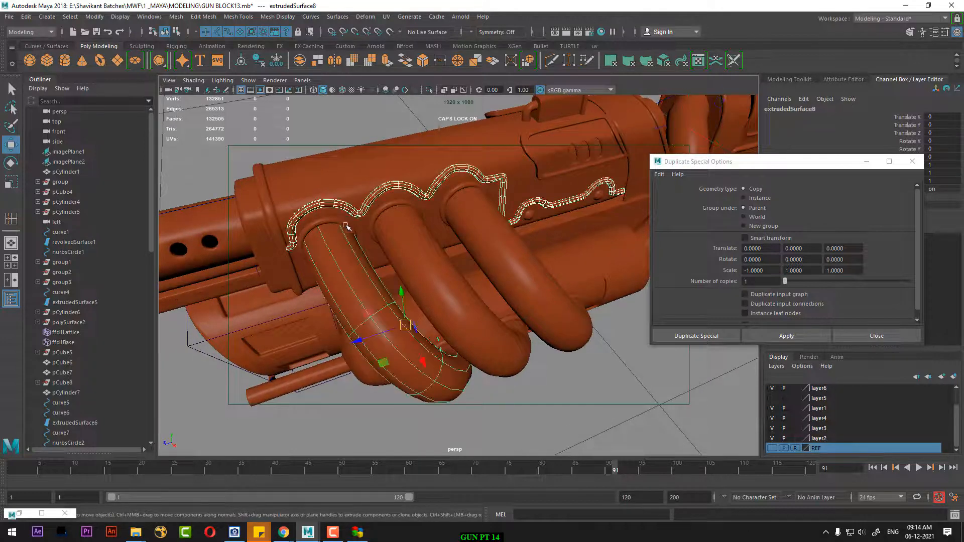
shift+click(384, 212)
shift+click(485, 213)
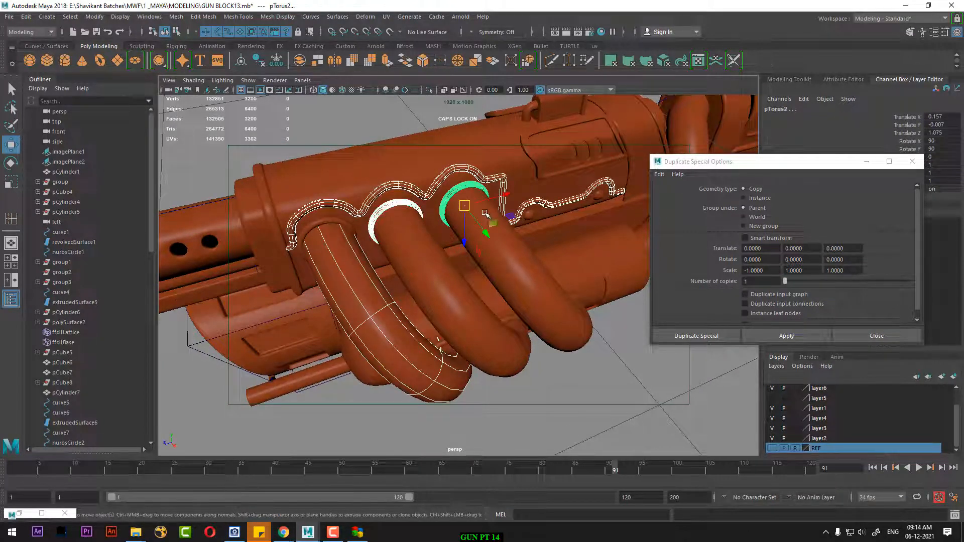
shift+click(511, 254)
shift+click(415, 273)
shift+click(324, 221)
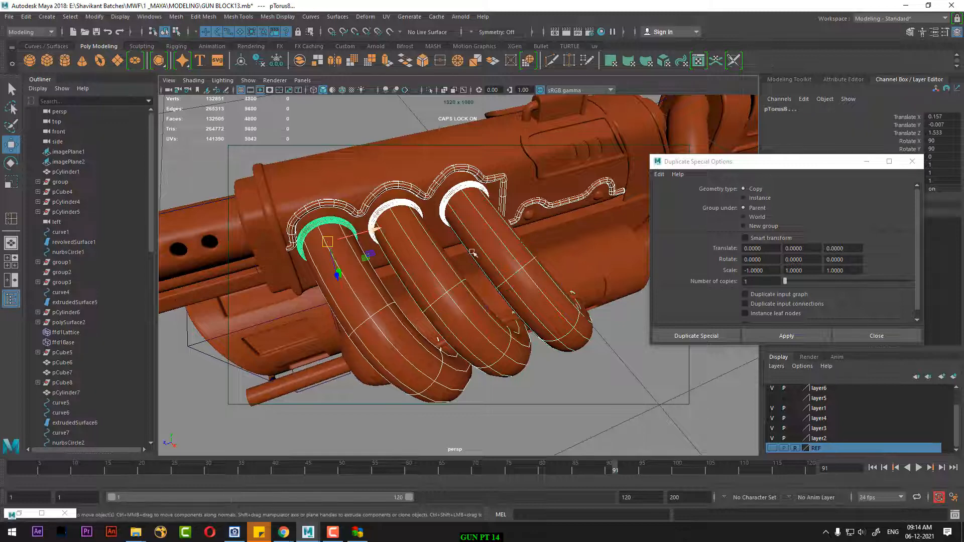
alt+drag(521, 261, 476, 219)
shift+click(466, 249)
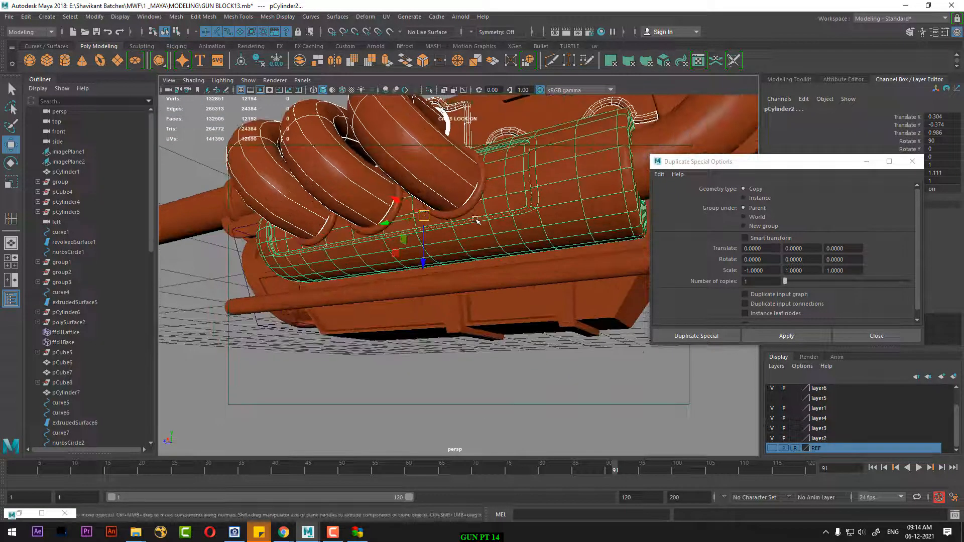
shift+click(470, 209)
shift+click(350, 236)
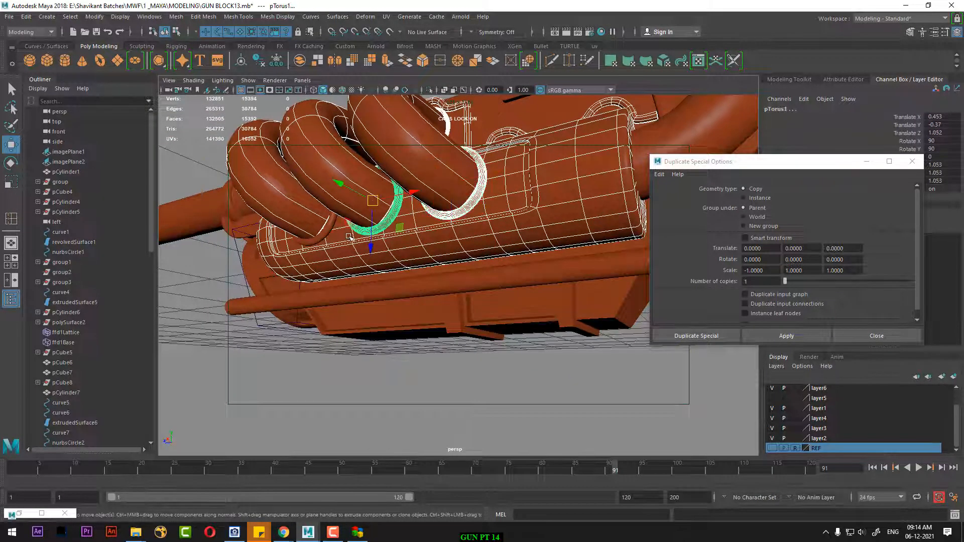
shift+click(323, 235)
shift+click(407, 294)
mouse_move(488, 317)
alt+mouse_down()
mouse_move(432, 327)
mouse_move(472, 329)
mouse_move(466, 316)
mouse_move(479, 304)
alt+mouse_up()
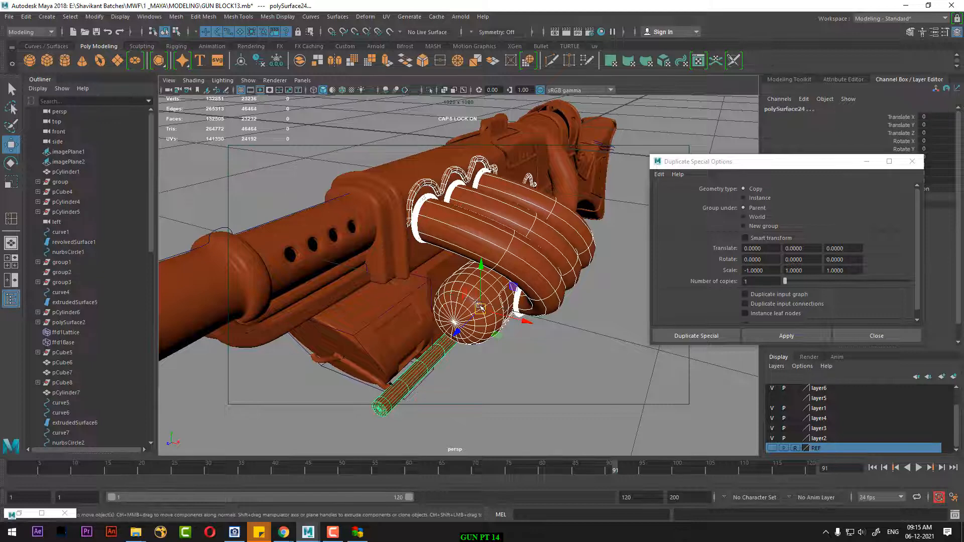
key(ctrl+g)
- Snap the pivot of the pipe and canister group to the gun's centre line, using the wireframe top view
key(space)
drag(529, 261, 466, 263)
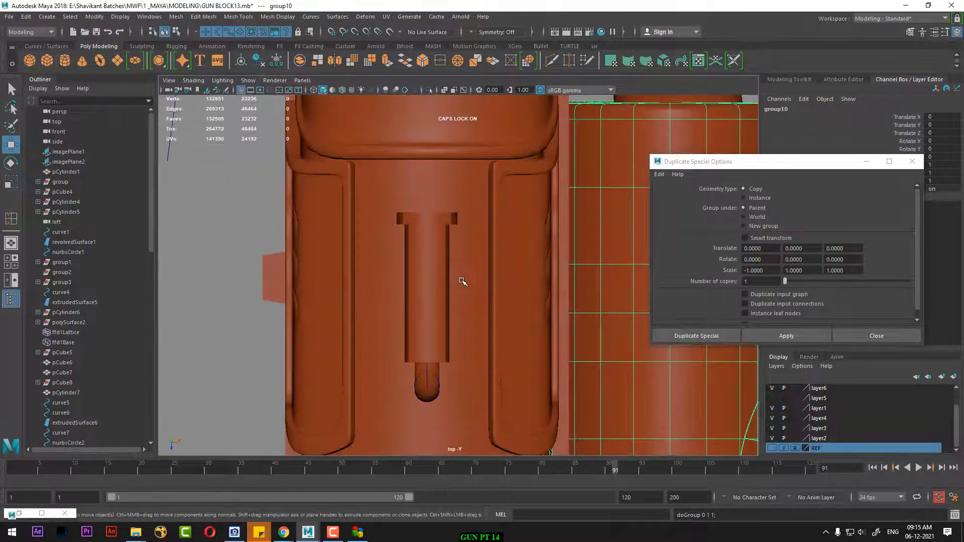
alt+right_drag(462, 281, 394, 213)
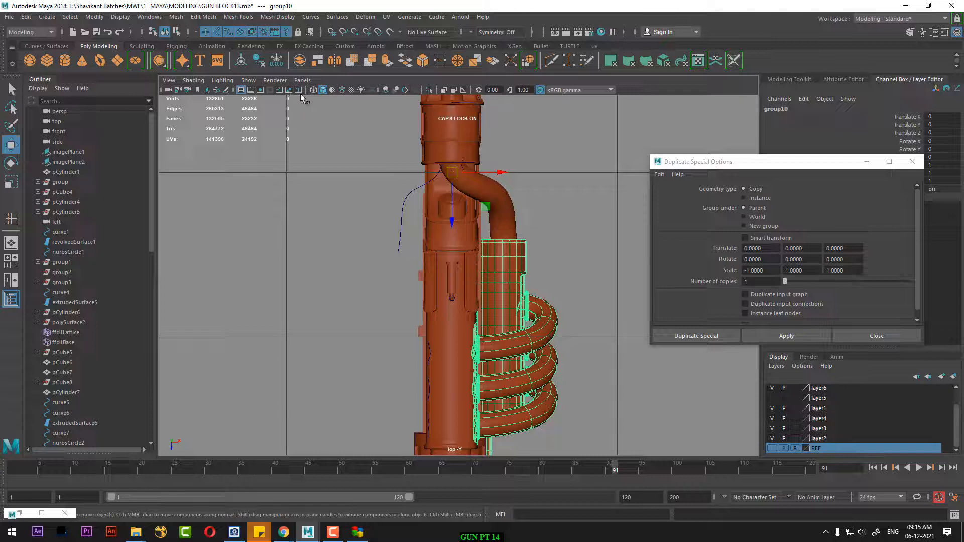
click(323, 91)
alt+right_drag(488, 230, 513, 304)
alt+middle_drag(512, 303, 504, 216)
alt+right_drag(504, 216, 487, 392)
alt+middle_drag(452, 281, 492, 345)
key(d)
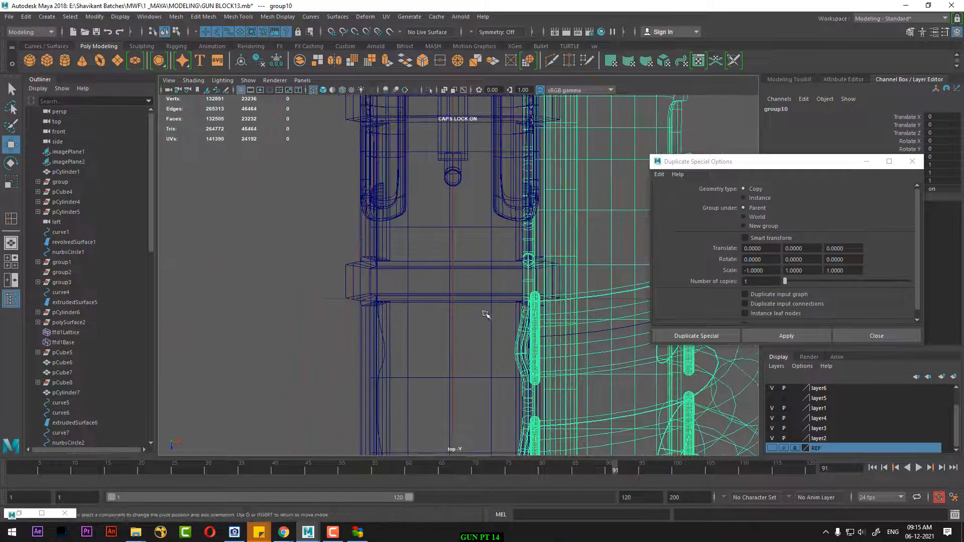
key(v)
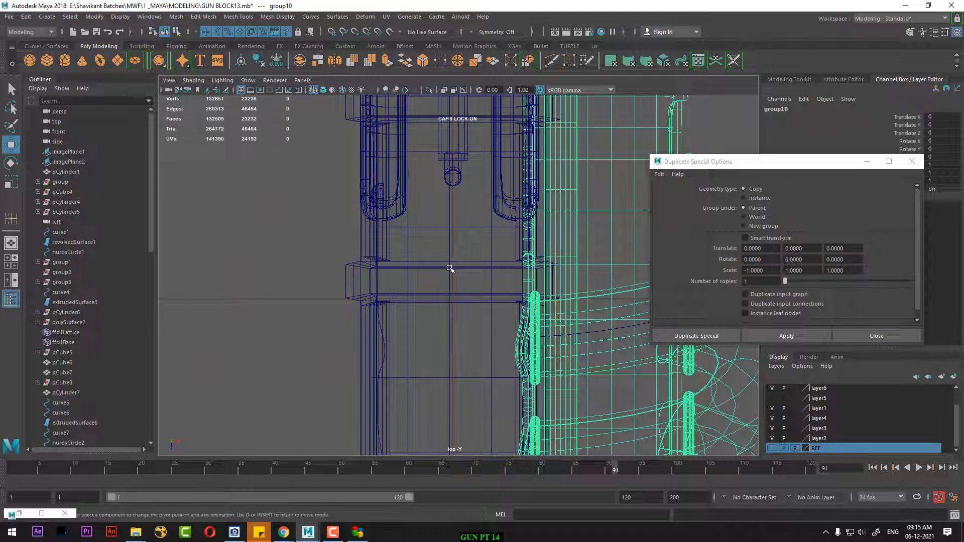
key(v)
middle_drag(450, 265, 451, 229)
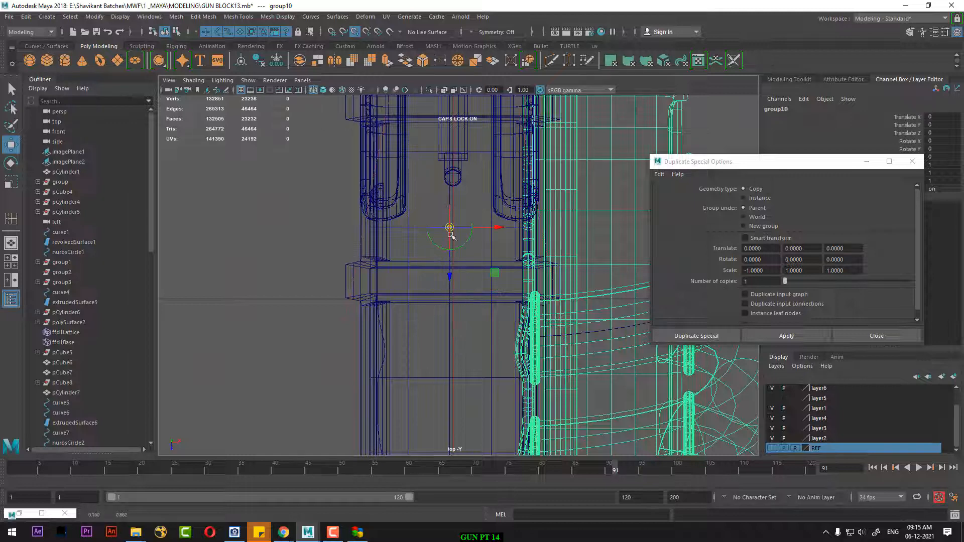
key(Insert)
- Mirror the pipe and canister group to the opposite side as a copy with X scale -1 and close the duplicate options
key(space)
drag(530, 290, 519, 201)
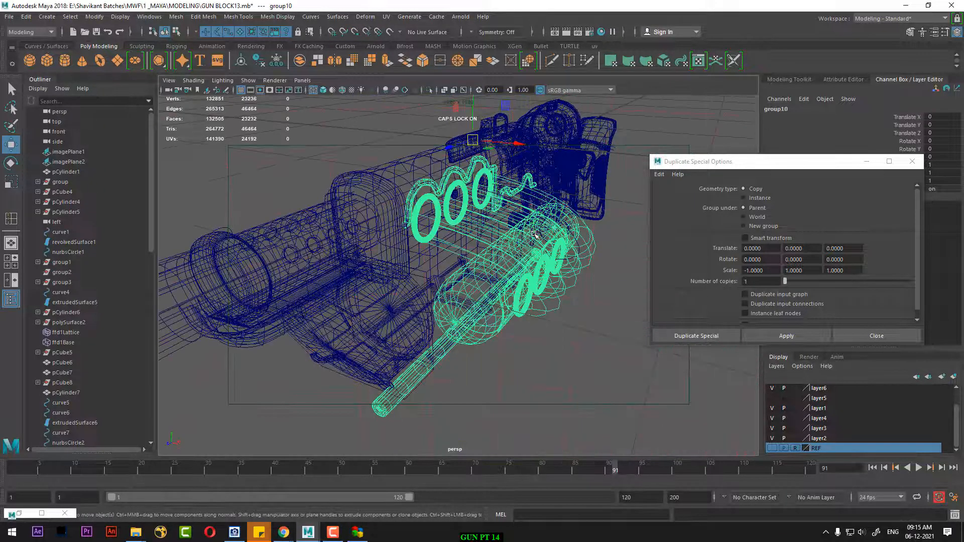
key(6)
alt+drag(457, 248, 521, 262)
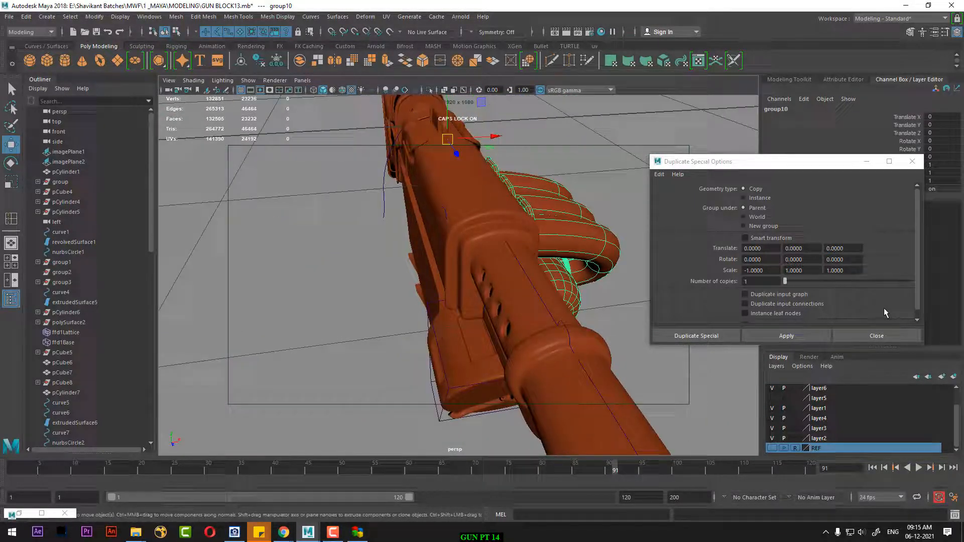
click(802, 338)
alt+drag(477, 352, 577, 389)
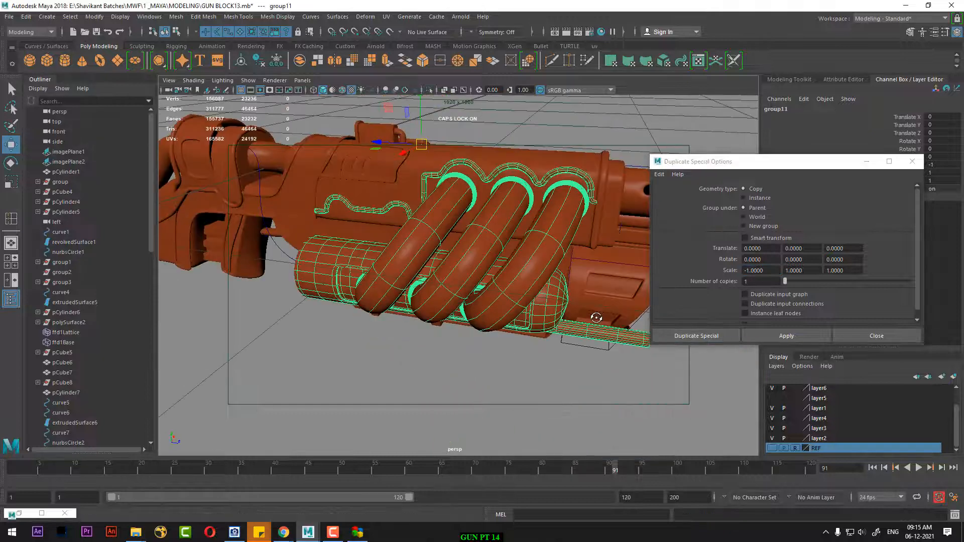
click(566, 406)
alt+drag(562, 352, 446, 377)
alt+right_drag(495, 272, 457, 228)
alt+drag(456, 228, 622, 334)
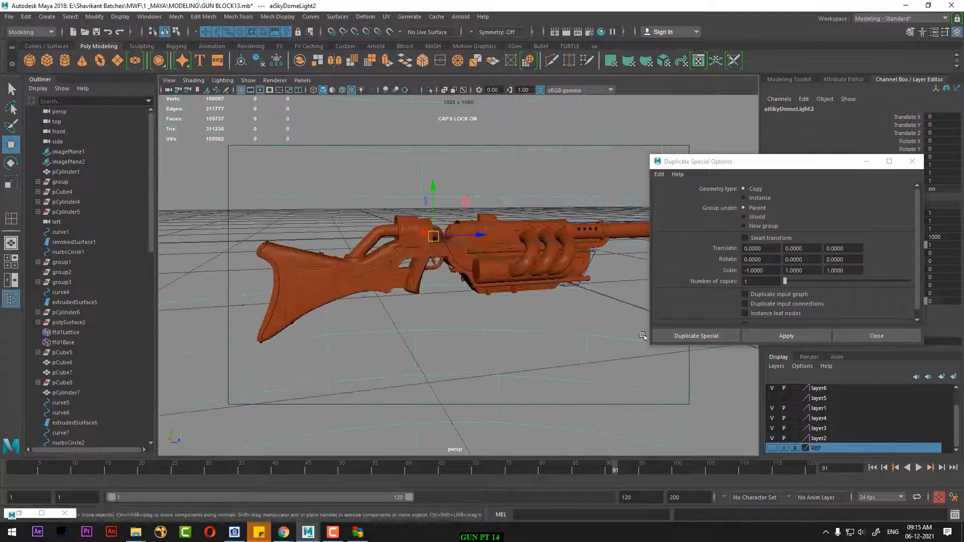
click(892, 338)
alt+drag(728, 341, 639, 326)
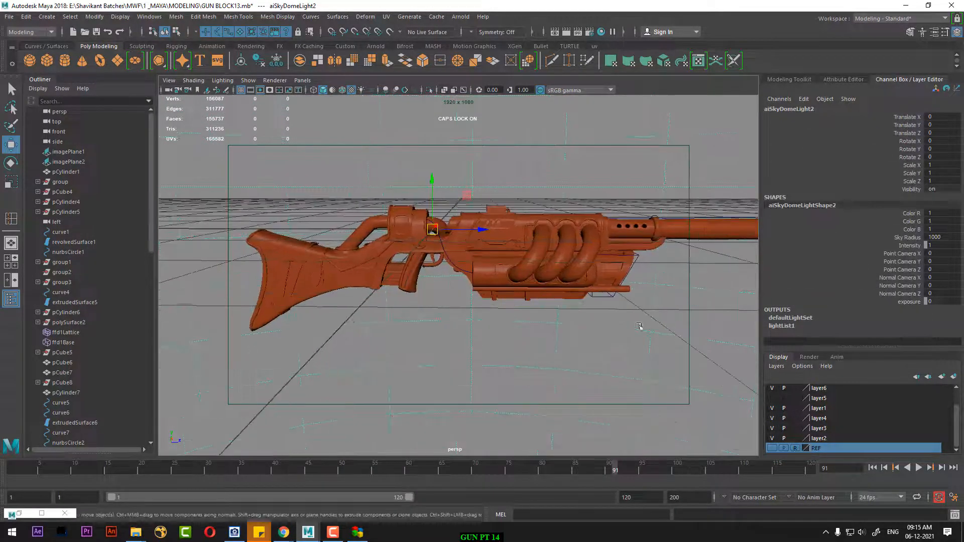
- Frame the gun in the front view with the resolution gate and field chart shown, render it with Arnold, and close the render
key(space)
drag(473, 334, 478, 369)
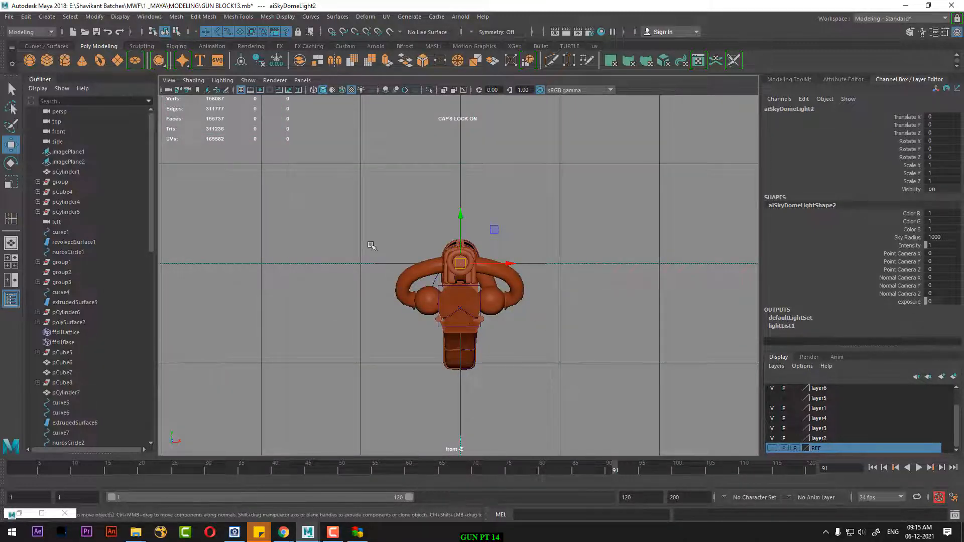
click(270, 90)
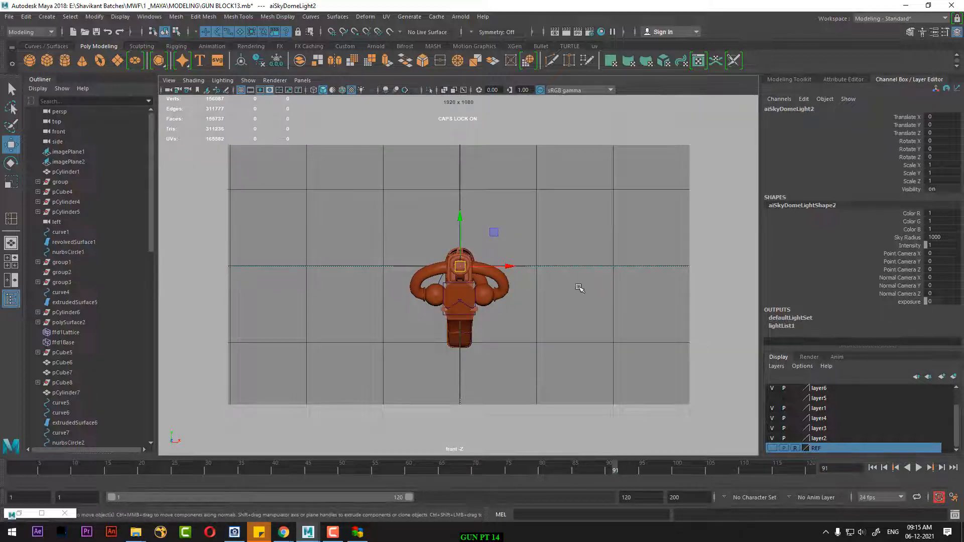
alt+right_drag(557, 273, 575, 300)
mouse_move(575, 300)
alt+middle_down()
mouse_move(564, 286)
mouse_move(581, 301)
alt+middle_up()
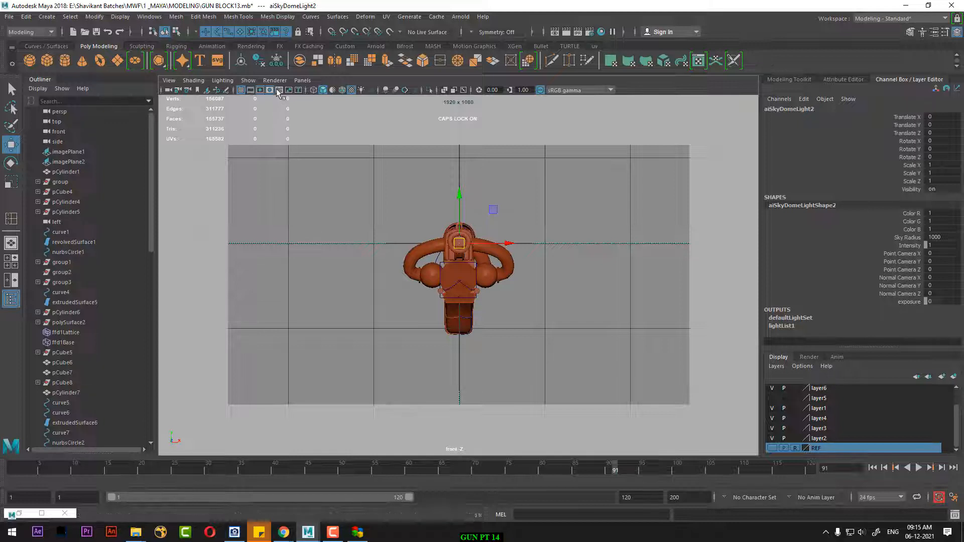
click(279, 89)
alt+middle_drag(532, 285, 532, 285)
alt+right_drag(532, 285, 568, 359)
click(566, 32)
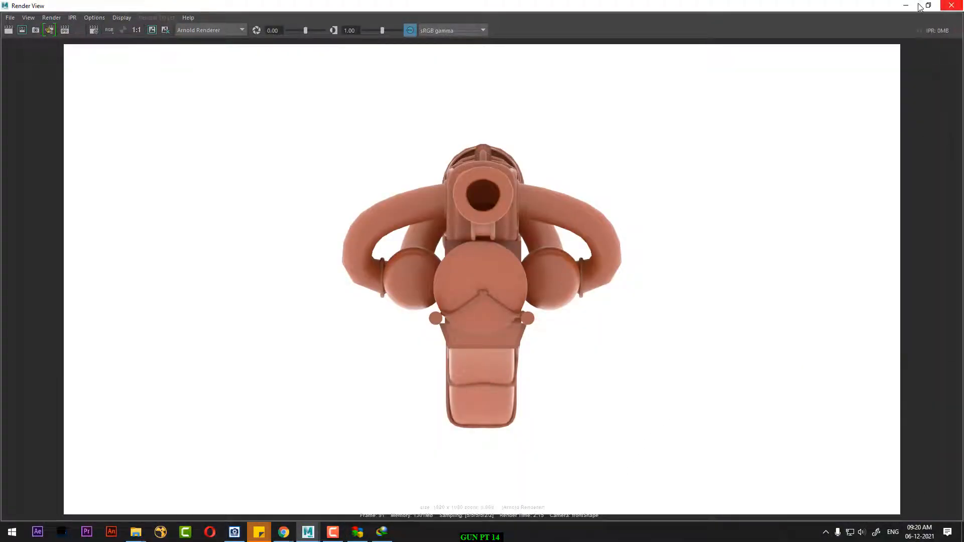
click(952, 5)
- Switch to the back view and frame the whole gun centred in the camera view with the field chart shown
key(space)
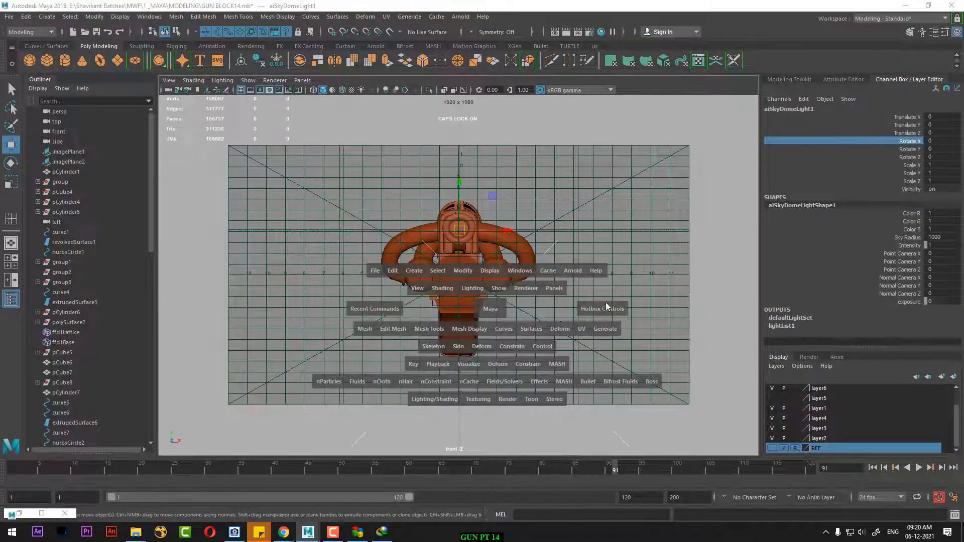
key(space)
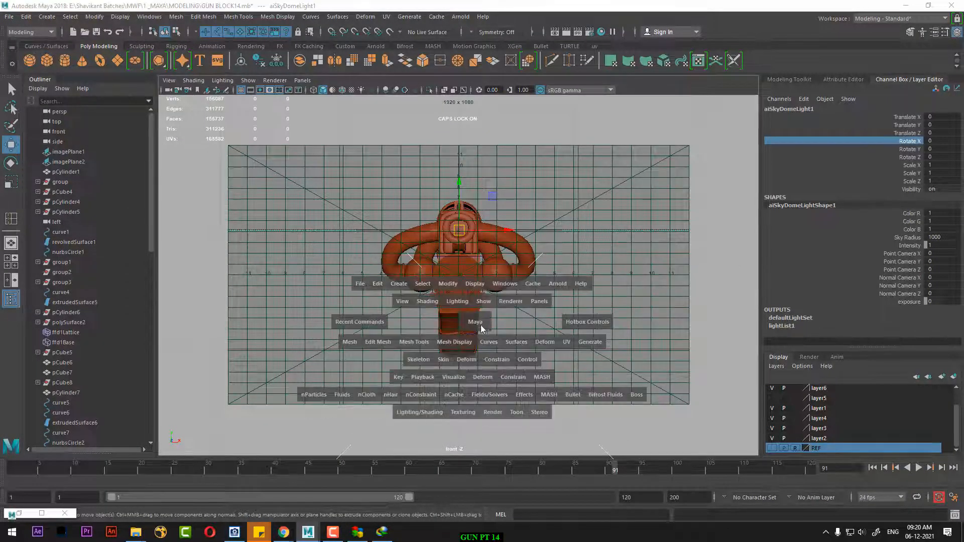
click(477, 324)
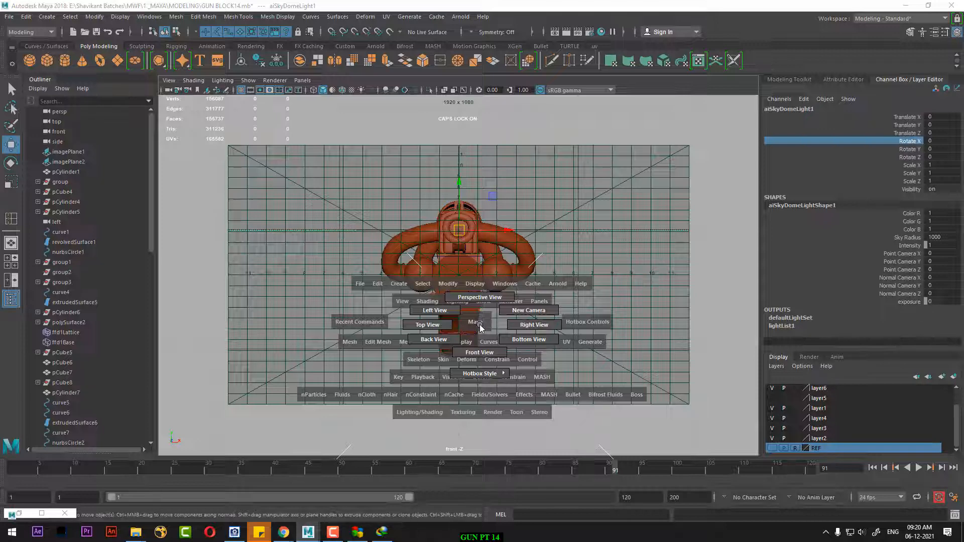
drag(480, 324, 440, 349)
alt+right_drag(510, 307, 534, 382)
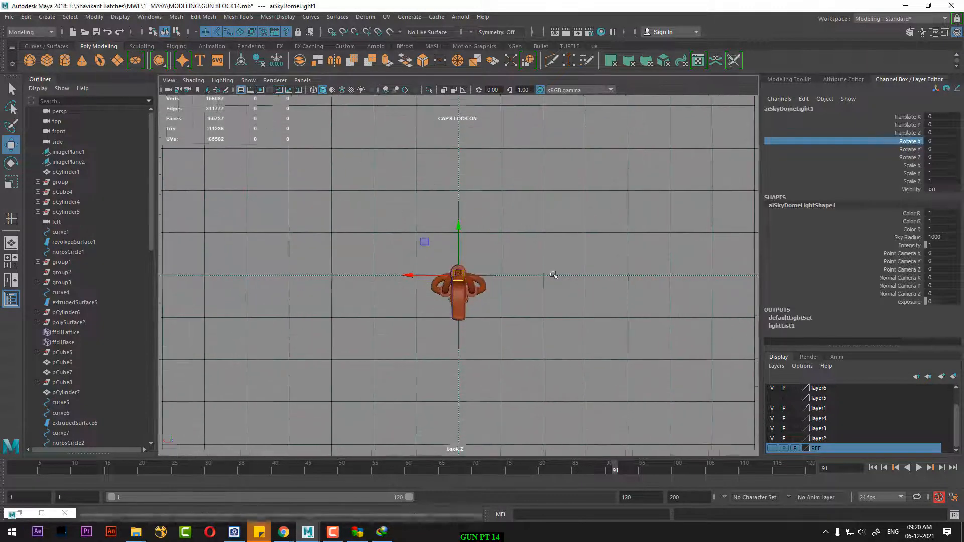
alt+right_drag(553, 274, 556, 442)
alt+middle_drag(545, 304, 539, 255)
alt+right_drag(536, 289, 563, 435)
alt+right_drag(560, 321, 563, 332)
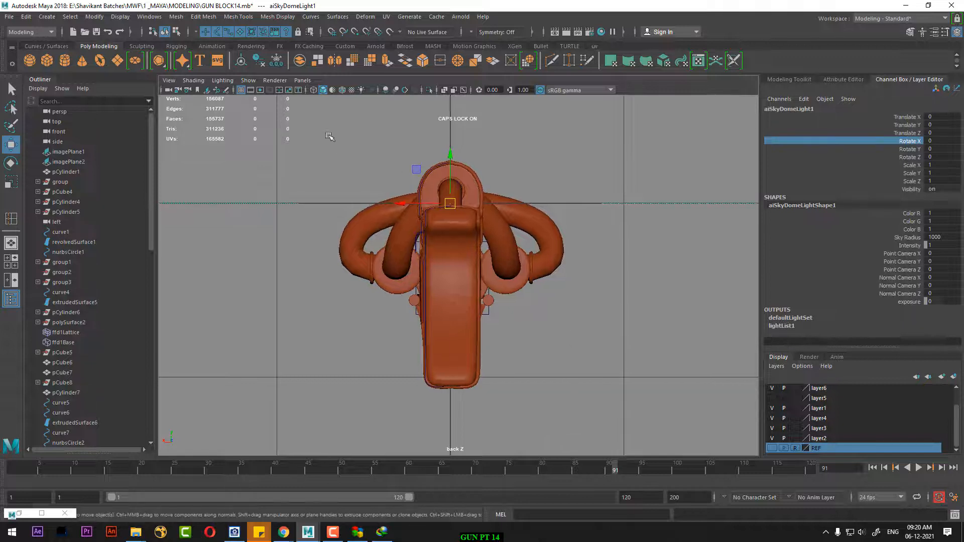
click(279, 90)
alt+middle_drag(582, 310, 591, 315)
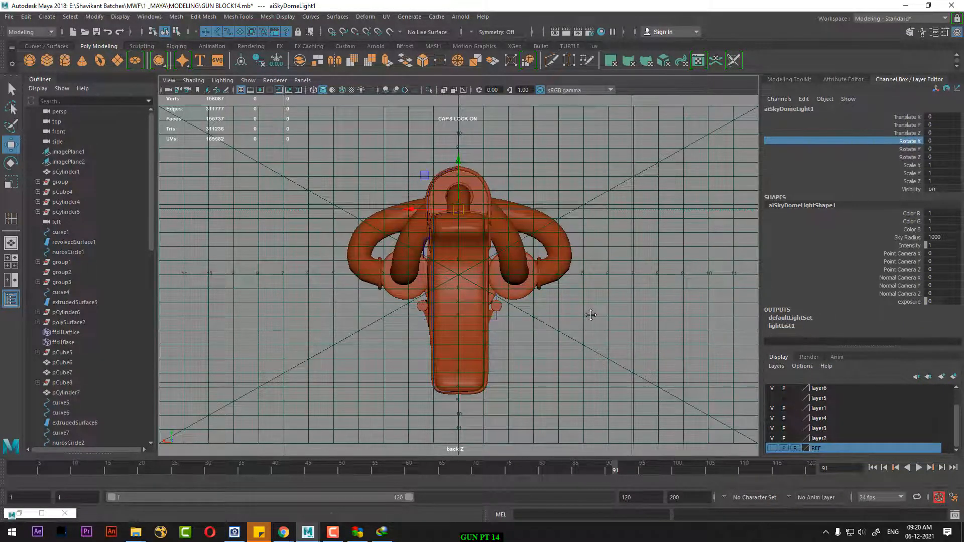
- Render the gun's back view with Arnold and close the render
click(567, 32)
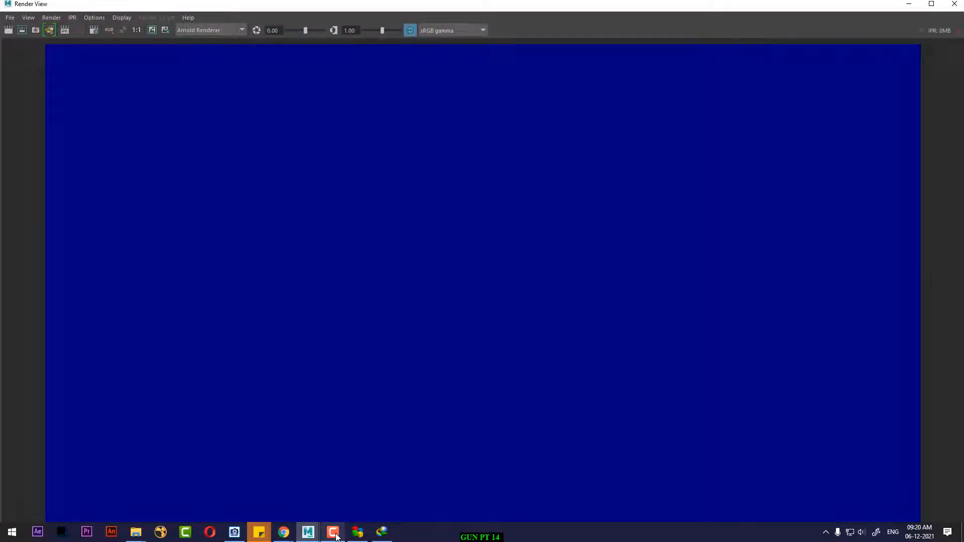
click(333, 532)
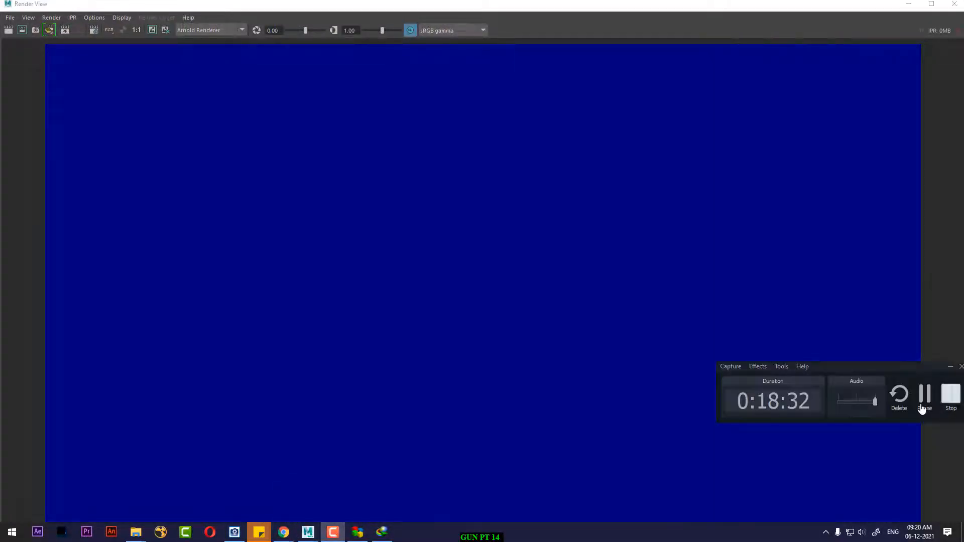
click(925, 396)
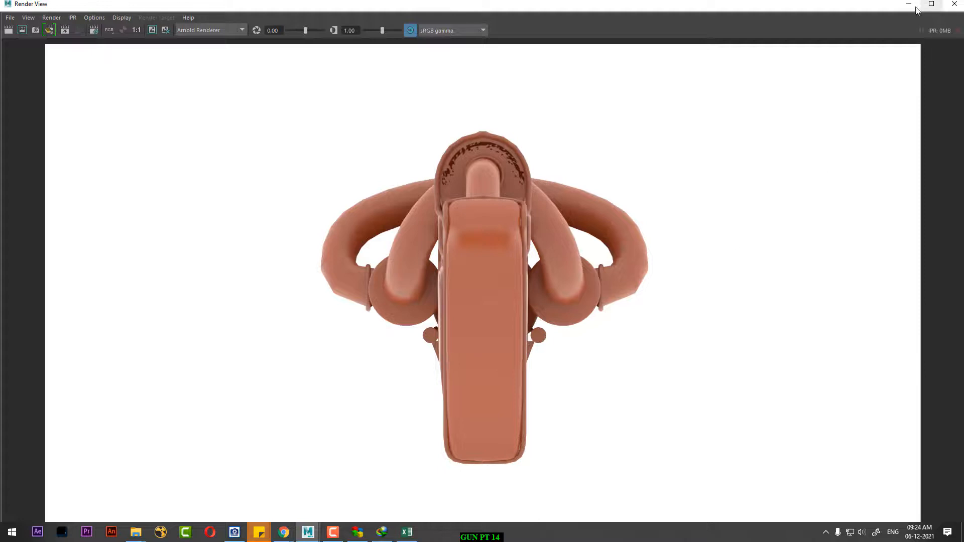
click(954, 4)
- Frame the whole gun at a three-quarter angle from the muzzle end in the perspective view with the field chart shown, and render it with Arnold
key(space)
drag(605, 282, 613, 188)
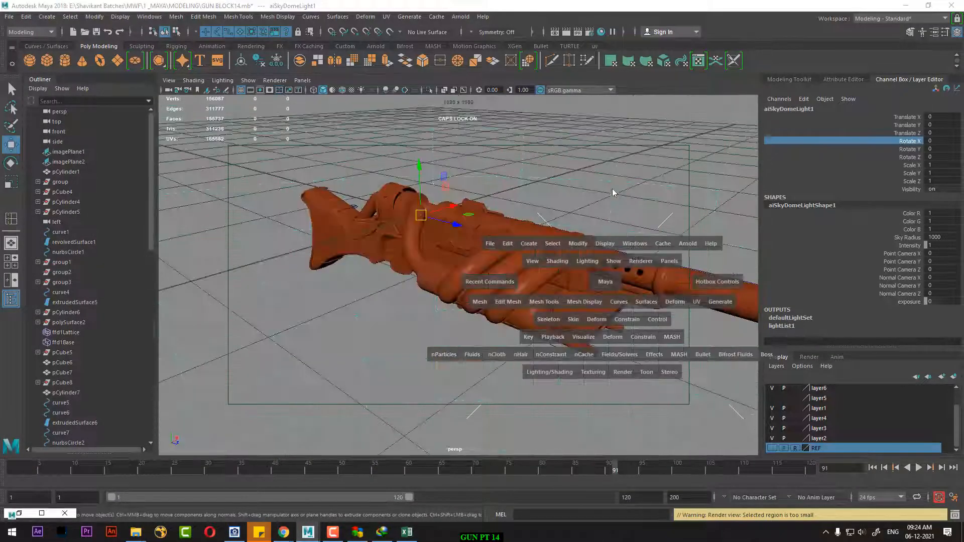
alt+drag(406, 233, 680, 288)
alt+right_drag(679, 288, 688, 288)
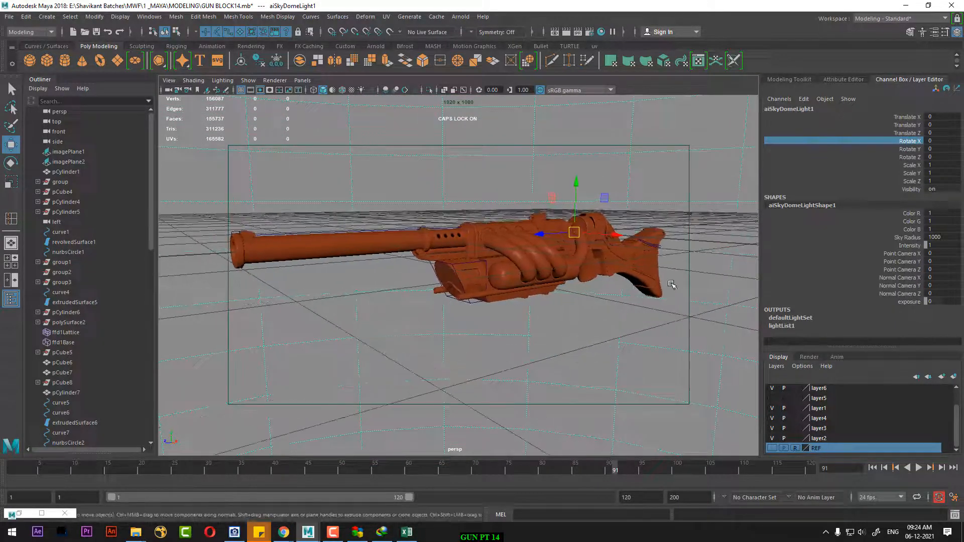
alt+middle_drag(688, 288, 702, 290)
click(280, 91)
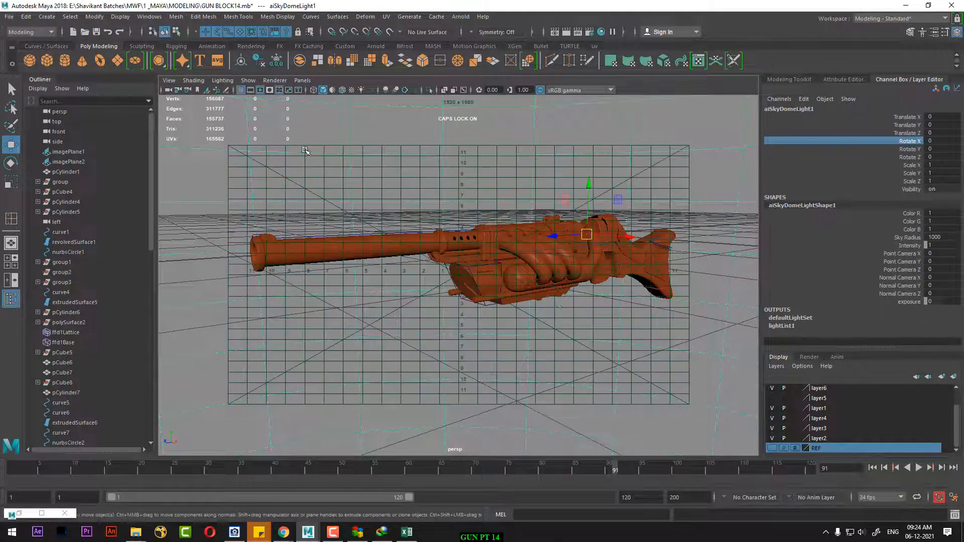
alt+right_drag(683, 286, 685, 286)
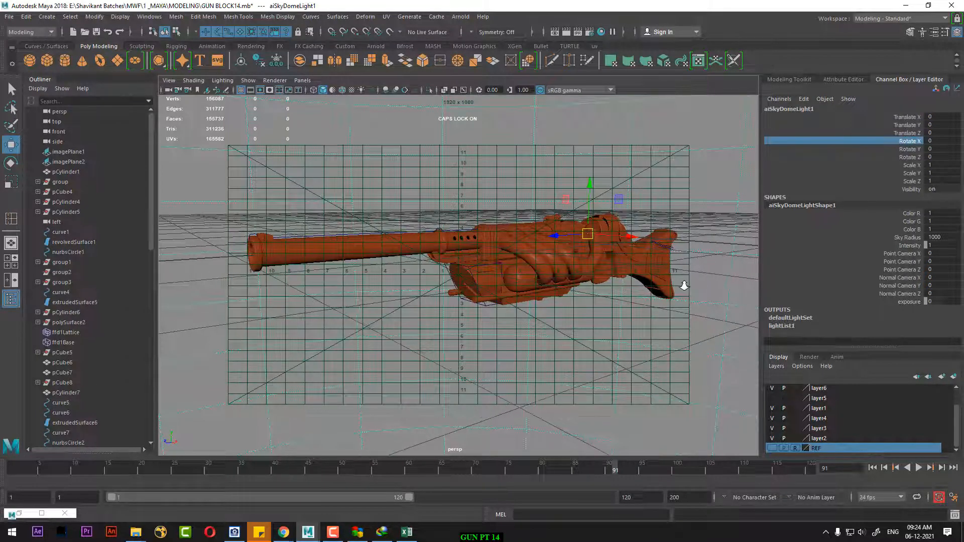
click(567, 32)
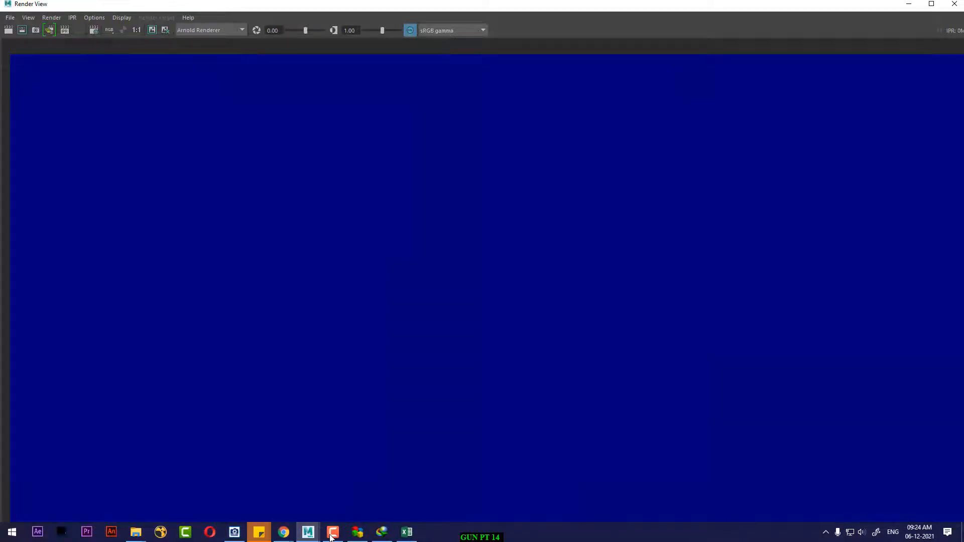
click(332, 537)
click(921, 394)
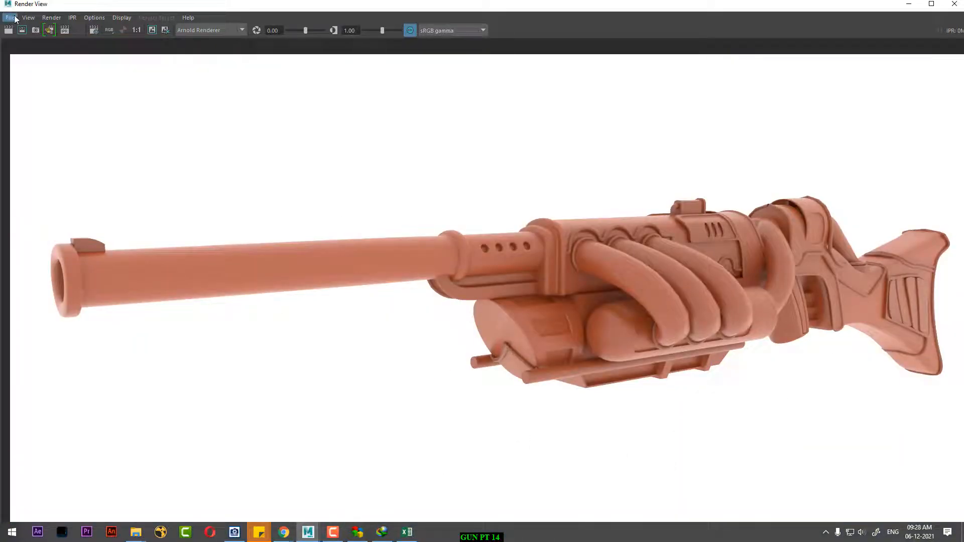
- Save the perspective render as a JPEG named GUN PROS in the RENDER folder
click(10, 18)
click(43, 46)
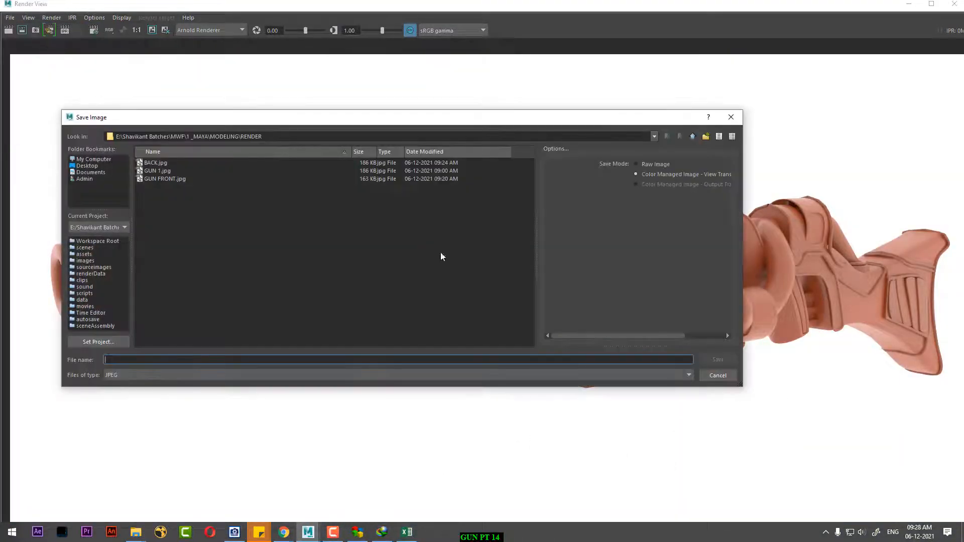
click(159, 181)
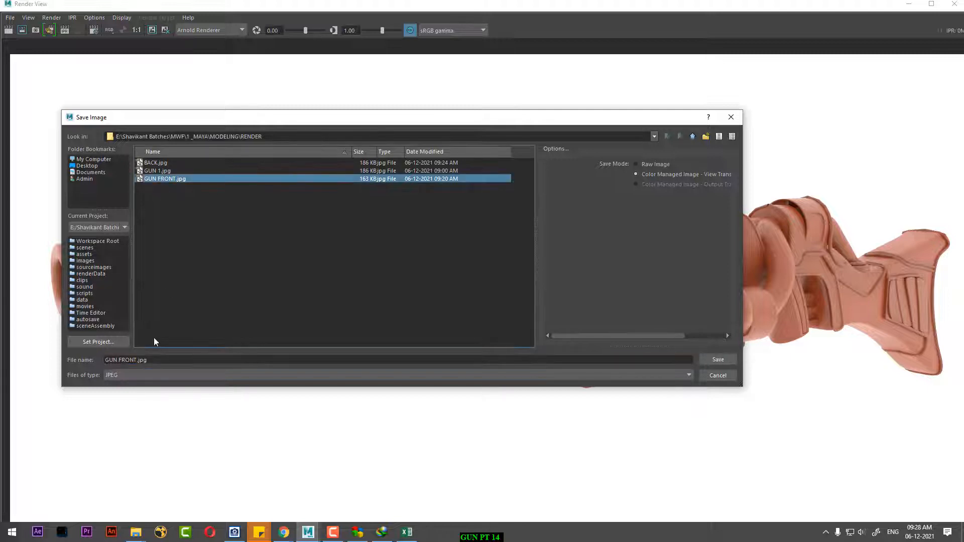
drag(118, 362, 289, 330)
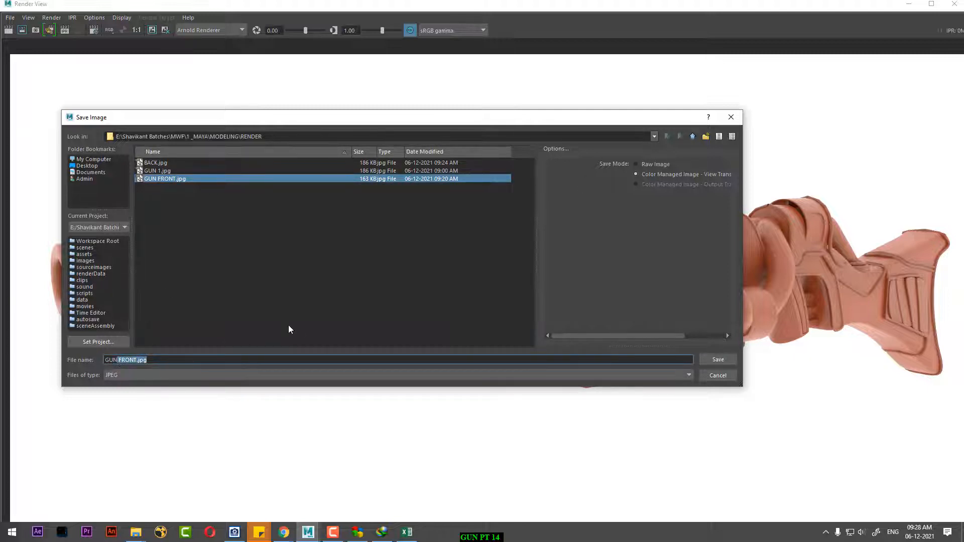
text(GUN 3)
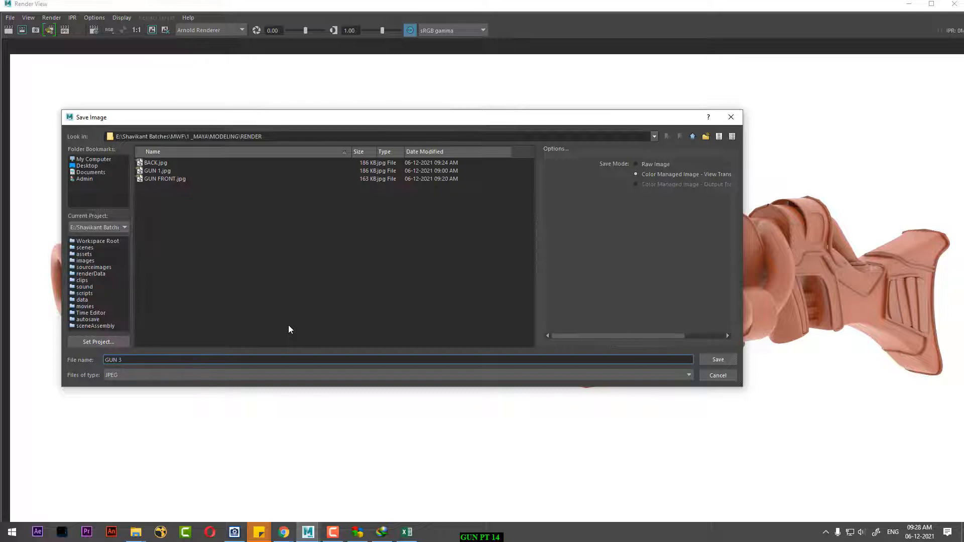
key(BackSpace)
text(PROS)
key(Return)
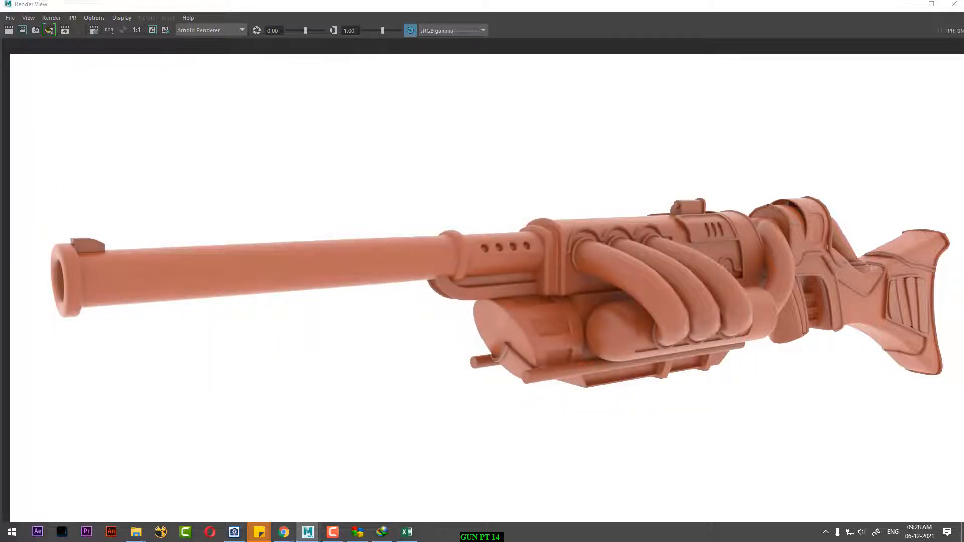
click(340, 536)
click(920, 394)
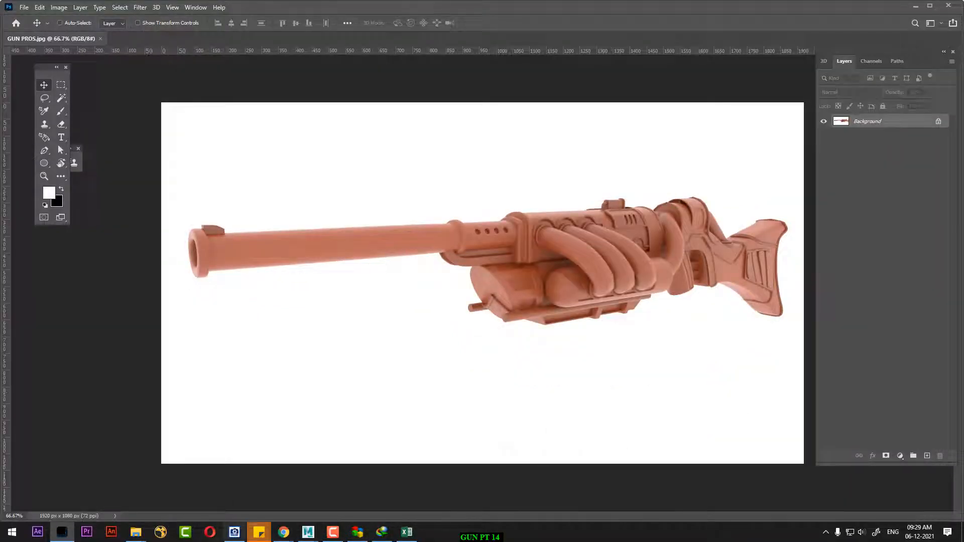
- Place BACK.jpg, GUN 1.jpg and GUN FRONT.jpg from the RENDER folder into the GUN PROS.jpg document in Photoshop as separate layers
mouse_move(135, 532)
click(176, 480)
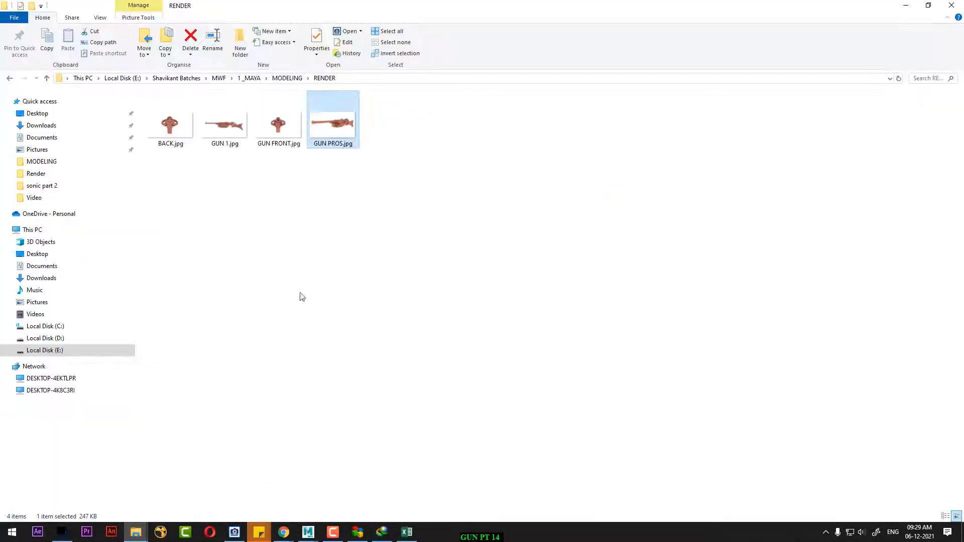
drag(284, 163, 425, 358)
key(Return)
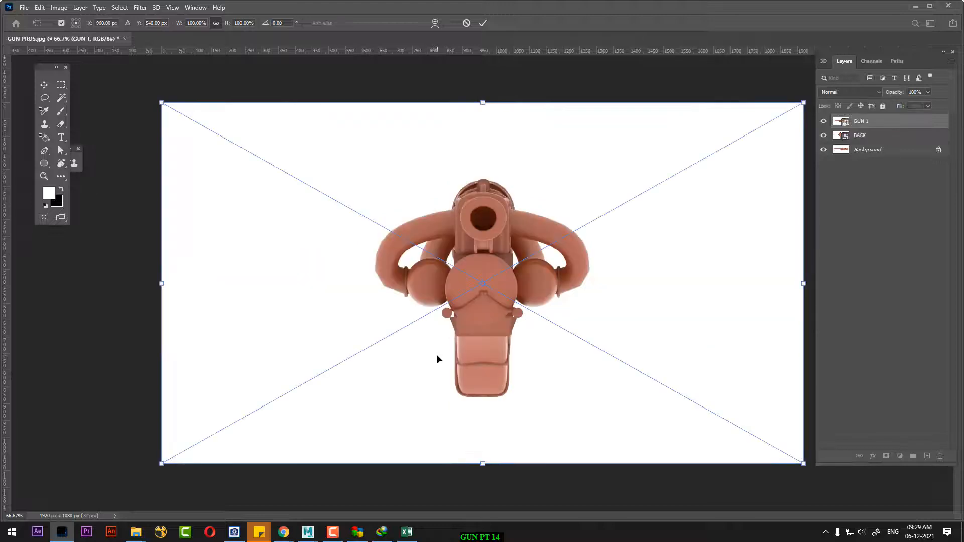
key(Return)
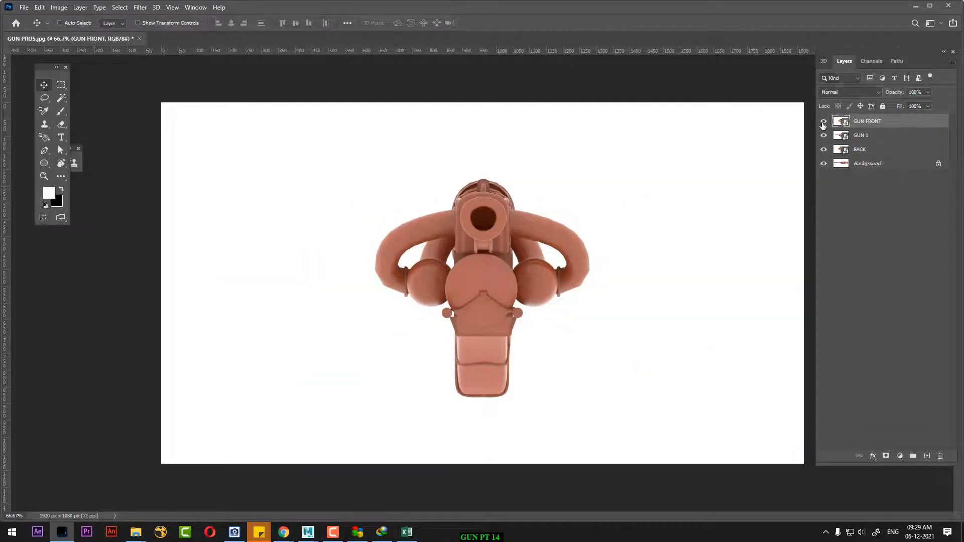
- Check the placed renders one by one by toggling their layers, leaving GUN FRONT, GUN 1 and BACK hidden
drag(823, 137, 824, 150)
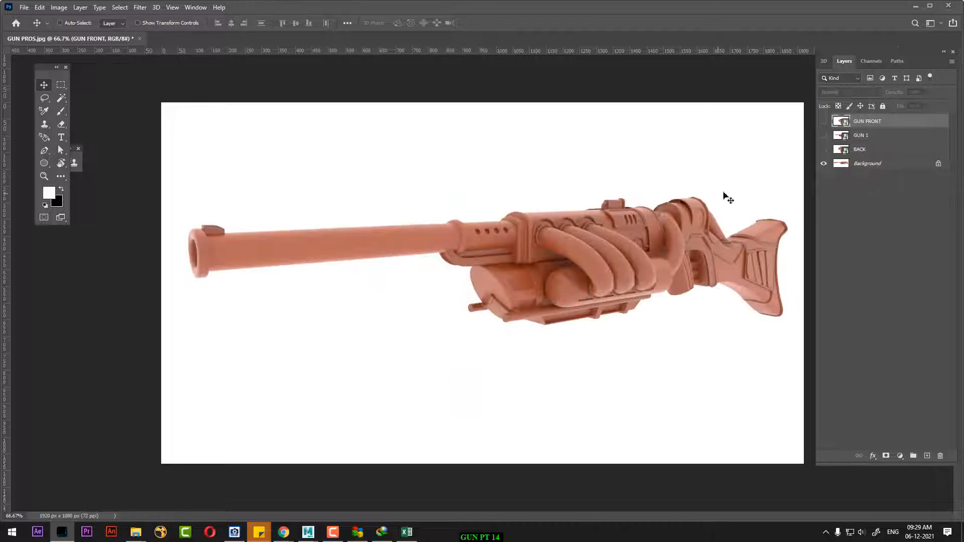
click(823, 149)
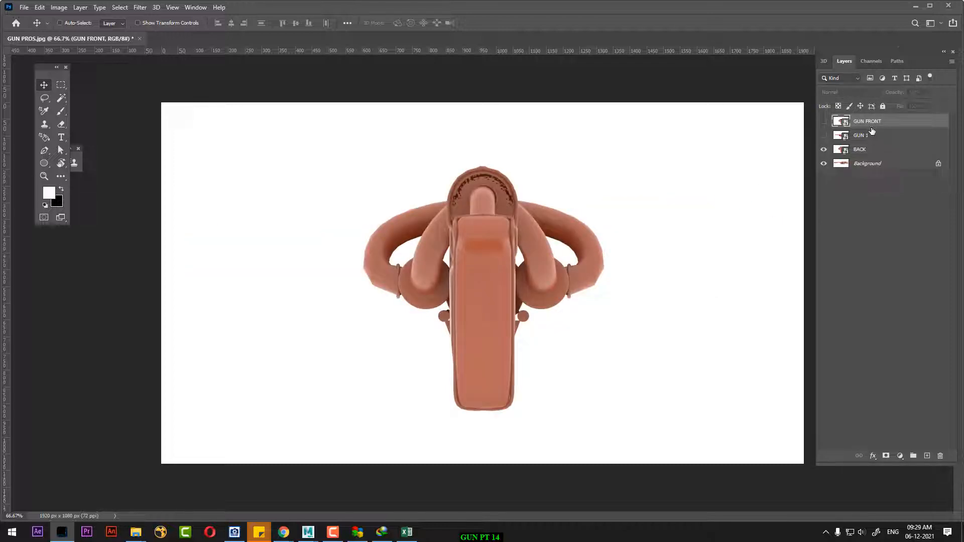
click(825, 122)
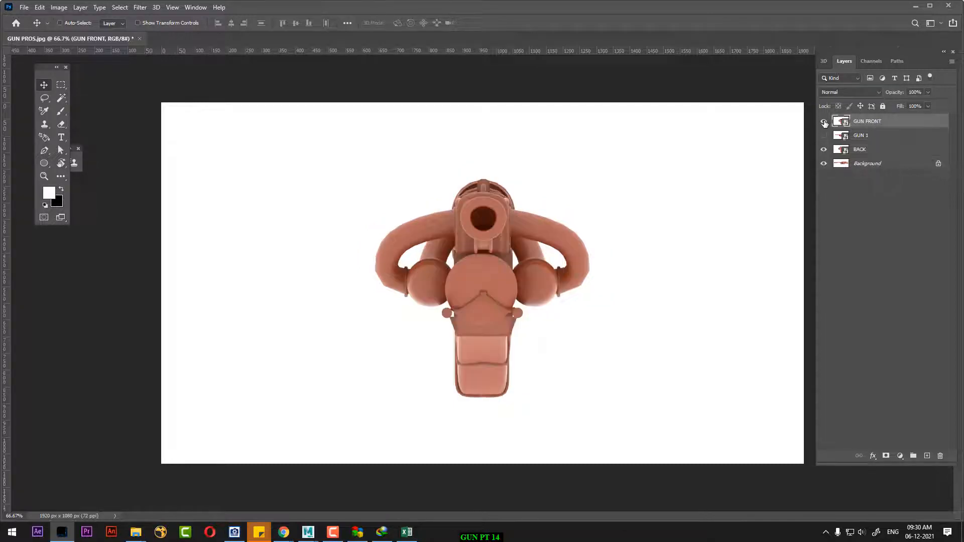
click(824, 122)
click(824, 135)
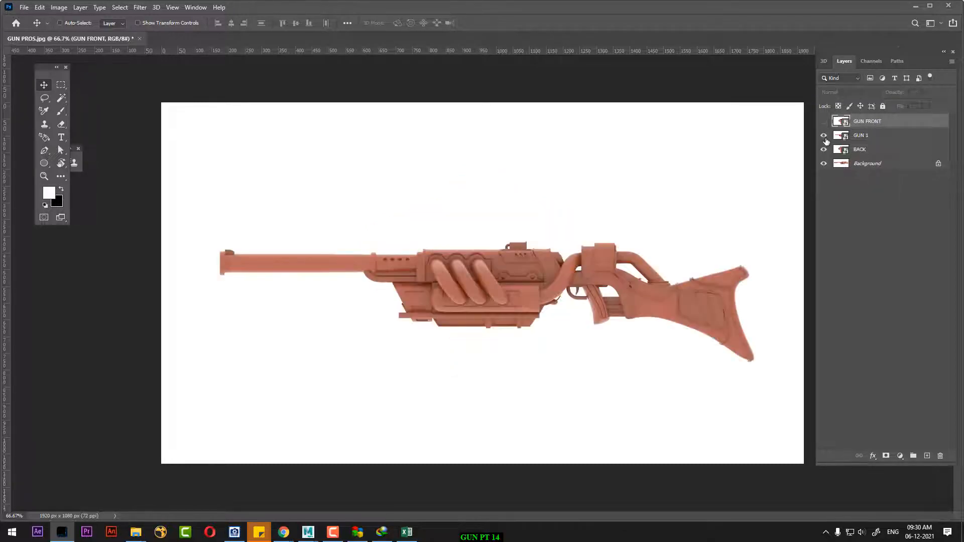
click(823, 134)
click(824, 149)
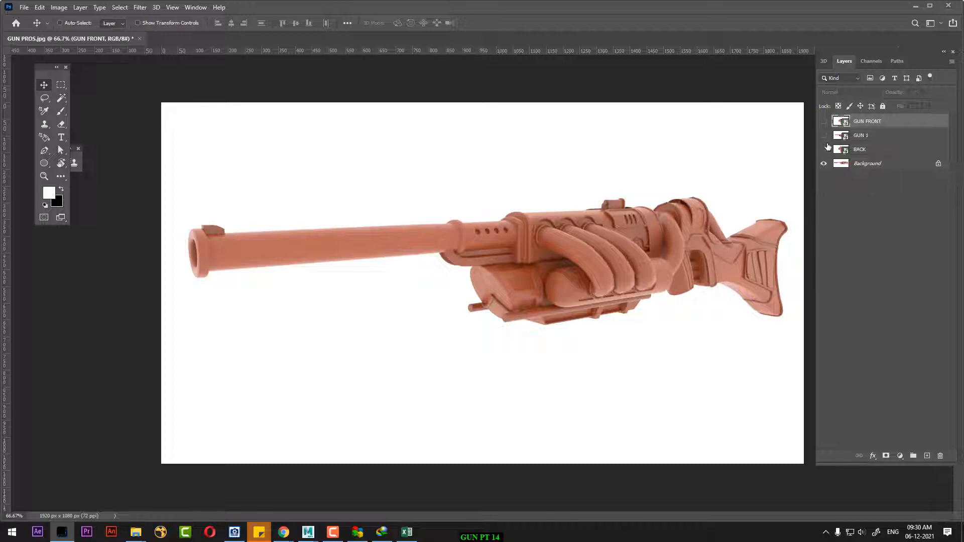
- Show the GUN 1 layer, scale it to 63% and move it to the lower-left area of the canvas
click(824, 136)
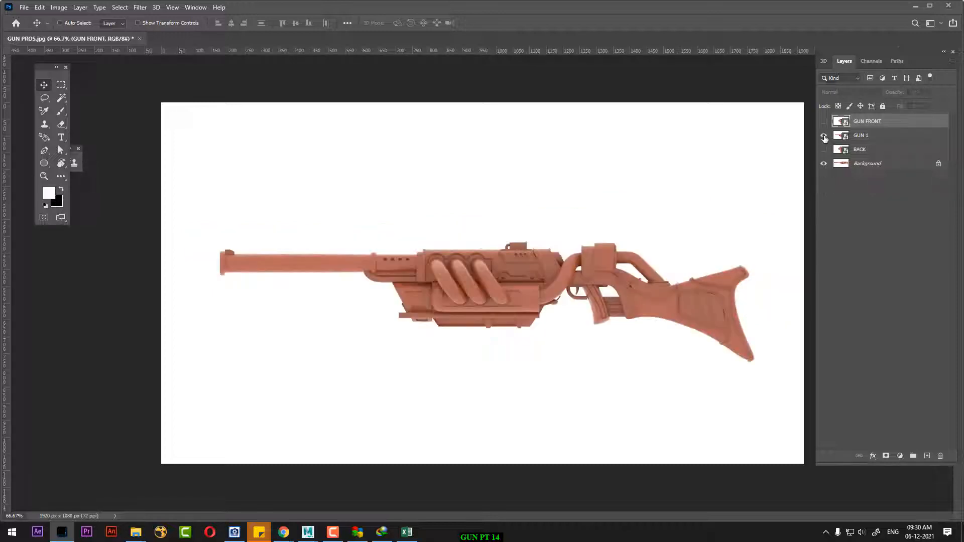
click(884, 139)
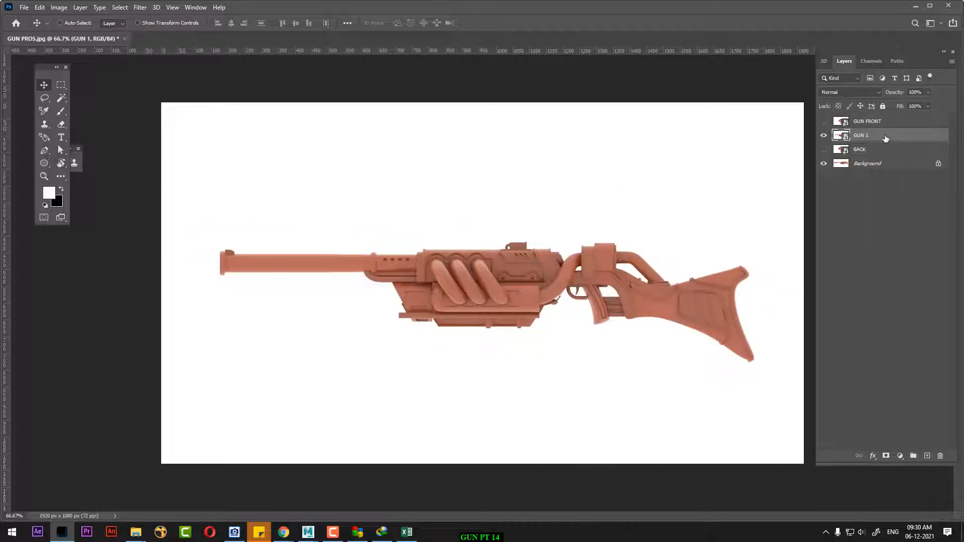
key(ctrl+t)
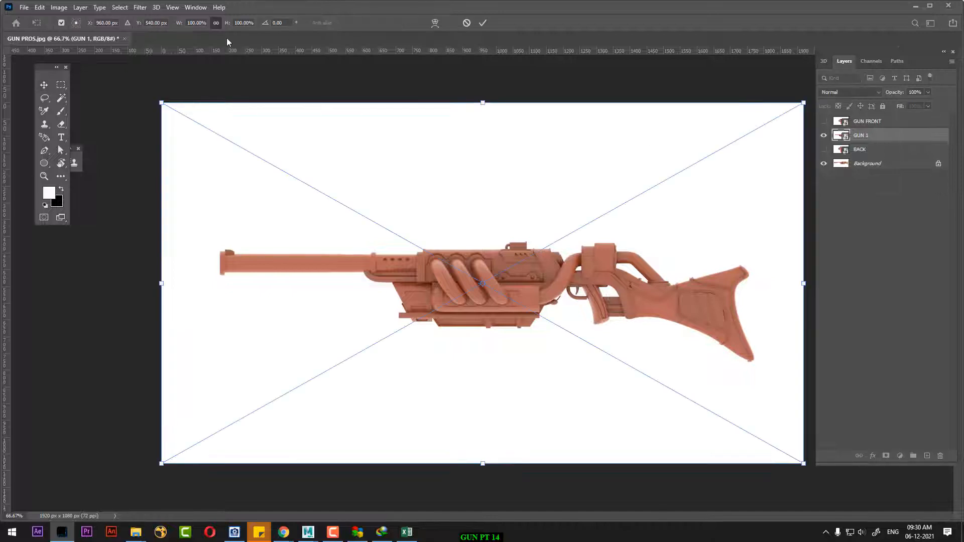
drag(225, 26, 206, 26)
drag(550, 284, 415, 405)
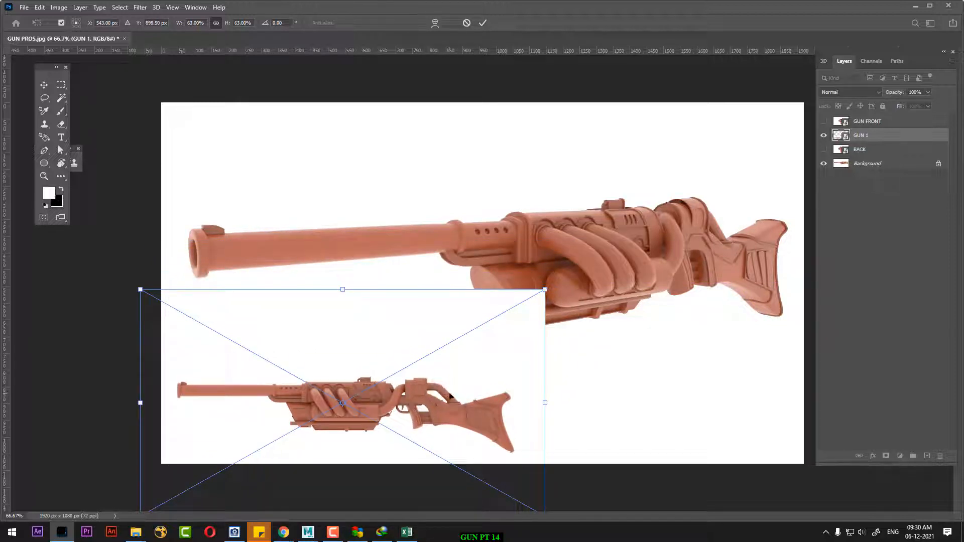
key(Return)
- Make the GUN FRONT and BACK layers visible and place BACK above GUN 1 in the layer order
click(823, 122)
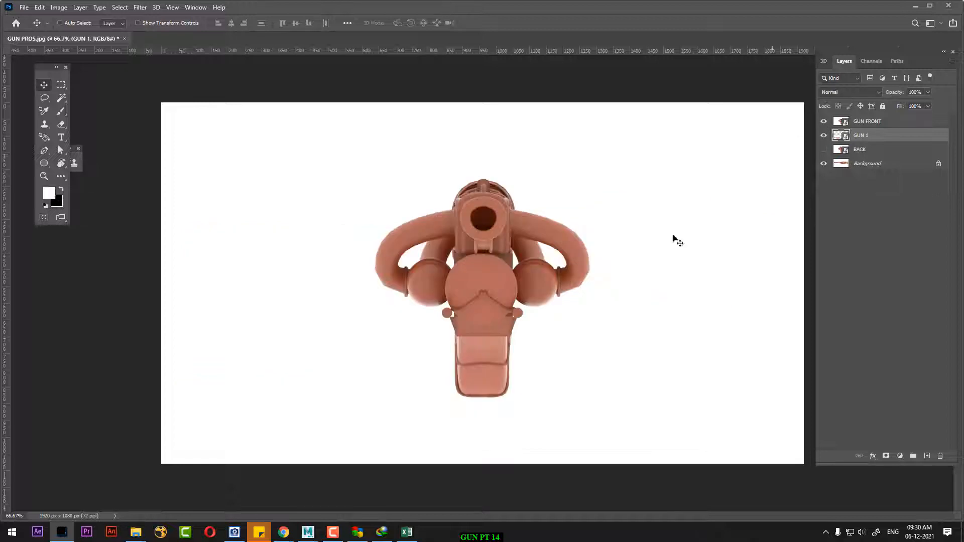
click(856, 150)
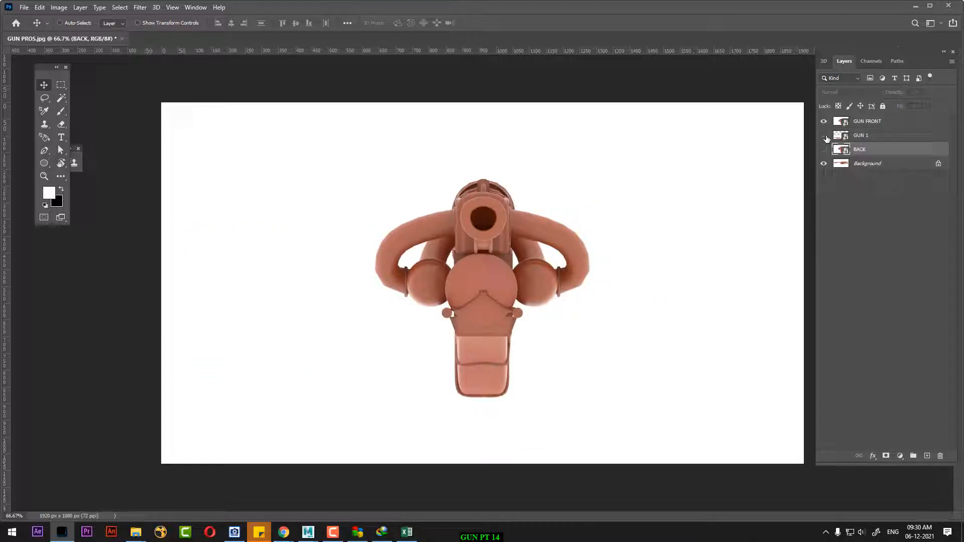
click(873, 135)
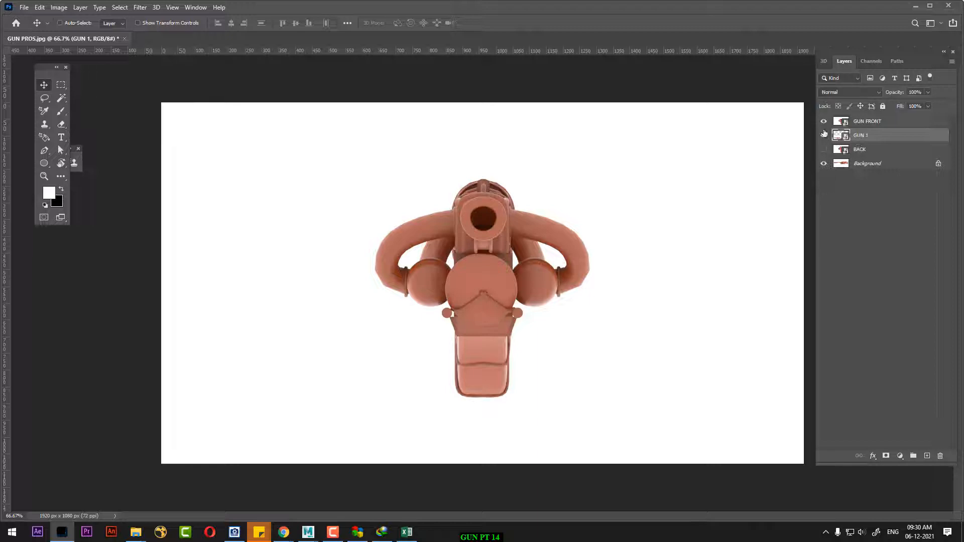
click(823, 124)
click(823, 123)
drag(878, 152, 880, 135)
- Scale the GUN FRONT and BACK layers together to 58% and move them to the canvas's lower-right area
ctrl+click(878, 123)
key(ctrl+t)
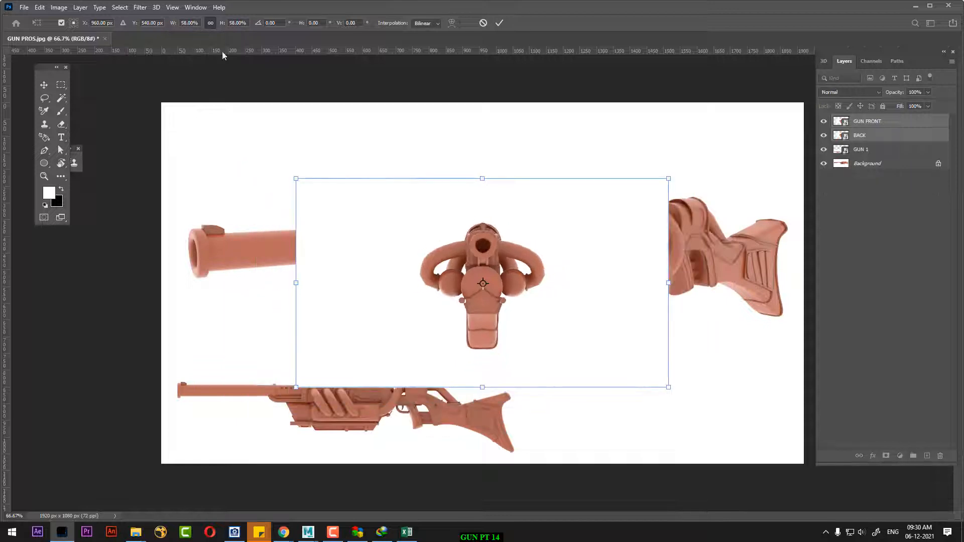
drag(542, 301, 627, 423)
key(Return)
- Add two horizontal guides across the lower part of the canvas and shift the GUN FRONT and BACK layers up slightly
drag(539, 53, 523, 334)
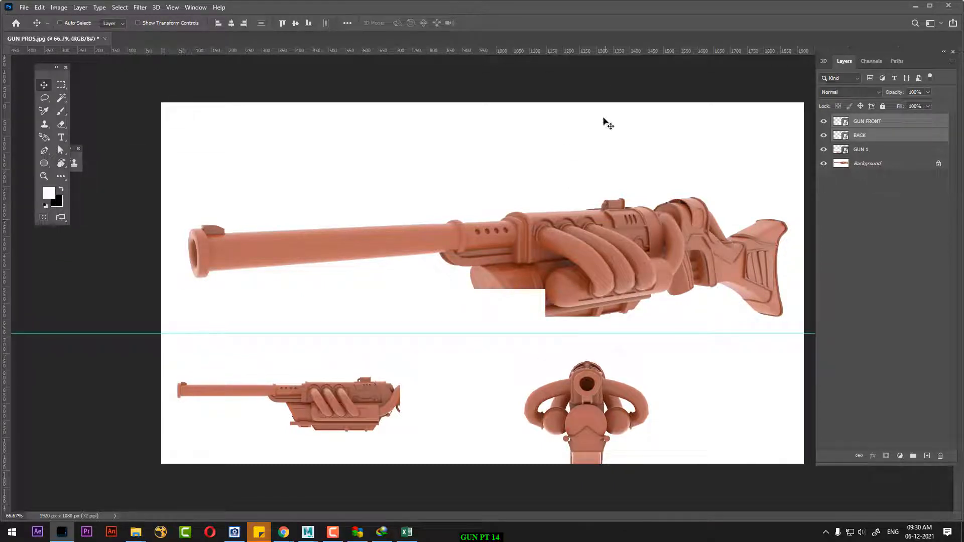
drag(590, 53, 576, 378)
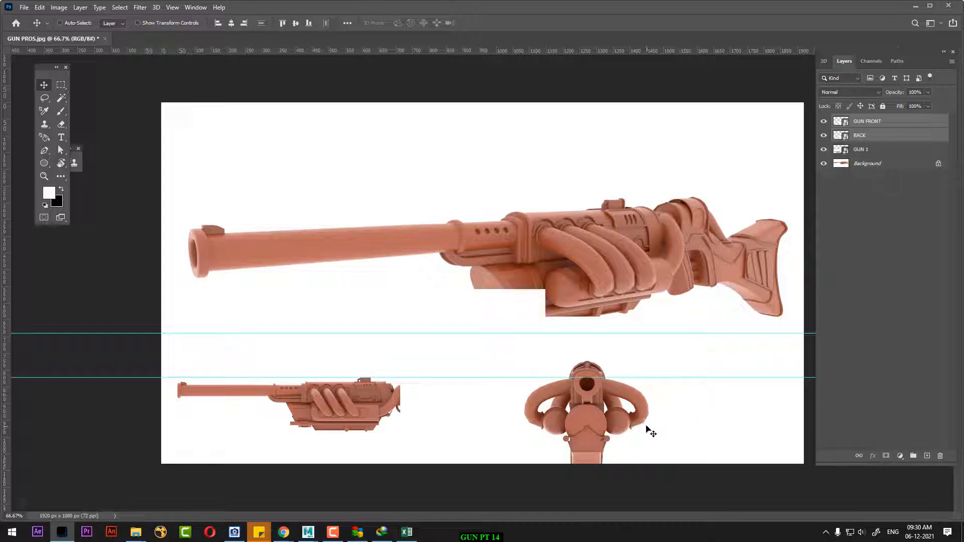
drag(625, 422, 629, 405)
- Scale the GUN FRONT and BACK layers together to 80% and reposition them beside the side view
key(ctrl+t)
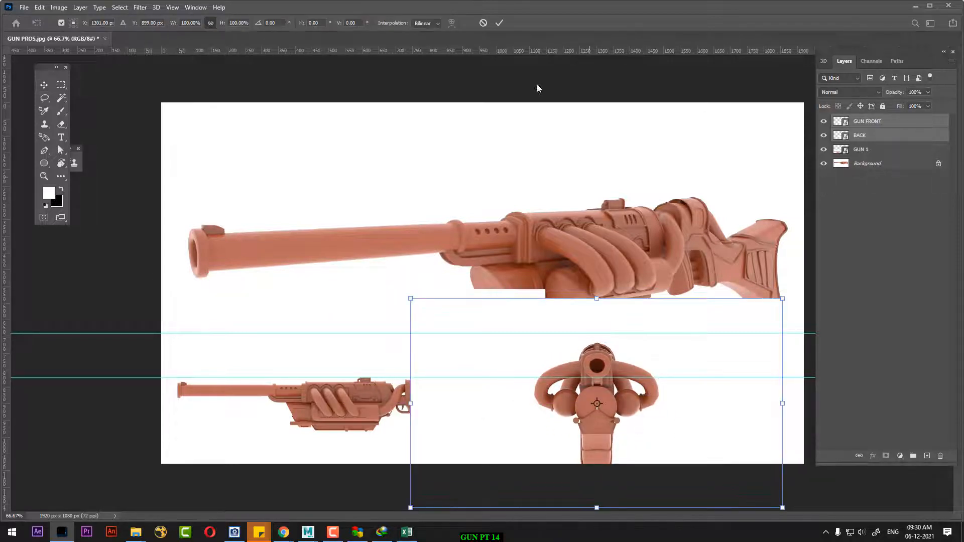
drag(221, 25, 211, 28)
drag(615, 397, 608, 407)
key(Return)
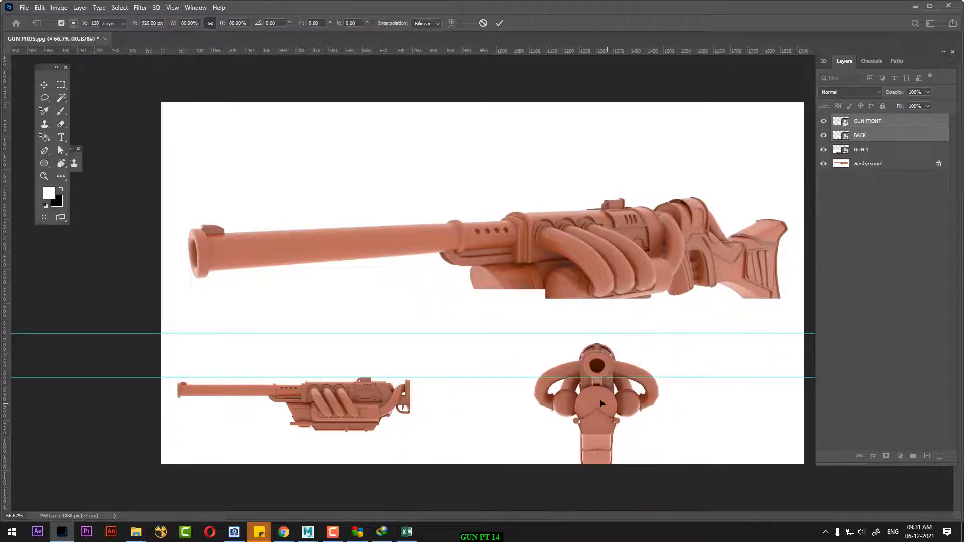
- Compare the overlapping front and back renders by toggling GUN FRONT, and hide the BACK layer
drag(903, 106, 921, 132)
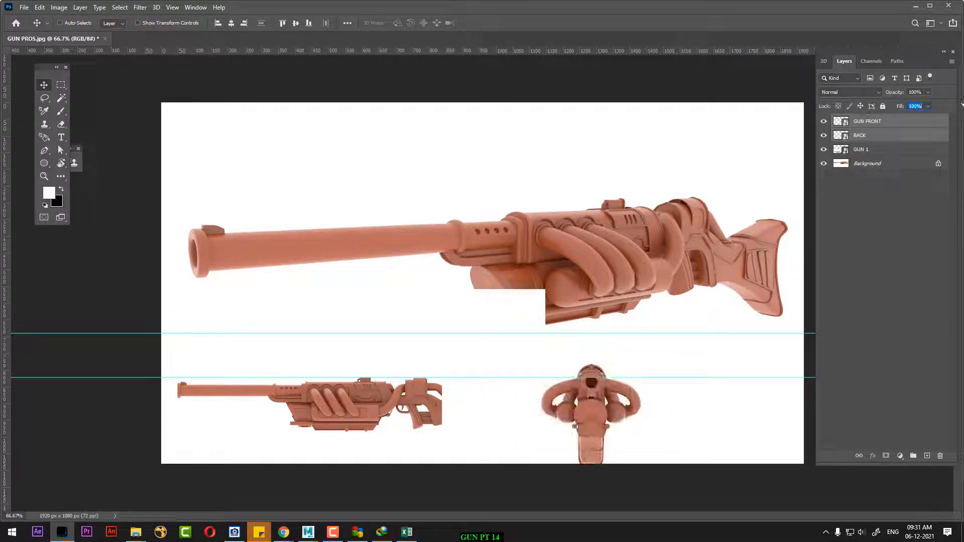
click(899, 126)
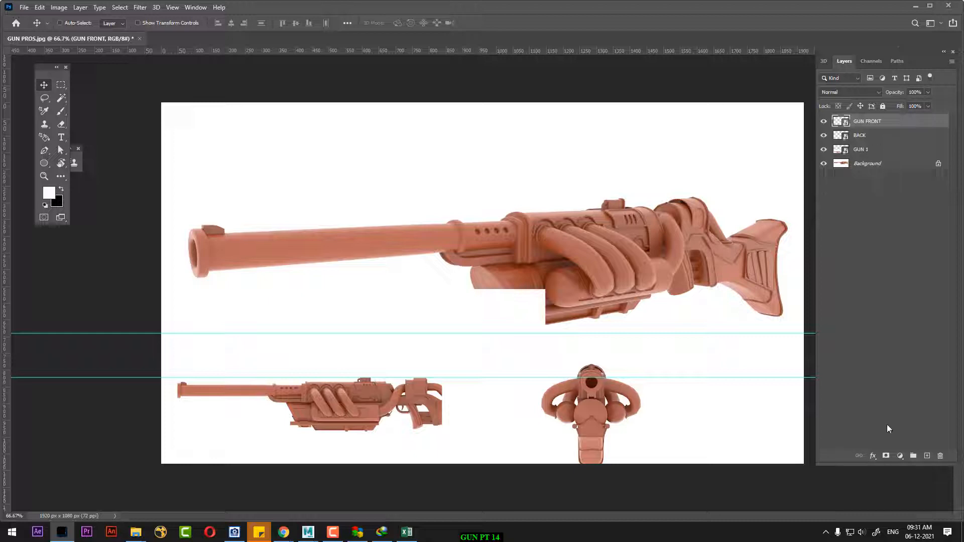
key(m)
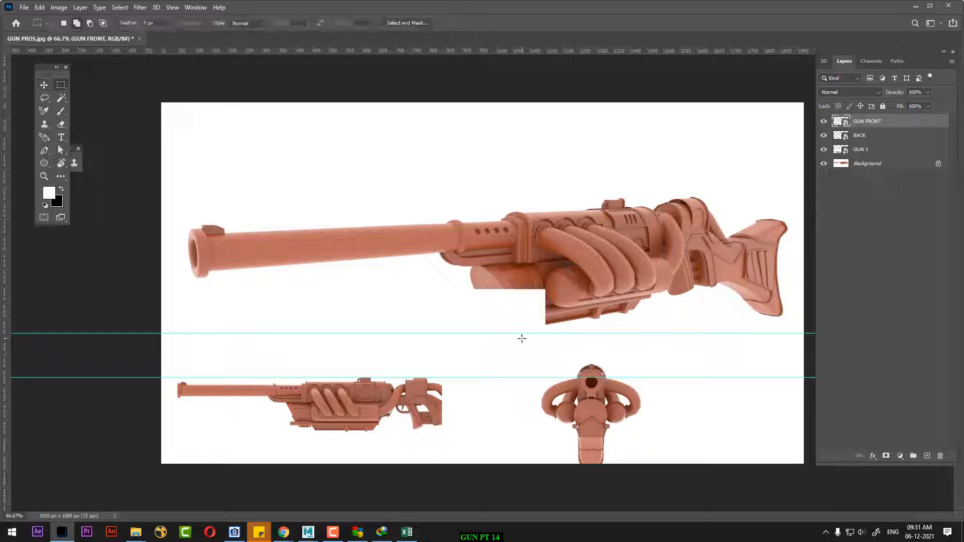
click(824, 122)
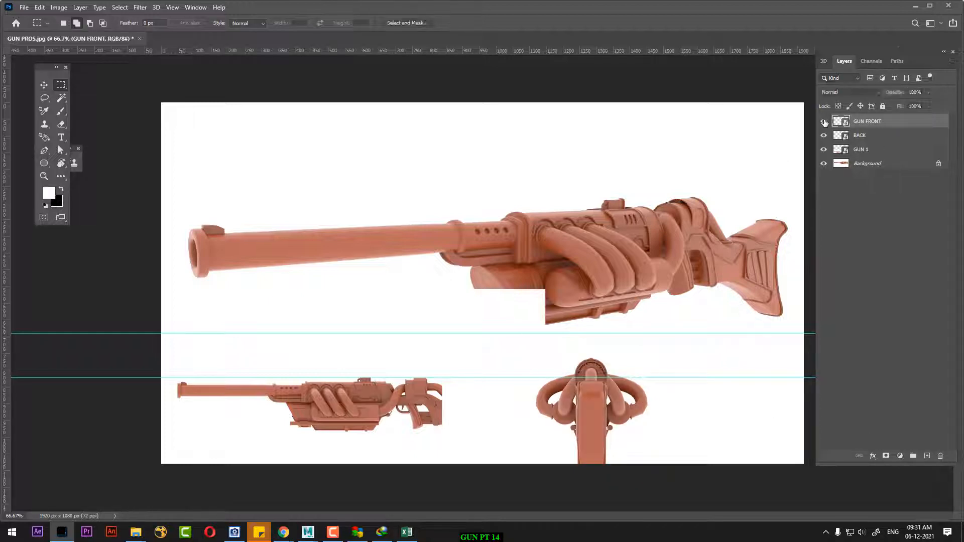
click(824, 122)
click(824, 122)
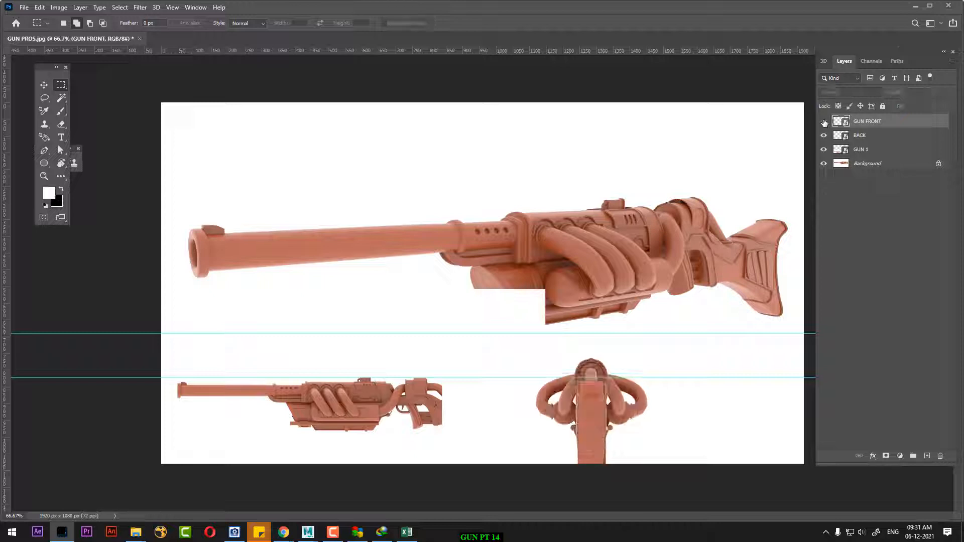
click(824, 122)
click(870, 134)
click(825, 135)
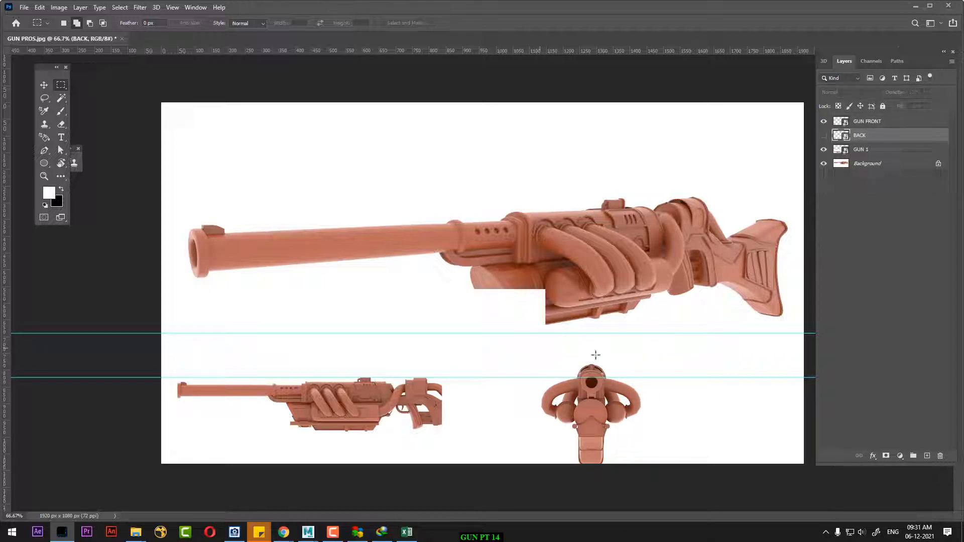
- Nudge the GUN FRONT layer up until the whole front view sits inside the canvas's lower edge
click(867, 122)
key(v)
key(Up)
key(Up)
key(Up)
key(Up)
key(Up)
key(Up)
key(Up)
key(Up)
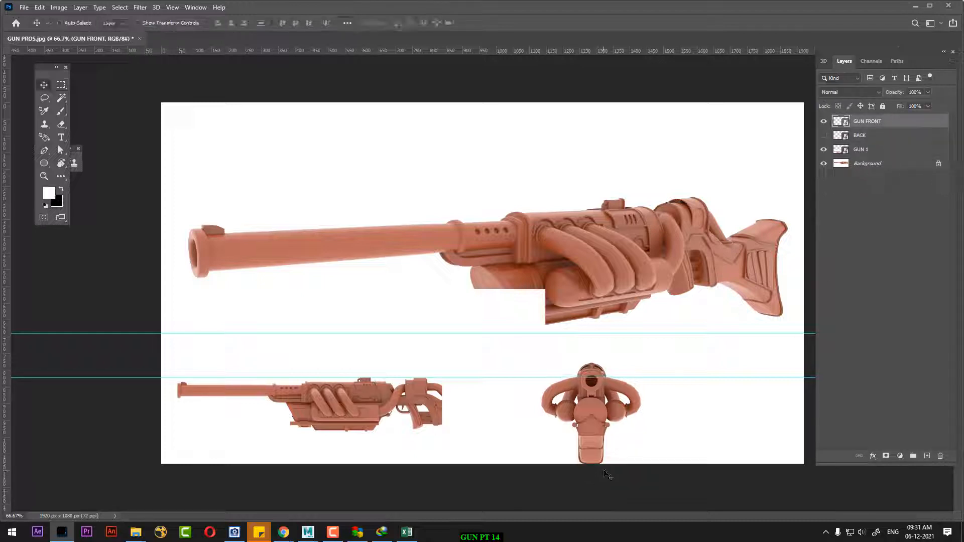
key(Up)
key(Up)
key(Up)
key(Up)
key(Up)
key(Up)
key(Up)
key(Up)
key(Up)
key(Up)
key(Up)
key(Up)
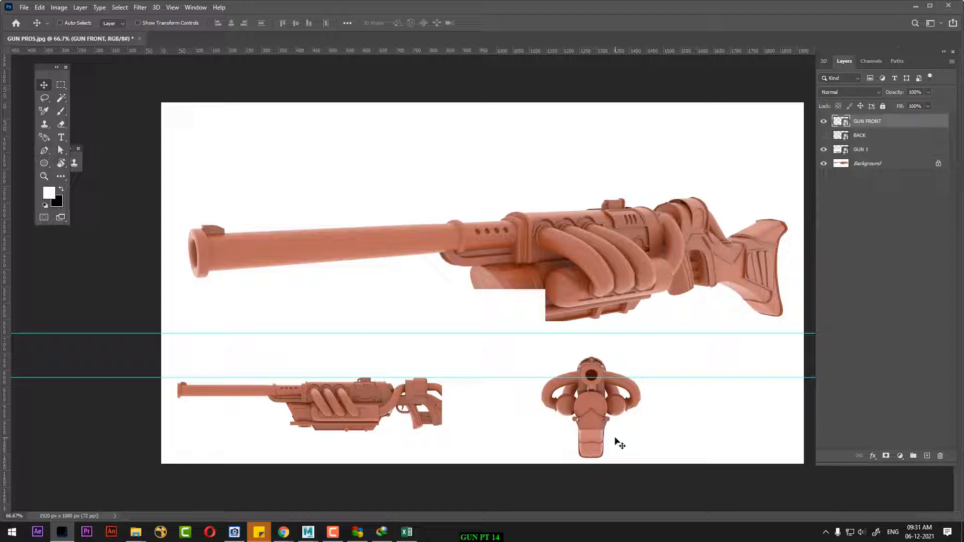
- Mask the GUN FRONT layer to a rectangular selection around the front view of the gun
key(m)
drag(529, 344, 651, 472)
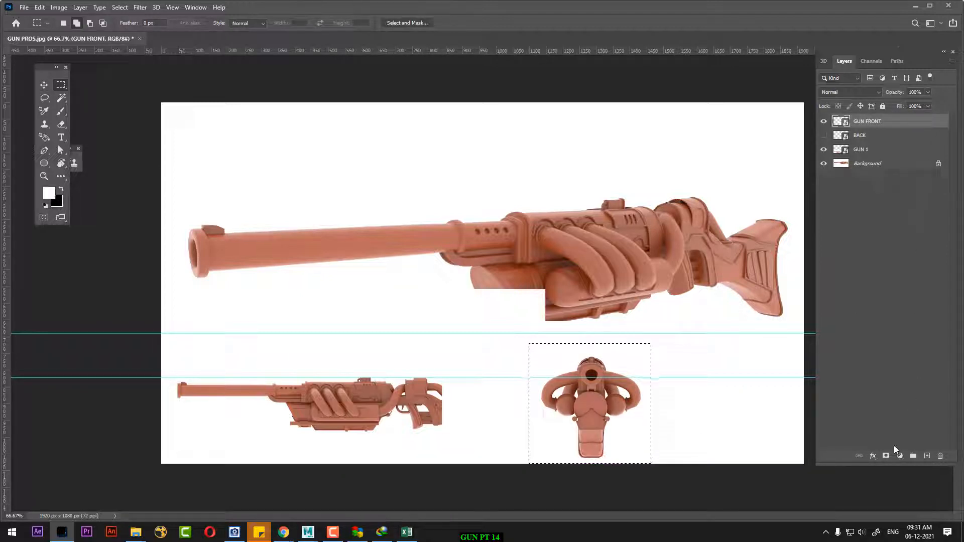
click(886, 456)
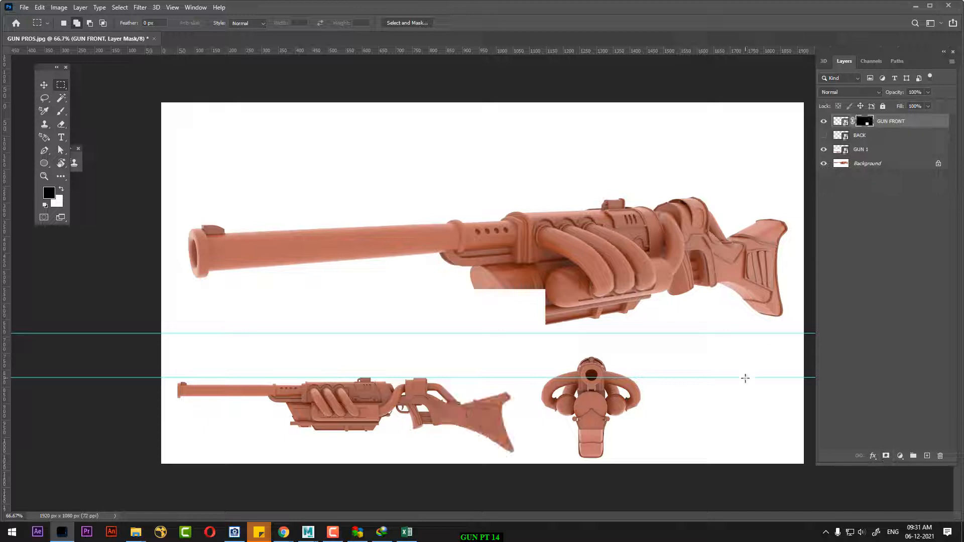
- Show the BACK layer again and move it above GUN FRONT in the layer order
click(824, 136)
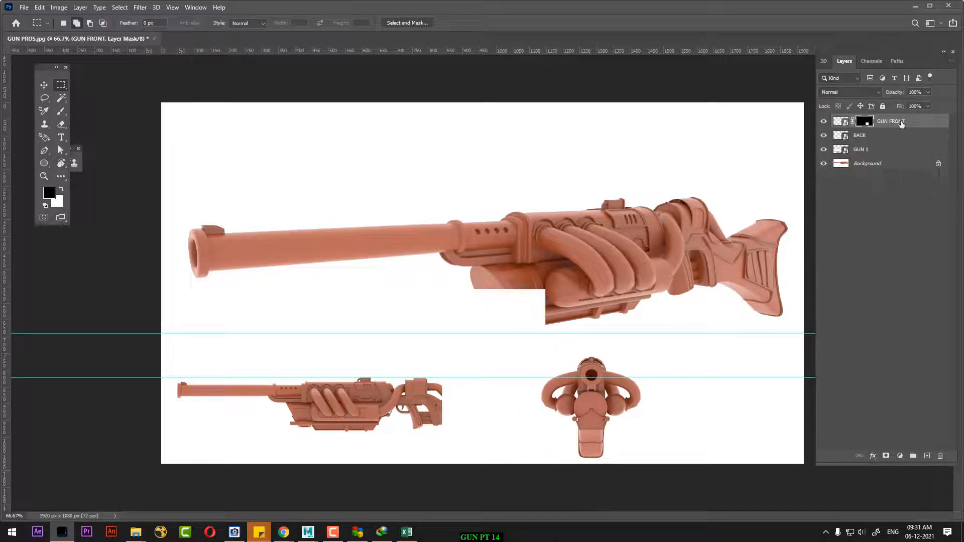
click(883, 136)
double_click(881, 139)
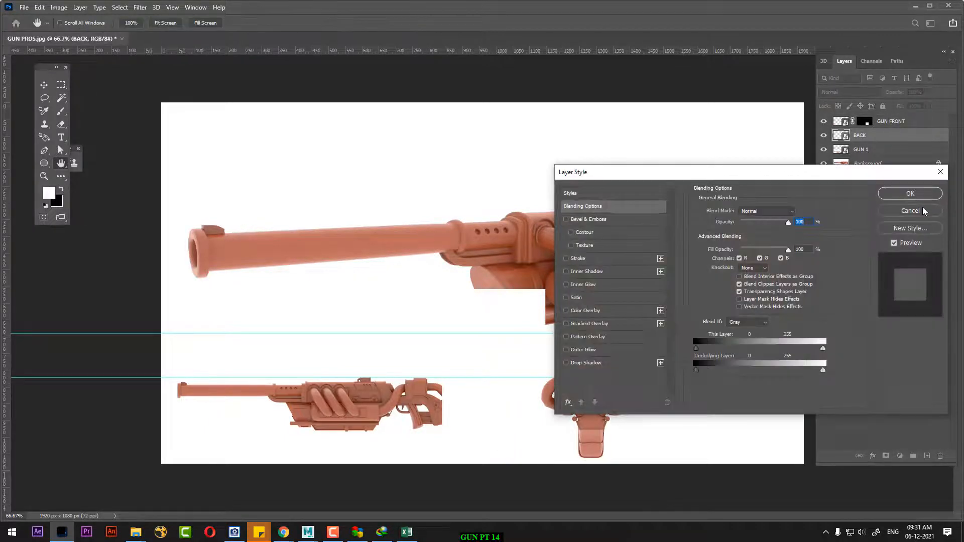
click(910, 210)
drag(890, 135, 903, 126)
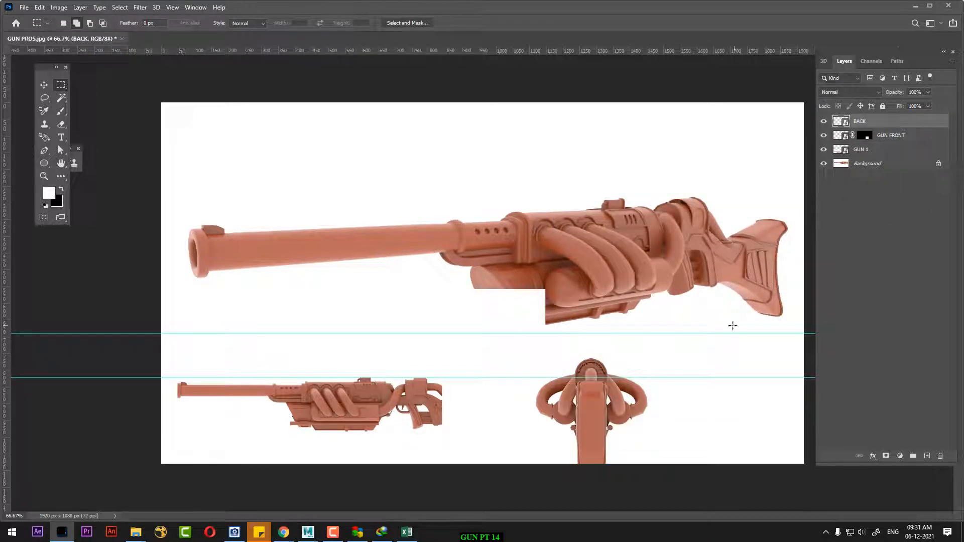
- Move the BACK layer into the canvas's lower-right corner, beside the front view
key(v)
drag(623, 418, 628, 419)
key(Right)
key(Right)
key(Right)
key(Right)
key(Right)
key(Right)
key(Right)
key(Right)
key(Right)
key(Right)
key(Right)
key(Right)
key(Right)
key(Right)
key(Right)
key(Right)
key(Right)
key(Right)
key(Right)
key(Right)
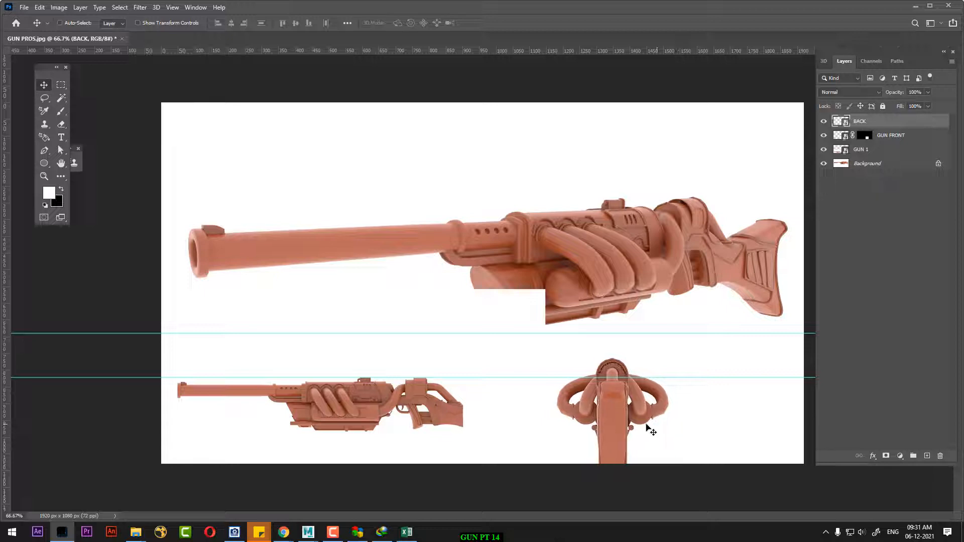
drag(617, 416, 734, 411)
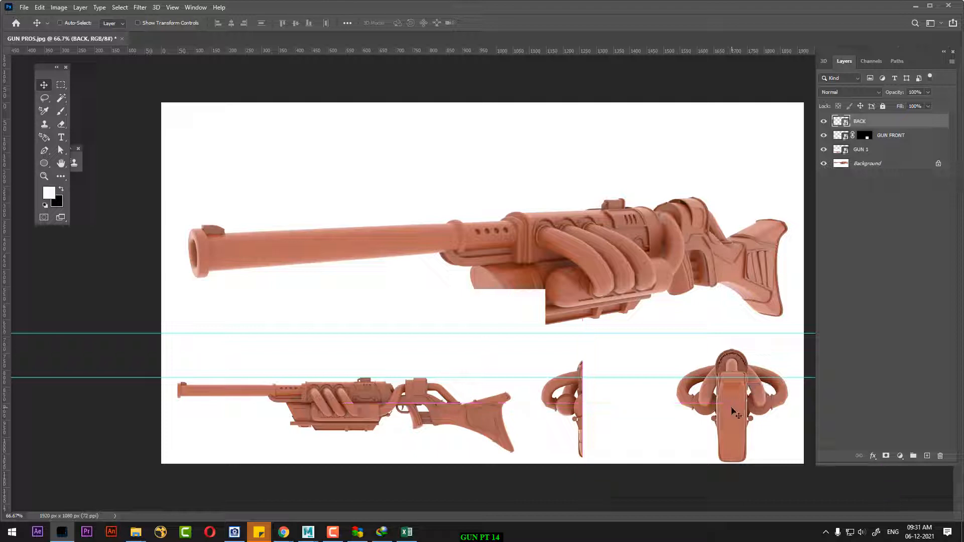
- Mask the BACK layer to a rectangular selection around the back view of the gun
key(m)
drag(665, 334, 806, 447)
click(886, 455)
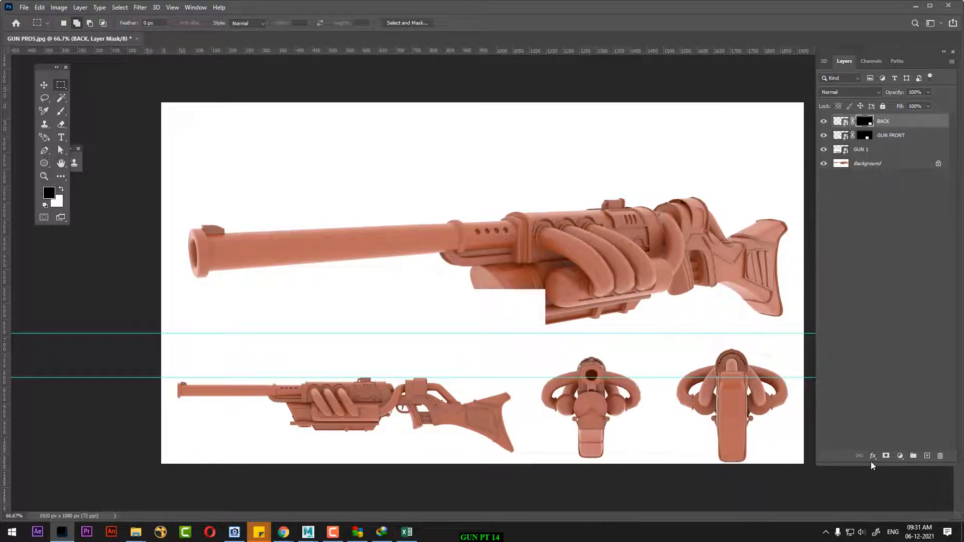
- Move the GUN 1 layer up so the side view lines up with the front and back views
click(888, 136)
key(v)
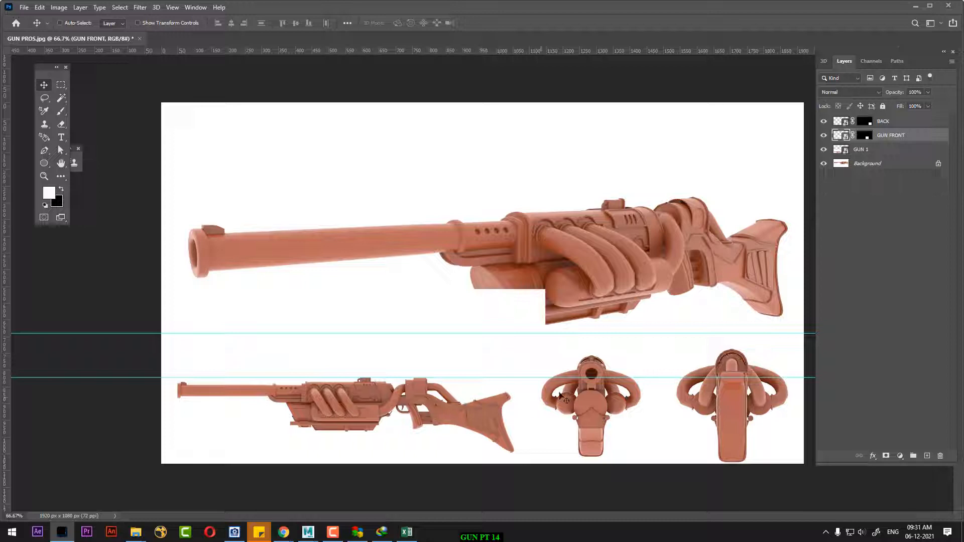
click(874, 165)
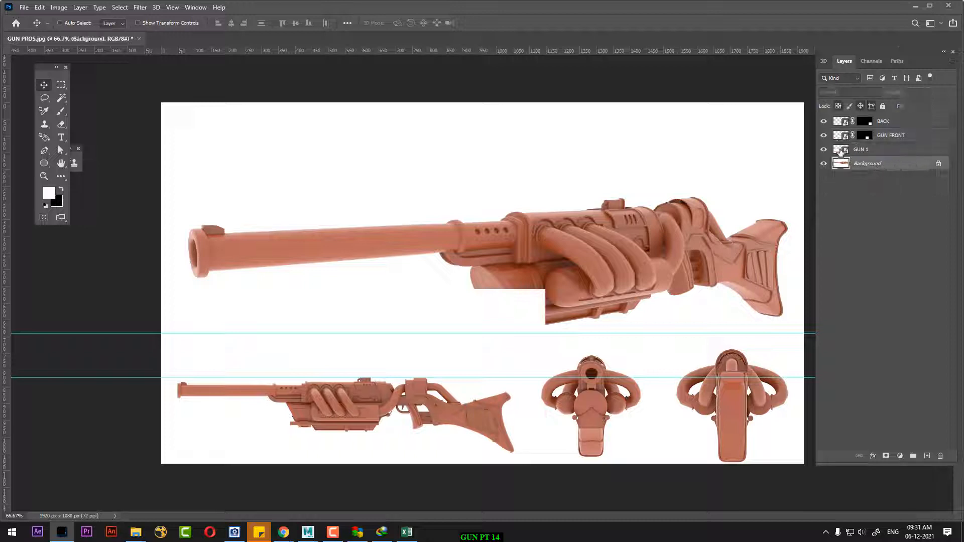
click(824, 149)
click(824, 149)
click(897, 150)
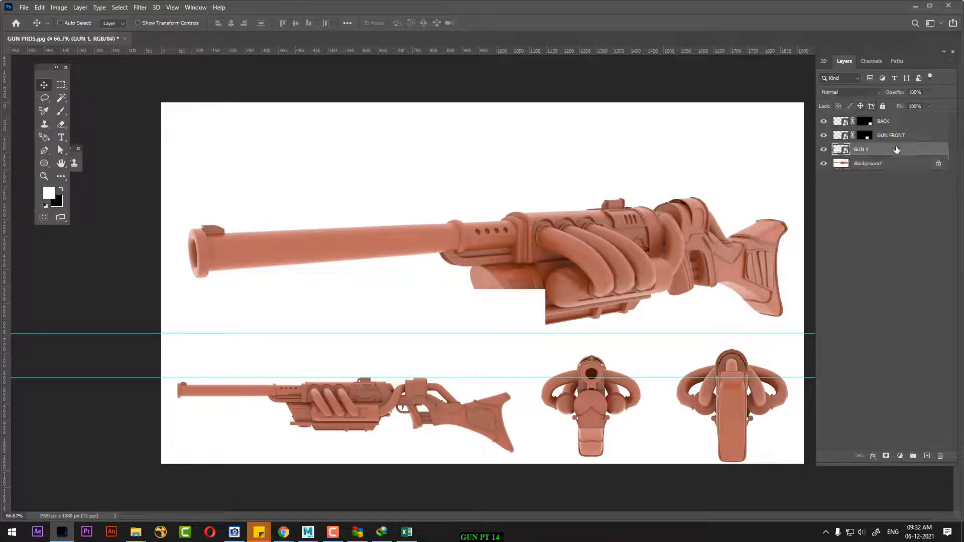
key(shift+Up)
key(shift+Up)
key(shift+Up)
key(shift+Up)
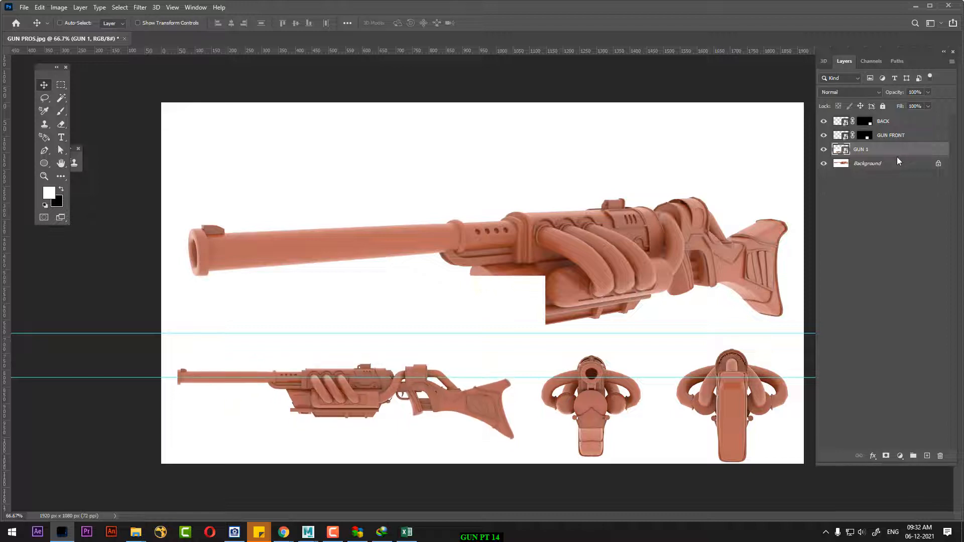
key(shift+Up)
key(shift+Up)
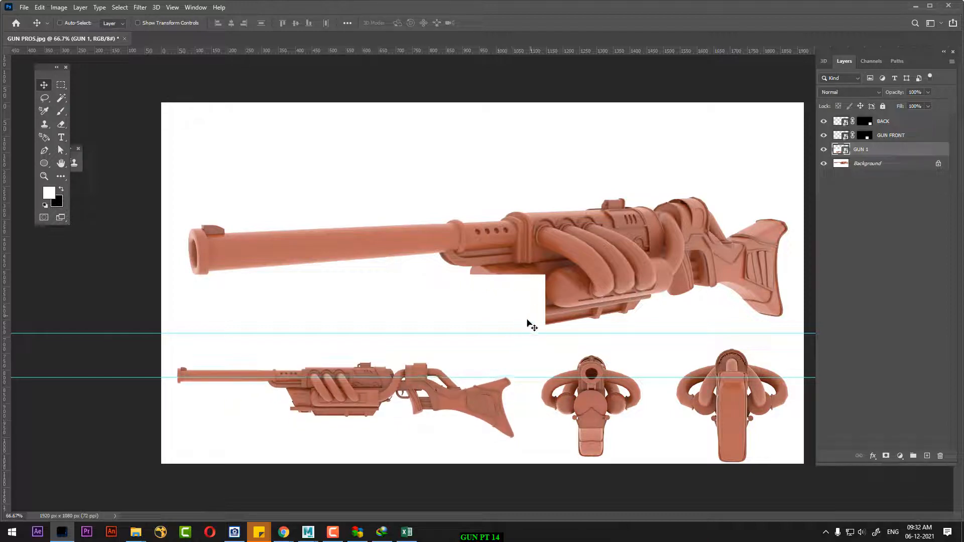
- Mask the GUN 1 layer to a rectangular selection around the side view so it stops covering the perspective render
key(m)
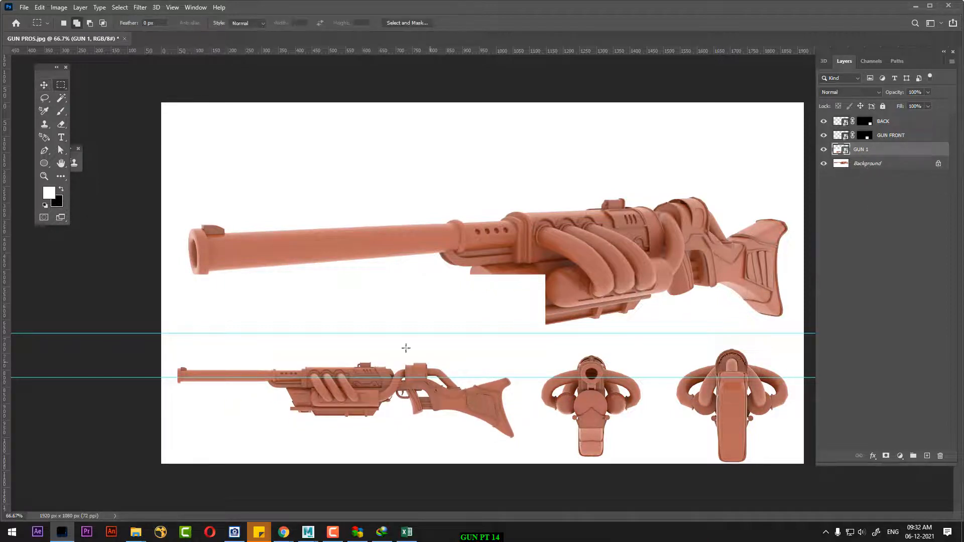
drag(161, 340, 537, 463)
click(885, 457)
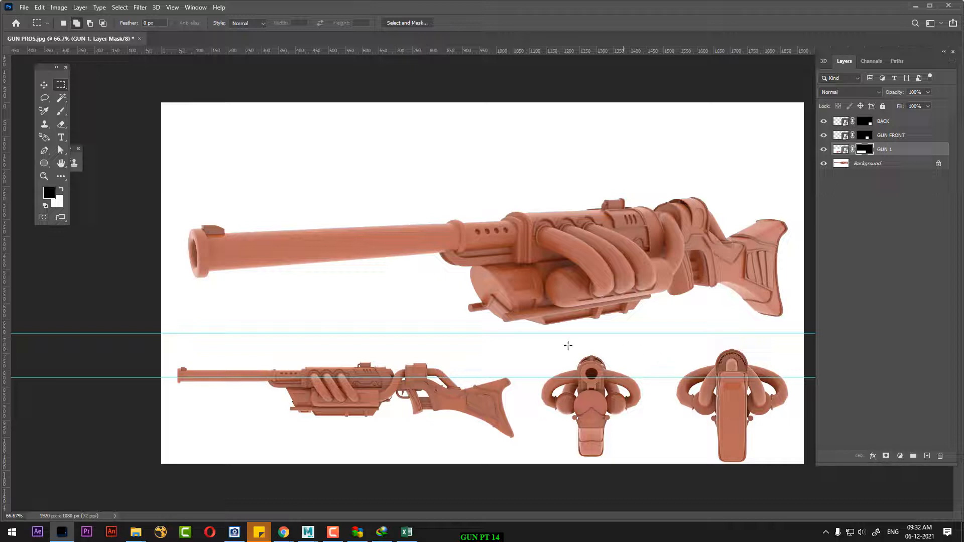
- Clear both horizontal guides off the canvas
key(v)
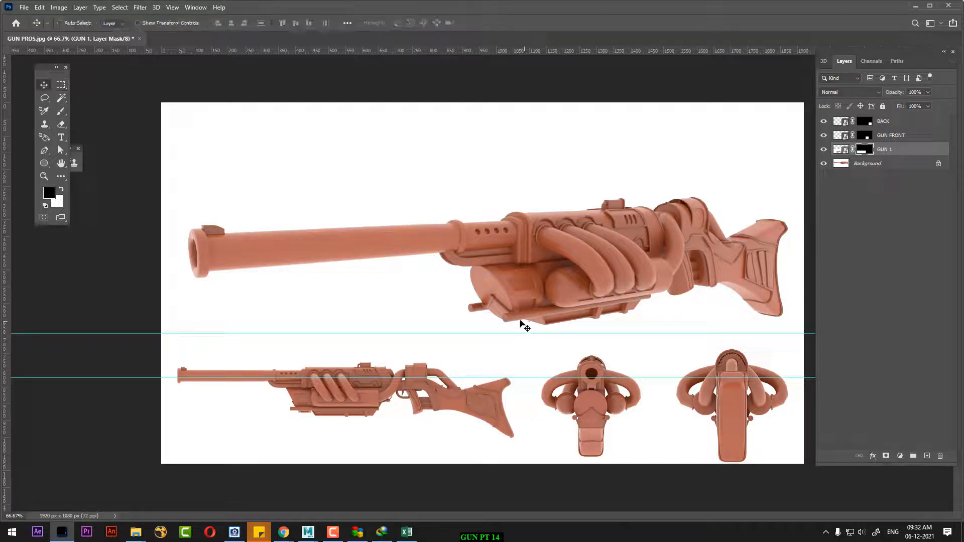
drag(514, 333, 514, 21)
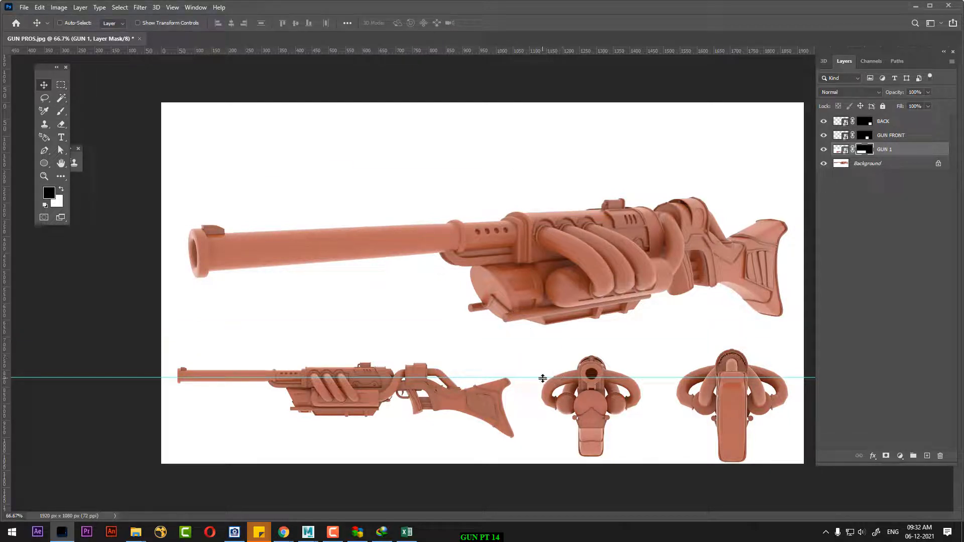
drag(541, 378, 542, 71)
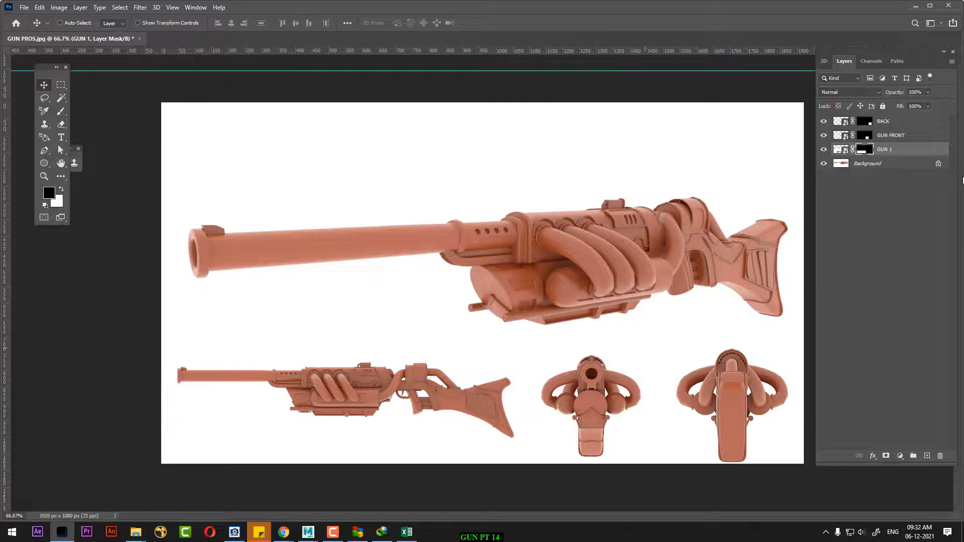
- Check the masked side view by toggling the GUN 1 layer's visibility, leaving that layer shown and selected
click(824, 150)
click(824, 150)
click(940, 153)
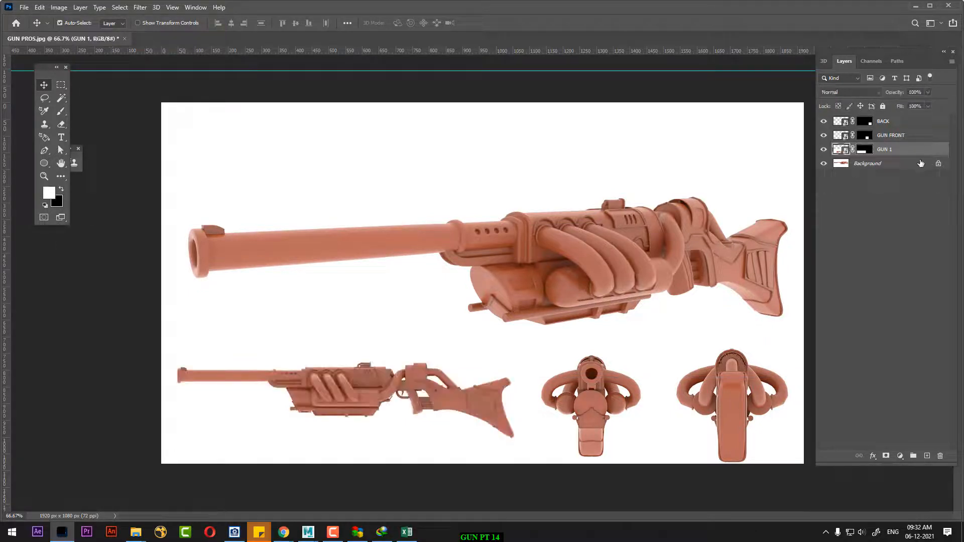
- Duplicate the GUN 1 layer, flip the copy horizontally and place it above the perspective render's barrel
key(ctrl+j)
key(ctrl+t)
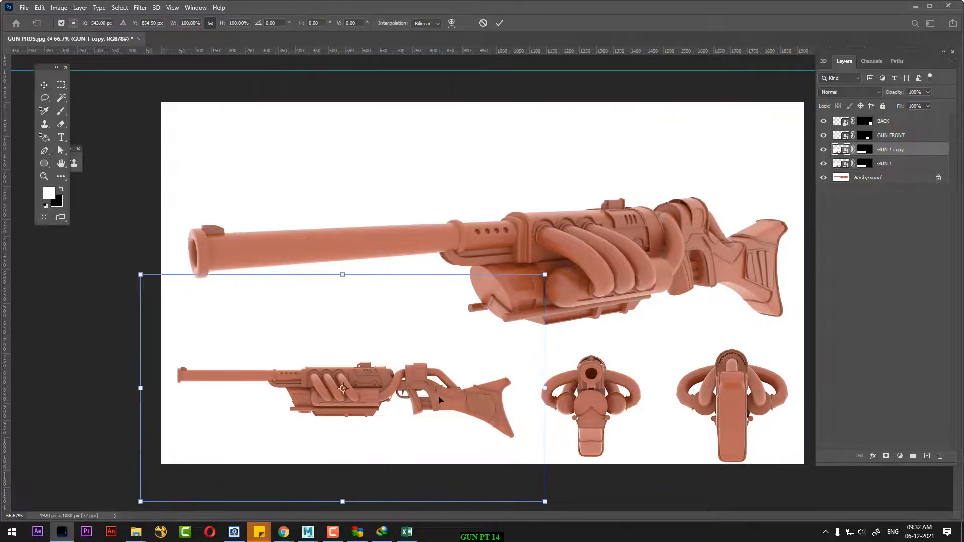
right_click(440, 213)
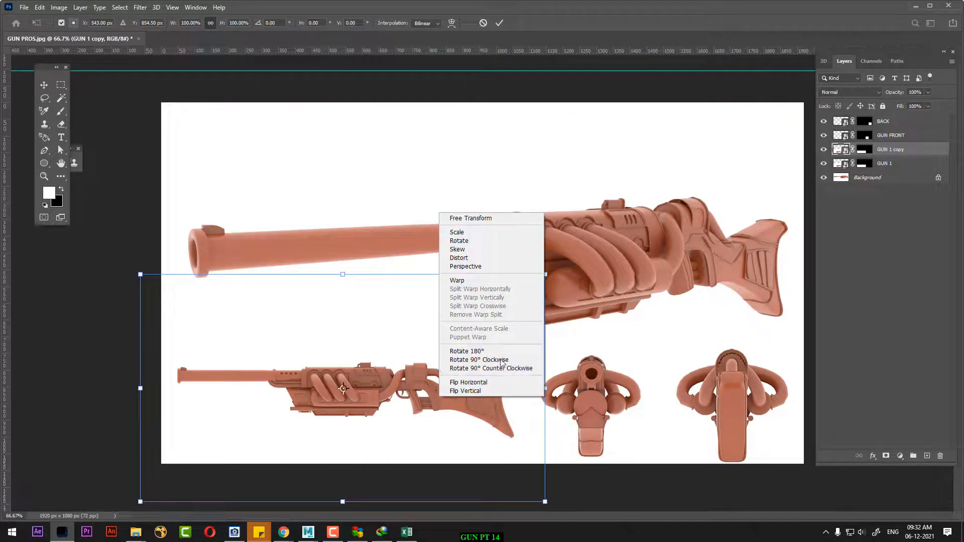
click(503, 384)
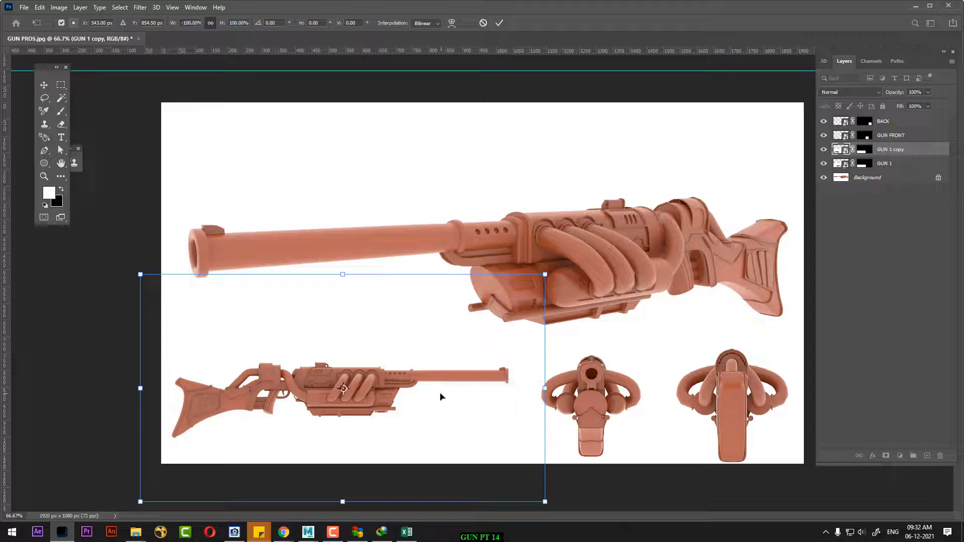
drag(440, 396, 449, 144)
key(Return)
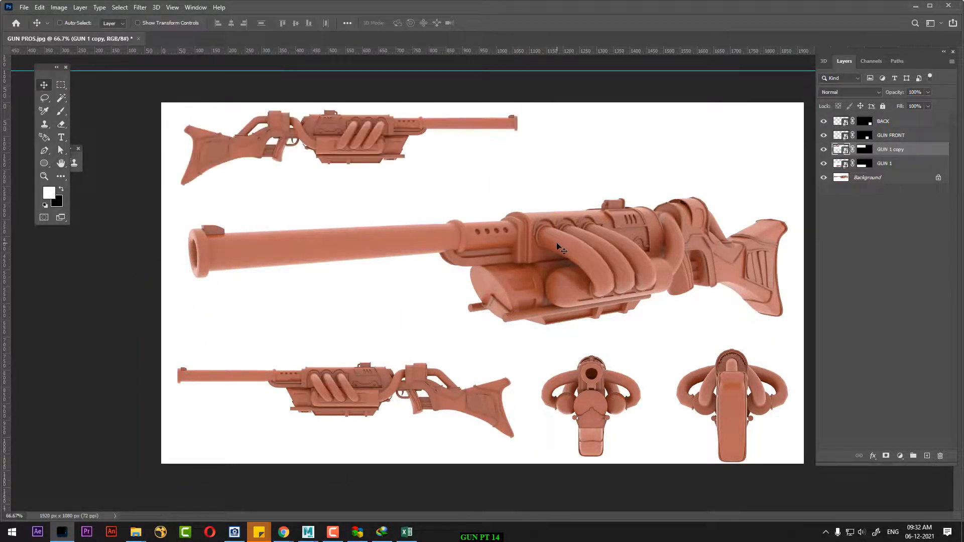
- Review the reference images GUN.jpg and MAYA.JPG in the MODELING folder, and return to the Photoshop sheet
click(136, 534)
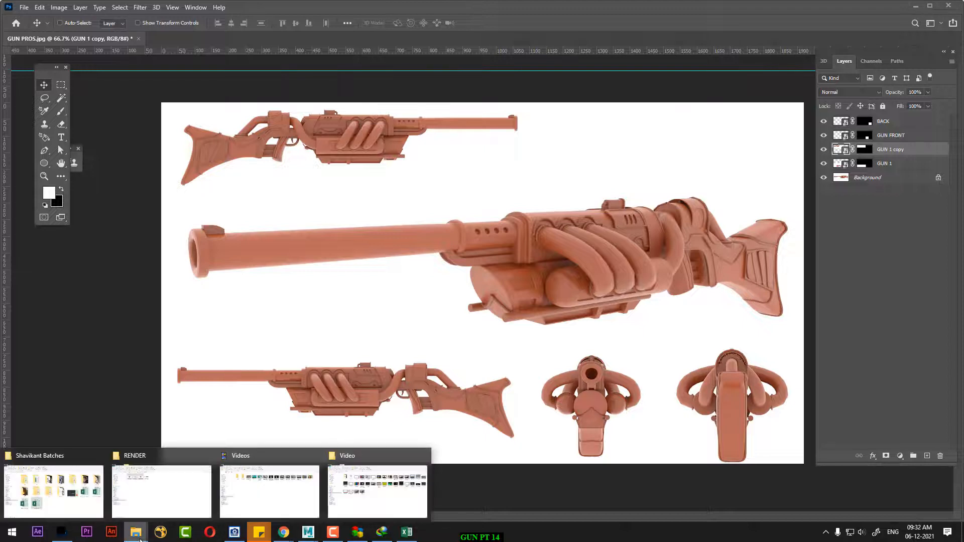
click(161, 508)
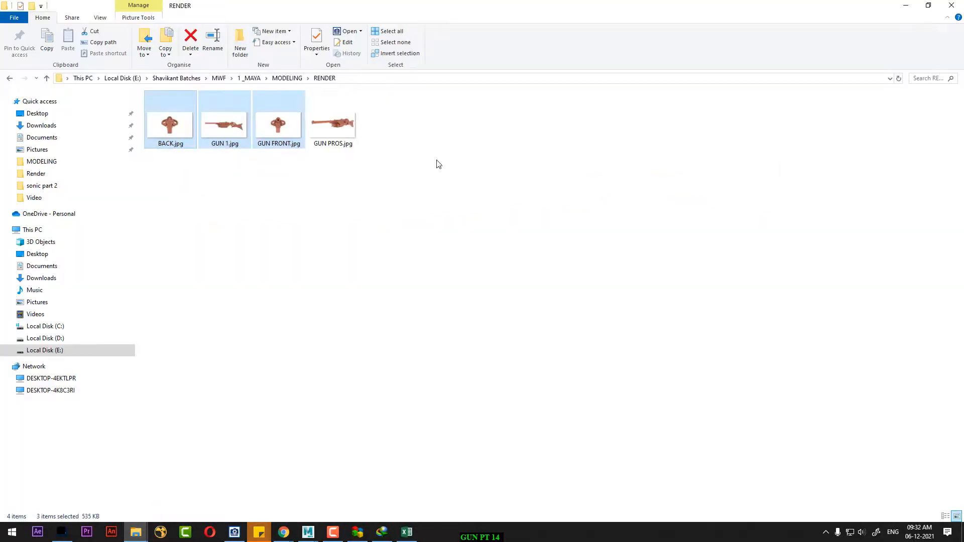
key(BackSpace)
double_click(393, 183)
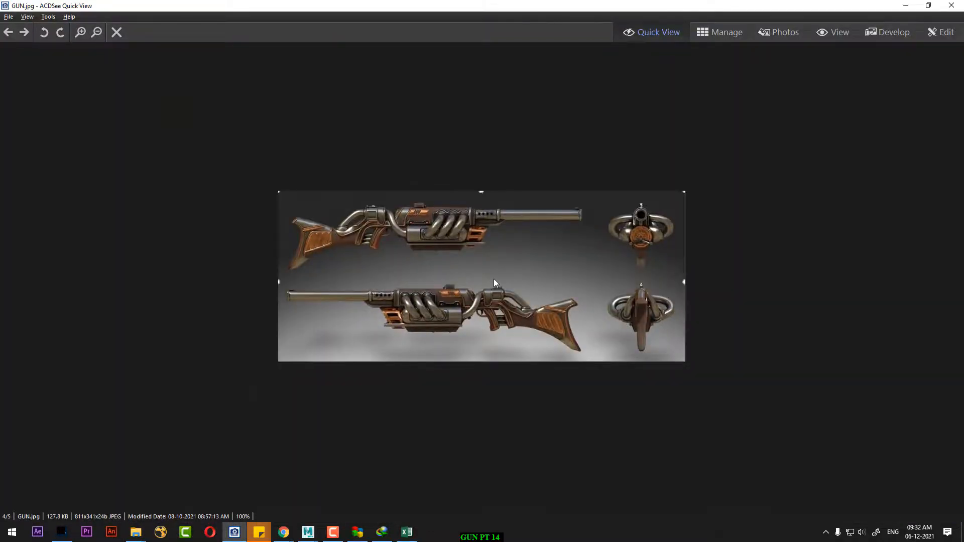
scroll(494, 279, down, 1)
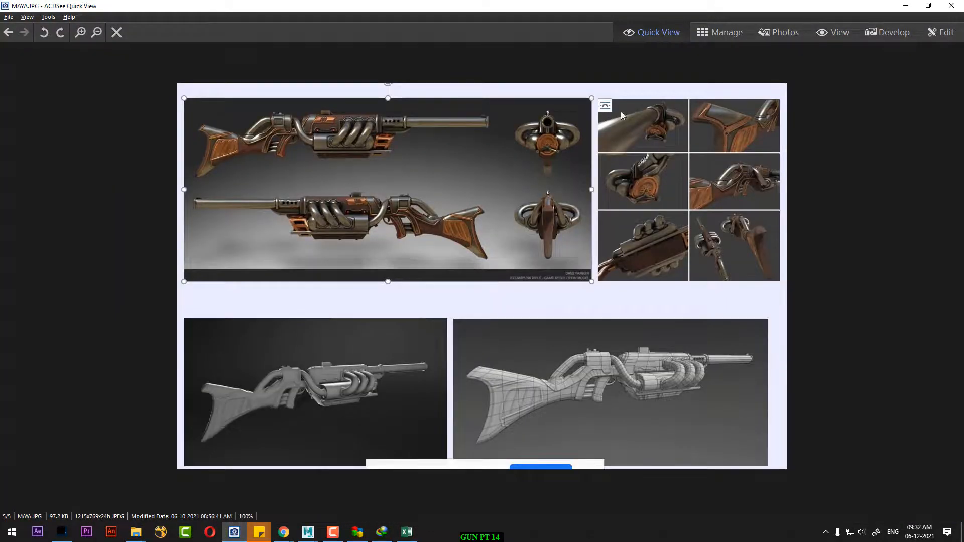
click(907, 7)
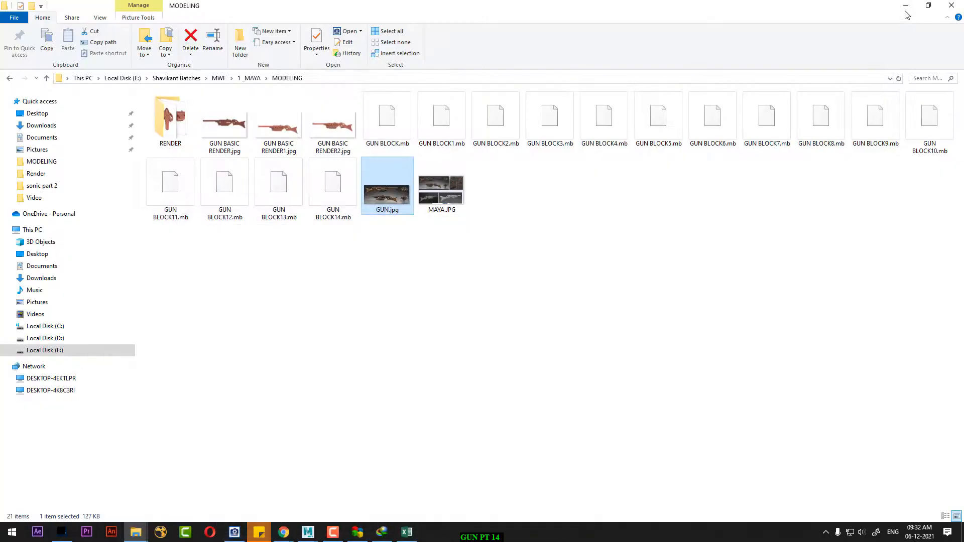
click(62, 532)
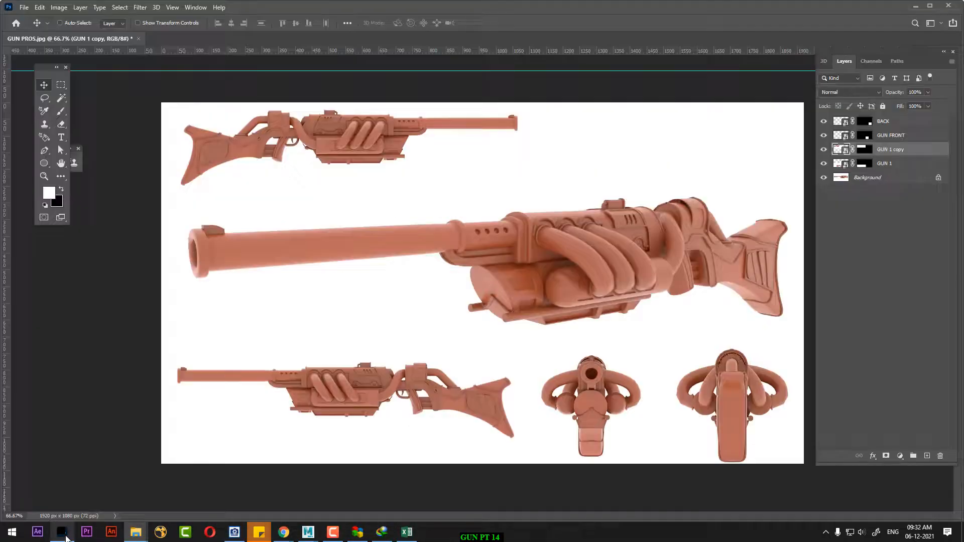
- Save the sheet to the RENDER folder as a JPEG copy named GUN PROS1.jpg, at maximum quality 12
key(ctrl)
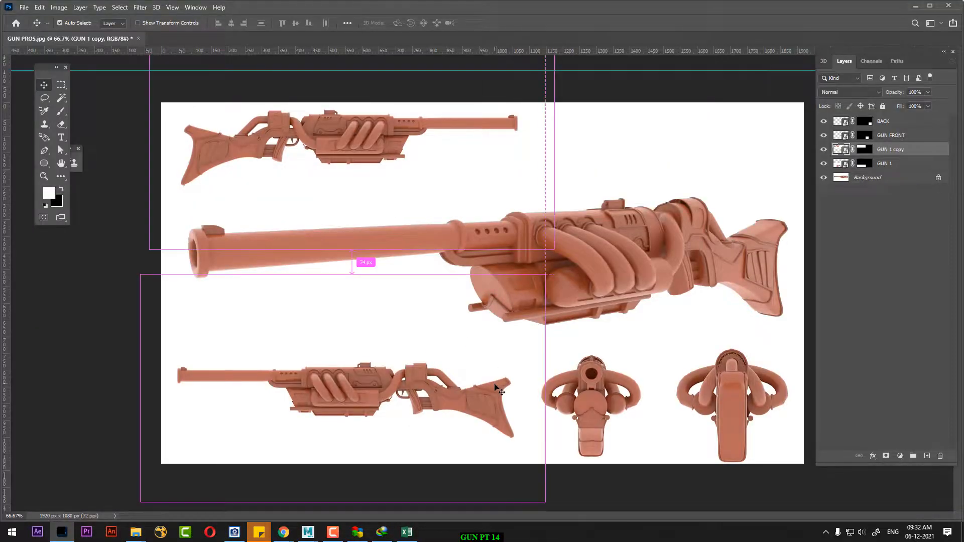
key(ctrl+s)
click(458, 300)
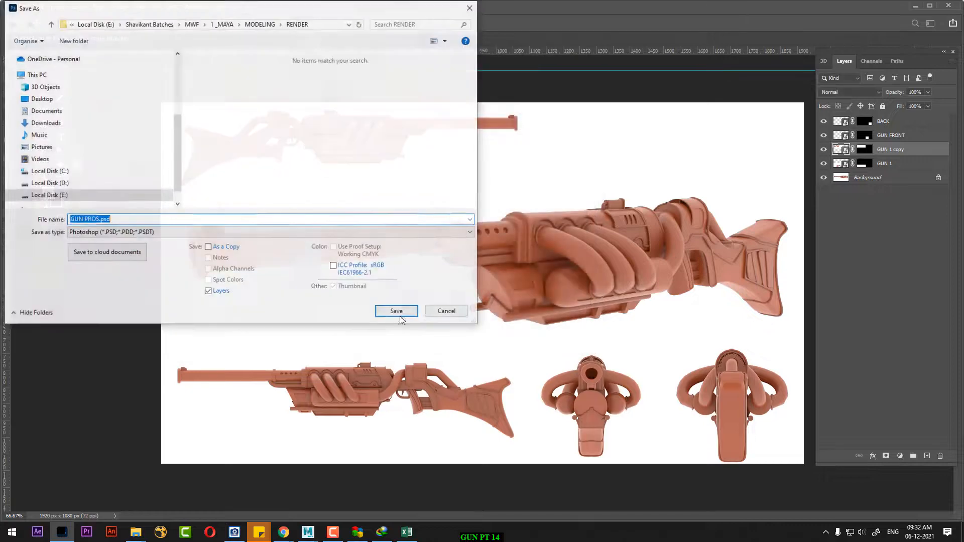
click(259, 232)
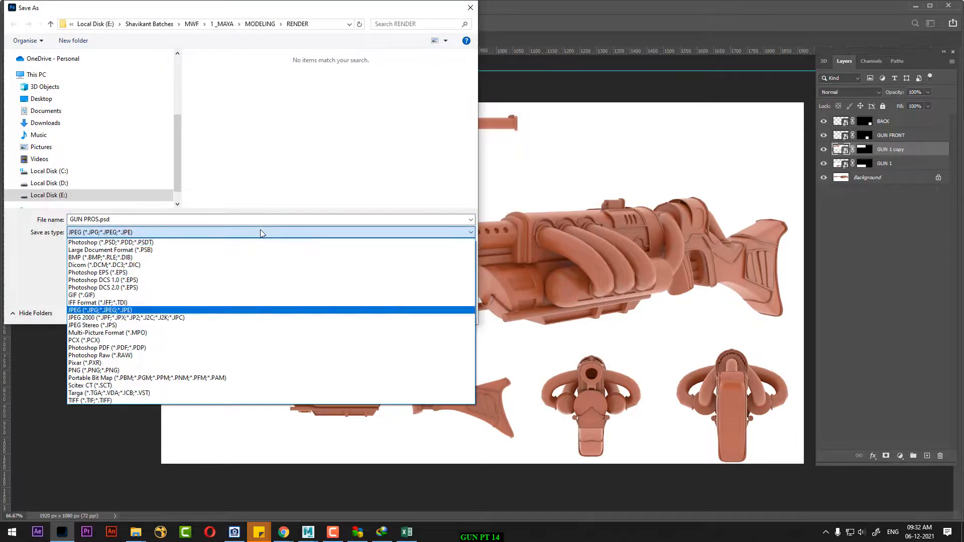
click(258, 303)
click(254, 219)
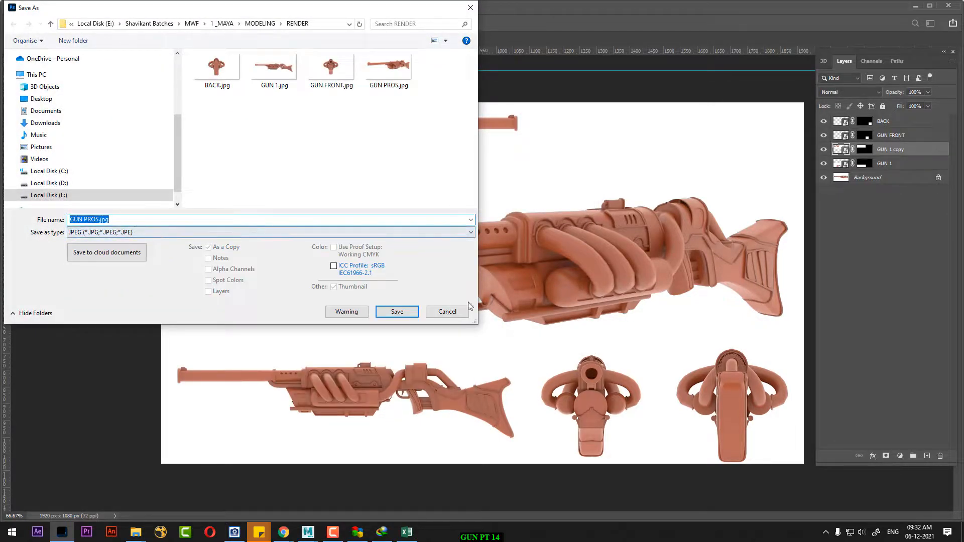
click(99, 220)
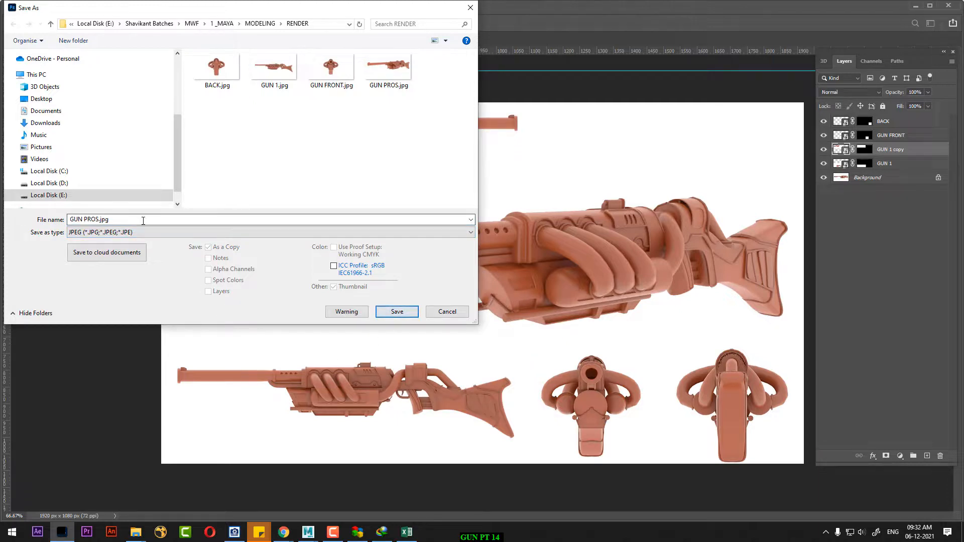
click(99, 220)
click(98, 219)
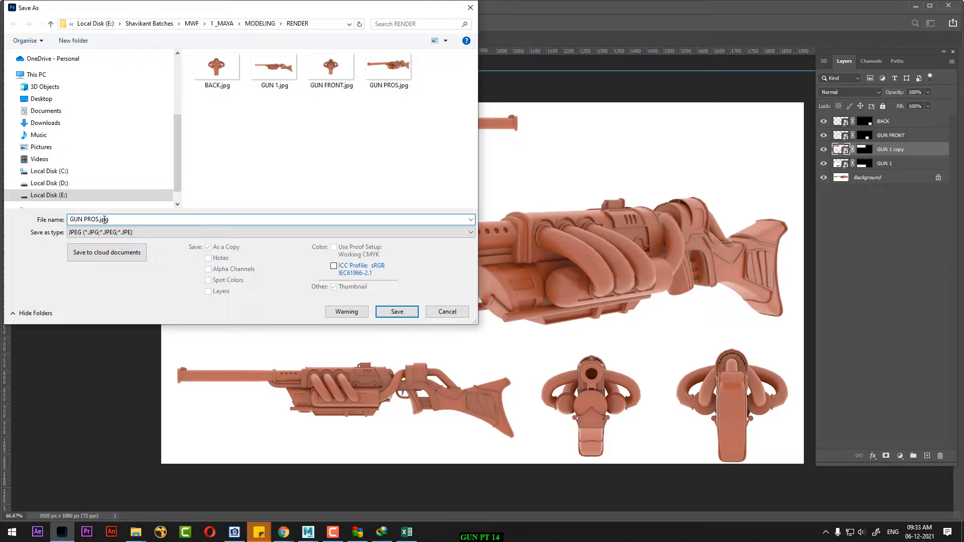
text(1)
key(Return)
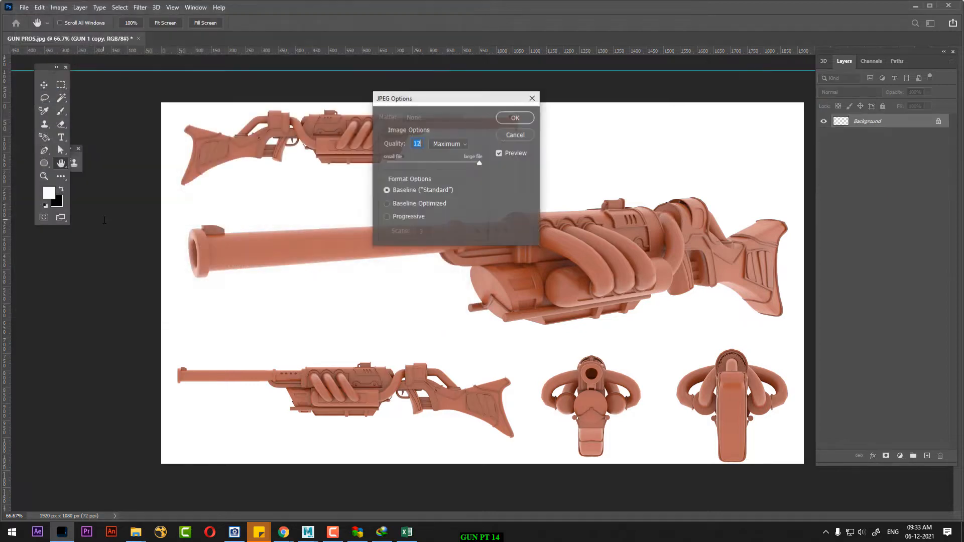
click(515, 118)
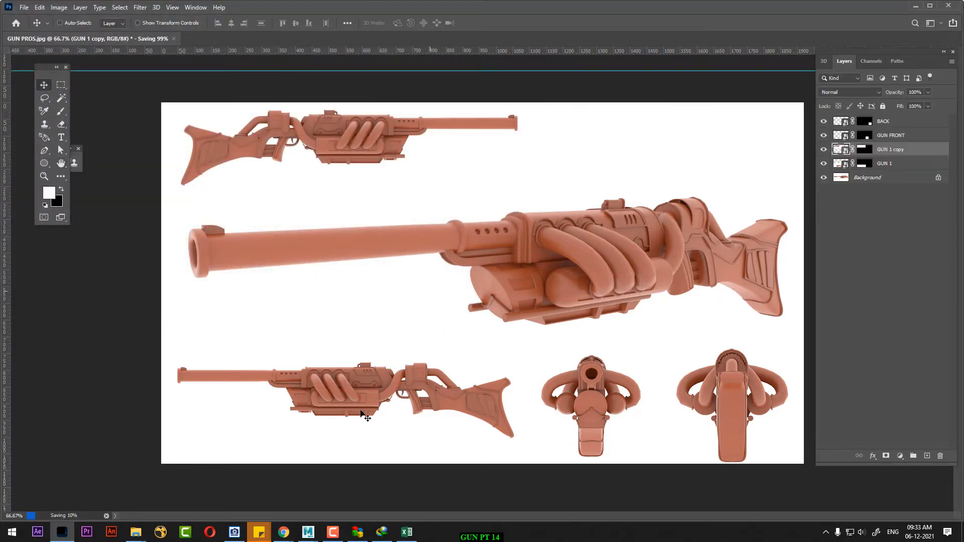